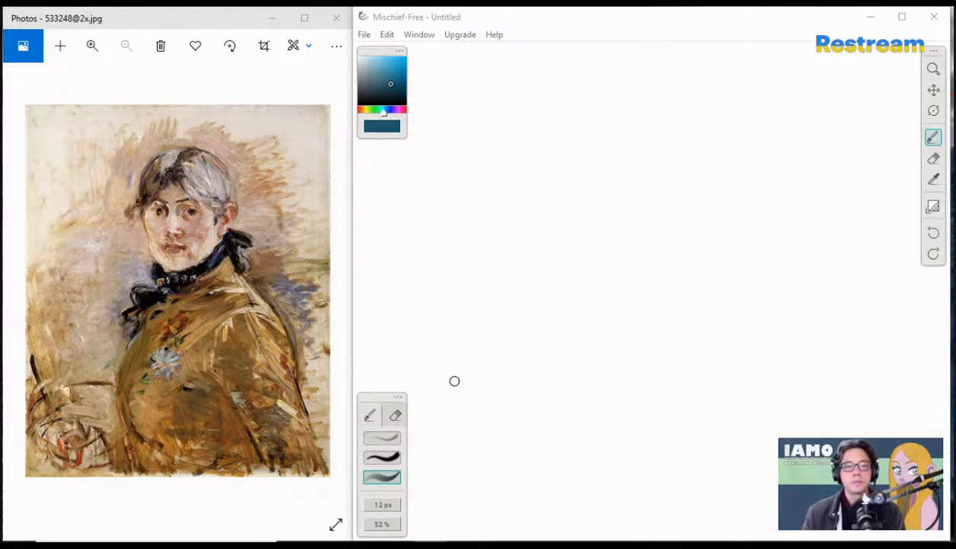
- Sketch a short, light horizontal brow line with the 8 px, 90% brush, and enlarge the reference portrait to 38% around the face
click(382, 438)
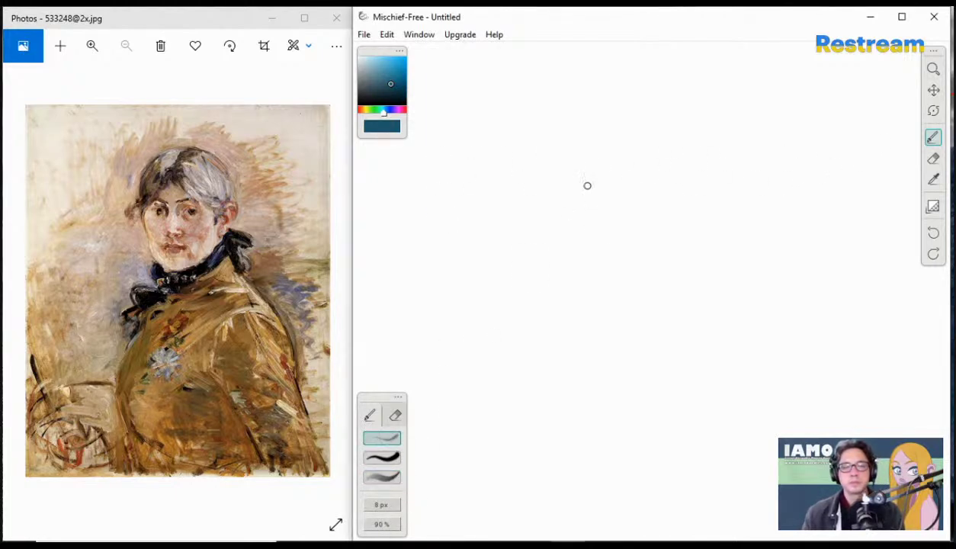
mouse_move(577, 197)
mouse_down()
mouse_move(769, 208)
mouse_move(762, 218)
mouse_up()
key(ctrl+z)
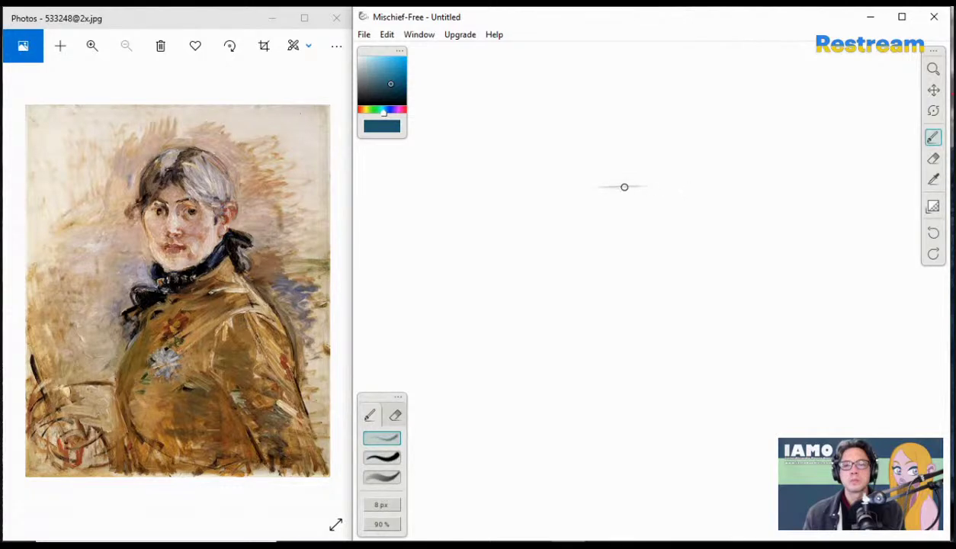
click(92, 46)
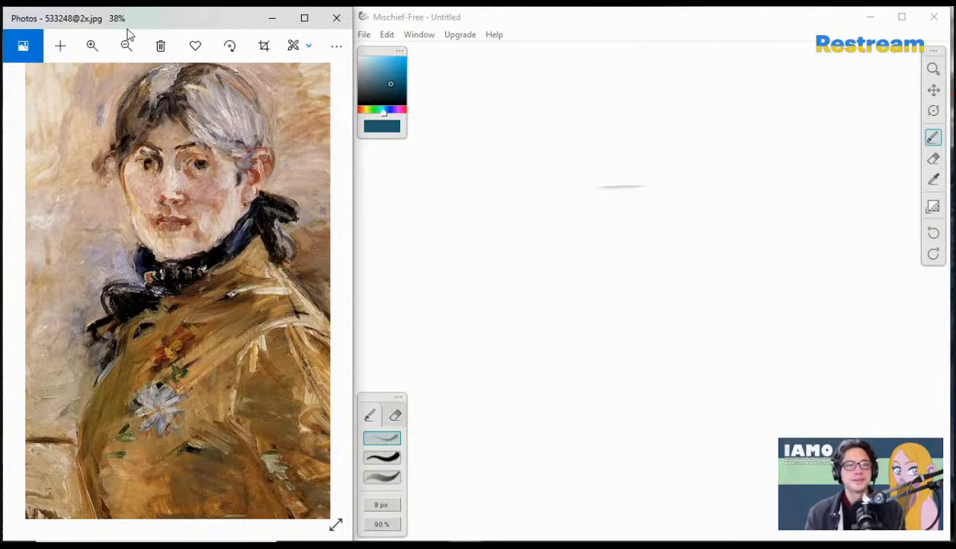
drag(179, 259, 168, 329)
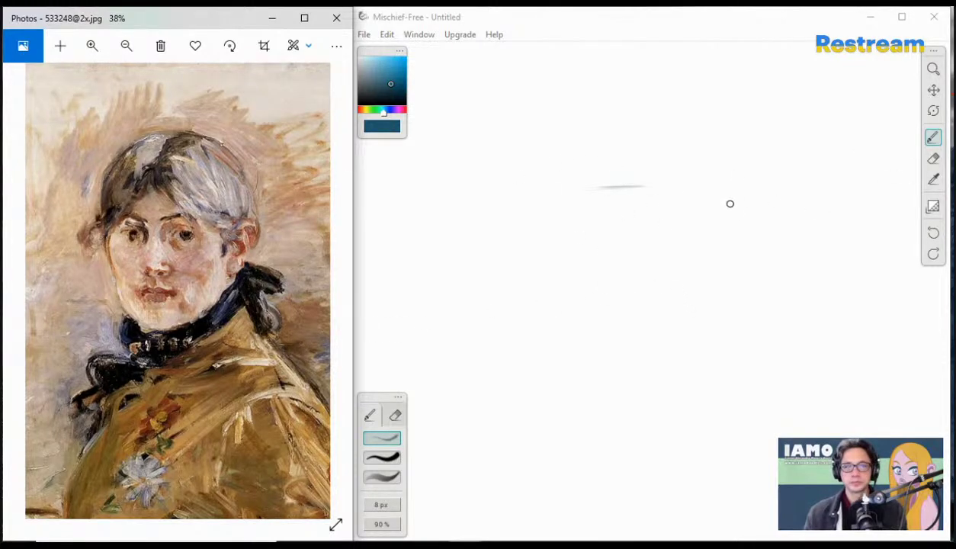
- Extend the brow line and sketch a light, narrow rectangular band beneath it to block in the eye area
click(932, 140)
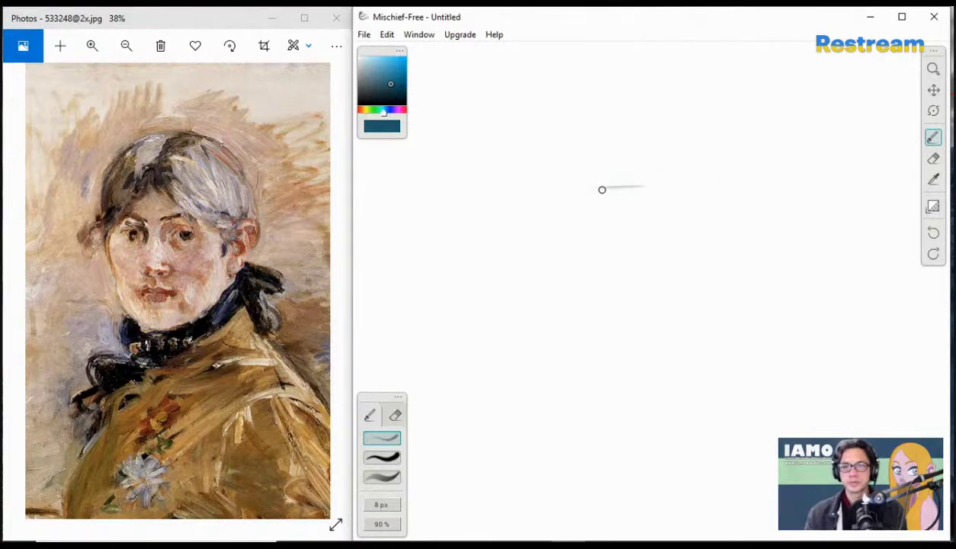
drag(594, 188, 670, 196)
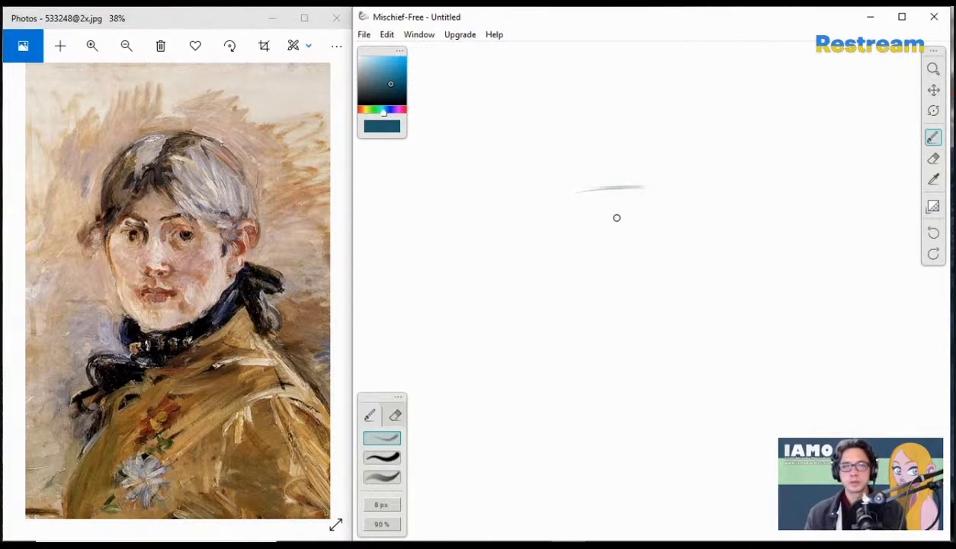
mouse_move(574, 192)
mouse_down()
mouse_move(568, 228)
mouse_move(570, 198)
mouse_move(572, 228)
mouse_move(573, 208)
mouse_move(587, 225)
mouse_move(577, 225)
mouse_move(680, 216)
mouse_move(565, 222)
mouse_move(693, 220)
mouse_up()
mouse_move(678, 192)
mouse_down()
mouse_move(675, 214)
mouse_move(663, 188)
mouse_move(677, 188)
mouse_up()
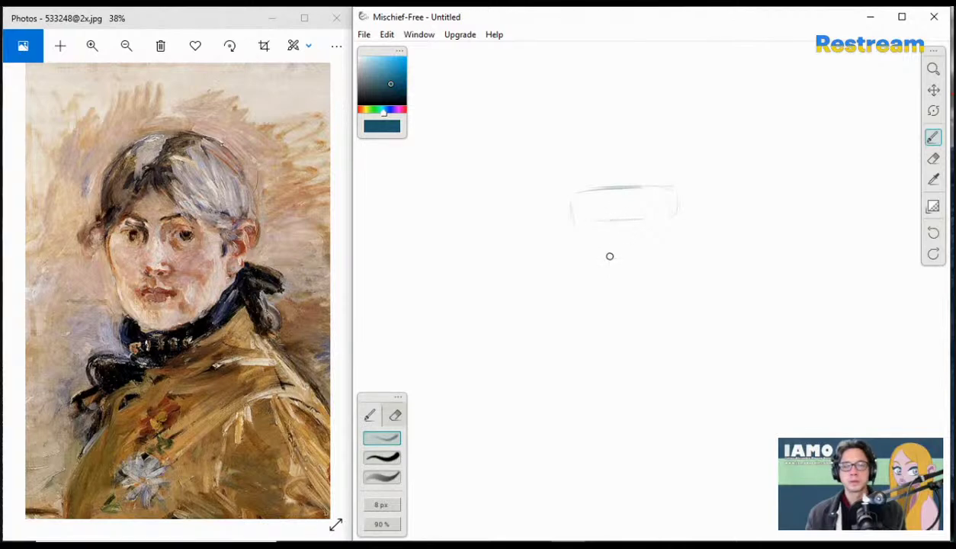
- Sketch light vertical guidelines descending from the eye band for the nose and mouth, with short marks for the nose base, mouth and chin
mouse_move(610, 297)
mouse_down()
mouse_move(611, 266)
mouse_move(606, 329)
mouse_move(609, 241)
mouse_move(614, 322)
mouse_move(607, 224)
mouse_move(612, 291)
mouse_up()
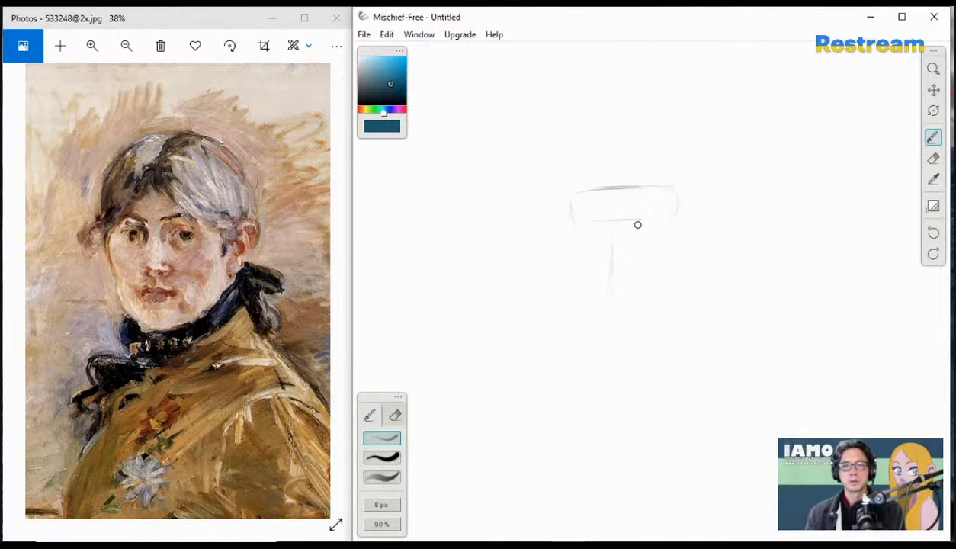
mouse_move(625, 205)
mouse_down()
mouse_move(632, 274)
mouse_move(625, 214)
mouse_move(631, 263)
mouse_move(635, 216)
mouse_move(643, 247)
mouse_move(632, 217)
mouse_move(628, 275)
mouse_up()
drag(635, 224, 642, 275)
drag(638, 232, 645, 324)
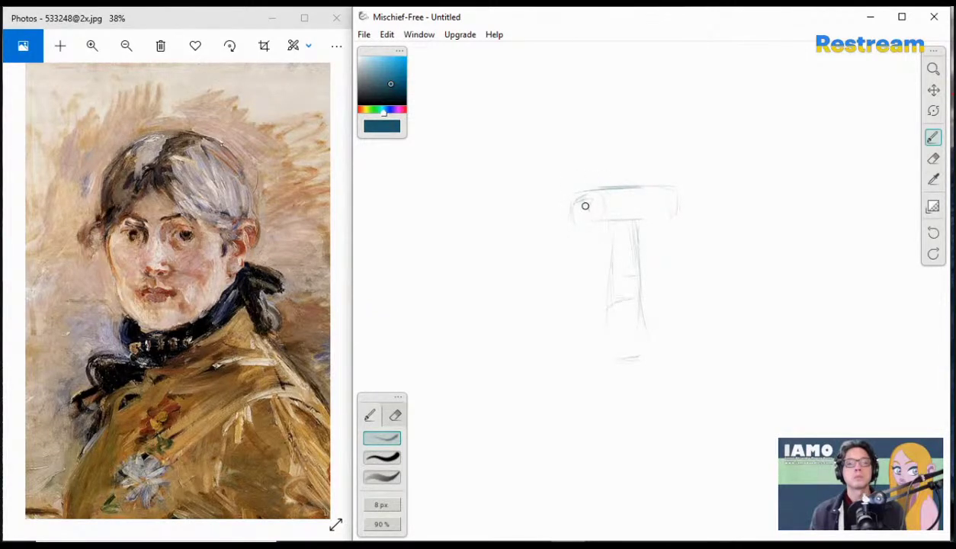
- Sketch the eye on the viewer's left, and use a more saturated dark blue for the nose bridge and nose base
mouse_move(600, 219)
mouse_down()
mouse_move(580, 219)
mouse_move(585, 195)
mouse_move(578, 202)
mouse_move(600, 210)
mouse_up()
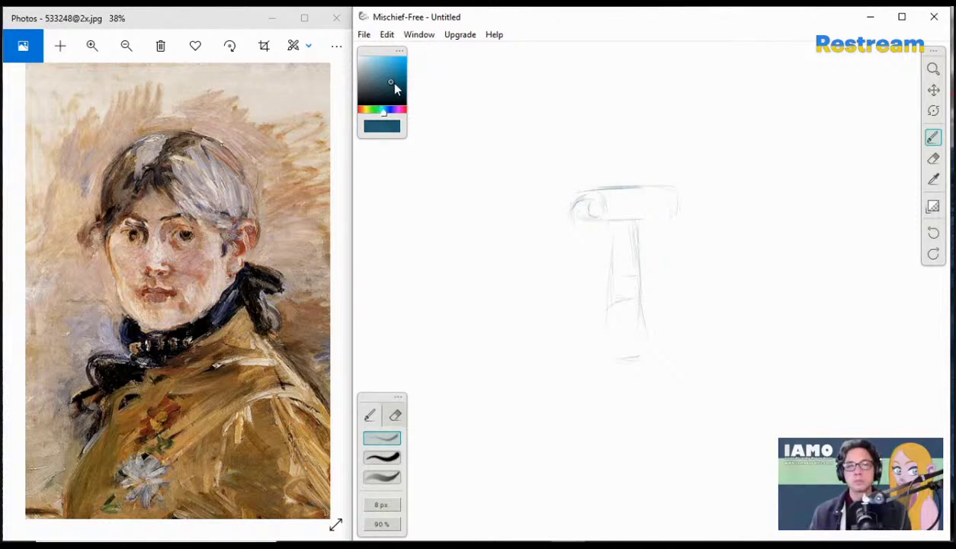
click(400, 83)
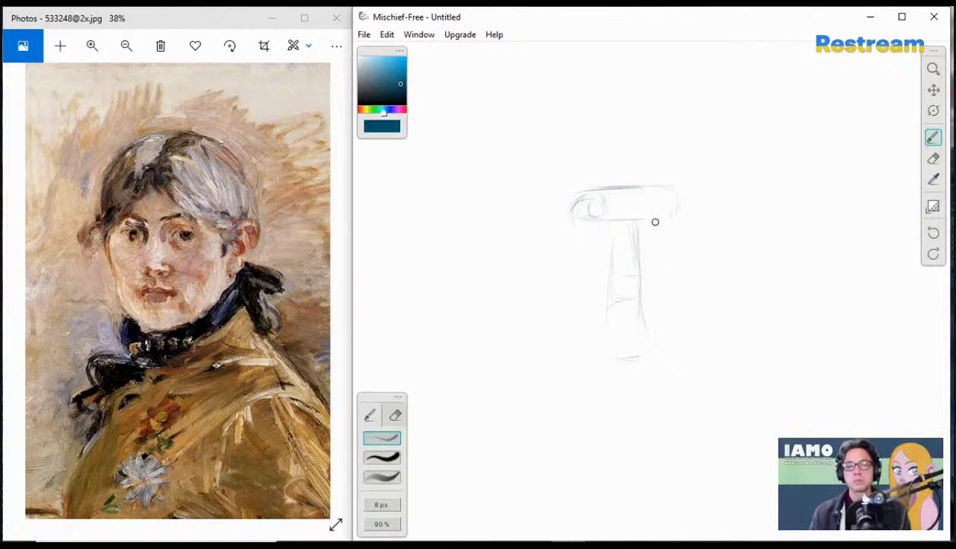
click(407, 84)
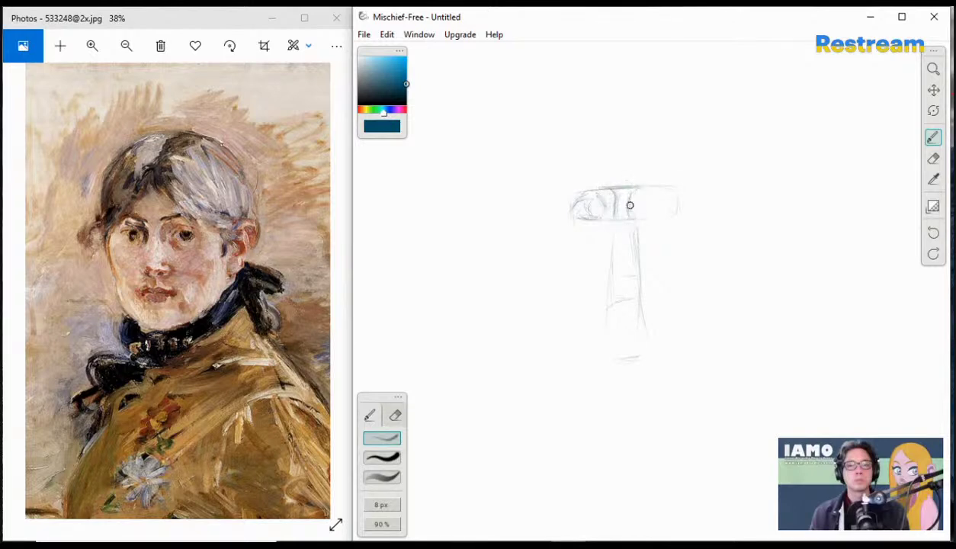
drag(630, 207, 637, 252)
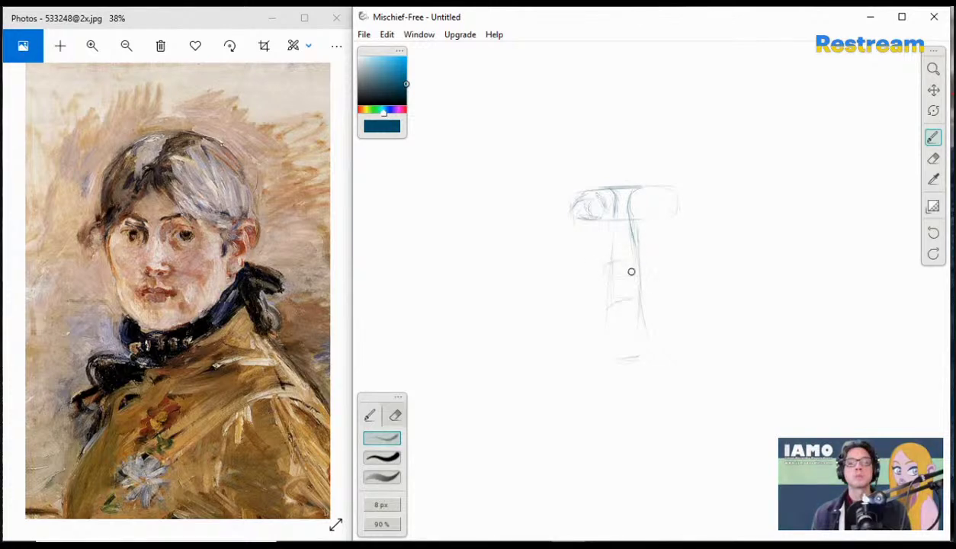
drag(604, 273, 642, 269)
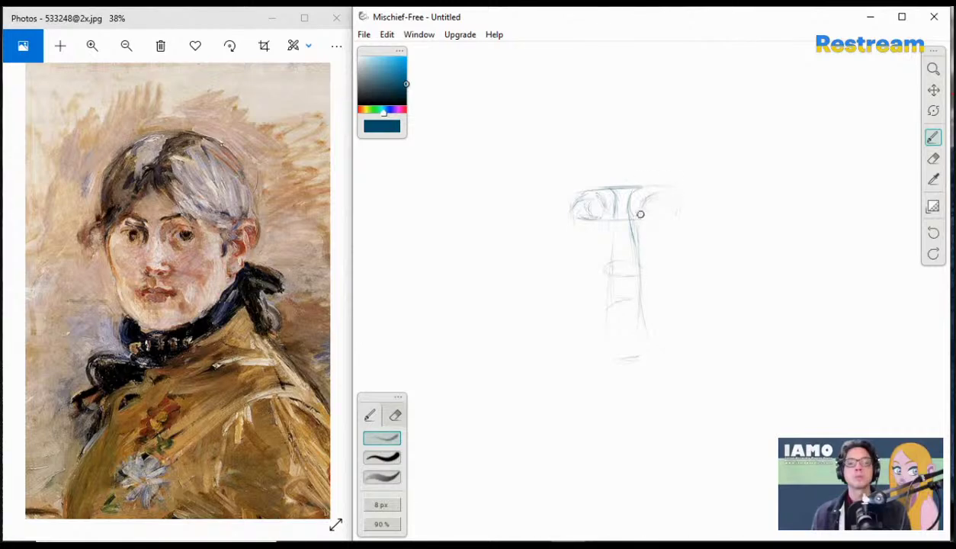
- Sketch the eye socket on the viewer's right and add lid and iris lines to both eyes
mouse_move(640, 214)
mouse_down()
mouse_move(653, 190)
mouse_move(677, 214)
mouse_move(651, 188)
mouse_move(670, 215)
mouse_move(664, 188)
mouse_move(663, 220)
mouse_move(669, 193)
mouse_move(642, 221)
mouse_move(589, 196)
mouse_move(576, 208)
mouse_move(594, 192)
mouse_up()
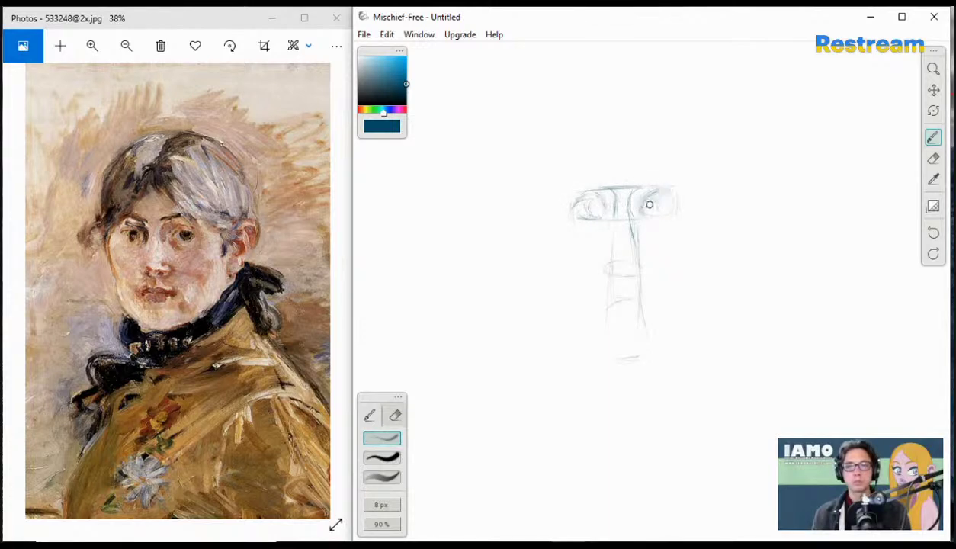
mouse_move(675, 204)
mouse_down()
mouse_move(649, 203)
mouse_move(677, 201)
mouse_up()
drag(673, 210, 667, 204)
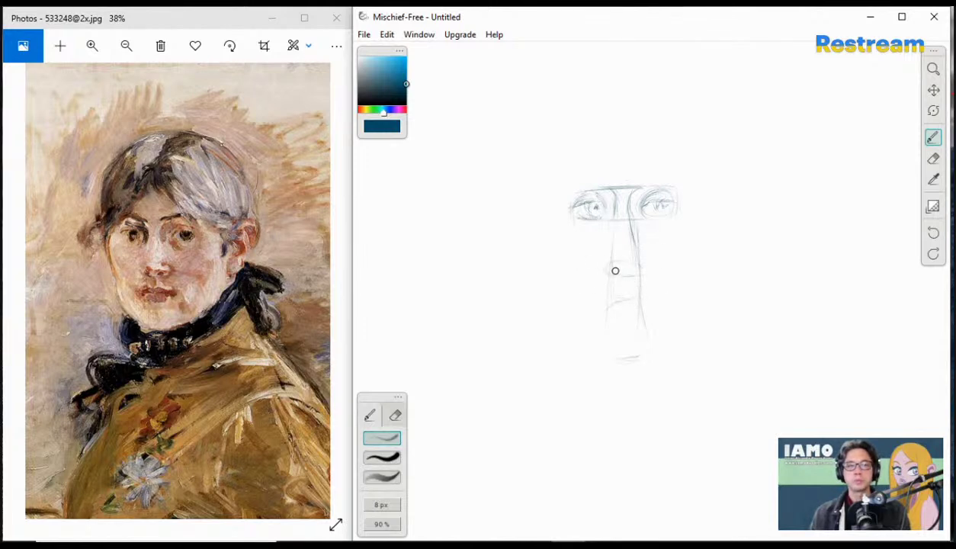
- Define the nose with darker side contours, a rounded tip and nostril wings
drag(622, 280, 622, 277)
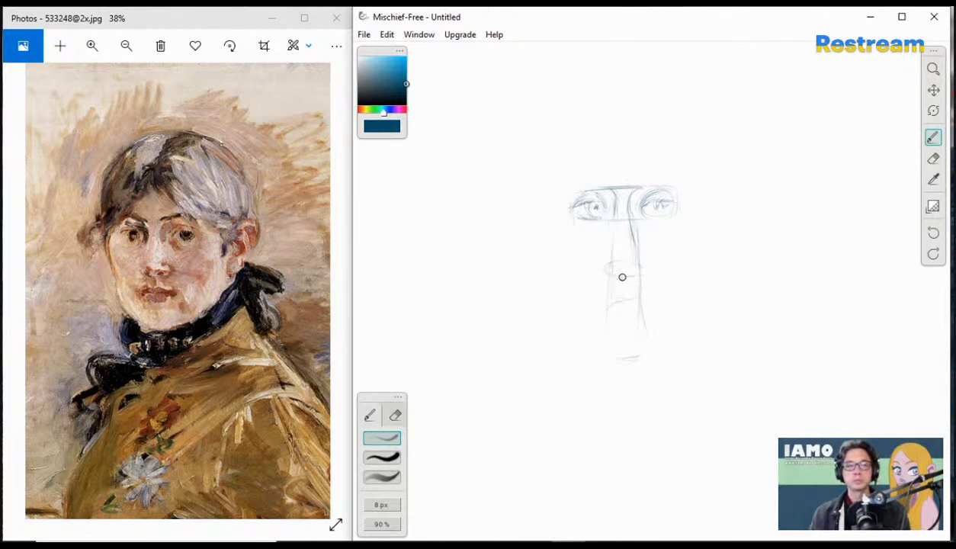
mouse_move(615, 207)
mouse_down()
mouse_move(608, 241)
mouse_move(619, 264)
mouse_up()
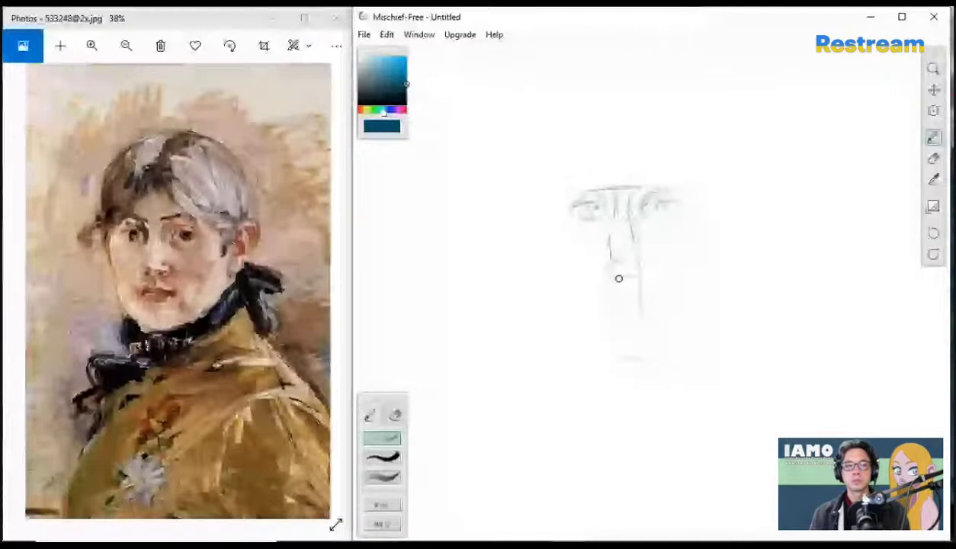
mouse_move(618, 279)
mouse_down()
mouse_move(611, 273)
mouse_move(621, 278)
mouse_up()
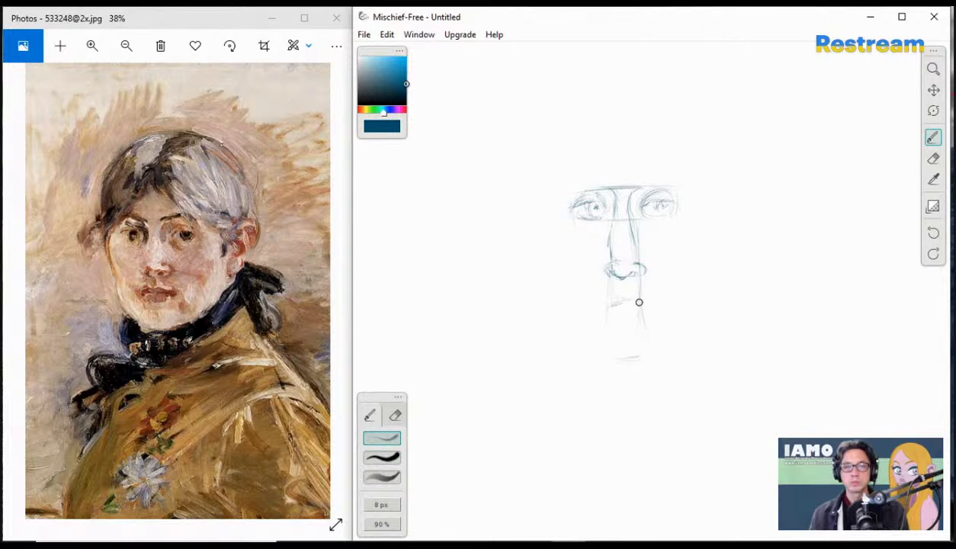
- Sketch the mouth with its parting line, upper lip peaks and curved lower lip
mouse_move(638, 305)
mouse_down()
mouse_move(609, 308)
mouse_move(649, 308)
mouse_up()
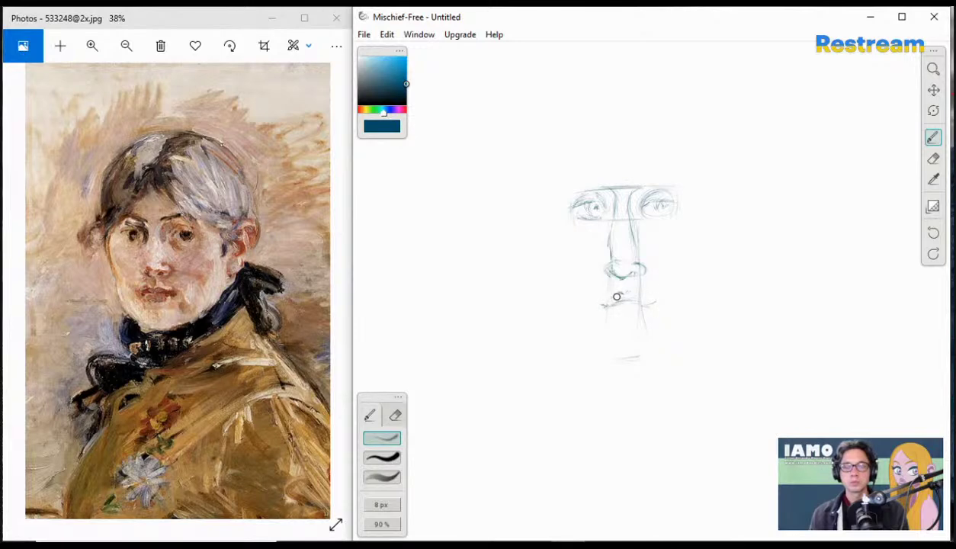
mouse_move(610, 300)
mouse_down()
mouse_move(615, 285)
mouse_move(653, 304)
mouse_up()
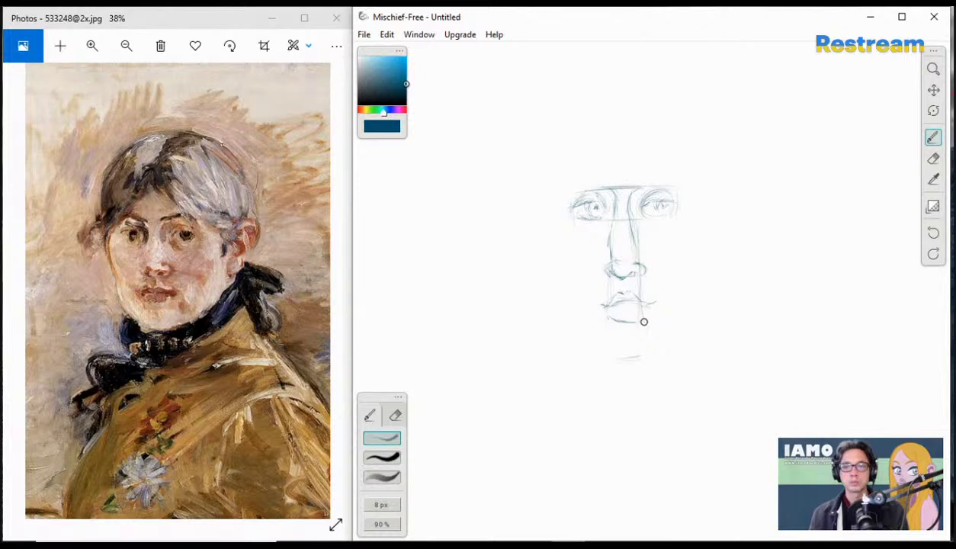
drag(611, 318, 649, 314)
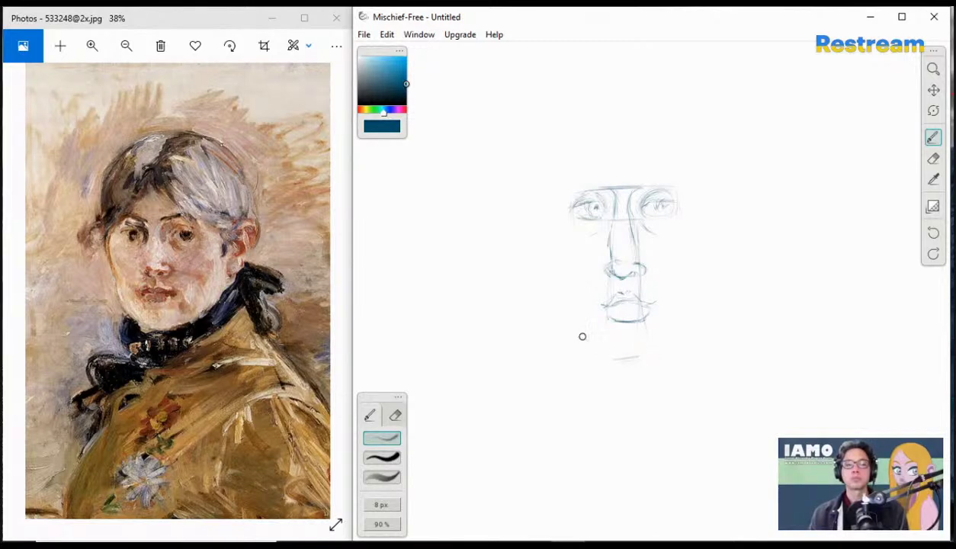
- Draw the chin and the angled jawlines rising from it on both sides of the face
drag(589, 343, 615, 358)
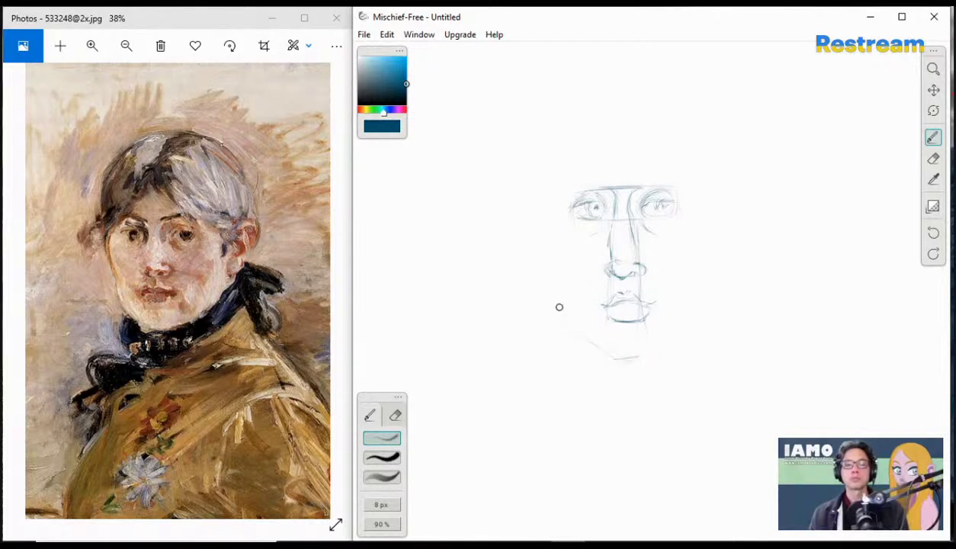
drag(581, 332, 619, 360)
mouse_move(577, 328)
mouse_down()
mouse_move(629, 363)
mouse_move(704, 308)
mouse_up()
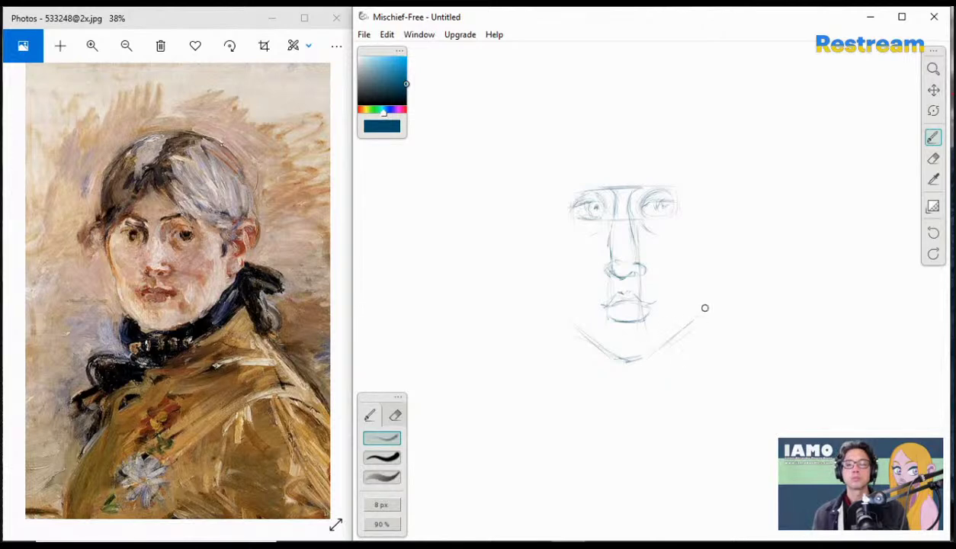
drag(650, 356, 698, 317)
mouse_move(649, 356)
mouse_down()
mouse_move(692, 326)
mouse_move(641, 360)
mouse_move(705, 301)
mouse_up()
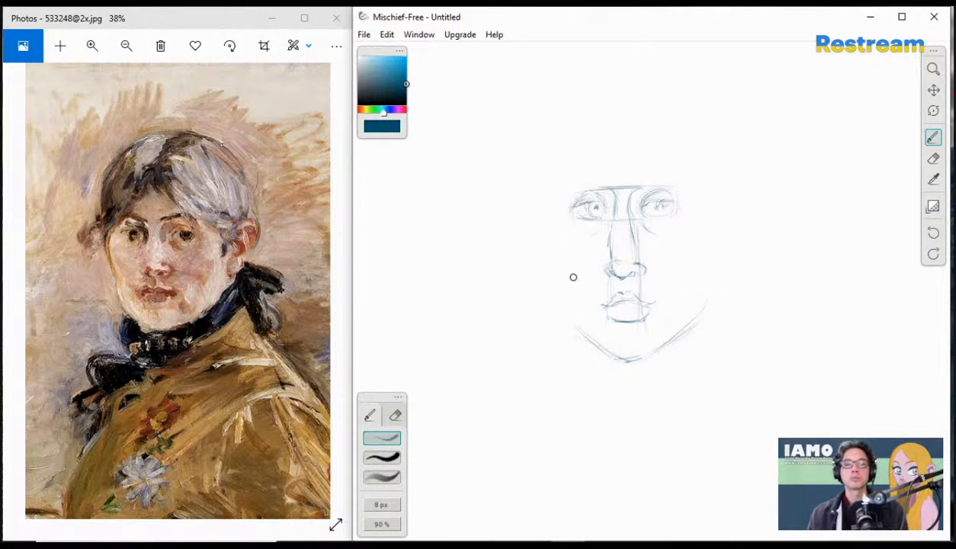
- Draw the temple and cheek contour on the viewer's left, connecting it down to the jawline
drag(542, 224, 567, 275)
mouse_move(547, 229)
mouse_down()
mouse_move(552, 188)
mouse_move(544, 217)
mouse_move(563, 261)
mouse_up()
mouse_move(561, 259)
mouse_down()
mouse_move(581, 331)
mouse_move(564, 296)
mouse_move(565, 305)
mouse_move(587, 335)
mouse_up()
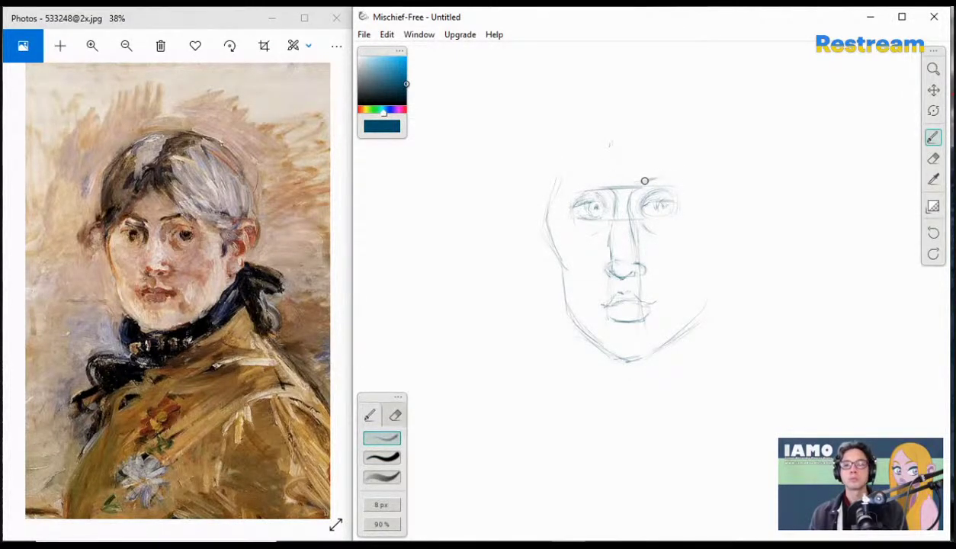
- Draw the arched eyebrow on the viewer's right, curving its outer end down toward the temple
drag(658, 176, 683, 173)
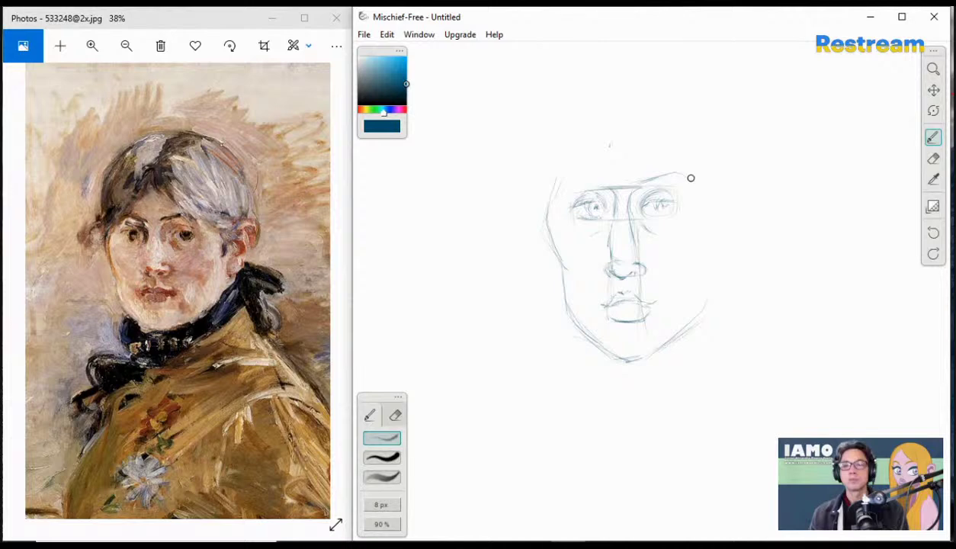
mouse_move(658, 179)
mouse_down()
mouse_move(683, 173)
mouse_move(693, 187)
mouse_up()
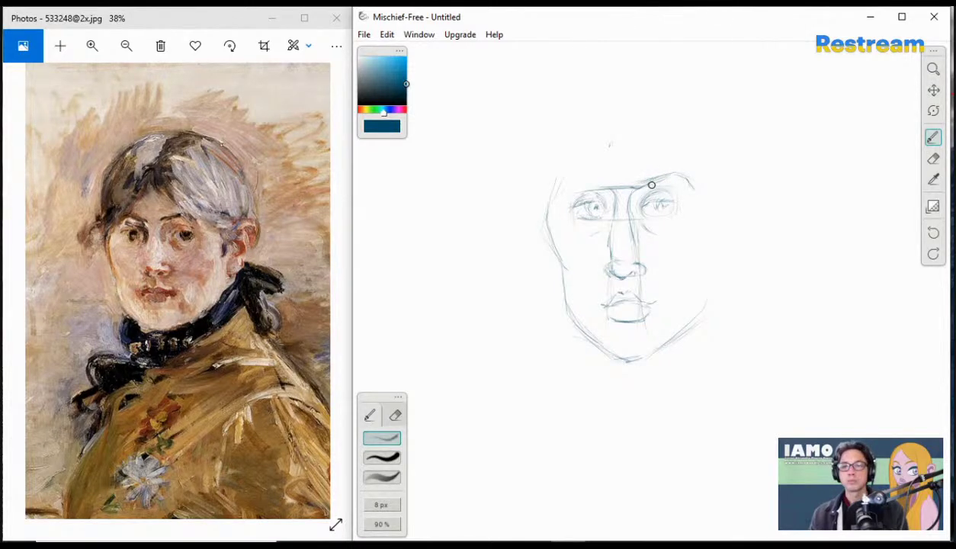
drag(680, 175, 699, 190)
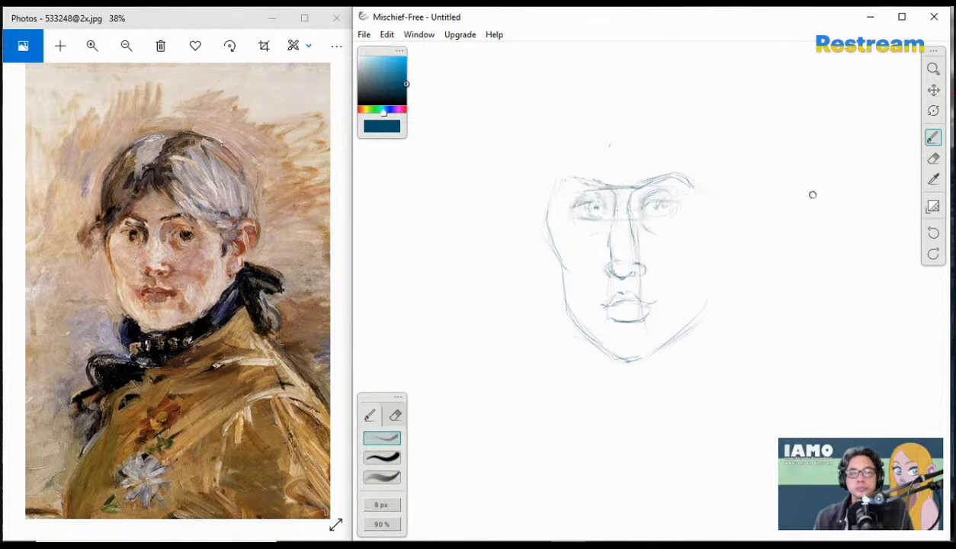
- Lighten the construction lines around both eyes with the 8 px, 59% eraser, and refine the eye lines with the brush
click(933, 158)
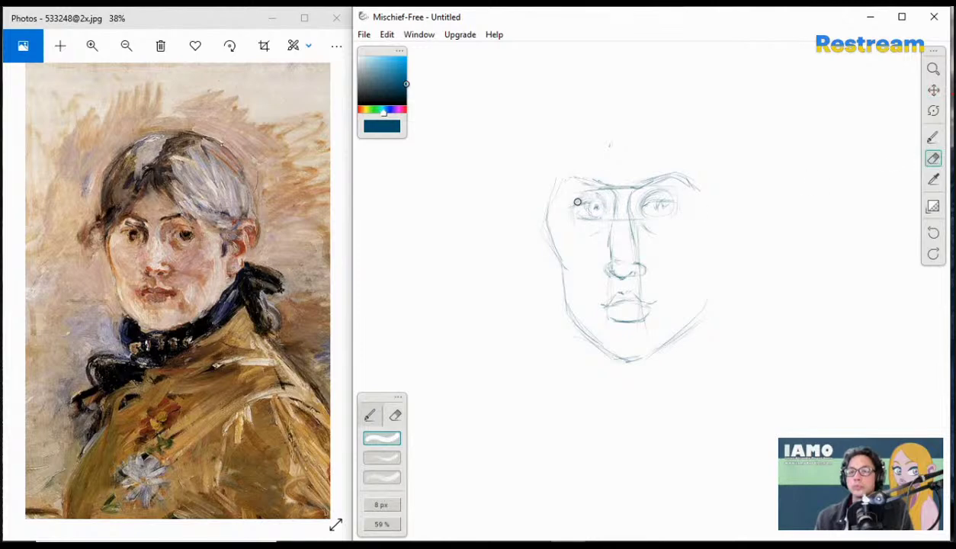
mouse_move(572, 203)
mouse_down()
mouse_move(589, 196)
mouse_move(602, 217)
mouse_move(578, 217)
mouse_move(607, 217)
mouse_up()
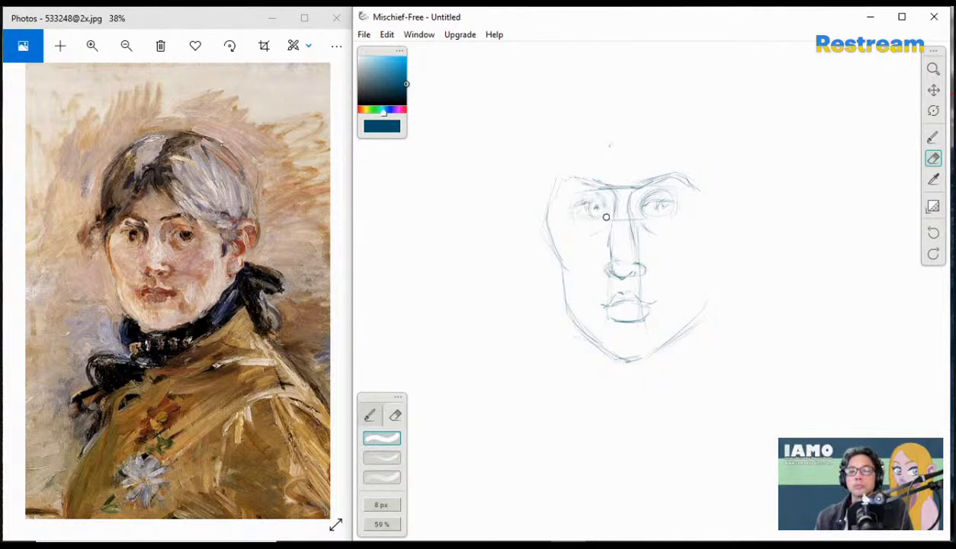
mouse_move(669, 197)
mouse_down()
mouse_move(637, 205)
mouse_move(671, 192)
mouse_up()
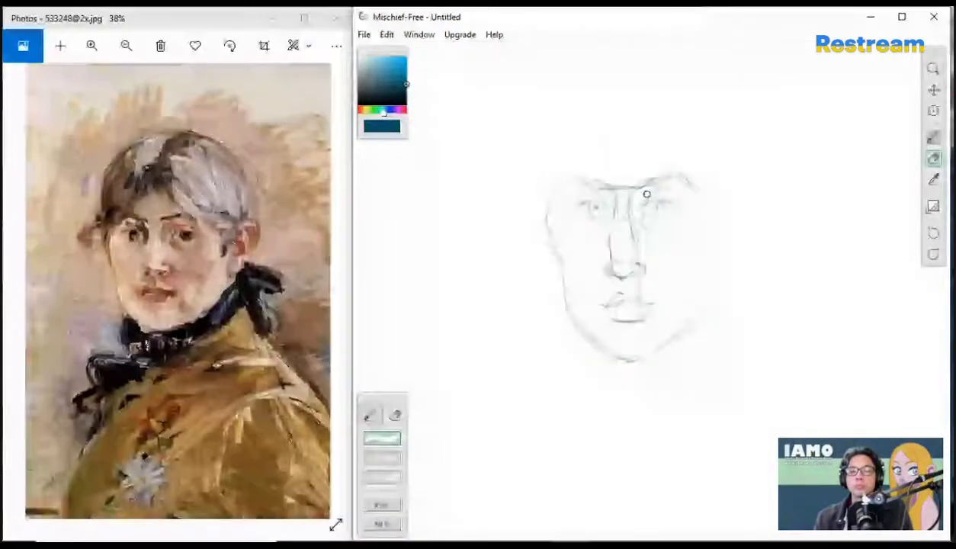
key(b)
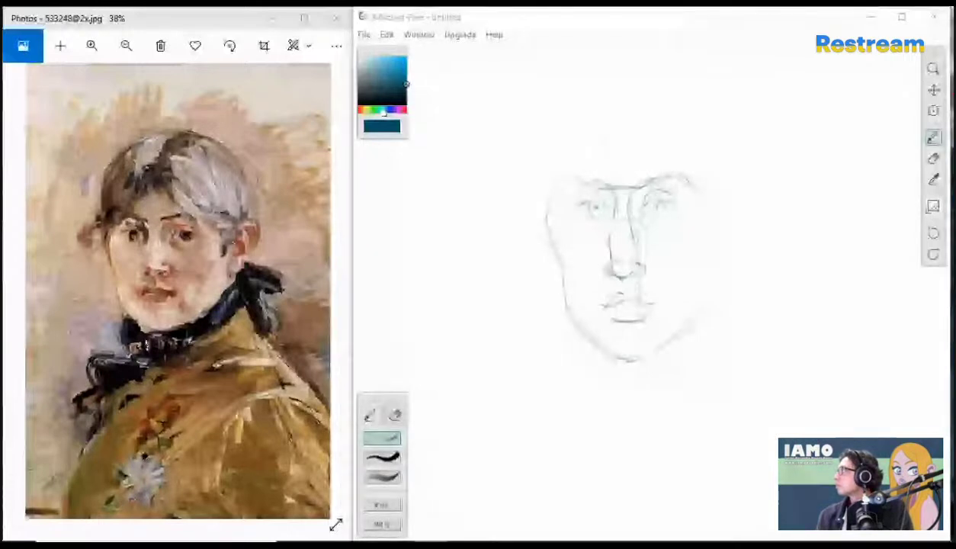
click(609, 145)
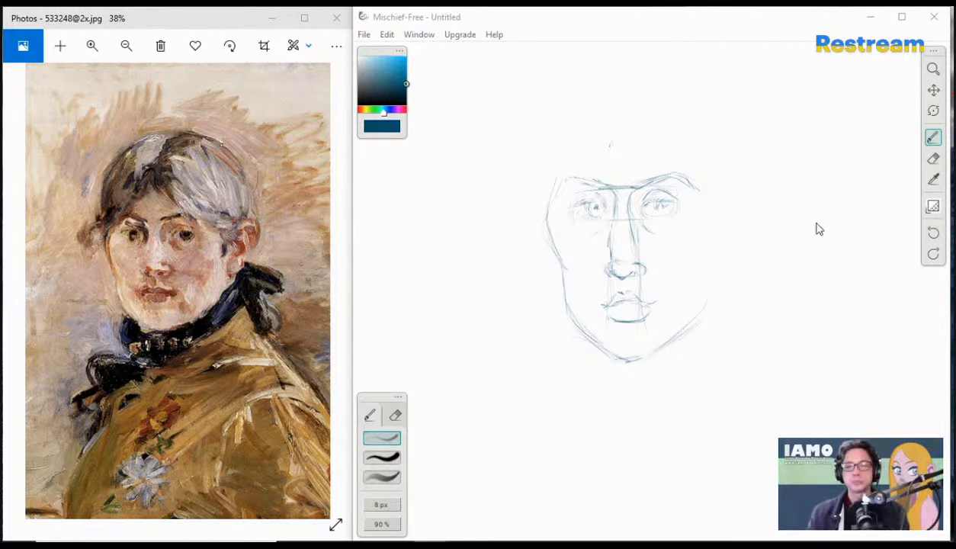
- Extend the jawline on the viewer's right up to the jaw corner, and draw the near-vertical side of the face above it
click(932, 158)
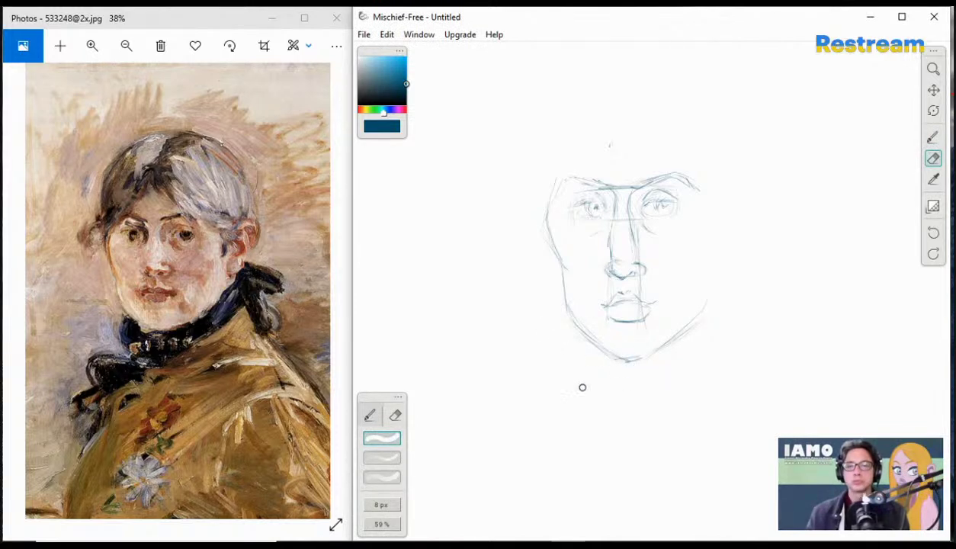
click(370, 415)
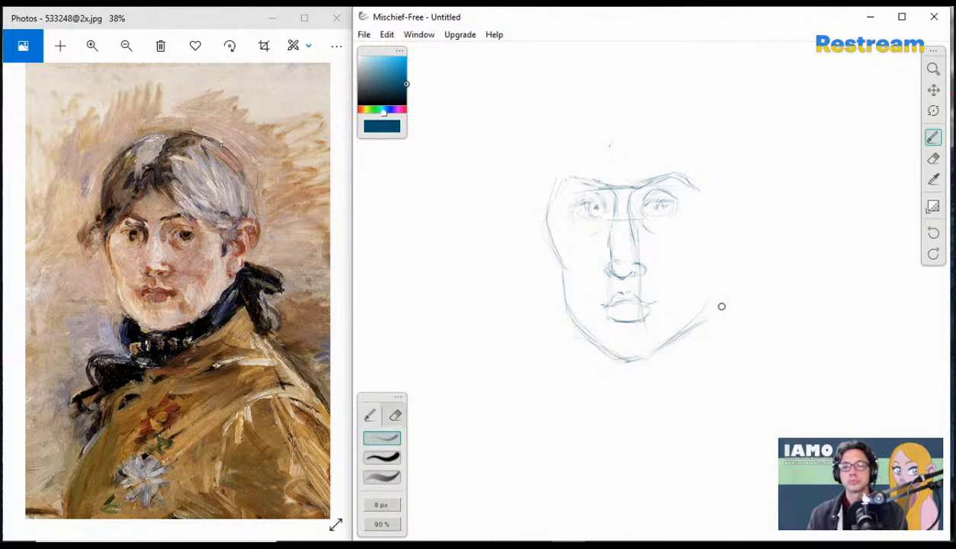
drag(654, 355, 719, 307)
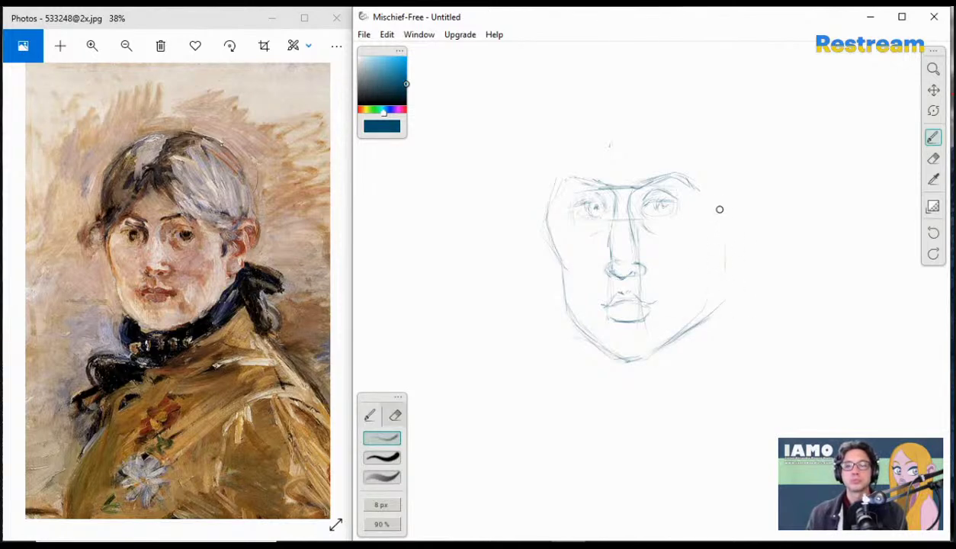
mouse_move(720, 199)
mouse_down()
mouse_move(722, 273)
mouse_move(683, 328)
mouse_up()
drag(718, 300, 705, 317)
mouse_move(654, 355)
mouse_down()
mouse_move(709, 318)
mouse_move(660, 353)
mouse_move(711, 313)
mouse_up()
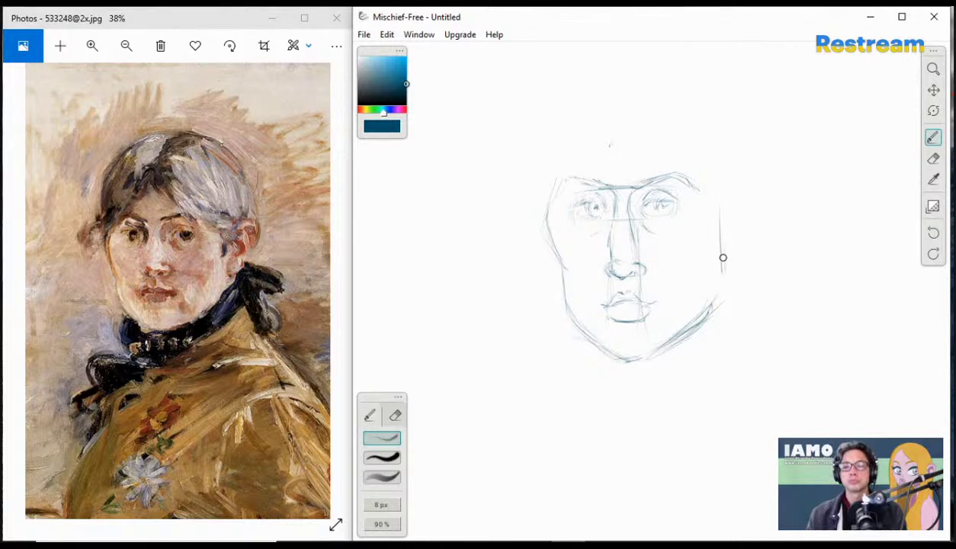
drag(722, 258, 723, 297)
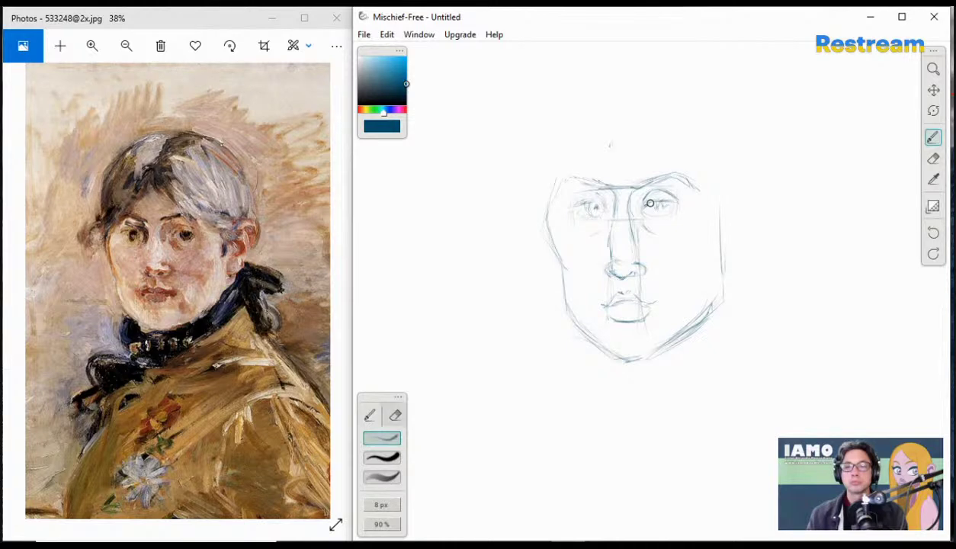
- Darken the upper lid of the eye on the viewer's right, and soften and redraw the lids of the other eye
mouse_move(644, 199)
mouse_down()
mouse_move(670, 203)
mouse_move(662, 199)
mouse_up()
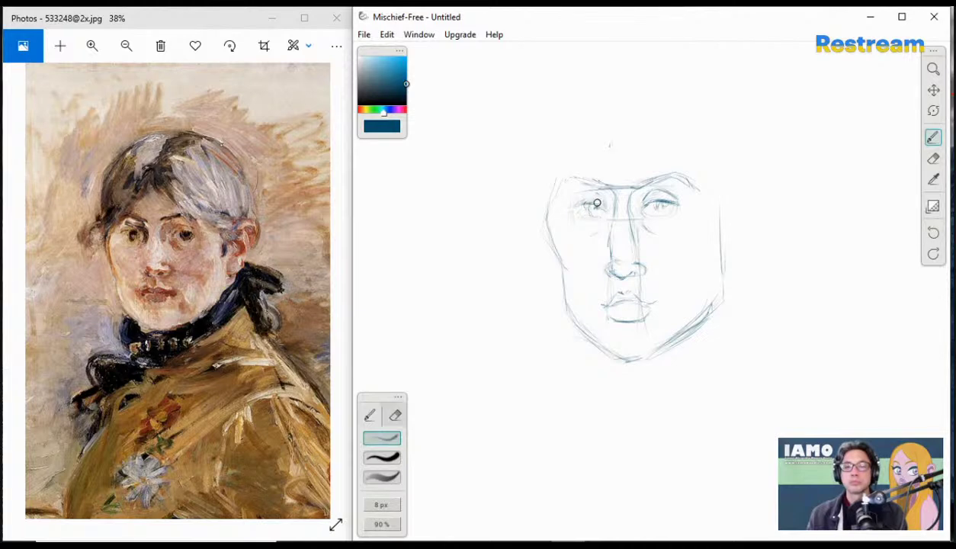
click(933, 158)
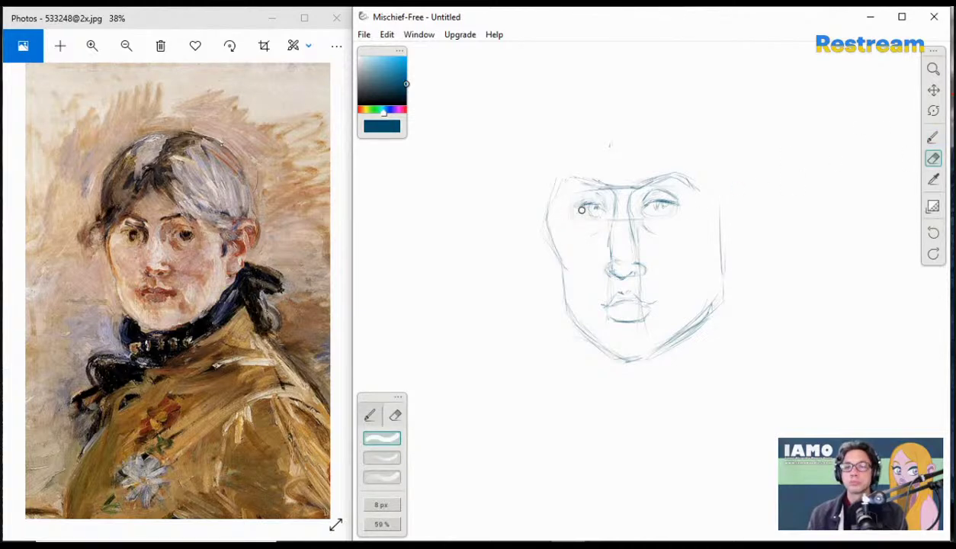
click(933, 137)
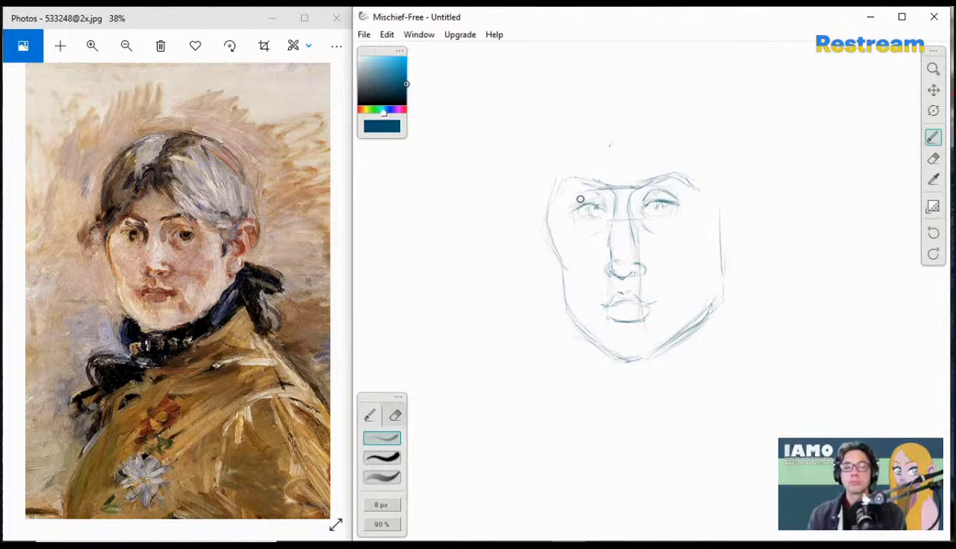
drag(581, 195, 585, 192)
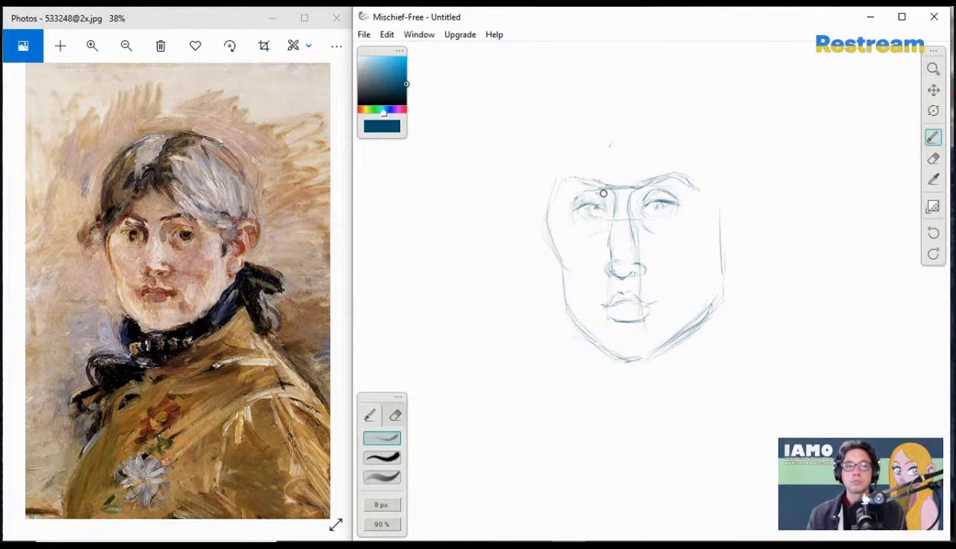
drag(588, 202, 606, 209)
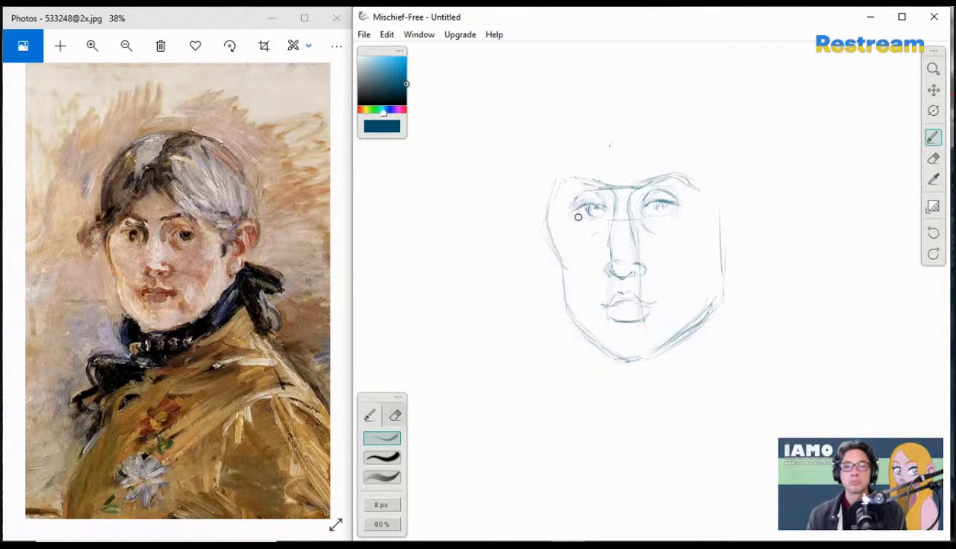
drag(579, 216, 600, 218)
- Lighten the lines inside both eyes with the 8 px, 59% eraser, and redraw the eye shapes with the brush
click(932, 158)
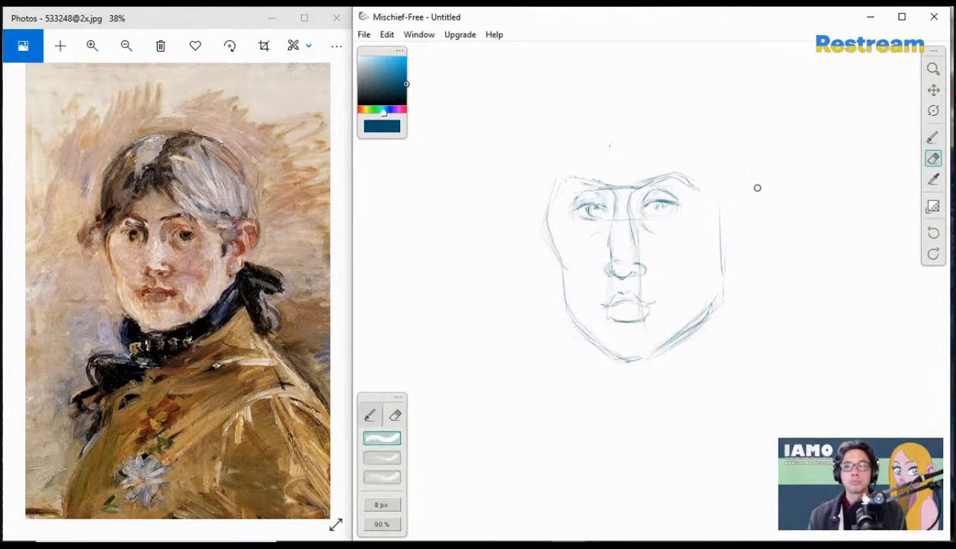
click(933, 158)
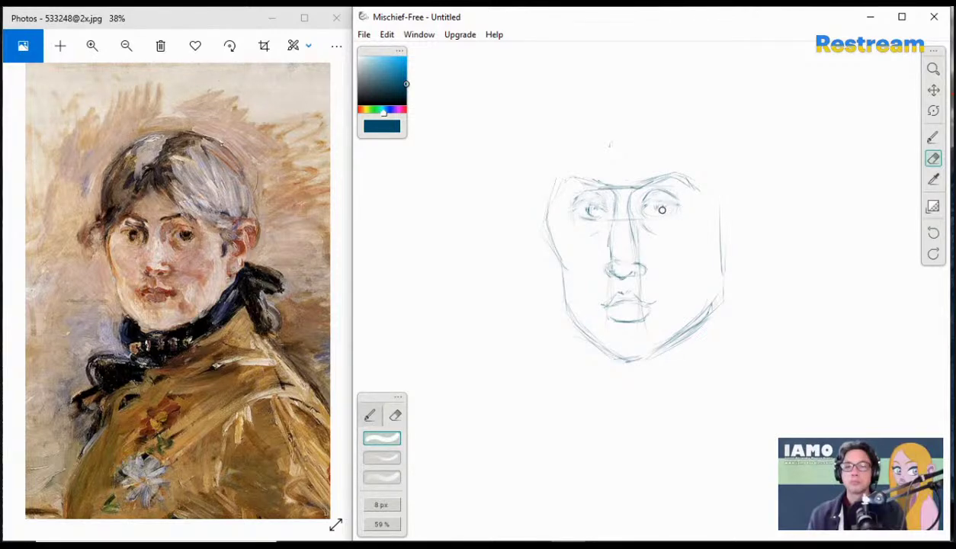
drag(662, 210, 586, 212)
key(b)
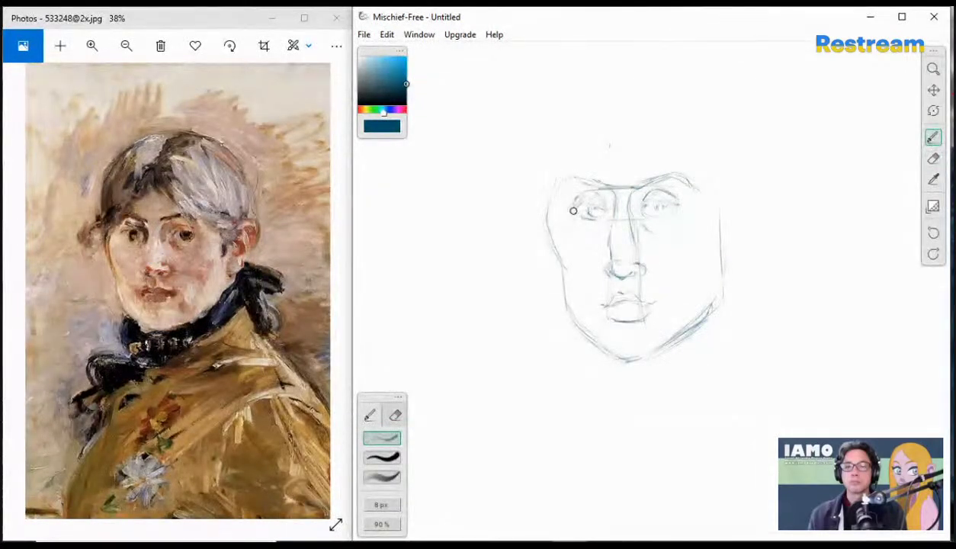
drag(584, 203, 609, 211)
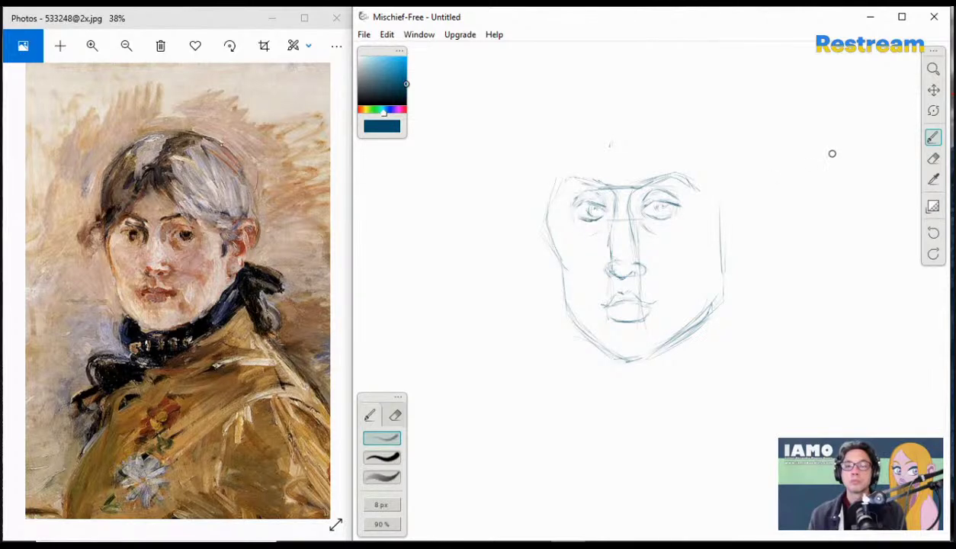
- Soften stray lines around both eyes with the eraser, and redraw the irises with the 8 px, 90% brush
click(932, 158)
mouse_move(581, 226)
mouse_down()
mouse_move(587, 215)
mouse_move(597, 221)
mouse_up()
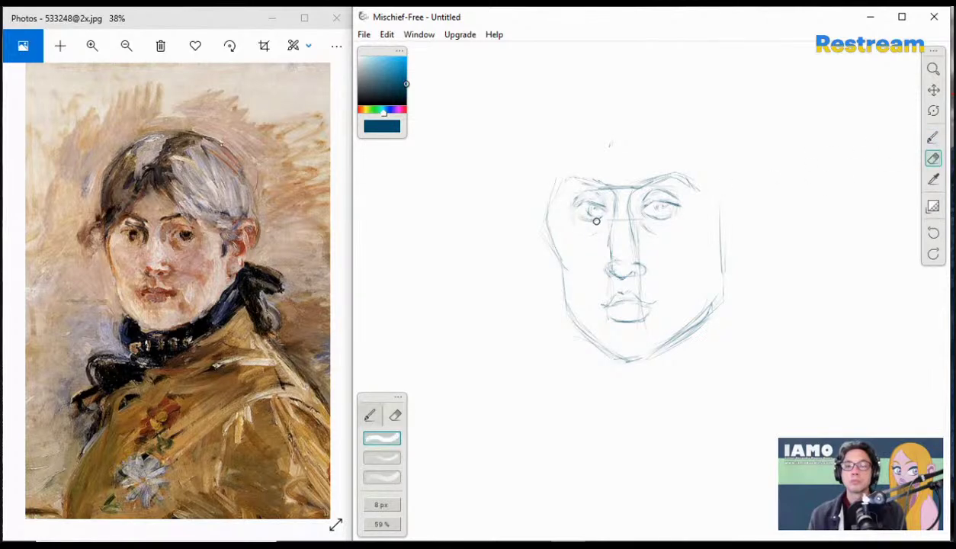
drag(645, 200, 636, 196)
mouse_move(573, 215)
mouse_down()
mouse_move(591, 219)
mouse_move(584, 203)
mouse_up()
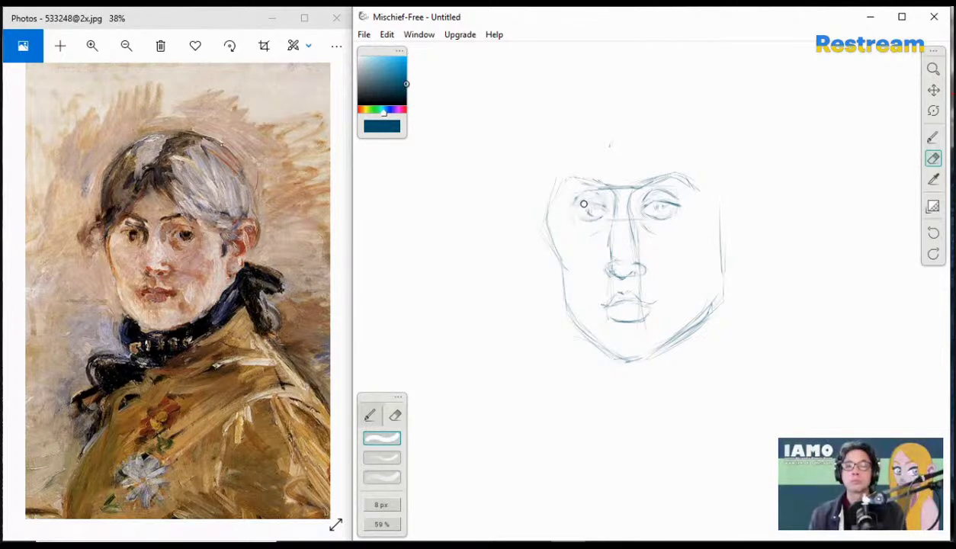
click(933, 139)
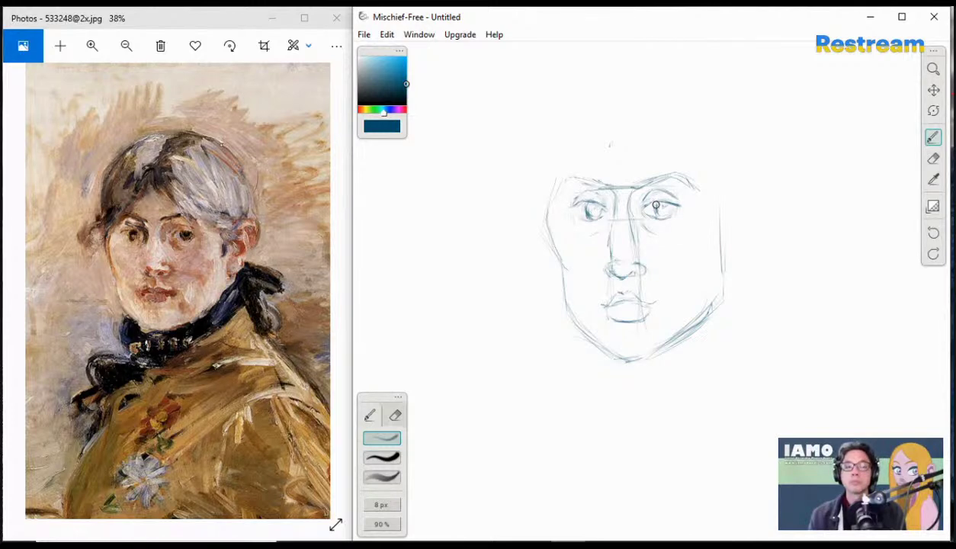
mouse_move(658, 201)
mouse_down()
mouse_move(657, 213)
mouse_move(672, 213)
mouse_up()
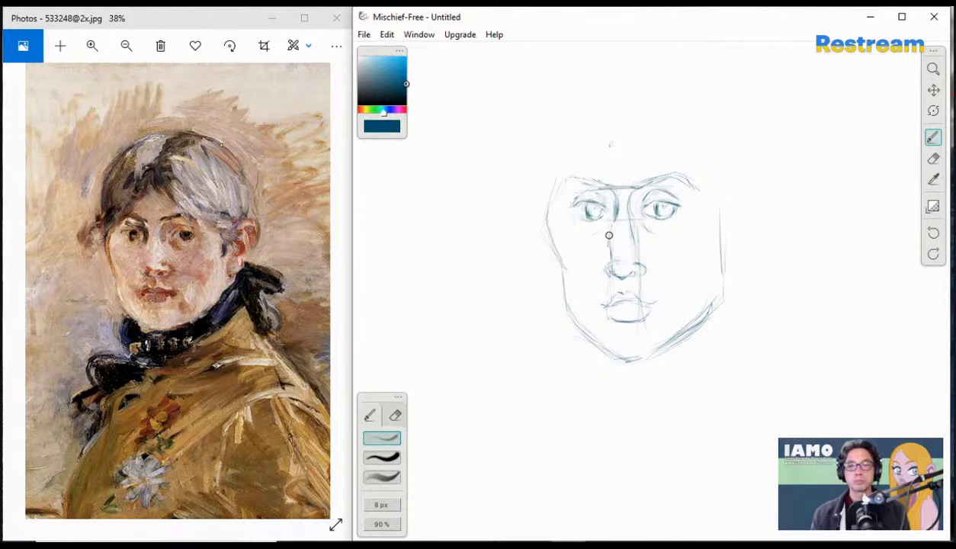
- Strengthen the lines along both sides of the nose bridge
drag(610, 225, 610, 261)
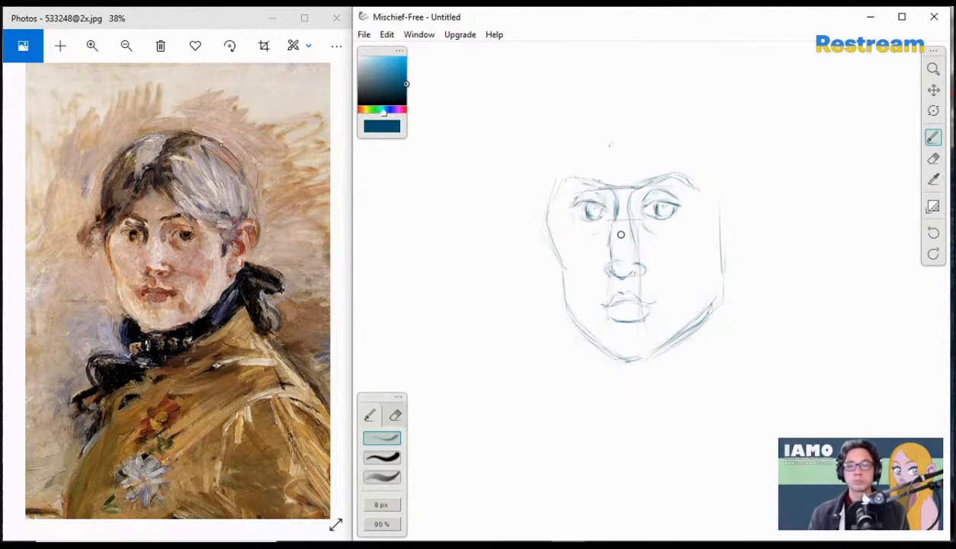
drag(629, 211, 635, 229)
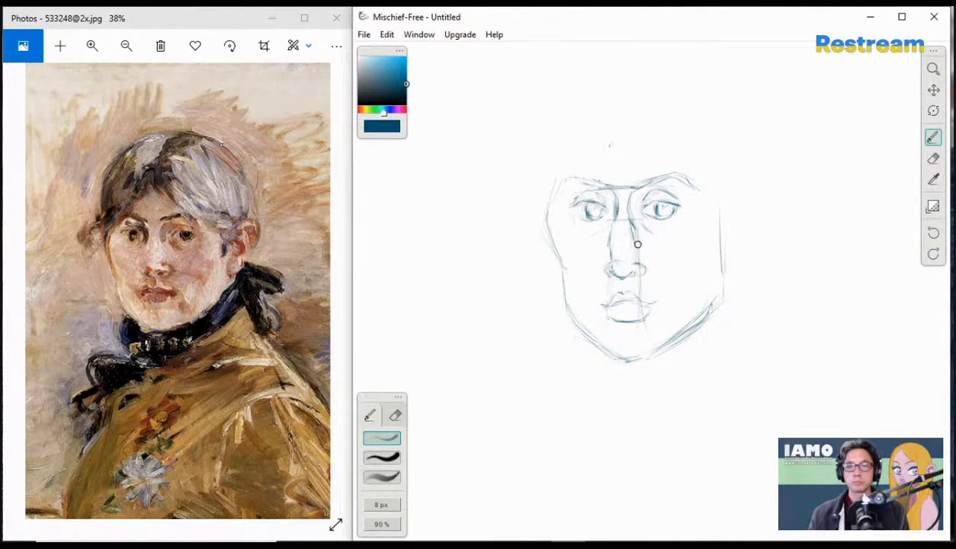
click(933, 157)
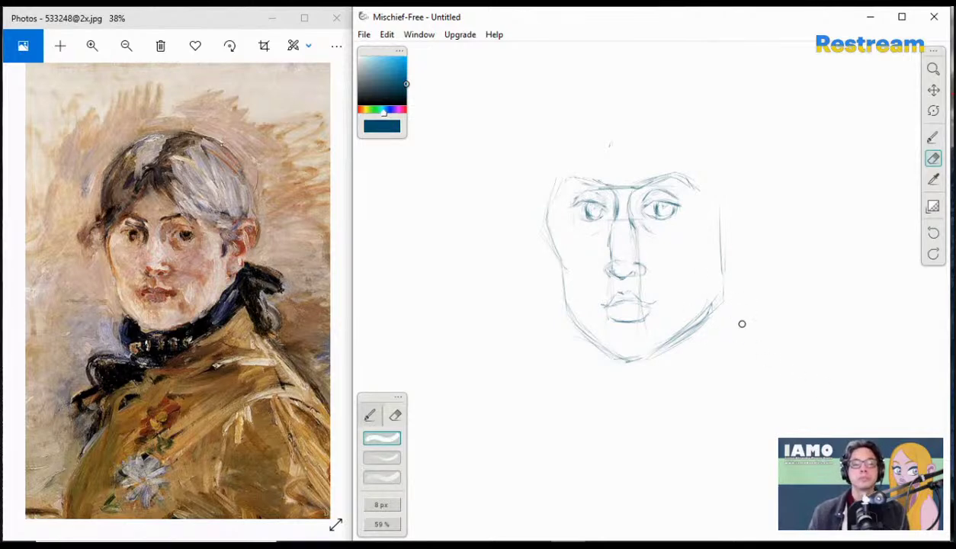
- Define the mouth by darkening the upper lip's outline and the line between the lips out to both corners
click(933, 138)
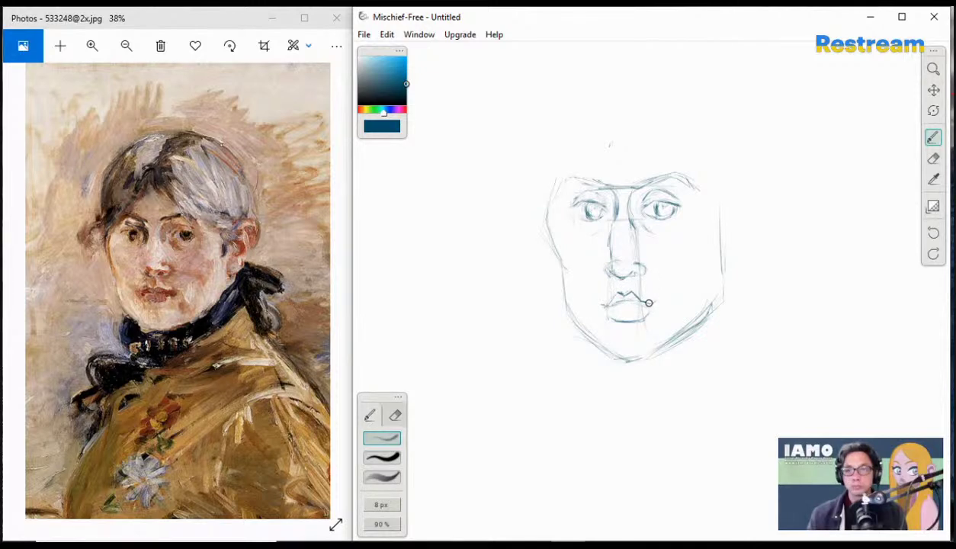
mouse_move(641, 301)
mouse_down()
mouse_move(610, 306)
mouse_move(634, 303)
mouse_move(614, 304)
mouse_move(641, 309)
mouse_up()
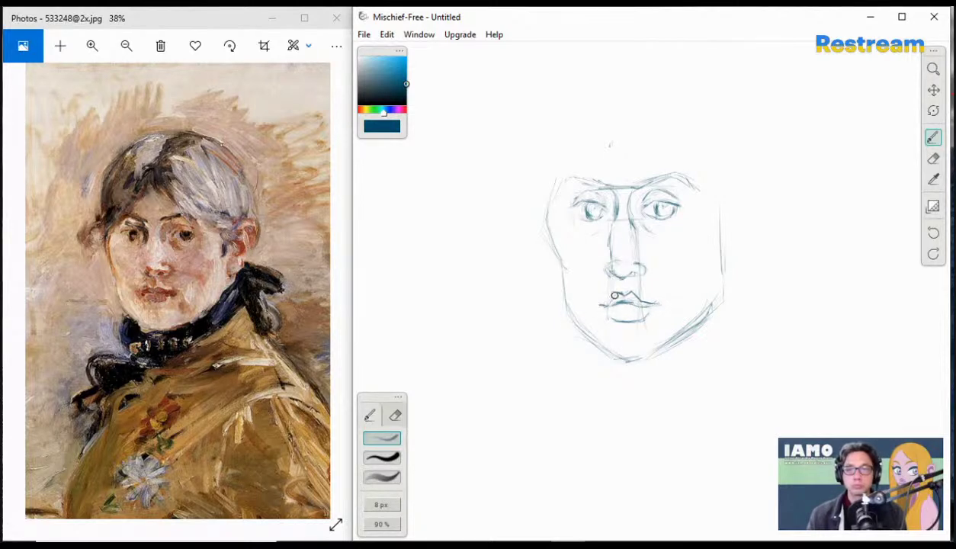
drag(599, 305, 611, 304)
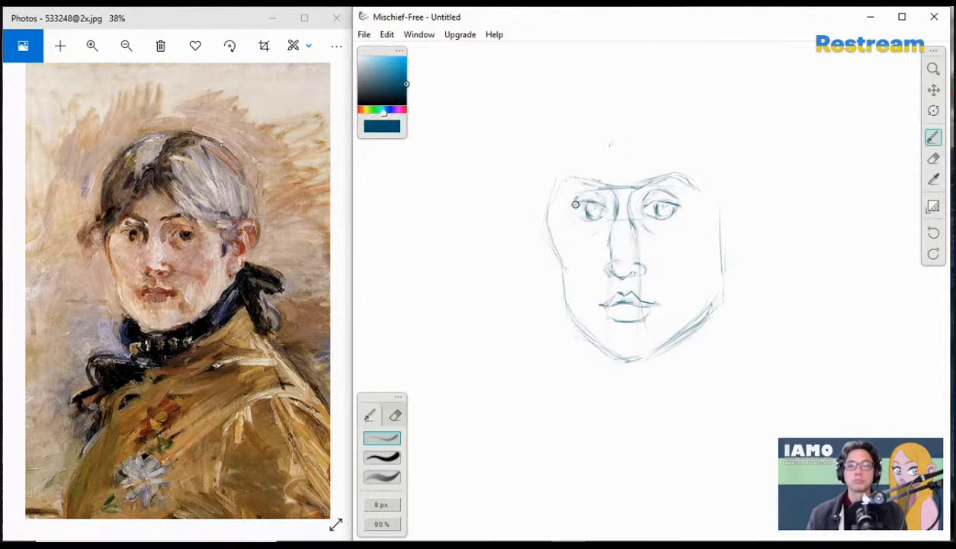
- Darken the upper eyelid lines and irises of both eyes, extending the outer corner of the eye on the viewer's left
drag(577, 205, 570, 208)
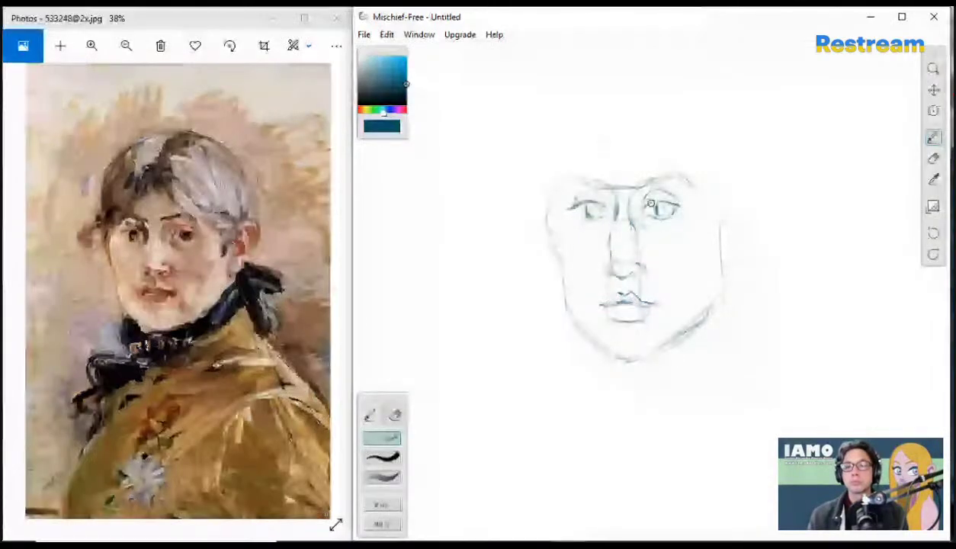
drag(646, 206, 658, 199)
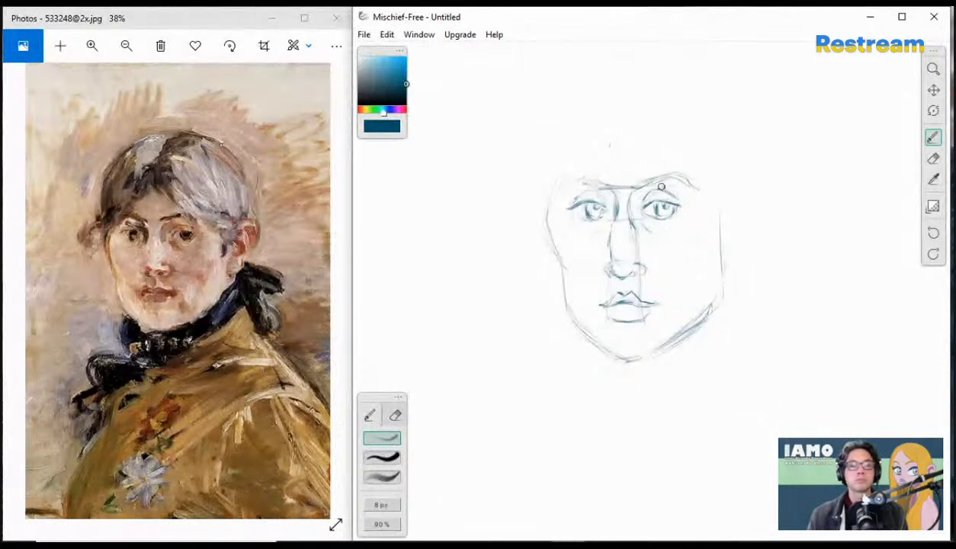
- Erase the line joining the brows, then darken the eyebrow on the viewer's right and clean up its outer end
click(934, 157)
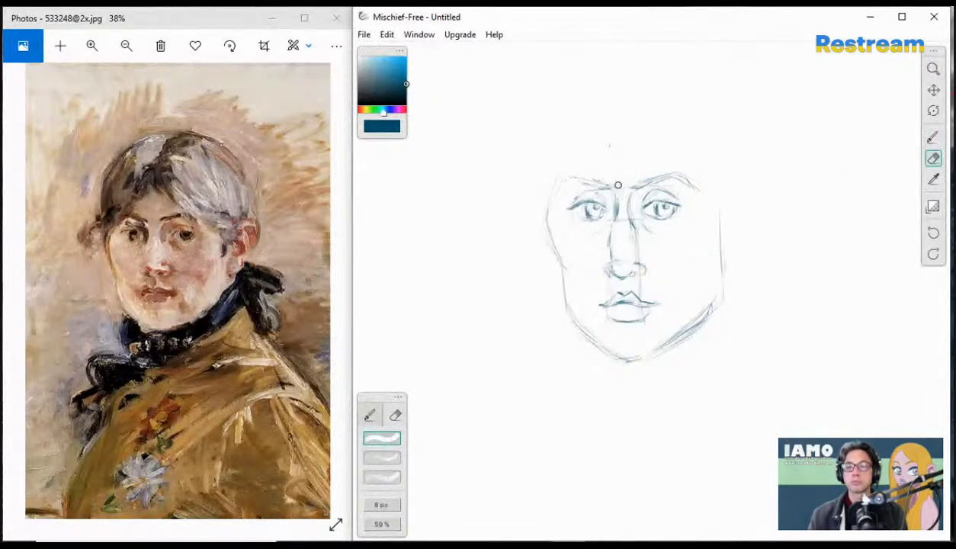
click(933, 138)
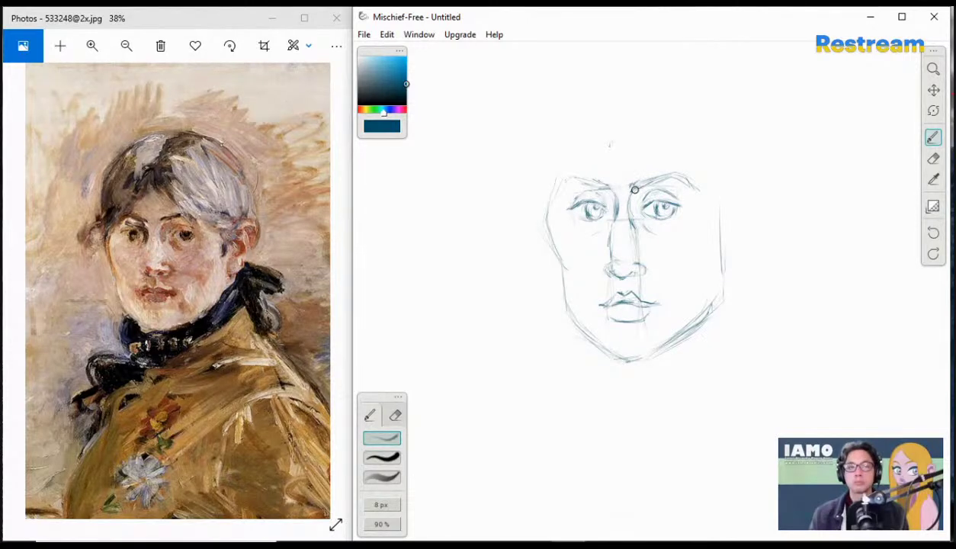
drag(624, 182, 677, 170)
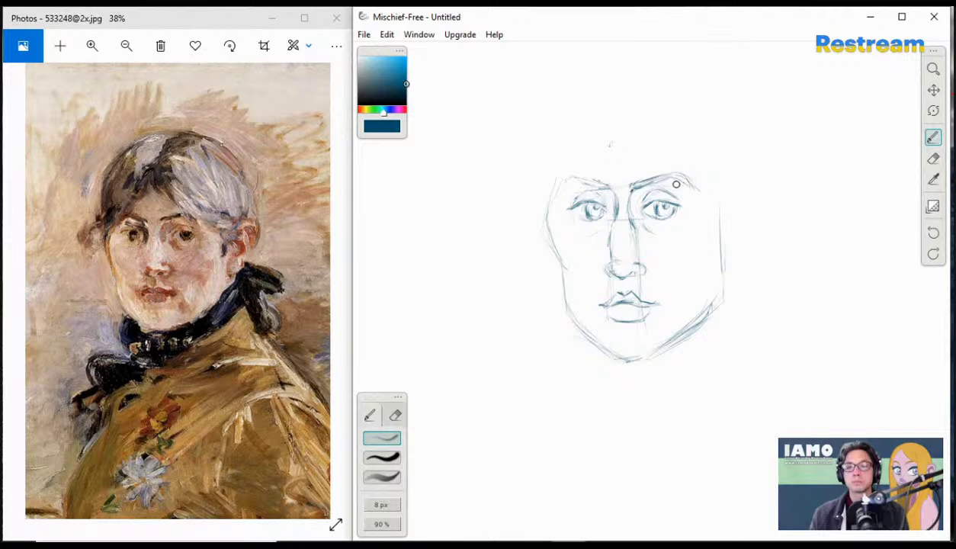
drag(678, 180, 697, 195)
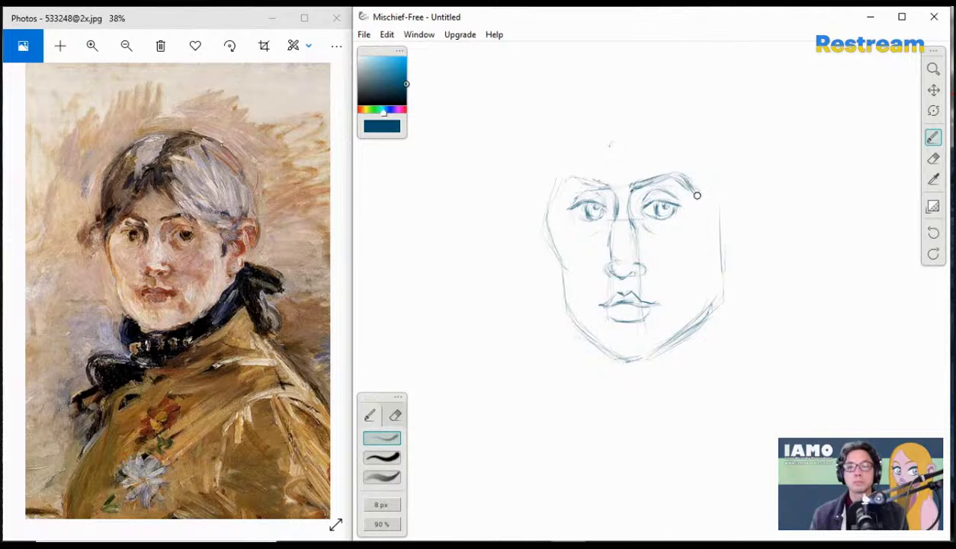
key(e)
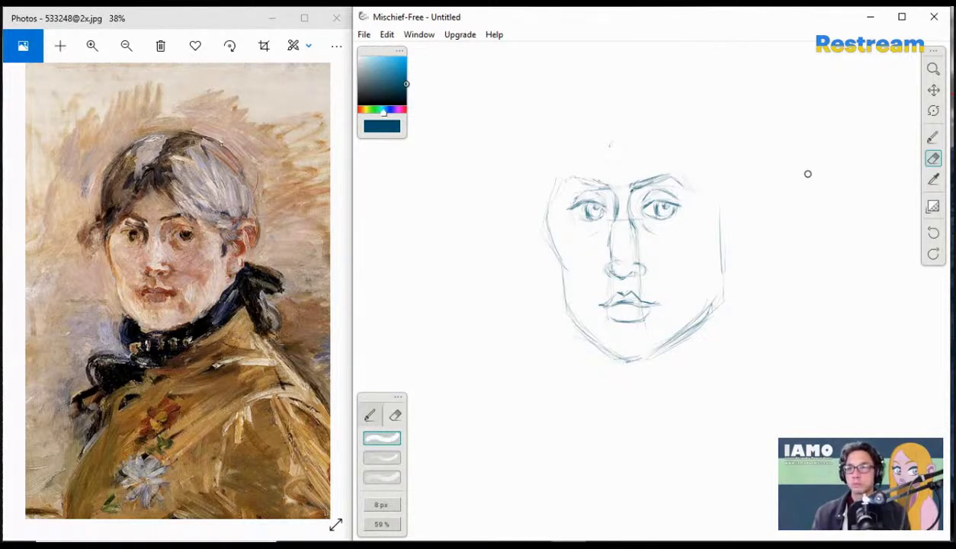
- Darken the temple and cheek contour on the viewer's left, and add a cheekbone line and firmer jaw corner on the opposite side
click(932, 138)
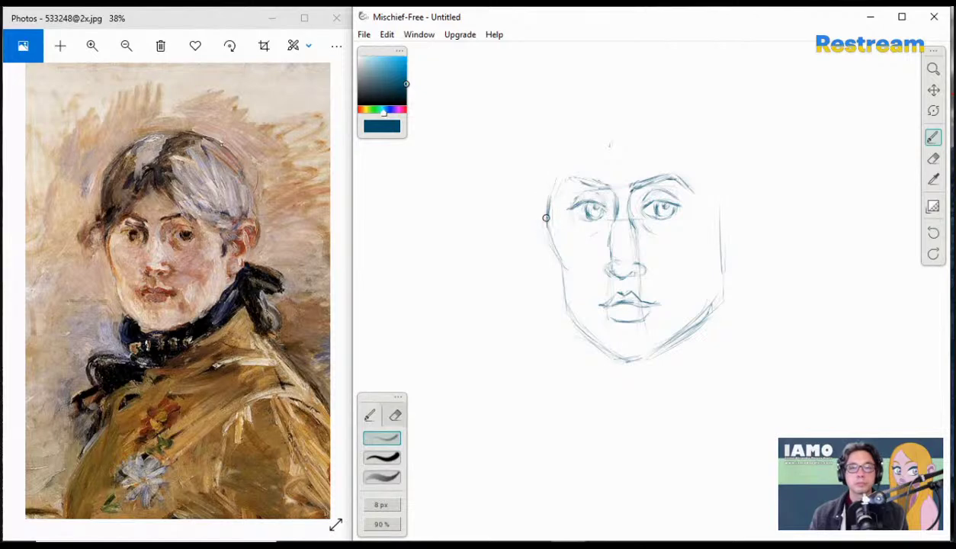
drag(546, 218, 565, 267)
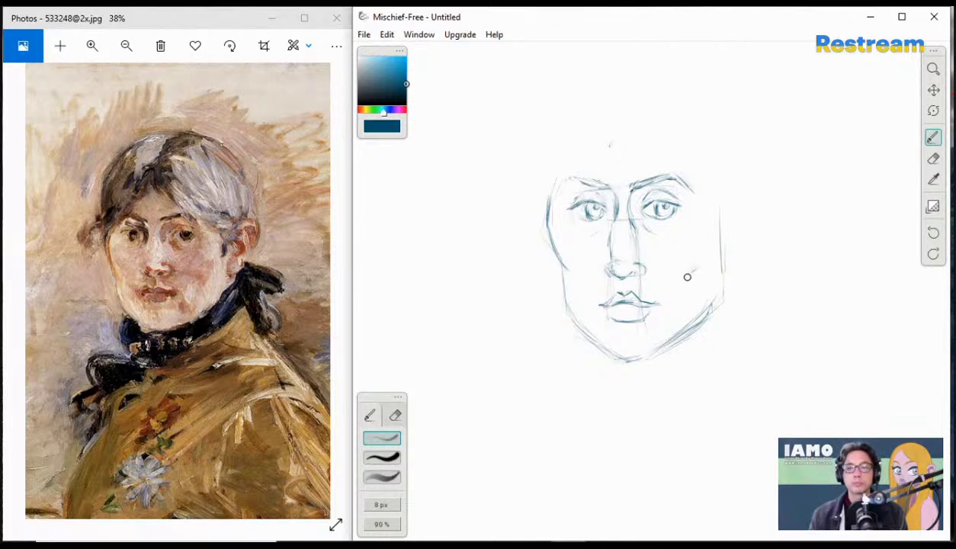
drag(687, 276, 707, 248)
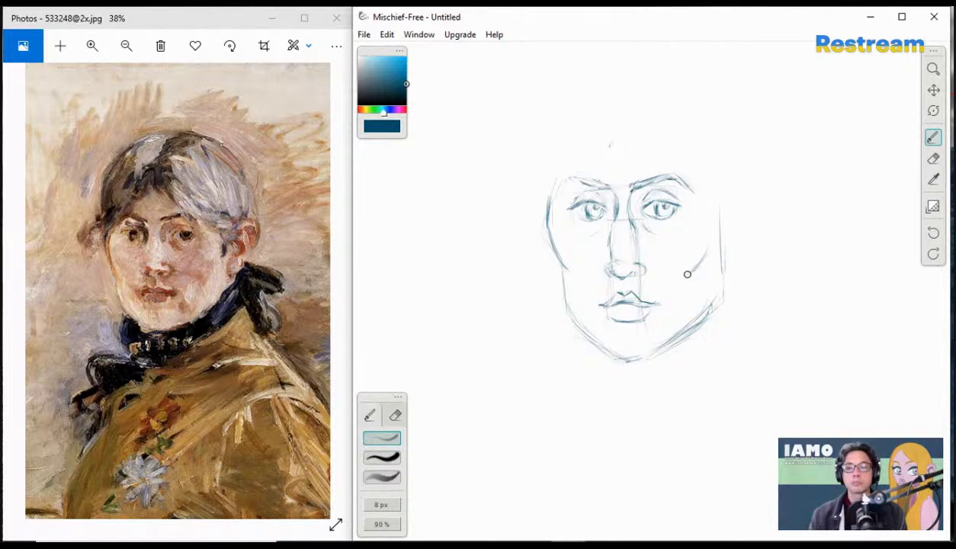
drag(715, 303, 719, 279)
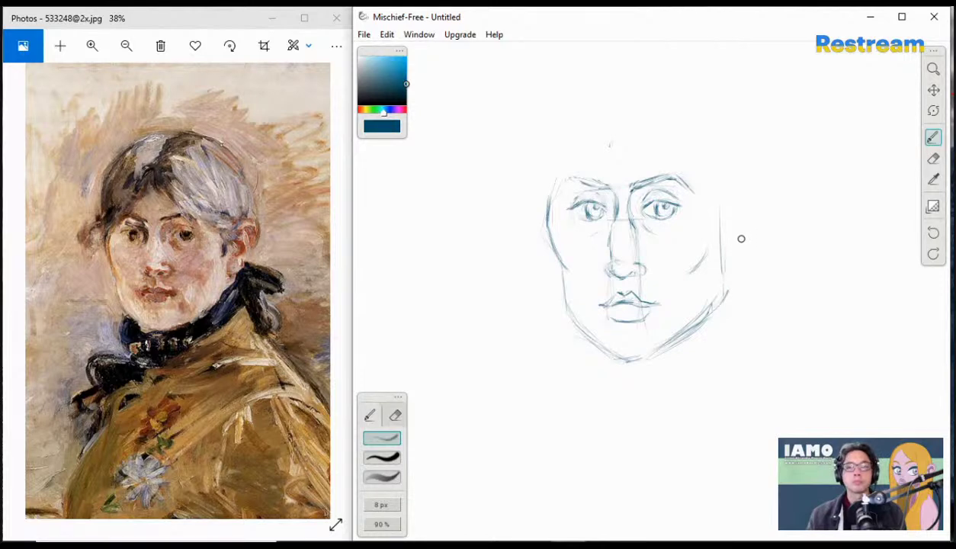
- Draw the outer side-of-face line on the viewer's right down to the jaw, and outline the ear beside it
mouse_move(735, 218)
mouse_down()
mouse_move(736, 270)
mouse_move(723, 282)
mouse_up()
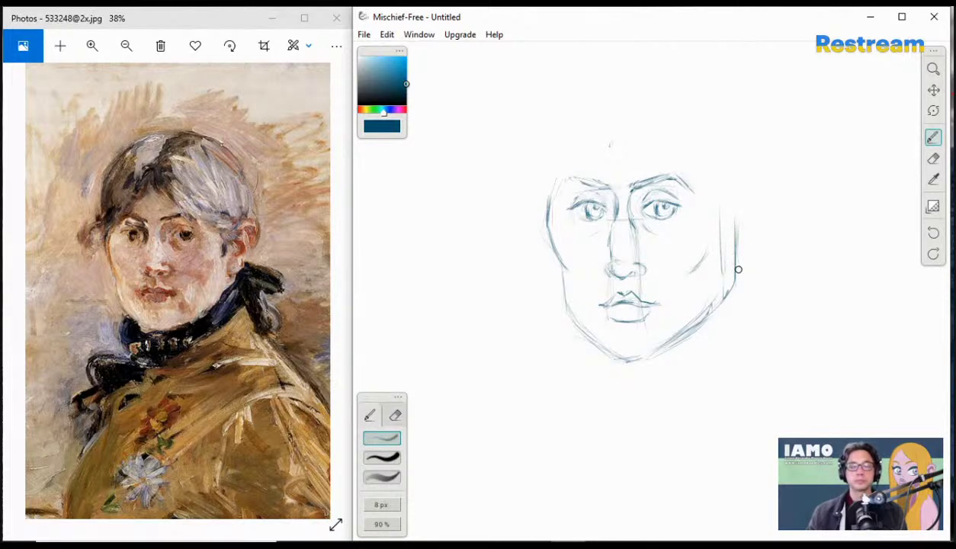
mouse_move(740, 269)
mouse_down()
mouse_move(740, 221)
mouse_move(763, 181)
mouse_move(783, 186)
mouse_up()
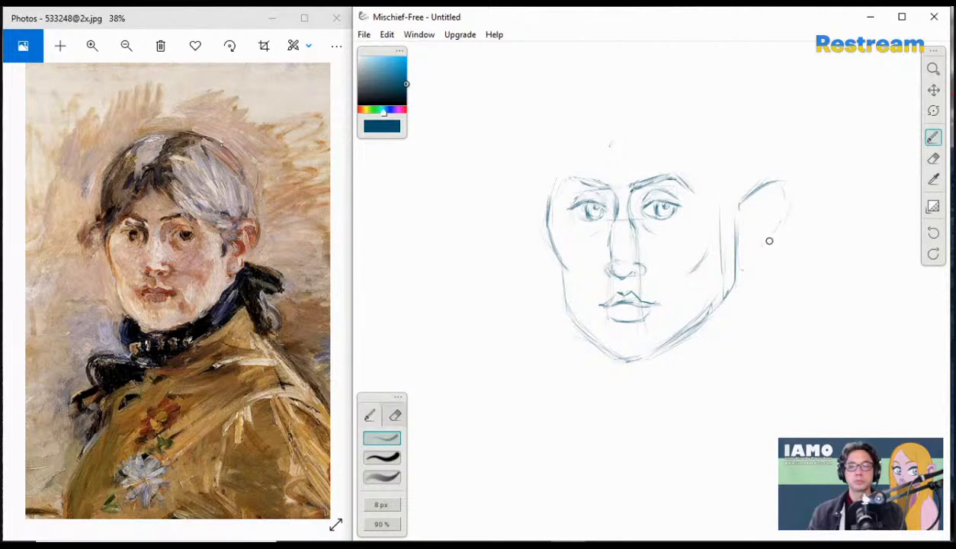
mouse_move(779, 222)
mouse_down()
mouse_move(764, 262)
mouse_move(735, 272)
mouse_up()
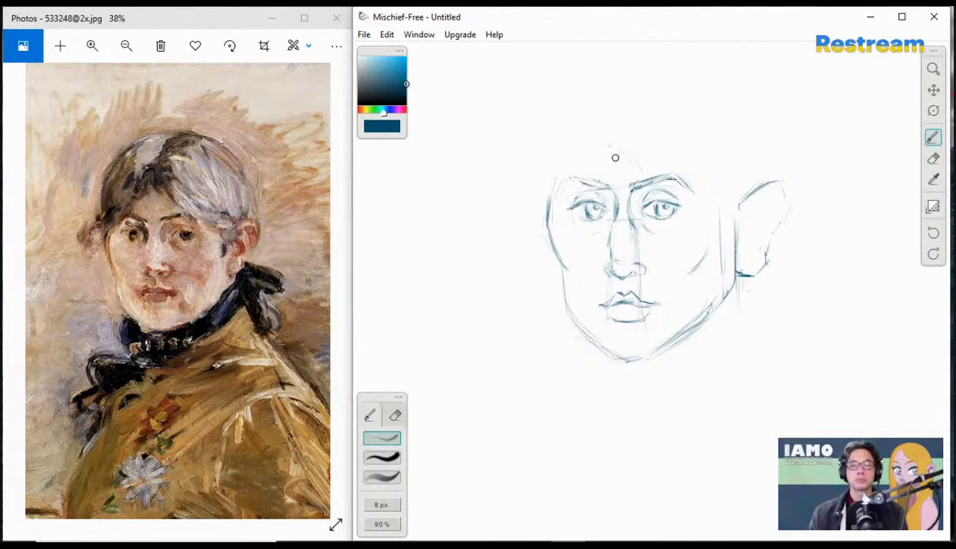
- Sketch the hairline from the forehead's center down to the temple on the viewer's left, lightening stray lines around that eye
drag(608, 151, 581, 175)
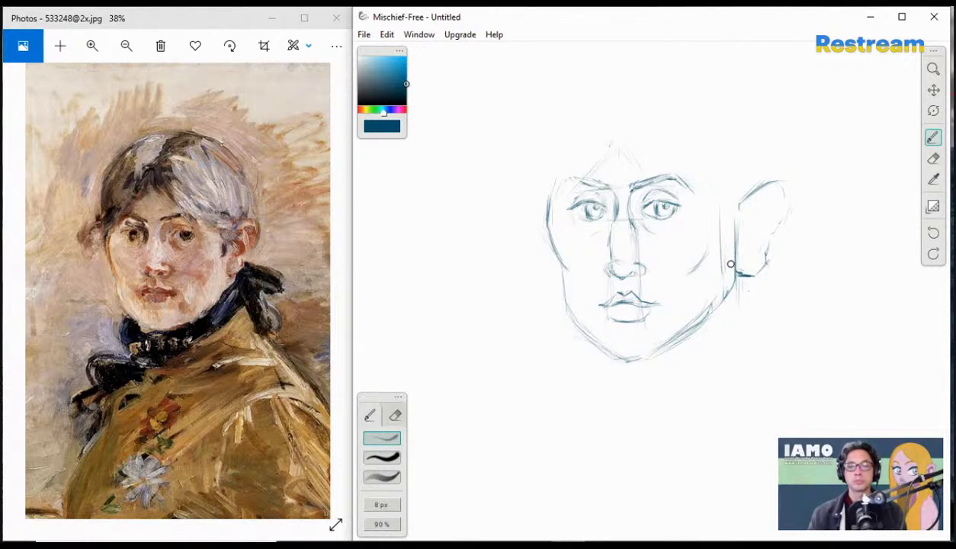
click(933, 157)
mouse_move(598, 201)
mouse_down()
mouse_move(583, 198)
mouse_move(591, 208)
mouse_up()
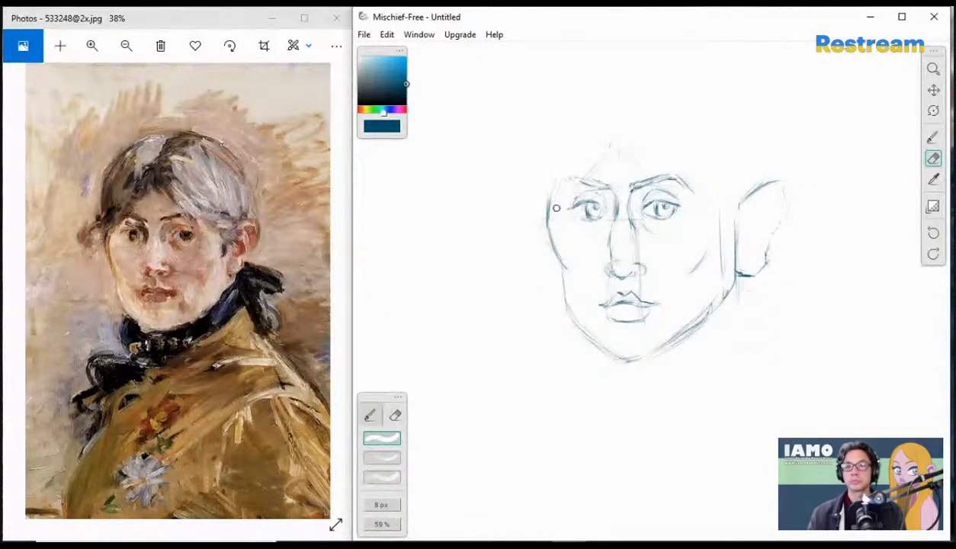
click(933, 136)
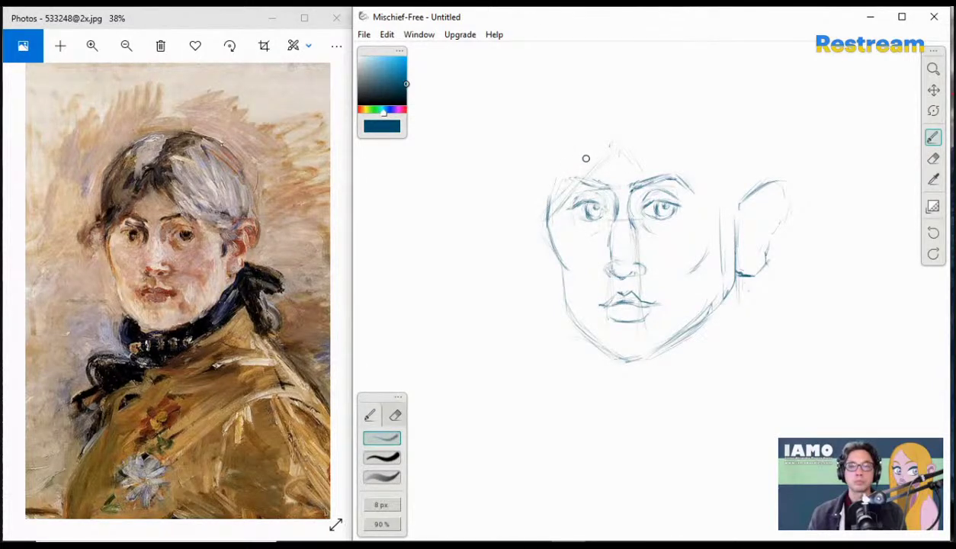
mouse_move(567, 202)
mouse_down()
mouse_move(607, 142)
mouse_move(618, 145)
mouse_up()
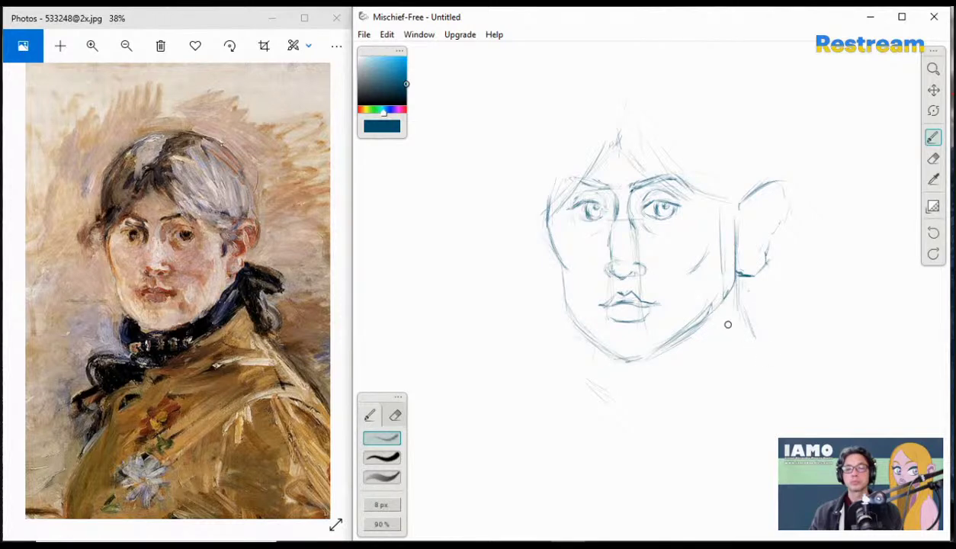
- Sketch the neck below the ear, the collar's curved lower edge, and the neck line beneath the jaw on the viewer's left
mouse_move(755, 338)
mouse_down()
mouse_move(739, 315)
mouse_move(738, 375)
mouse_up()
drag(738, 281, 736, 366)
drag(734, 313, 739, 357)
mouse_move(734, 296)
mouse_down()
mouse_move(735, 342)
mouse_move(749, 363)
mouse_up()
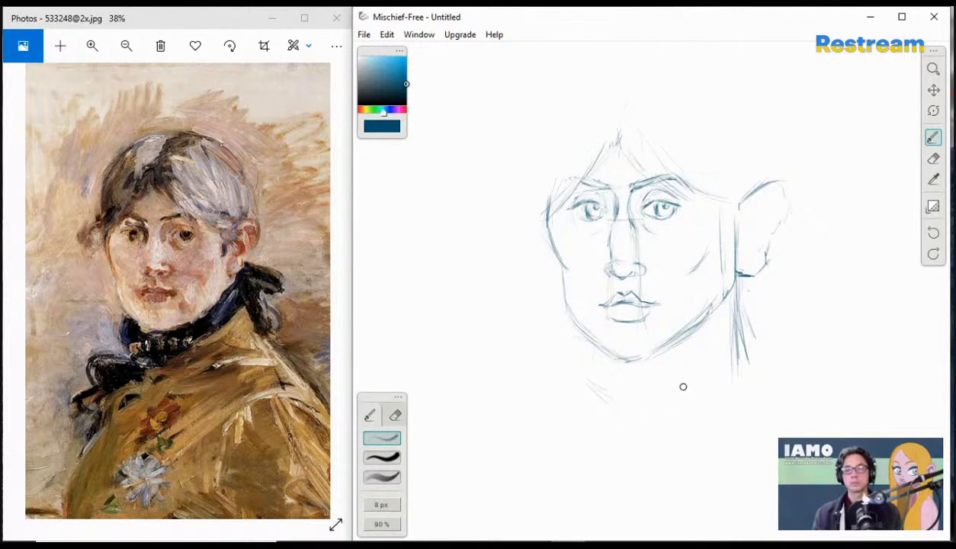
mouse_move(635, 416)
mouse_down()
mouse_move(712, 349)
mouse_move(711, 374)
mouse_up()
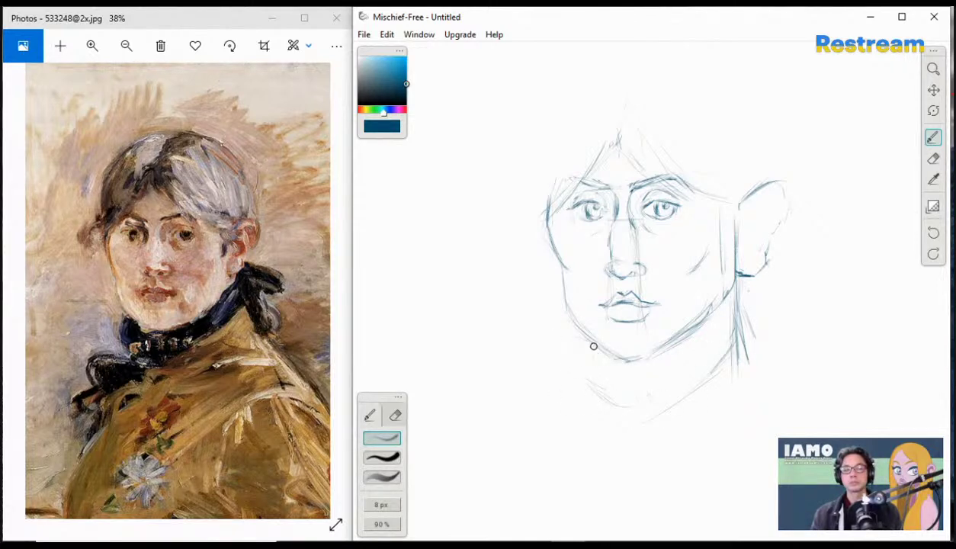
mouse_move(588, 336)
mouse_down()
mouse_move(575, 358)
mouse_move(610, 403)
mouse_move(551, 386)
mouse_move(596, 397)
mouse_up()
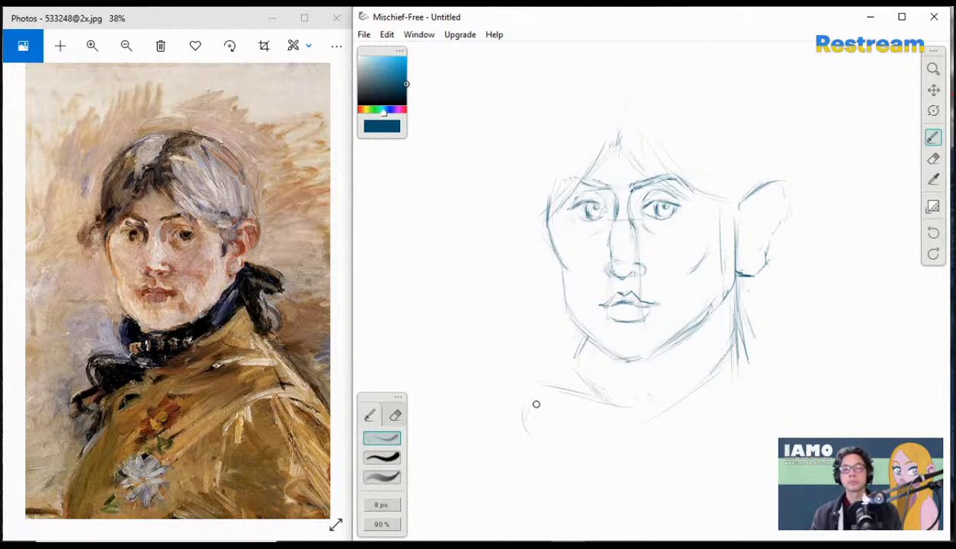
- Sketch the neck bow's loose folds on the viewer's left, extend the collar toward the shoulder, and add the buckle below the chin
drag(533, 402, 539, 432)
mouse_move(527, 393)
mouse_down()
mouse_move(567, 448)
mouse_move(585, 450)
mouse_move(531, 449)
mouse_move(568, 458)
mouse_up()
mouse_move(649, 410)
mouse_down()
mouse_move(748, 336)
mouse_move(767, 386)
mouse_up()
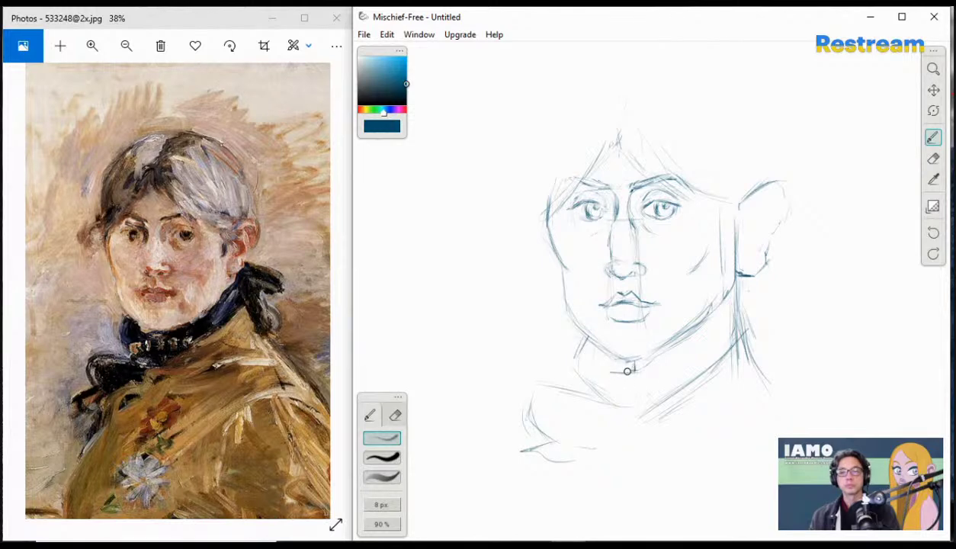
mouse_move(634, 371)
mouse_down()
mouse_move(611, 376)
mouse_move(617, 361)
mouse_move(637, 364)
mouse_up()
- Outline the top of the head with side lines rising from both temples and slanted strokes rounding the crown
drag(548, 207, 549, 155)
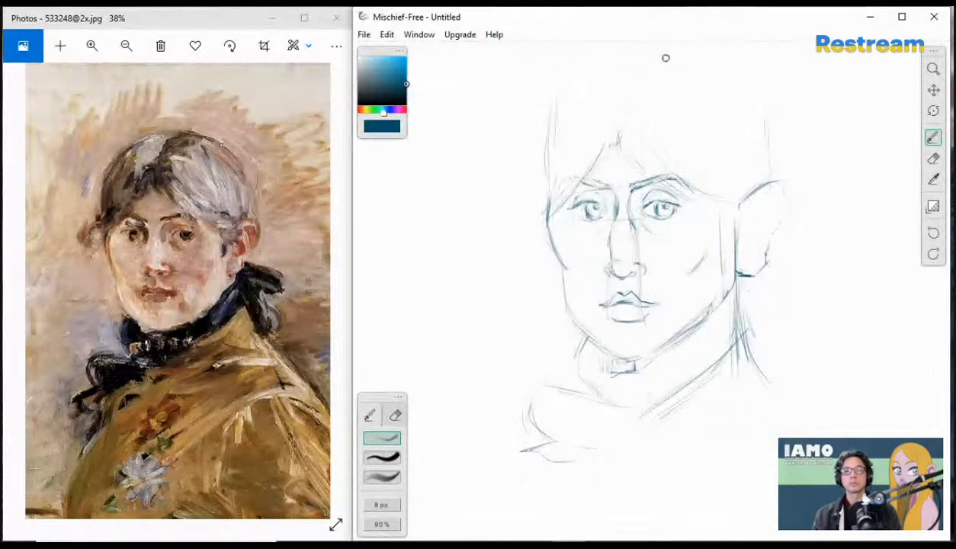
drag(654, 64, 555, 96)
mouse_move(621, 70)
mouse_down()
mouse_move(547, 98)
mouse_move(640, 56)
mouse_move(550, 102)
mouse_move(584, 82)
mouse_move(575, 83)
mouse_move(545, 114)
mouse_up()
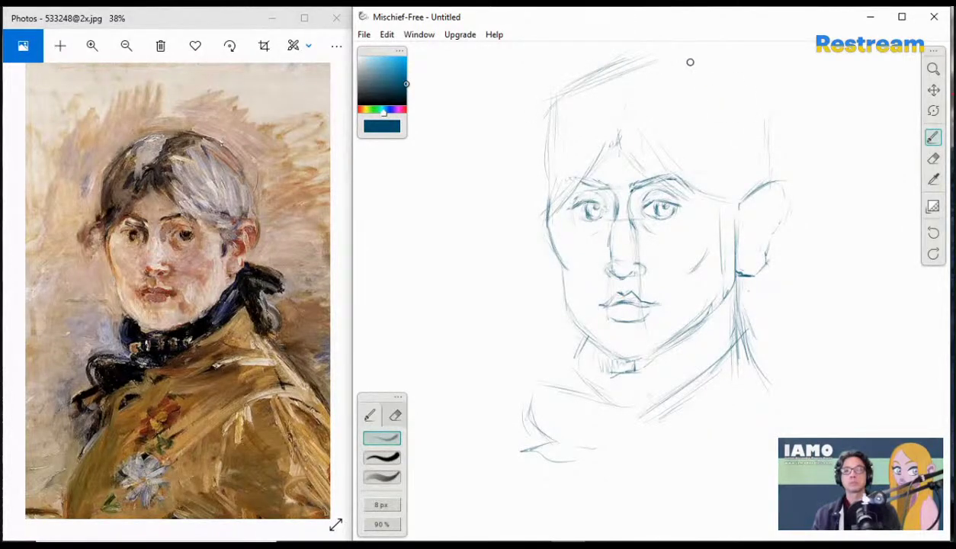
drag(713, 70, 745, 104)
drag(706, 70, 757, 131)
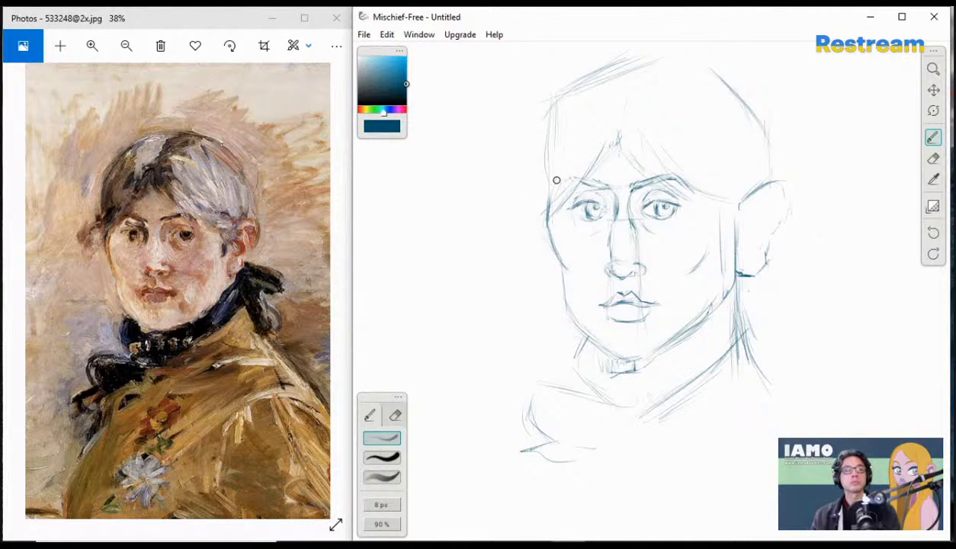
- Draw the wavy hair tuft beside the temple on the viewer's left, with strands sweeping toward the forehead
mouse_move(501, 185)
mouse_down()
mouse_move(526, 182)
mouse_move(498, 220)
mouse_move(525, 230)
mouse_move(496, 253)
mouse_up()
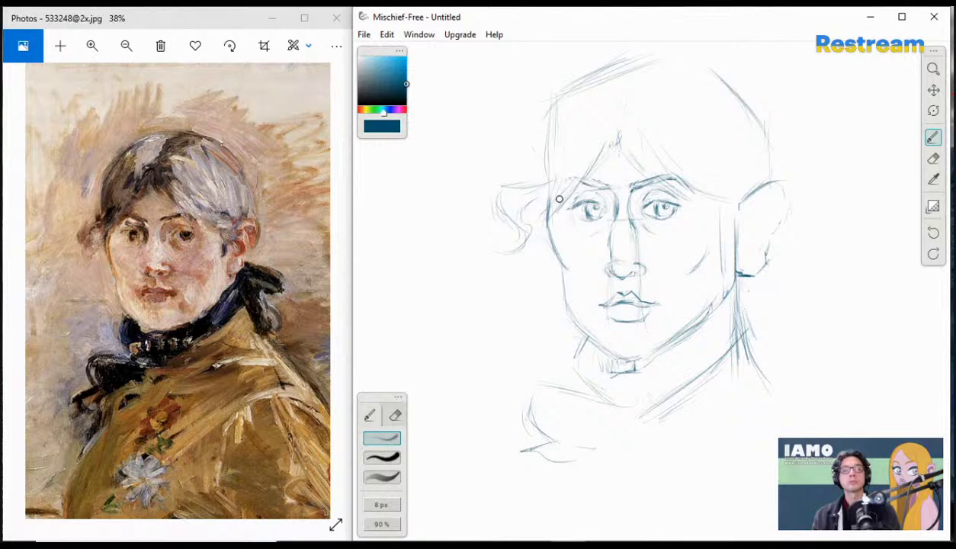
drag(537, 202, 570, 193)
mouse_move(585, 108)
mouse_down()
mouse_move(556, 166)
mouse_move(596, 123)
mouse_move(558, 119)
mouse_move(563, 158)
mouse_up()
- Draw the hair parting from the crown to the forehead's center, and close the head outline across the top
click(933, 158)
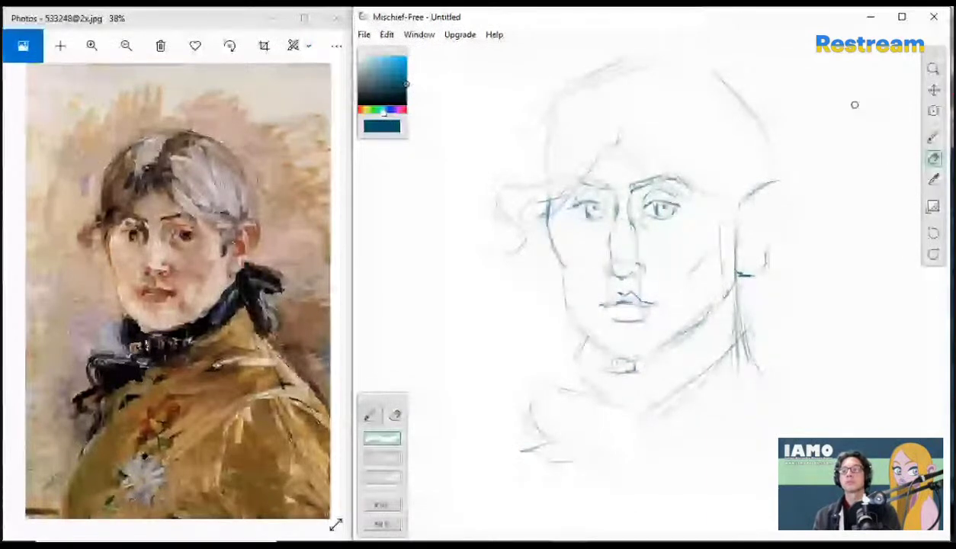
click(933, 137)
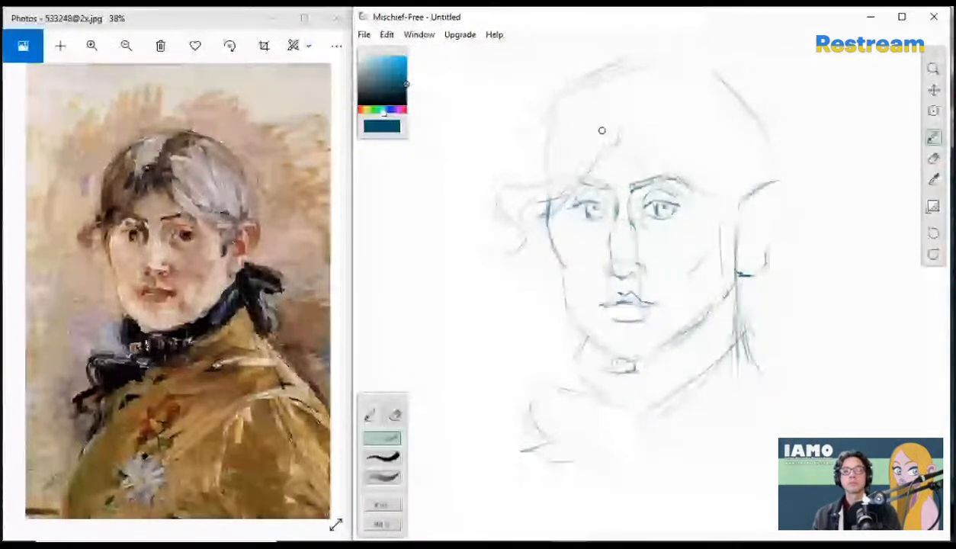
mouse_move(636, 87)
mouse_down()
mouse_move(646, 162)
mouse_move(620, 136)
mouse_move(655, 177)
mouse_up()
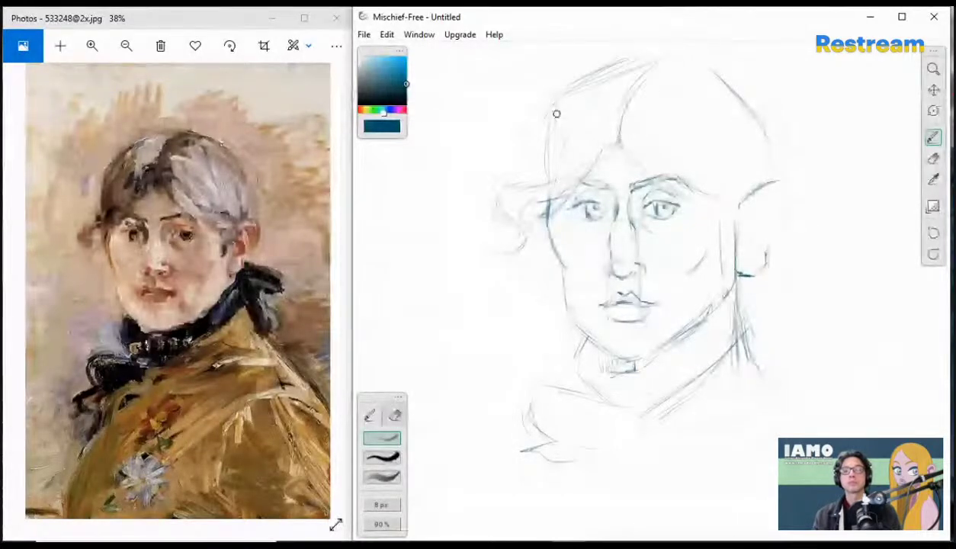
drag(634, 93, 659, 62)
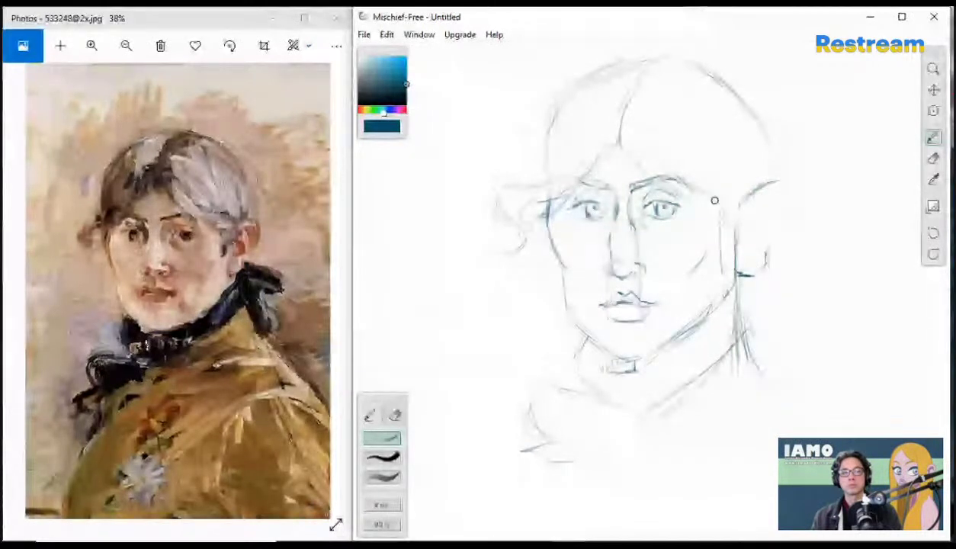
- Draw the sideburn lock in front of the ear, reinforce the ear's outer contour, and add its inner folds
drag(720, 212, 748, 225)
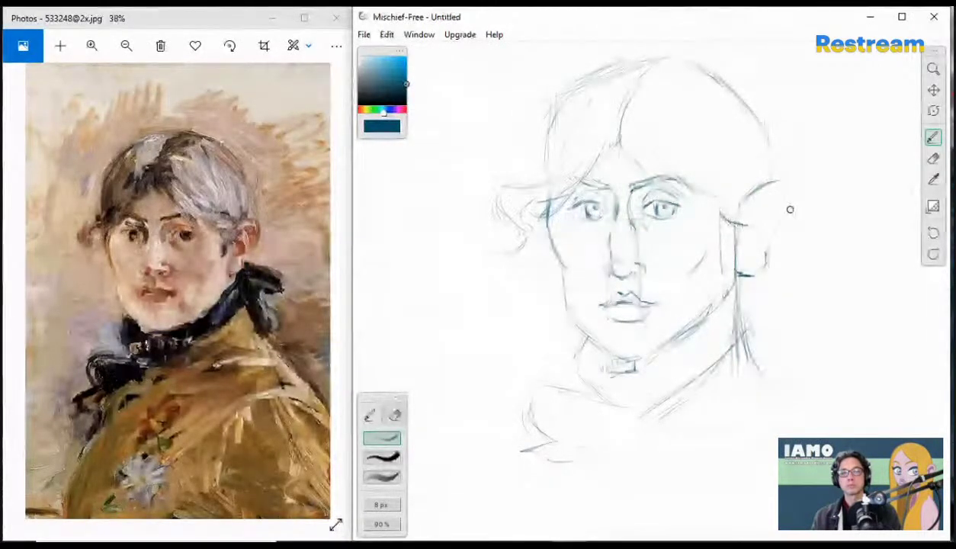
mouse_move(739, 209)
mouse_down()
mouse_move(791, 176)
mouse_move(781, 183)
mouse_move(795, 192)
mouse_move(781, 219)
mouse_move(794, 201)
mouse_move(790, 216)
mouse_move(799, 209)
mouse_move(772, 254)
mouse_move(770, 220)
mouse_move(791, 241)
mouse_move(789, 230)
mouse_move(766, 245)
mouse_up()
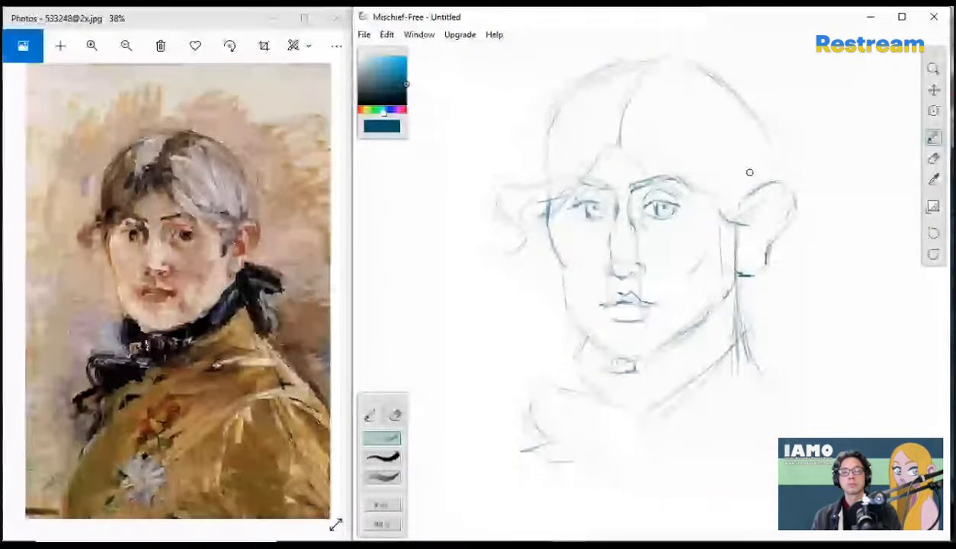
mouse_move(775, 232)
mouse_down()
mouse_move(800, 204)
mouse_move(797, 187)
mouse_move(806, 199)
mouse_move(796, 184)
mouse_move(782, 231)
mouse_up()
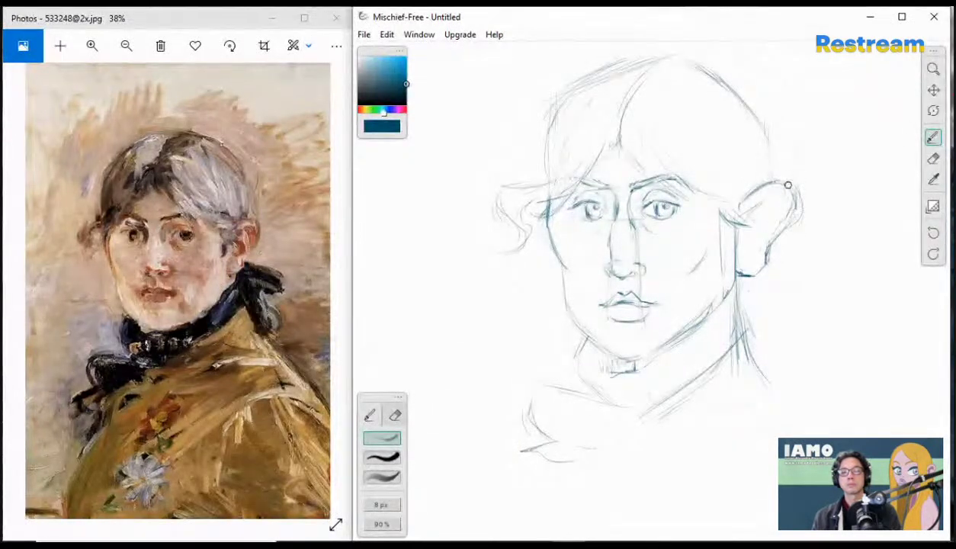
drag(768, 163, 780, 177)
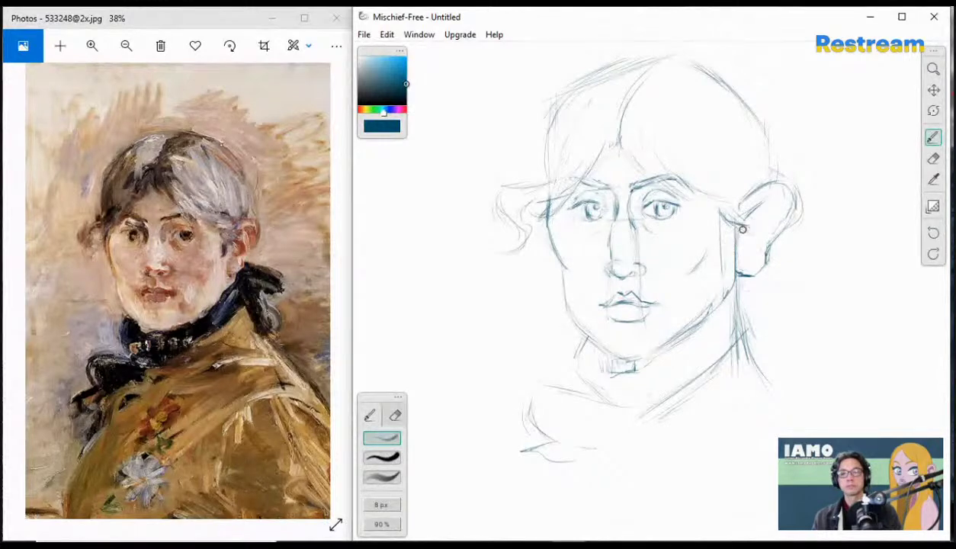
mouse_move(740, 205)
mouse_down()
mouse_move(781, 200)
mouse_move(793, 216)
mouse_up()
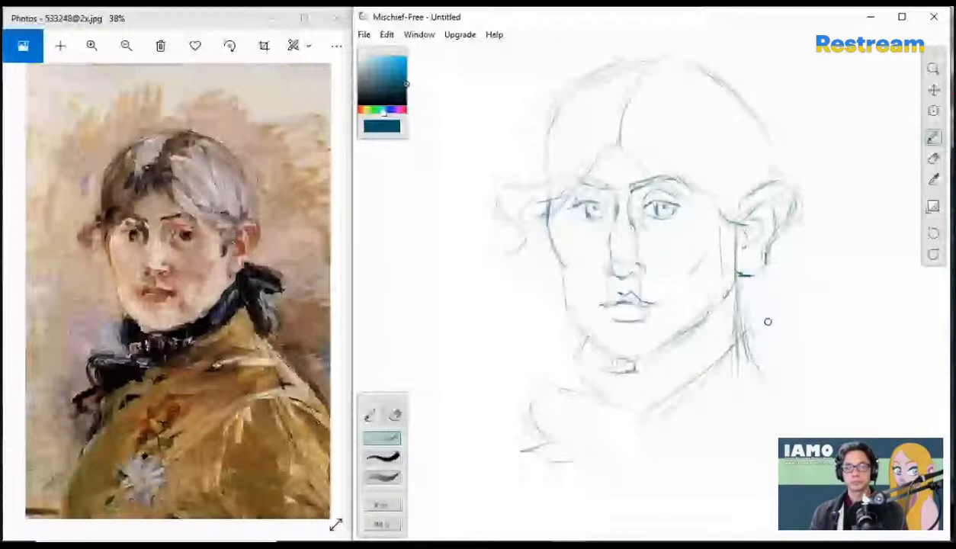
- Sketch the bow behind the neck, the throat bow's knot and folds, and the shoulder line descending from the neck
mouse_move(781, 276)
mouse_down()
mouse_move(832, 314)
mouse_move(831, 330)
mouse_move(802, 289)
mouse_move(817, 335)
mouse_up()
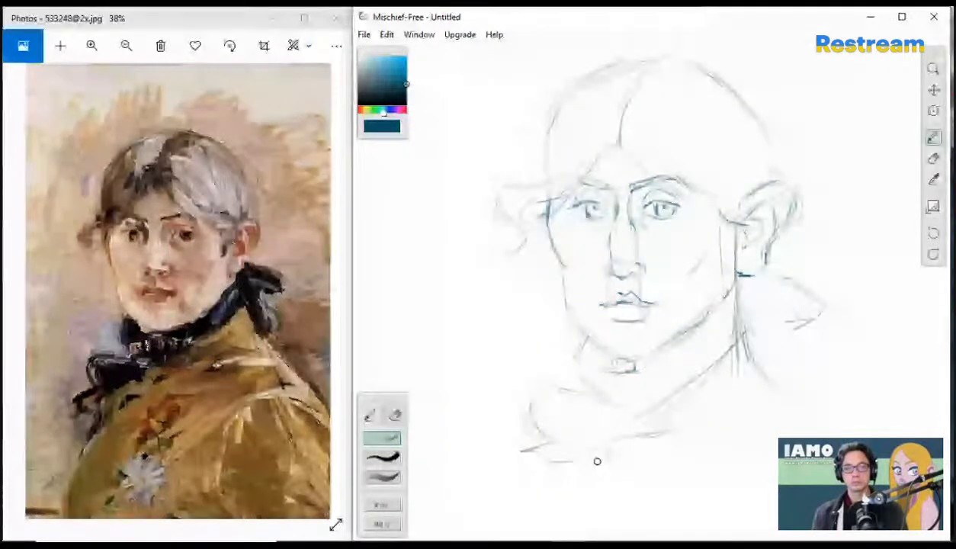
drag(546, 461, 605, 464)
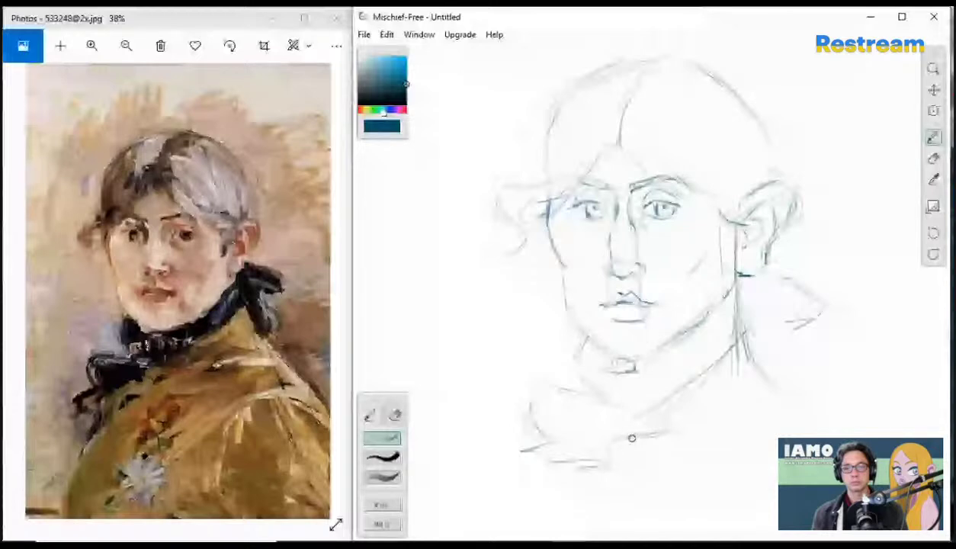
mouse_move(632, 438)
mouse_down()
mouse_move(694, 413)
mouse_move(668, 427)
mouse_move(709, 405)
mouse_up()
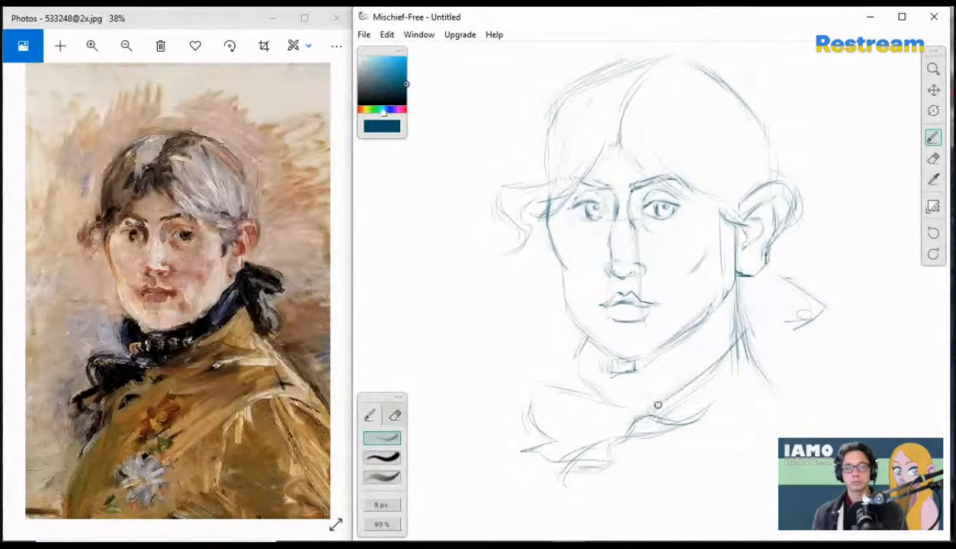
mouse_move(648, 417)
mouse_down()
mouse_move(715, 376)
mouse_move(683, 386)
mouse_move(746, 332)
mouse_move(743, 358)
mouse_move(728, 325)
mouse_move(774, 405)
mouse_move(743, 358)
mouse_move(805, 429)
mouse_up()
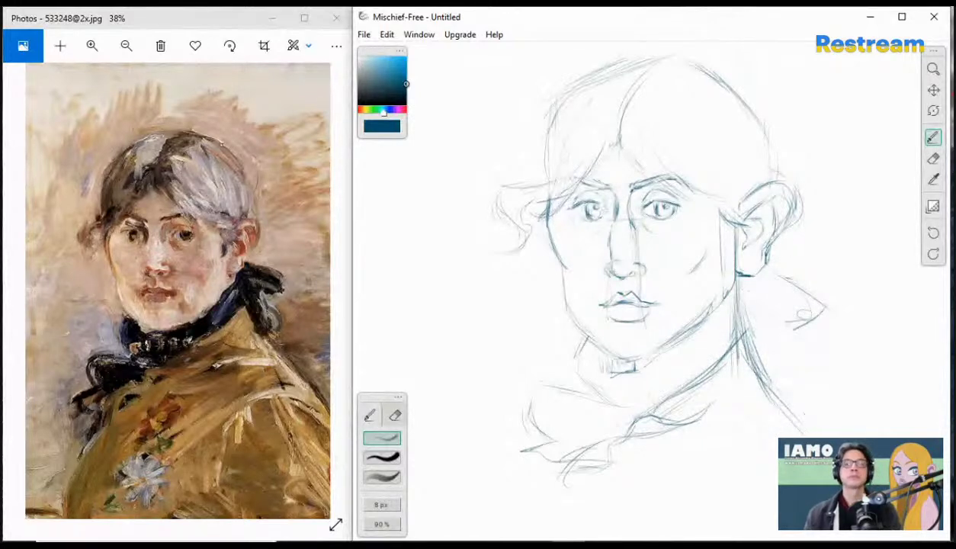
drag(796, 307, 809, 318)
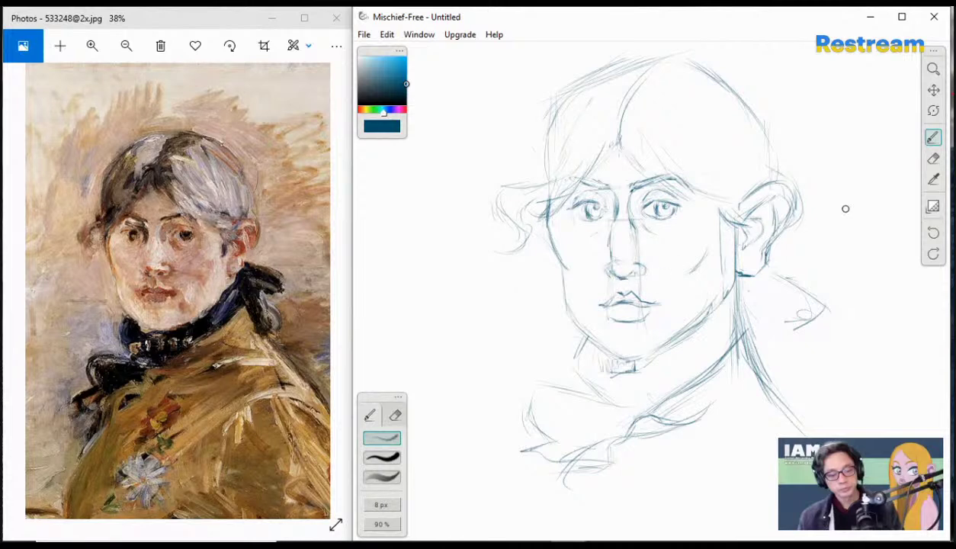
- Clean up the base of the nose with the eraser and redraw the nostrils darker
click(932, 158)
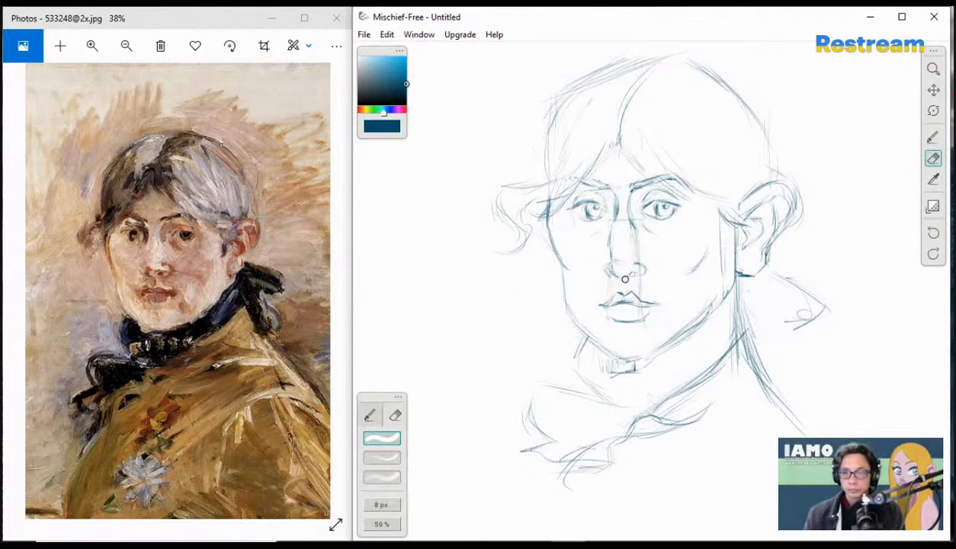
click(931, 137)
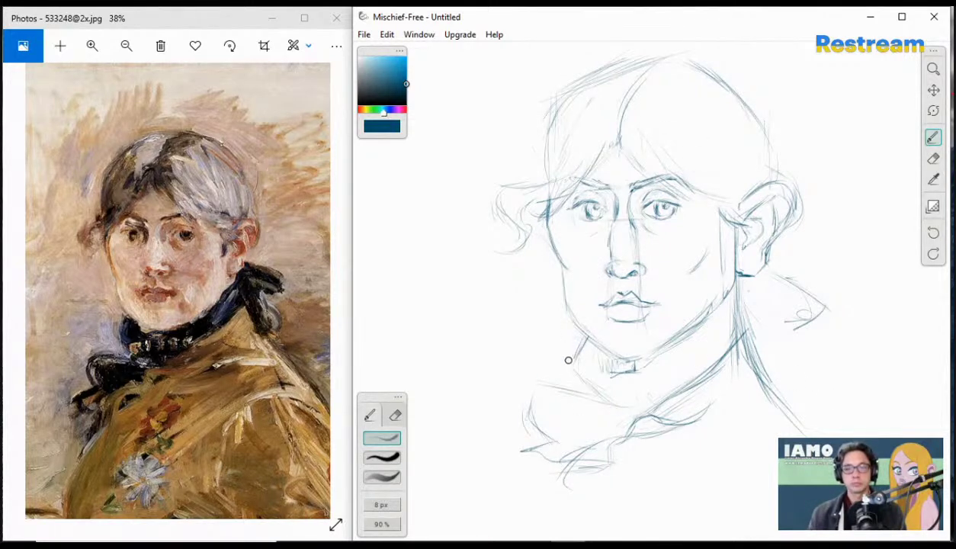
- Darken the collar edge on the viewer's left, and define the throat bow's knot, folds and hanging ends
drag(568, 358, 603, 397)
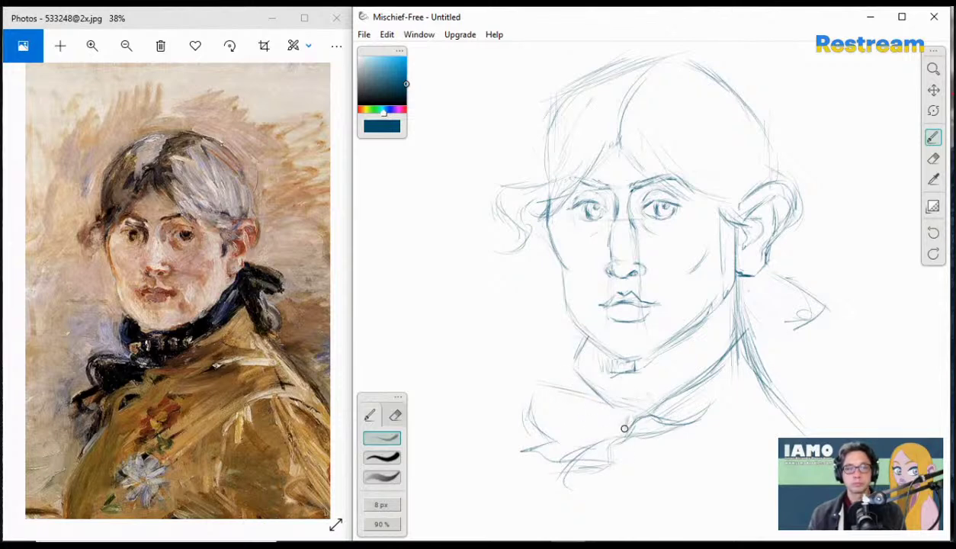
mouse_move(623, 432)
mouse_down()
mouse_move(647, 413)
mouse_move(635, 407)
mouse_move(702, 421)
mouse_move(659, 419)
mouse_move(686, 408)
mouse_up()
mouse_move(624, 420)
mouse_down()
mouse_move(579, 438)
mouse_move(548, 482)
mouse_up()
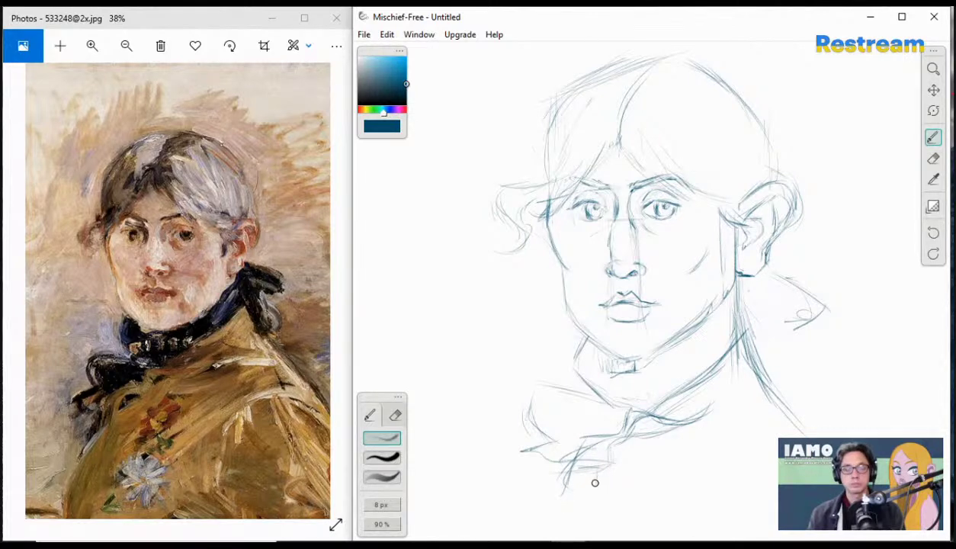
drag(596, 460, 594, 484)
mouse_move(613, 443)
mouse_down()
mouse_move(634, 441)
mouse_move(613, 433)
mouse_move(626, 416)
mouse_up()
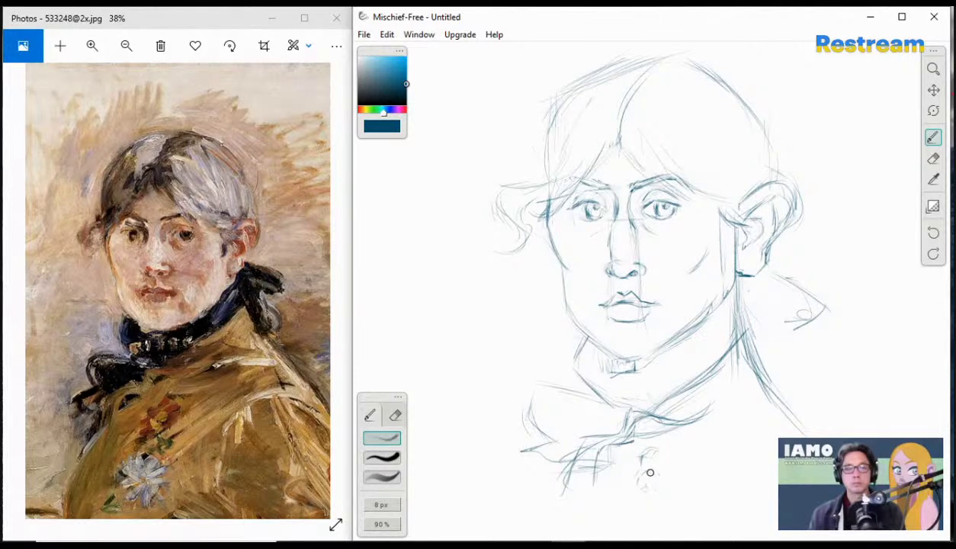
- Erase the first rough flower sketch beneath the throat bow, enlarging the eraser to 24 px
drag(633, 483, 644, 463)
click(934, 161)
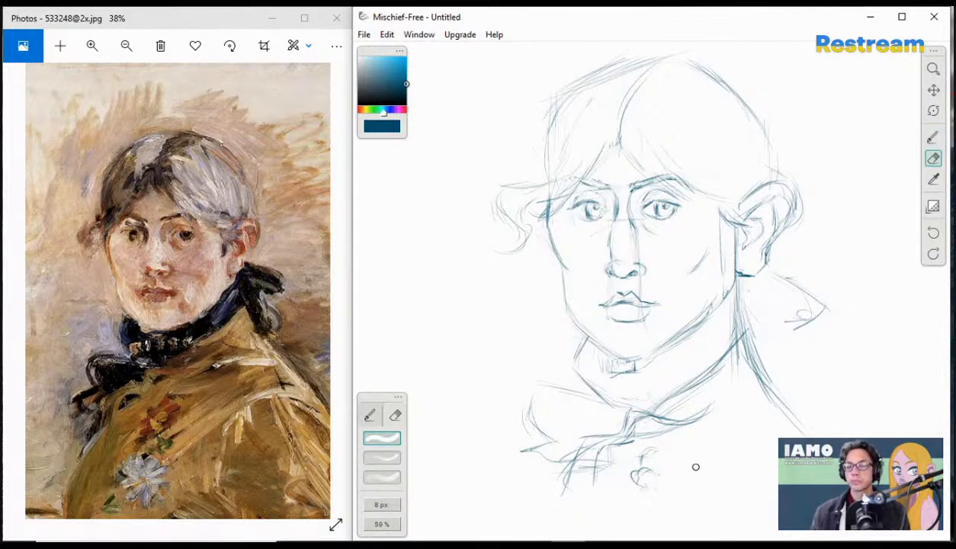
key(])
key(])
key(])
mouse_move(646, 461)
mouse_down()
mouse_move(631, 485)
mouse_move(653, 487)
mouse_move(649, 455)
mouse_move(628, 494)
mouse_move(646, 455)
mouse_up()
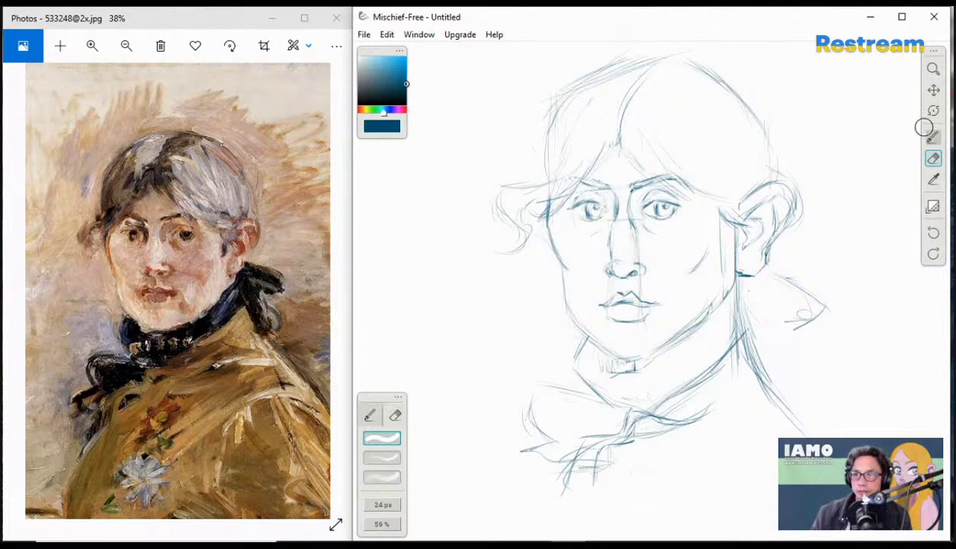
- Extend the collar line toward the shoulder with the 8 px brush, and sketch an open-petaled flower on the coat below the throat bow
click(933, 69)
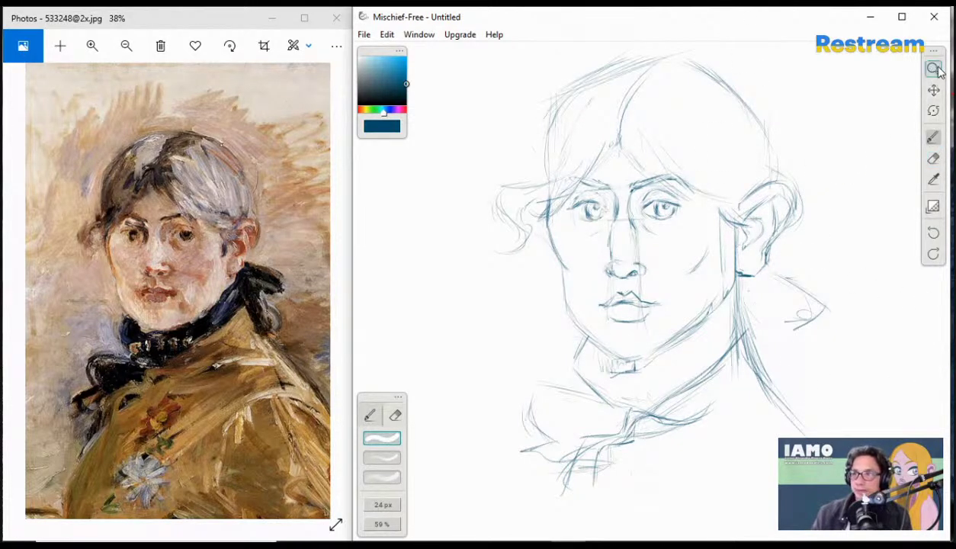
click(933, 137)
key(9)
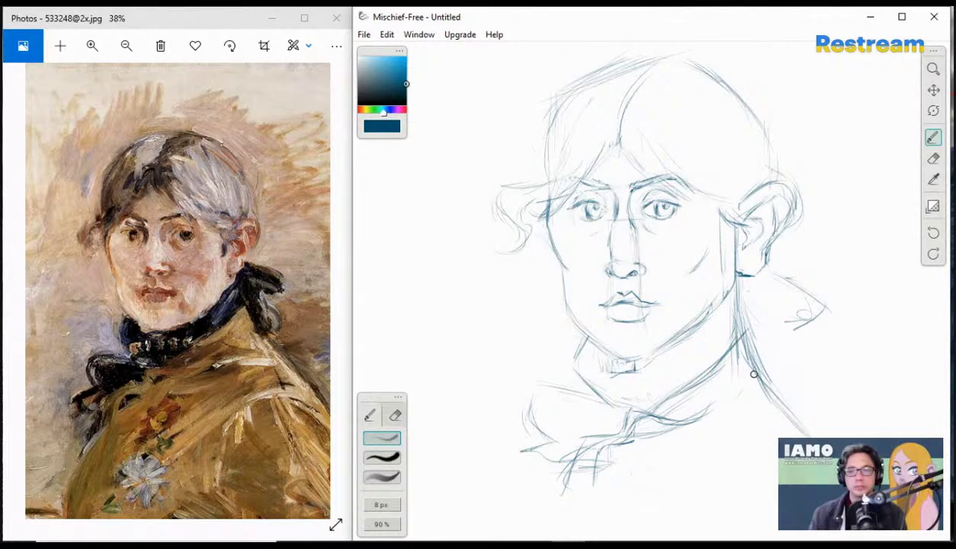
mouse_move(748, 377)
mouse_down()
mouse_move(719, 419)
mouse_move(746, 397)
mouse_move(700, 420)
mouse_move(735, 405)
mouse_move(724, 414)
mouse_move(716, 411)
mouse_move(755, 380)
mouse_move(712, 422)
mouse_move(762, 374)
mouse_up()
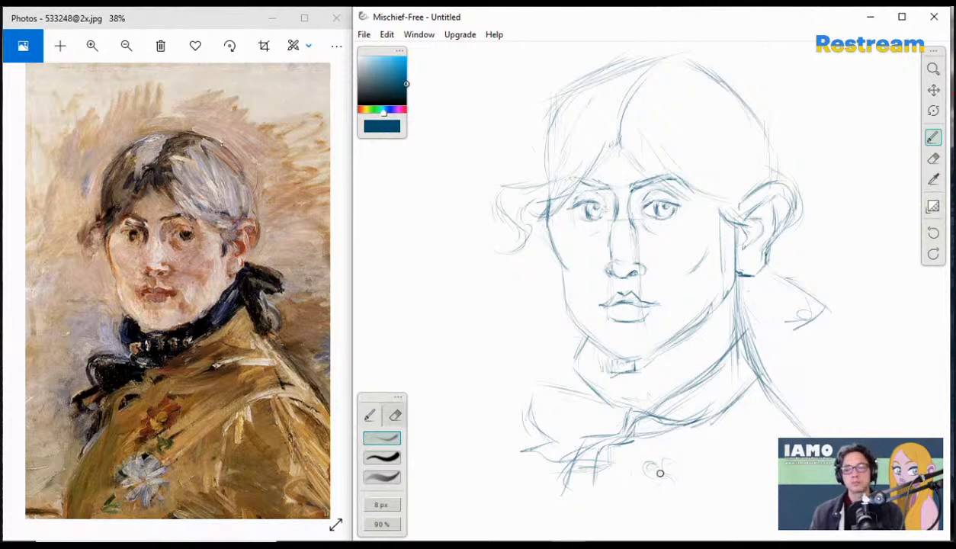
drag(662, 461, 695, 467)
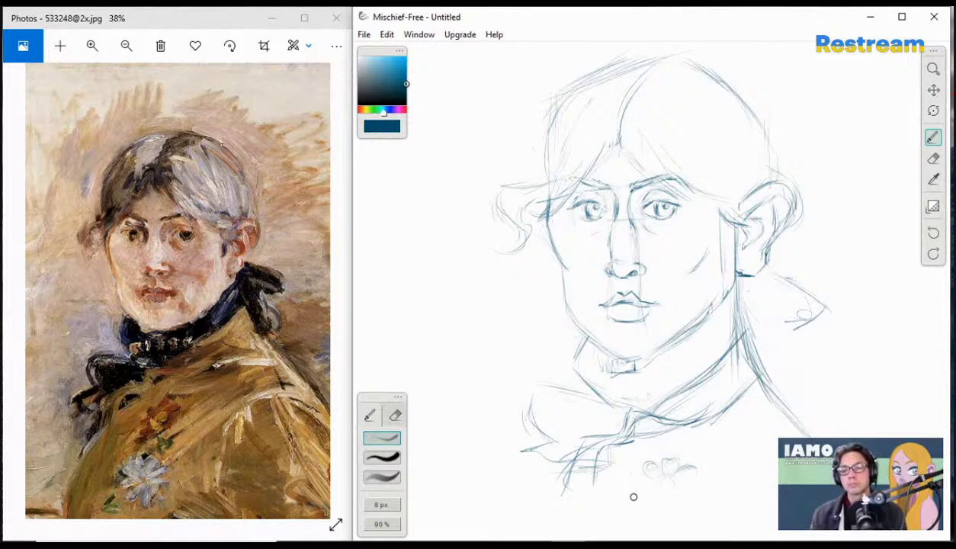
mouse_move(642, 482)
mouse_down()
mouse_move(662, 477)
mouse_move(652, 474)
mouse_move(658, 492)
mouse_move(687, 501)
mouse_up()
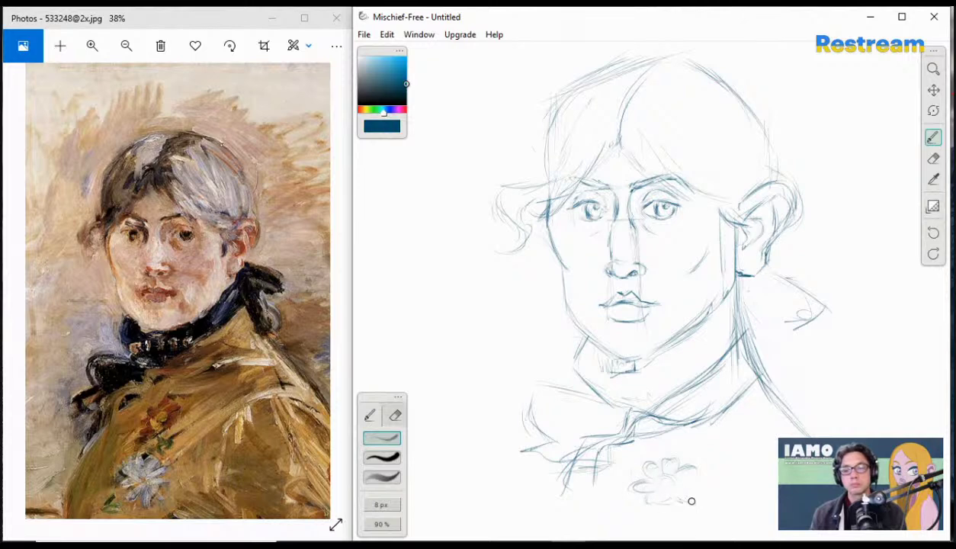
mouse_move(665, 504)
mouse_down()
mouse_move(678, 508)
mouse_move(659, 504)
mouse_up()
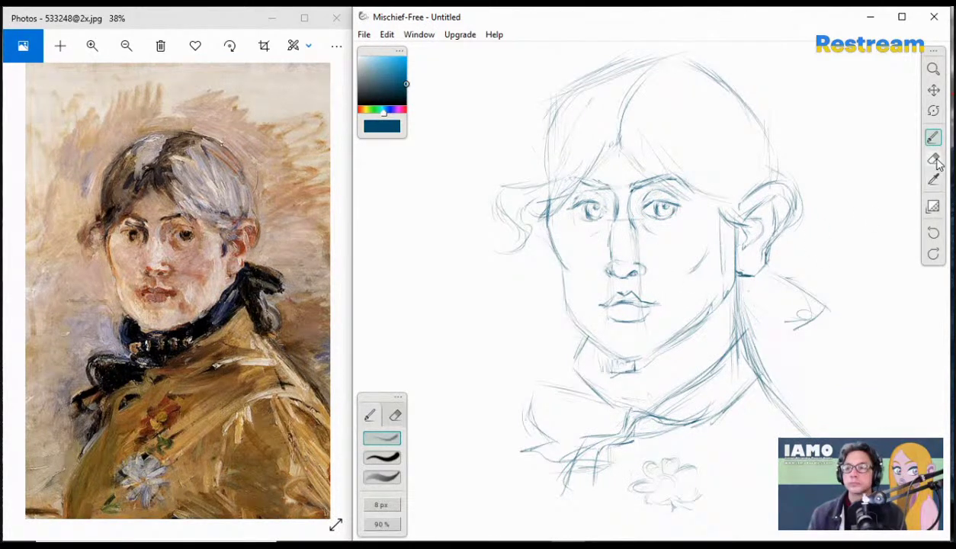
- Clean up stray lines inside the upper lip, reducing the eraser to 8 px
key(e)
drag(646, 308, 623, 301)
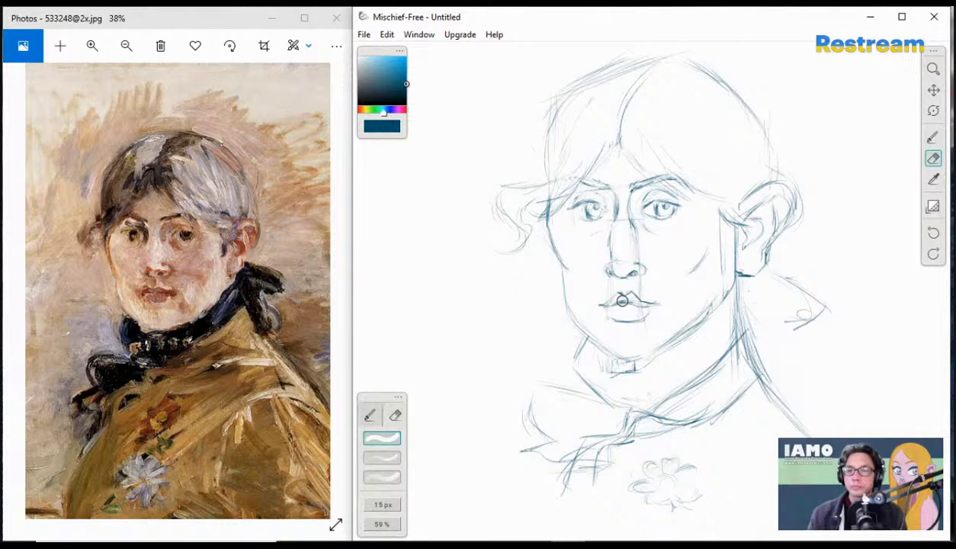
key(bracketleft)
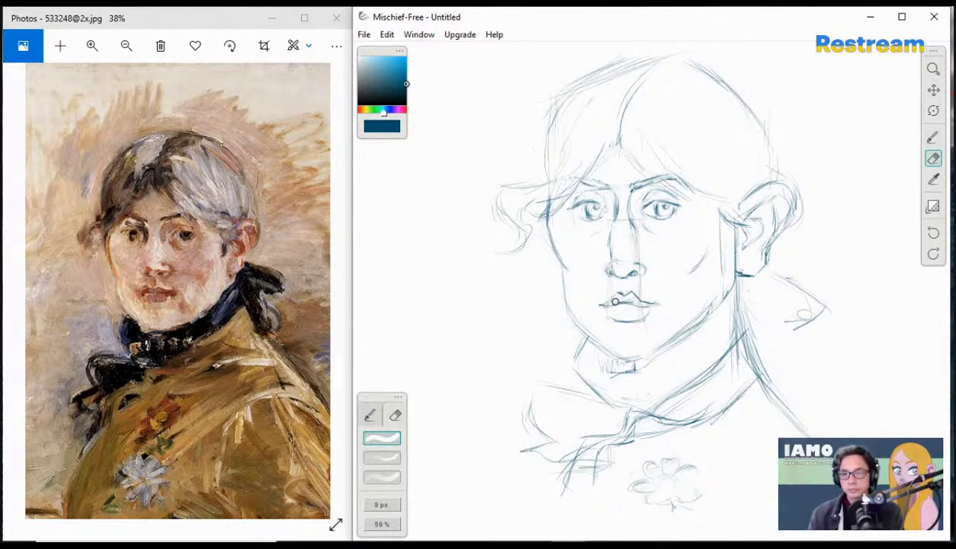
drag(623, 301, 632, 300)
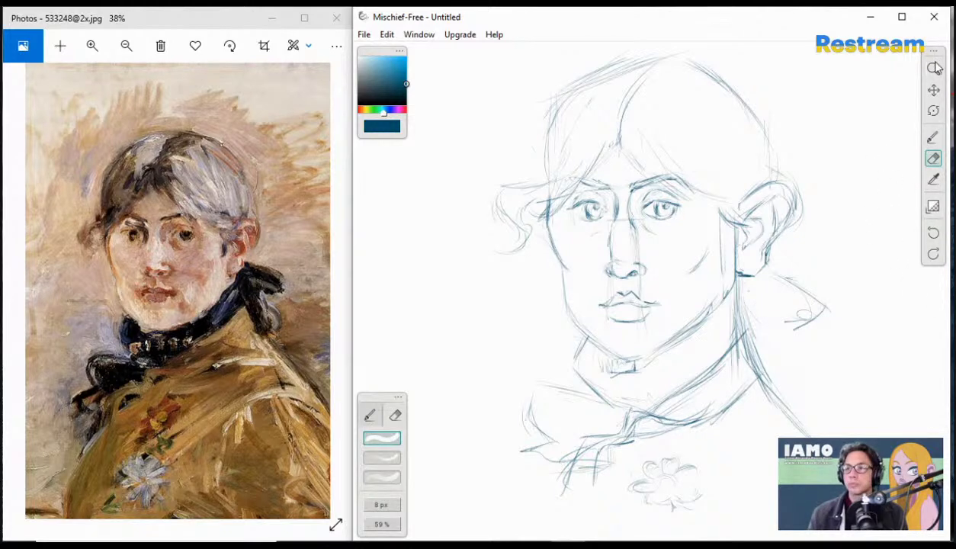
- Outline the upper loop and lower hanging loop of the bow behind the neck, and reinforce the line beneath the earlobe
click(933, 137)
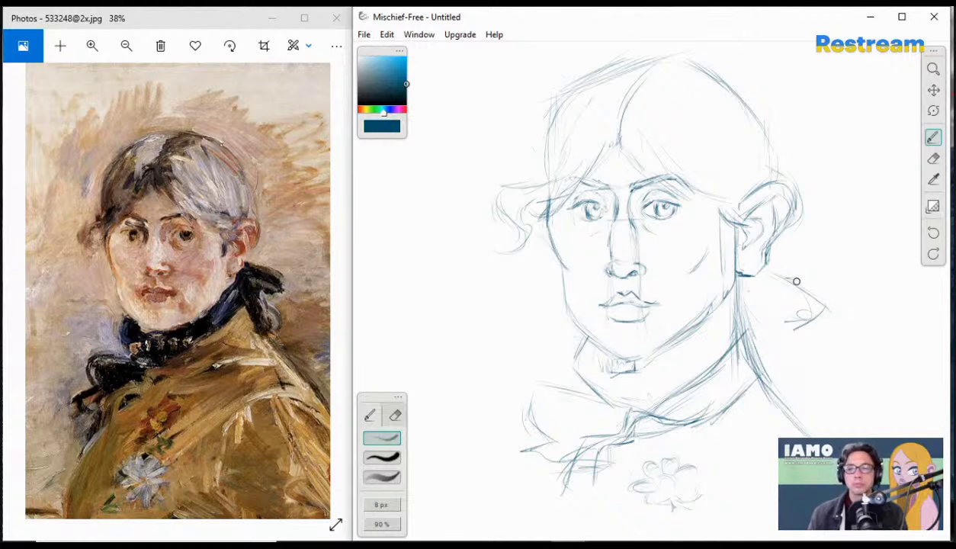
mouse_move(829, 313)
mouse_down()
mouse_move(804, 323)
mouse_move(775, 320)
mouse_move(784, 324)
mouse_move(770, 340)
mouse_move(784, 342)
mouse_move(780, 349)
mouse_move(775, 333)
mouse_move(788, 341)
mouse_move(816, 367)
mouse_move(803, 371)
mouse_move(790, 344)
mouse_move(825, 361)
mouse_move(793, 354)
mouse_move(792, 383)
mouse_up()
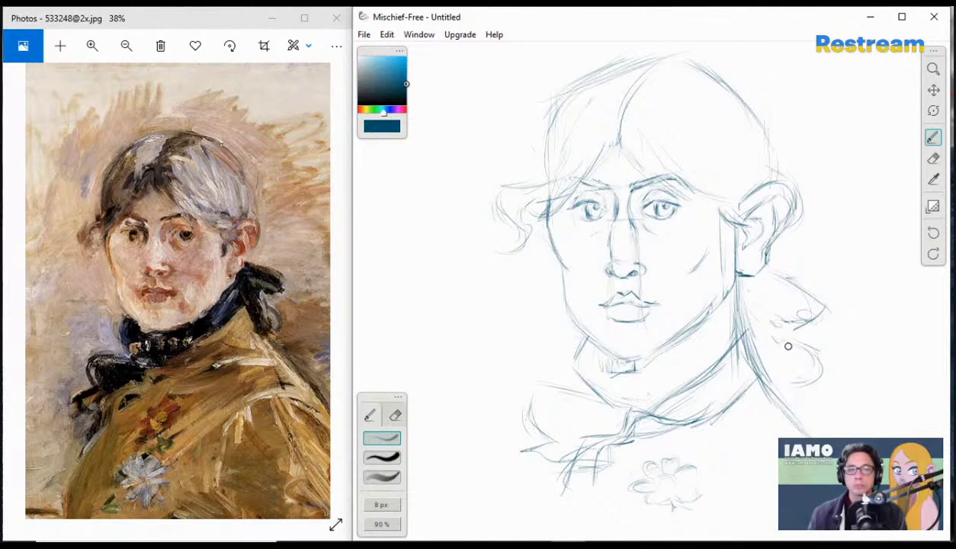
drag(789, 346, 809, 385)
mouse_move(751, 369)
mouse_down()
mouse_move(783, 400)
mouse_move(803, 393)
mouse_move(833, 370)
mouse_move(822, 356)
mouse_move(824, 395)
mouse_move(781, 403)
mouse_move(821, 356)
mouse_move(787, 335)
mouse_move(788, 346)
mouse_move(778, 312)
mouse_up()
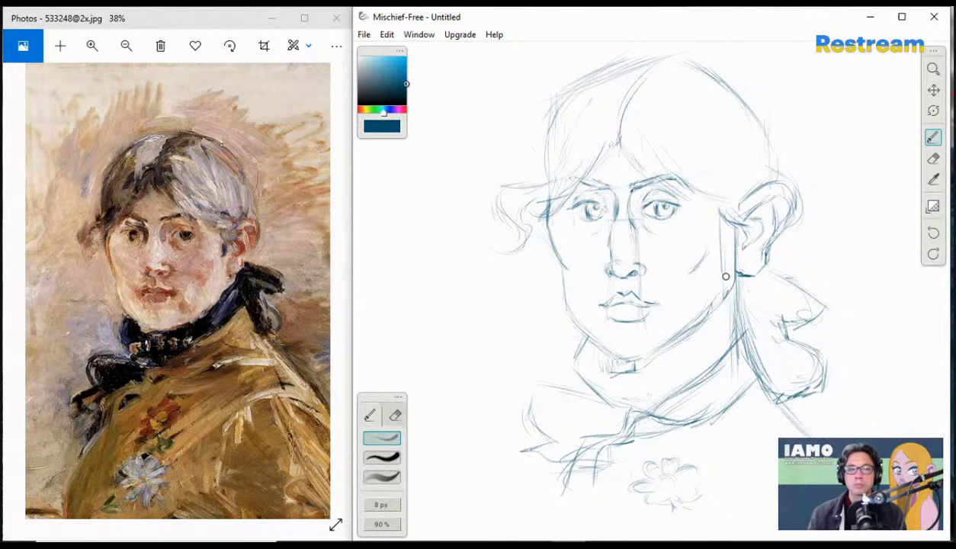
drag(739, 277, 757, 275)
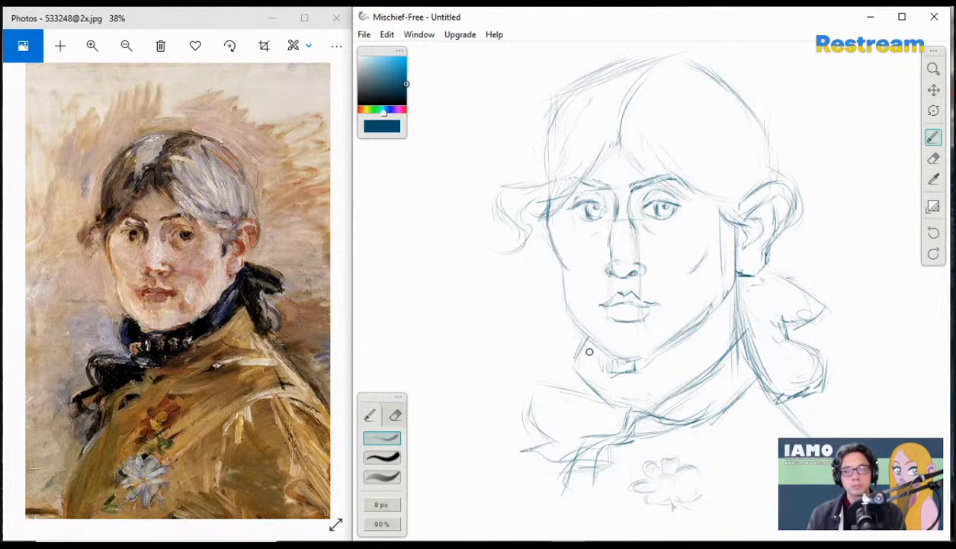
- Darken the collar's edge on the viewer's left and add dark strokes under the chin, undoing the last stray marks
mouse_move(590, 337)
mouse_down()
mouse_move(580, 363)
mouse_move(587, 335)
mouse_move(572, 363)
mouse_move(593, 381)
mouse_up()
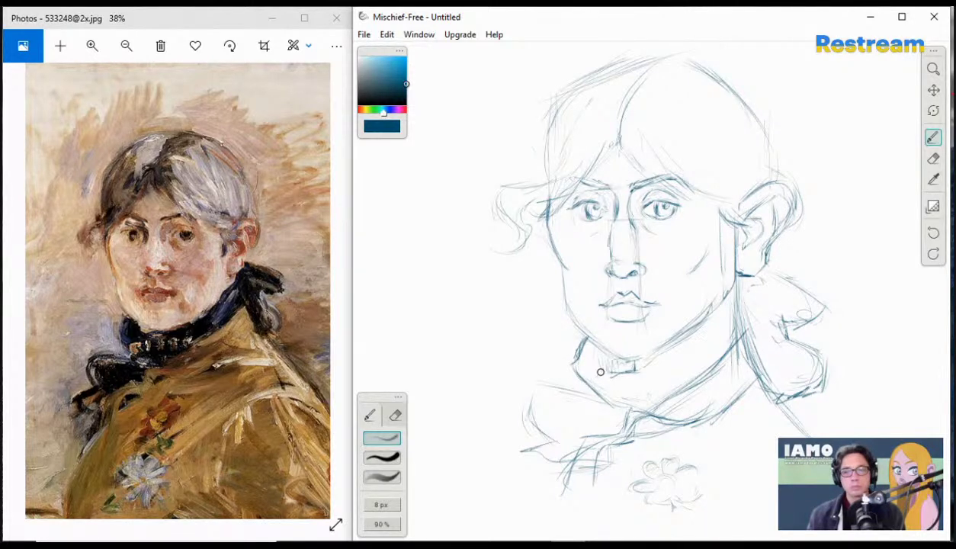
mouse_move(597, 374)
mouse_down()
mouse_move(630, 368)
mouse_move(620, 370)
mouse_move(650, 347)
mouse_up()
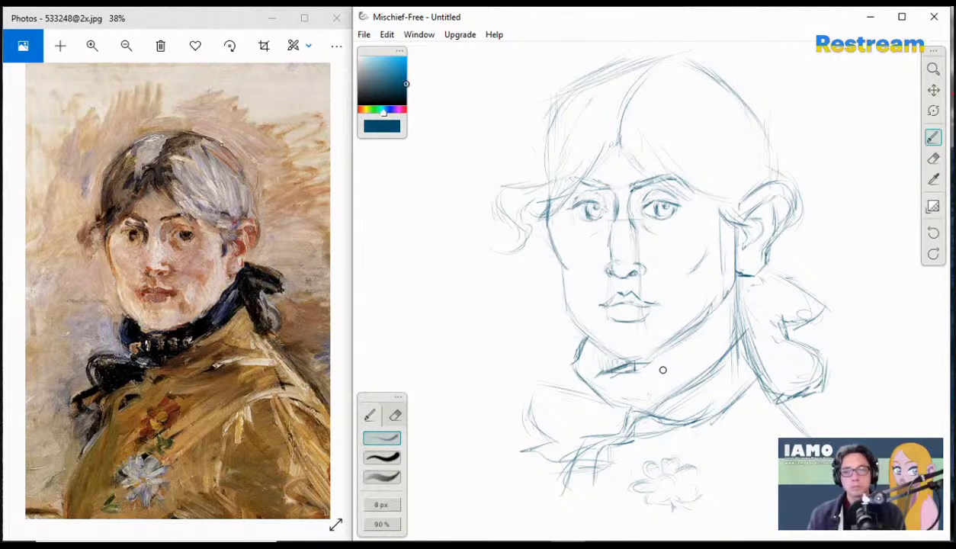
key(ctrl+z)
key(ctrl+z)
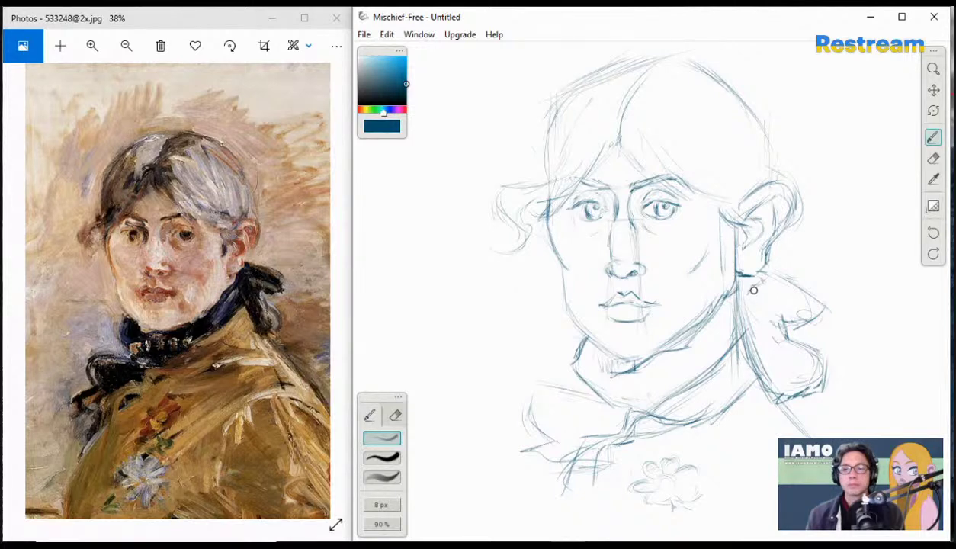
- Define the join between collar and rear bow below the ear, tidy it with the eraser, and outline the throat bow's hanging end
drag(753, 289, 767, 275)
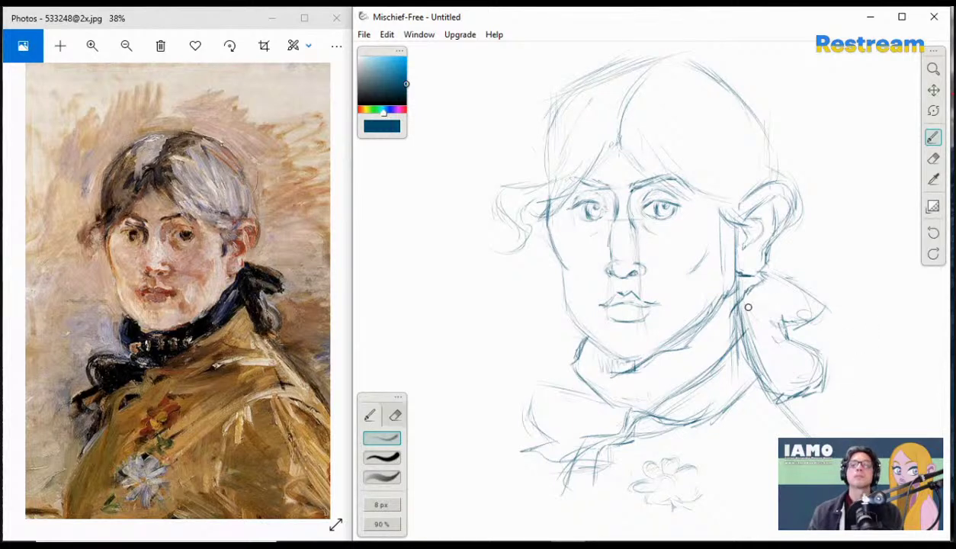
click(933, 158)
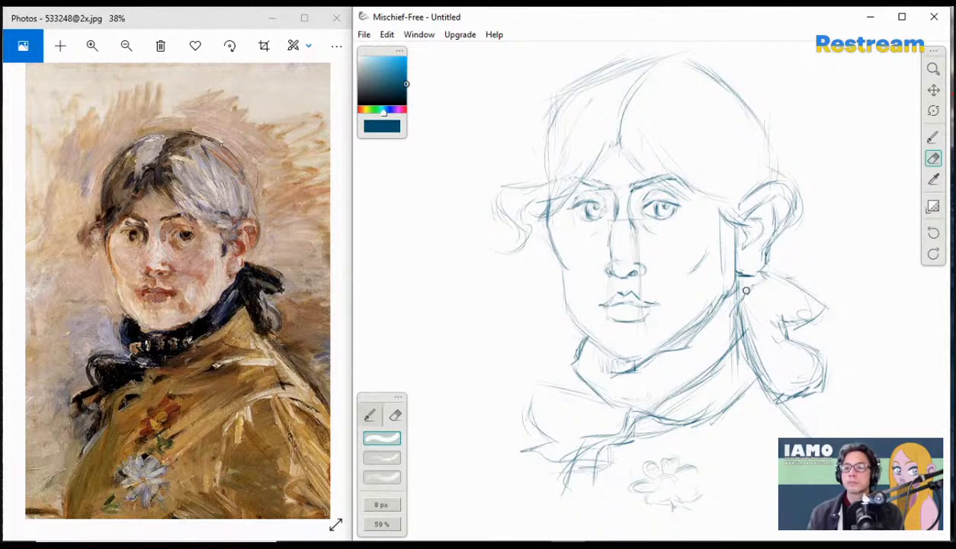
click(370, 415)
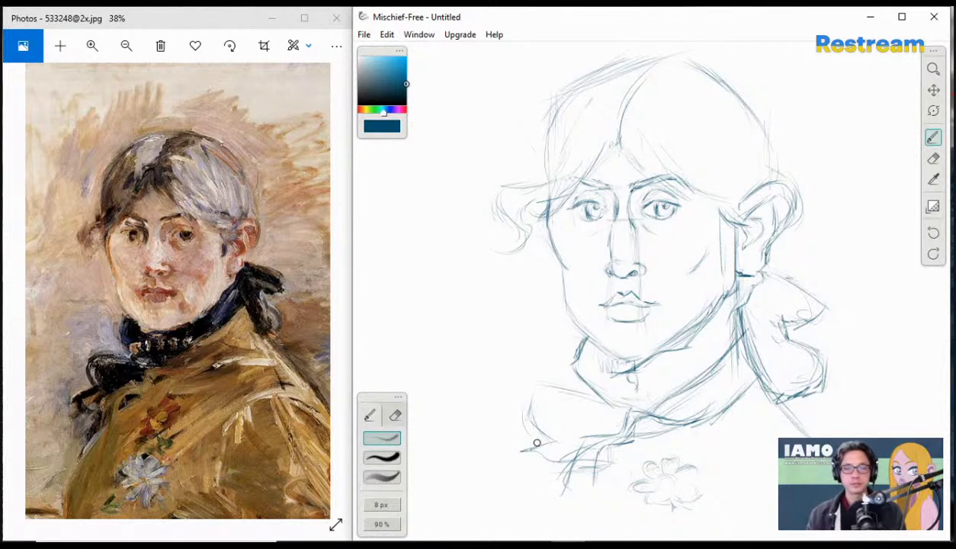
mouse_move(551, 443)
mouse_down()
mouse_move(505, 457)
mouse_move(525, 473)
mouse_move(521, 486)
mouse_move(567, 493)
mouse_up()
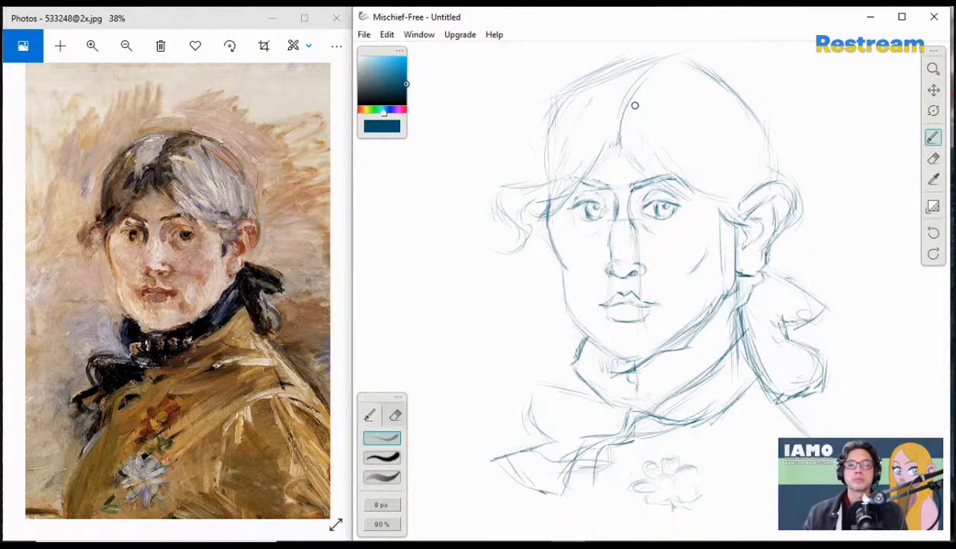
- Sketch light hair strands sweeping from the center parting and crown down toward the ear, undoing the first stroke
drag(627, 115, 705, 189)
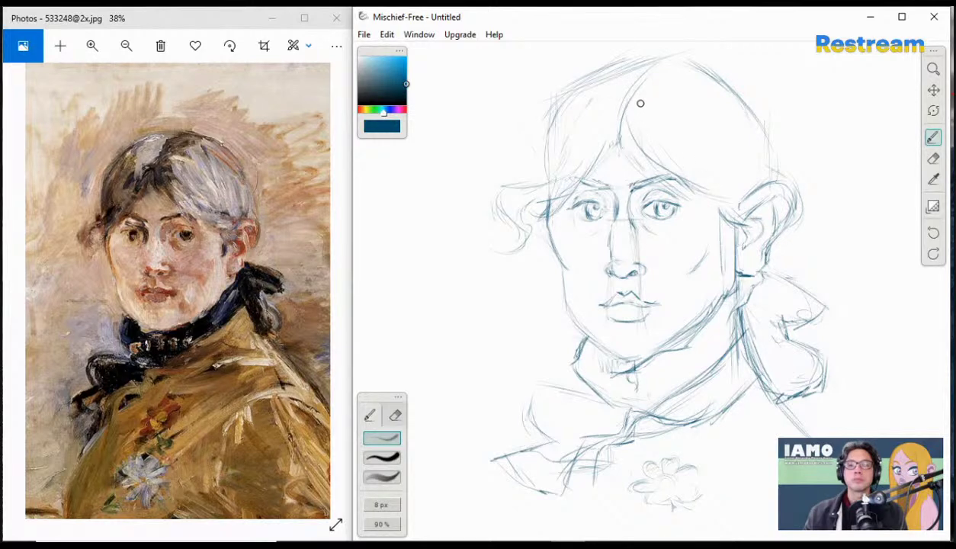
key(ctrl+z)
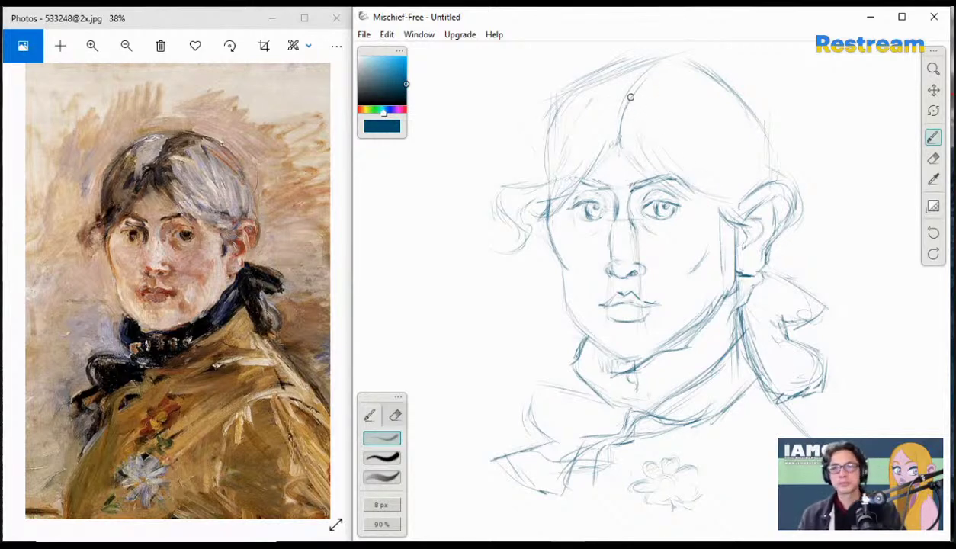
drag(648, 128, 713, 183)
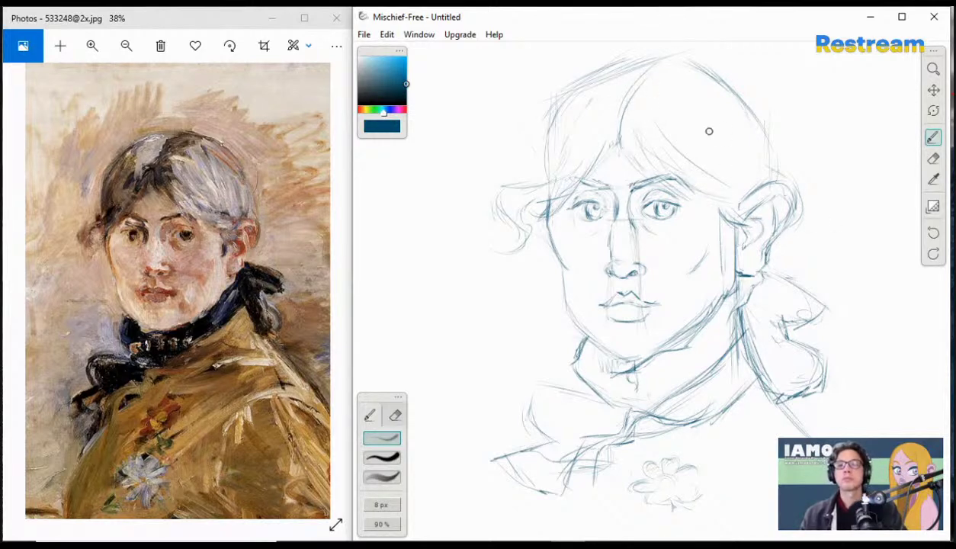
drag(647, 67, 709, 156)
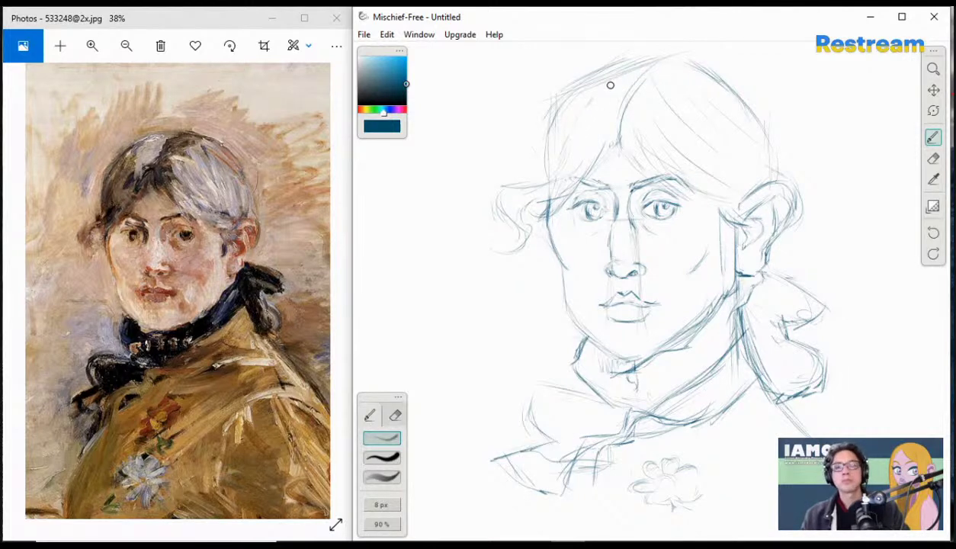
- Reinforce the head's outer contour along the crown and down the side above the ear
drag(653, 58, 564, 97)
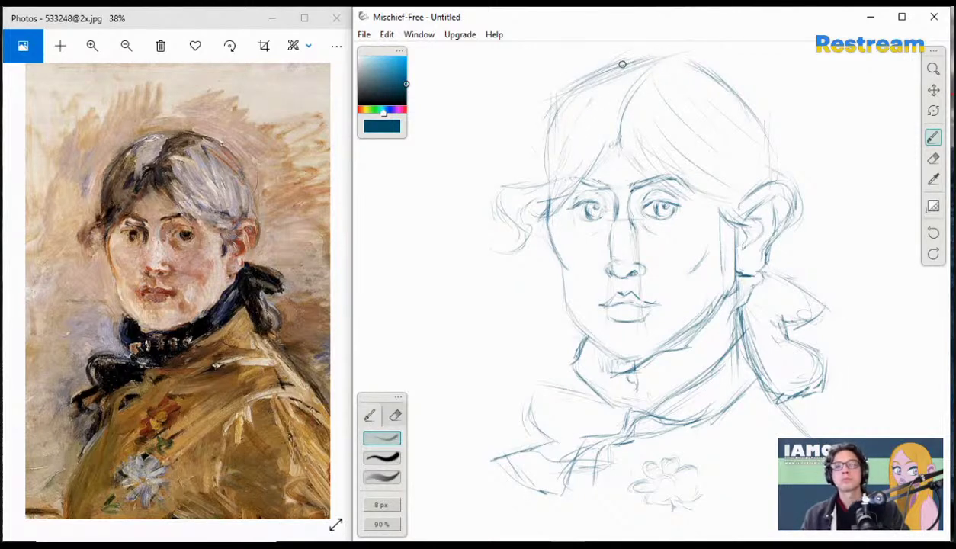
drag(622, 64, 548, 113)
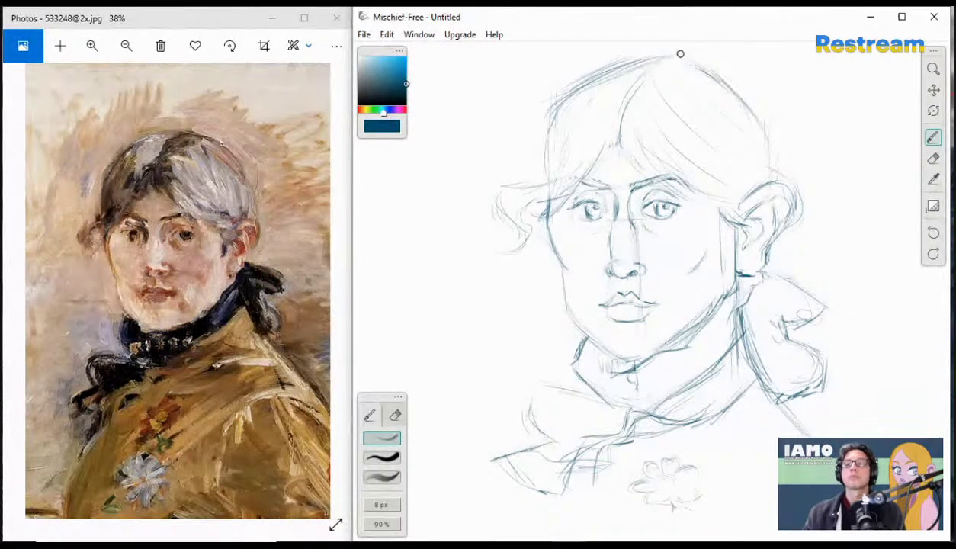
drag(770, 140, 770, 183)
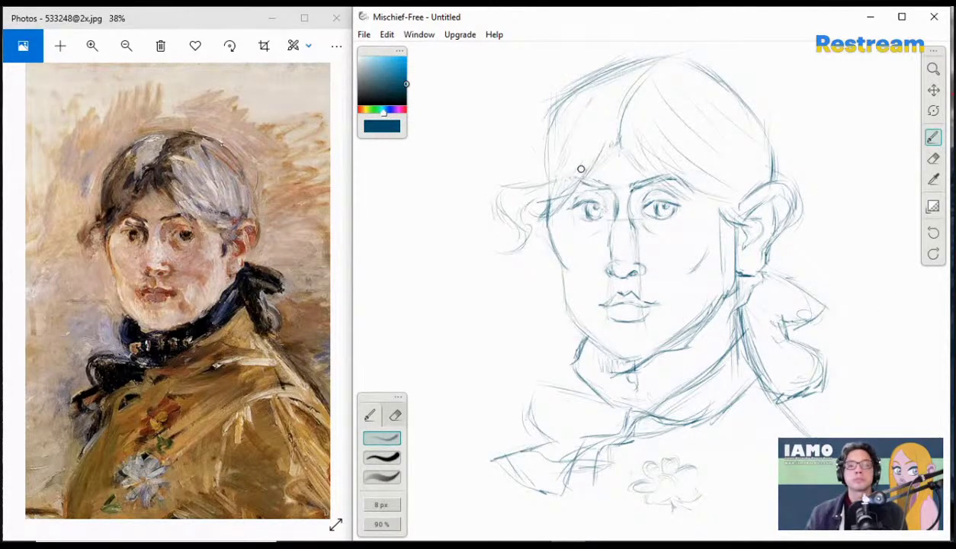
- Darken the loose curl beside the temple on the viewer's left, and clean up its overlap with the face contour using the eraser
mouse_move(570, 181)
mouse_down()
mouse_move(504, 187)
mouse_move(554, 182)
mouse_move(491, 196)
mouse_move(520, 183)
mouse_move(511, 214)
mouse_move(506, 188)
mouse_move(523, 222)
mouse_move(494, 202)
mouse_move(517, 231)
mouse_move(497, 251)
mouse_up()
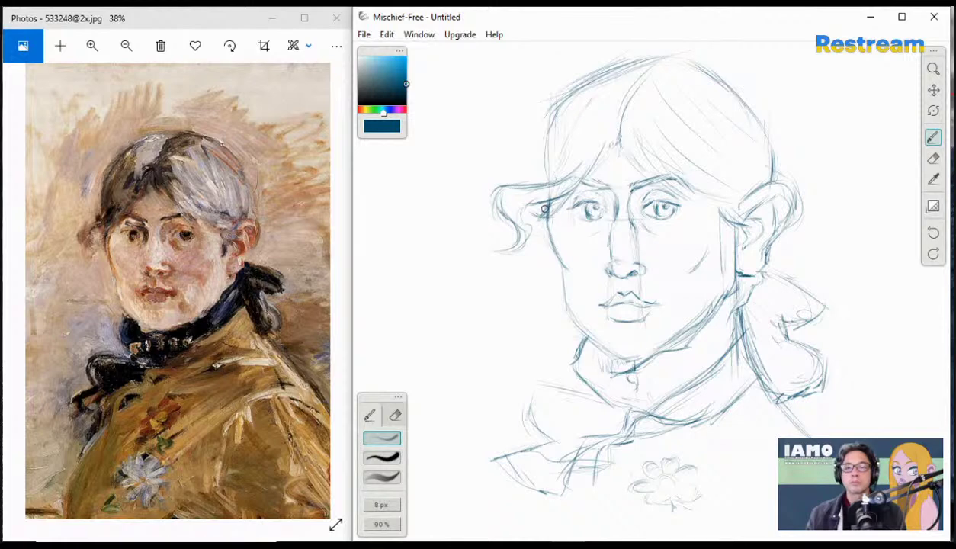
click(933, 158)
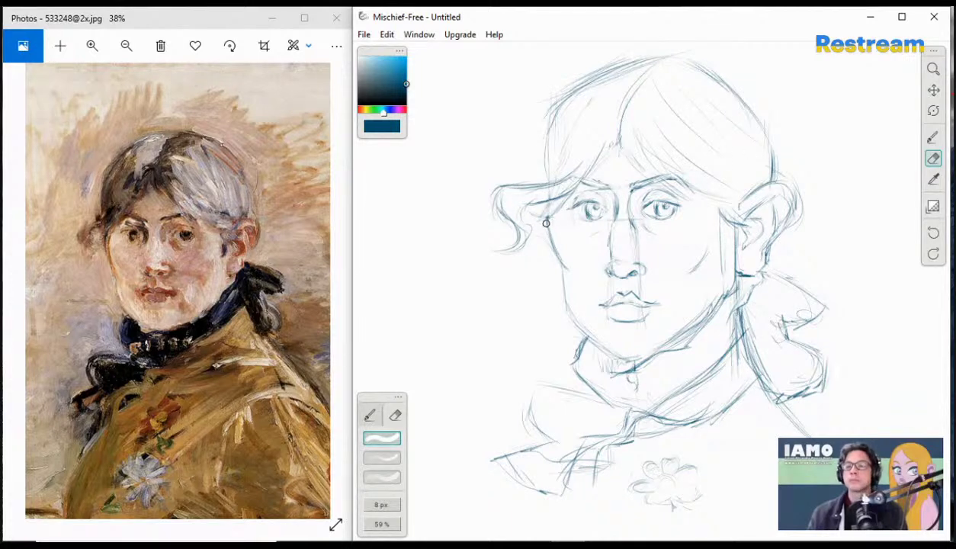
click(933, 138)
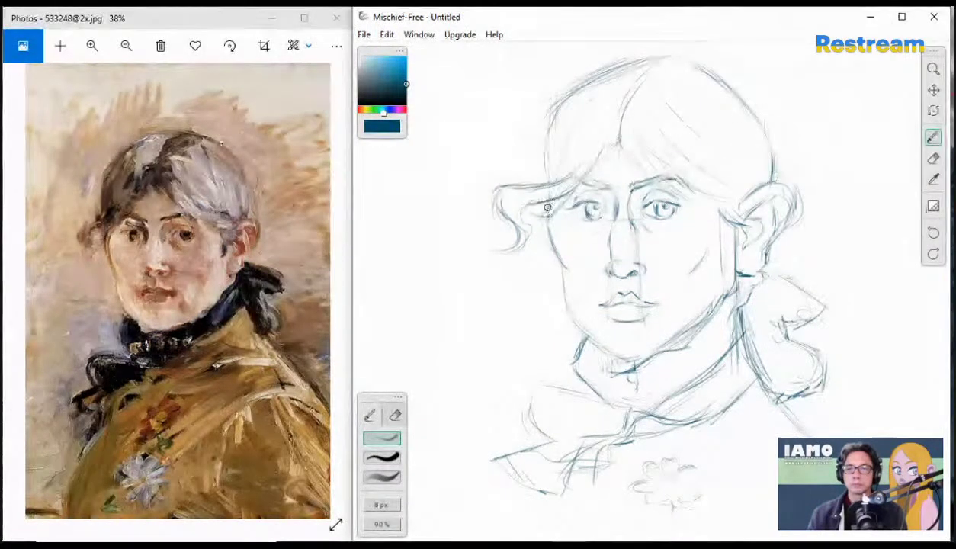
drag(543, 200, 525, 210)
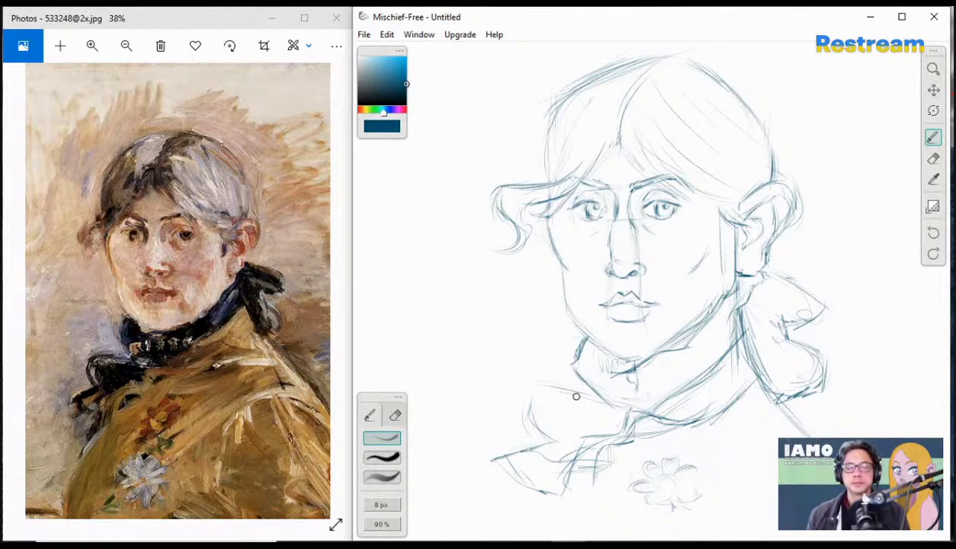
- Strengthen the upper edge and rounded side of the throat bow's loop on the viewer's left
drag(542, 379, 598, 392)
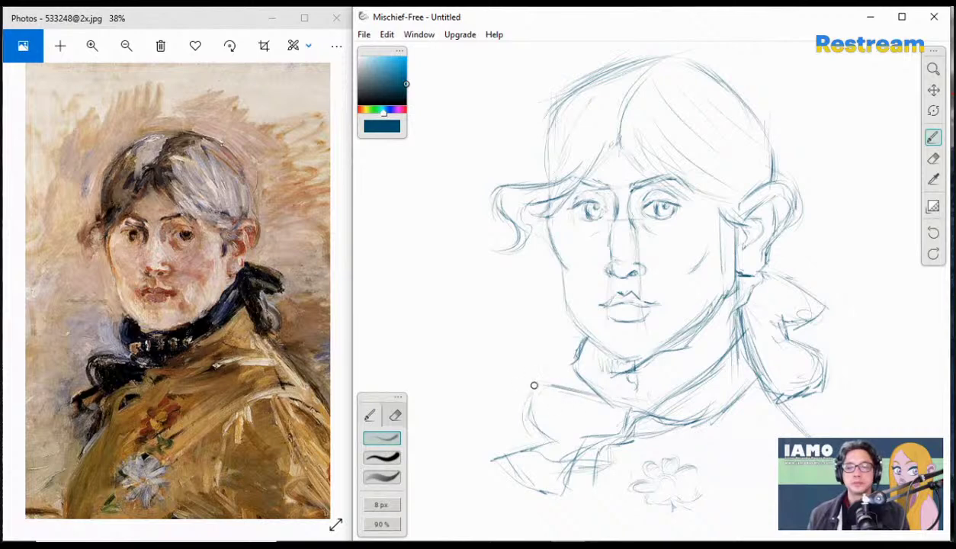
mouse_move(536, 387)
mouse_down()
mouse_move(524, 419)
mouse_move(543, 389)
mouse_move(532, 418)
mouse_move(573, 445)
mouse_move(536, 427)
mouse_move(570, 443)
mouse_up()
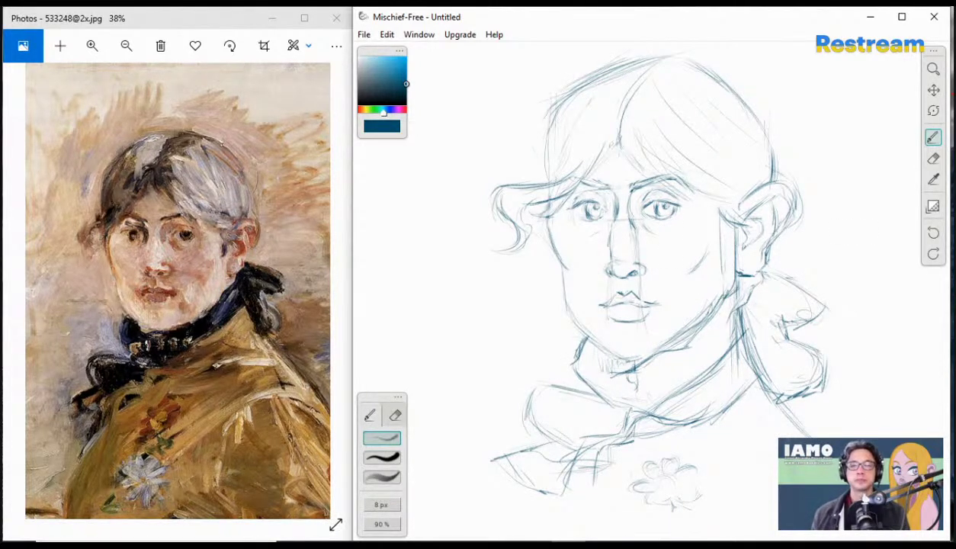
- Erase stray guide lines between the nose bridge and the inner corner of the eye on the viewer's left
click(931, 158)
mouse_move(636, 210)
mouse_down()
mouse_move(612, 201)
mouse_move(615, 211)
mouse_move(618, 194)
mouse_move(617, 221)
mouse_move(619, 211)
mouse_up()
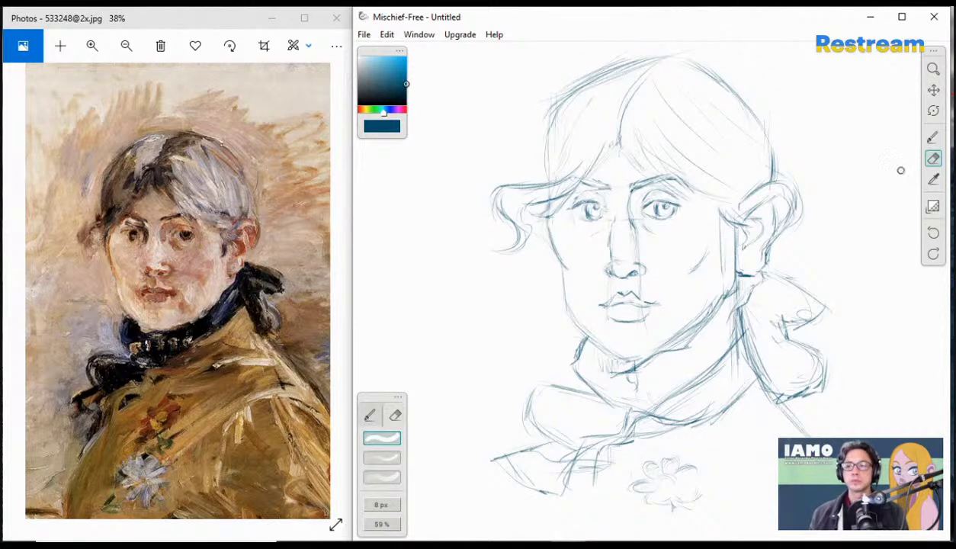
click(932, 137)
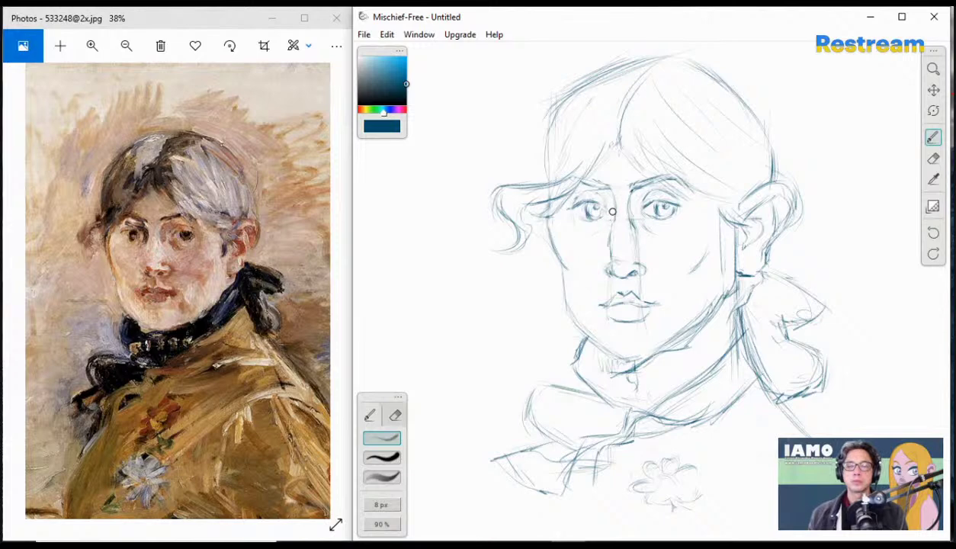
- Rework the eye on the viewer's right, erasing its iris and surrounding sketch marks and redrawing the iris and lid lines
click(934, 158)
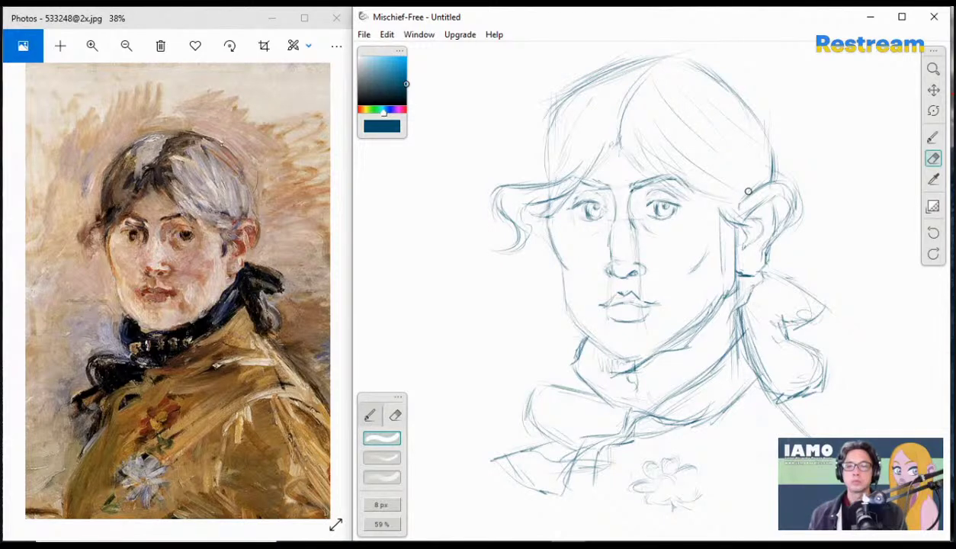
click(933, 137)
key(9)
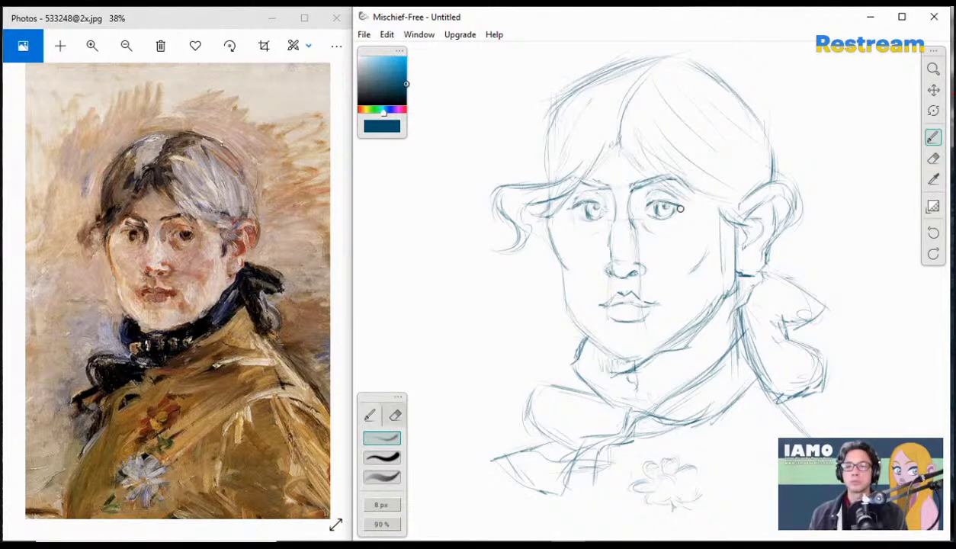
click(933, 158)
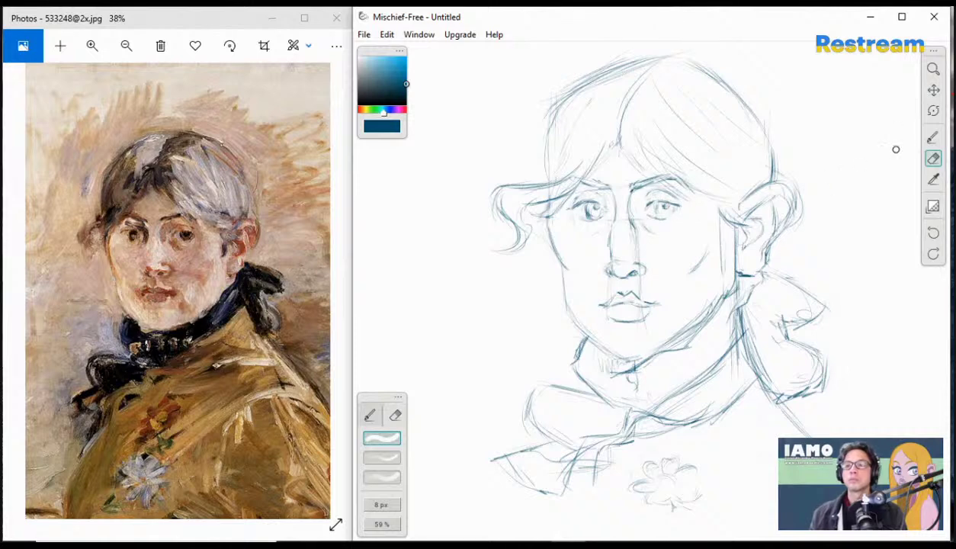
click(933, 137)
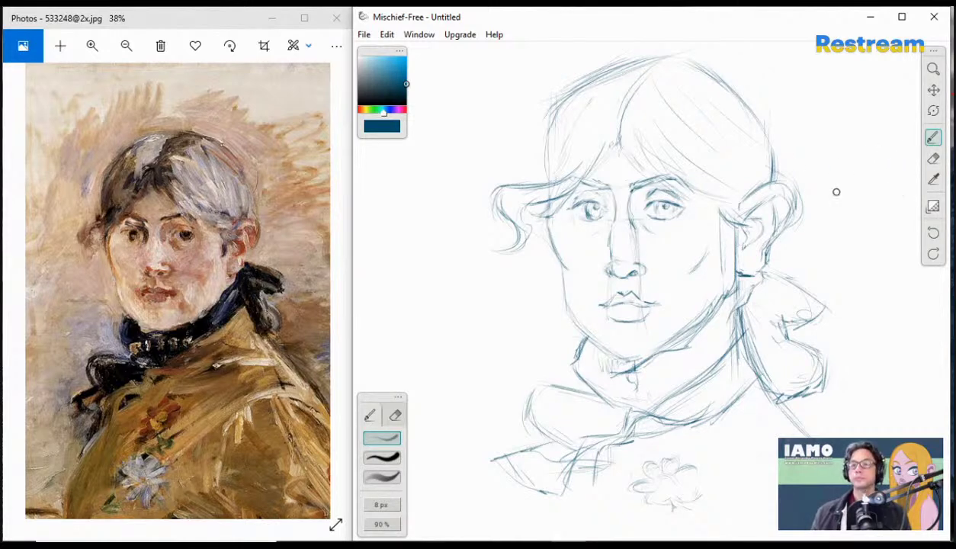
click(932, 157)
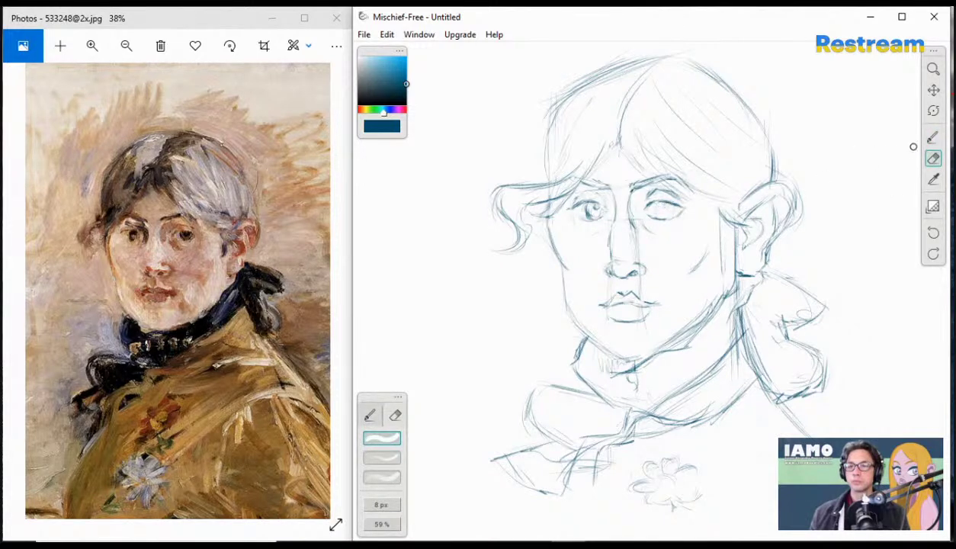
click(932, 137)
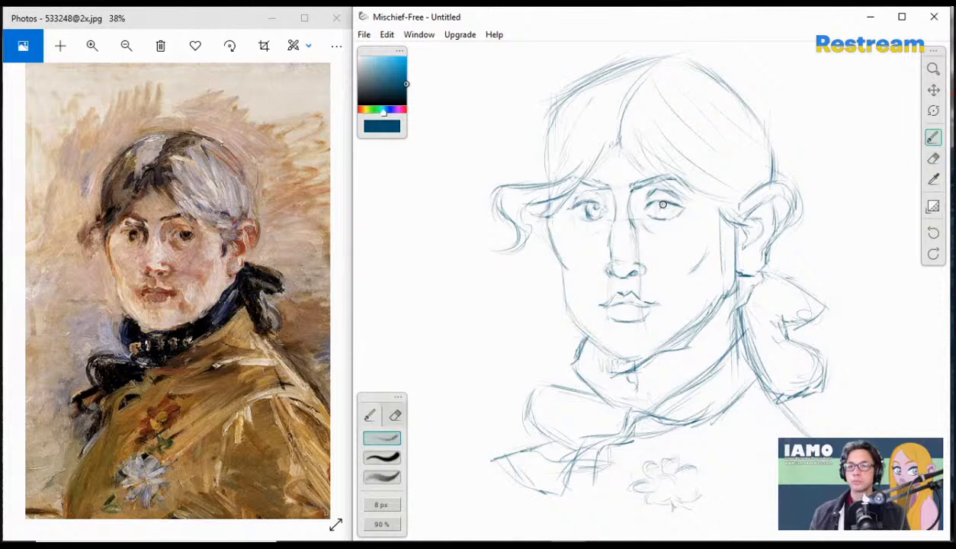
mouse_move(660, 200)
mouse_down()
mouse_move(662, 214)
mouse_move(662, 204)
mouse_move(664, 213)
mouse_move(675, 216)
mouse_move(675, 207)
mouse_up()
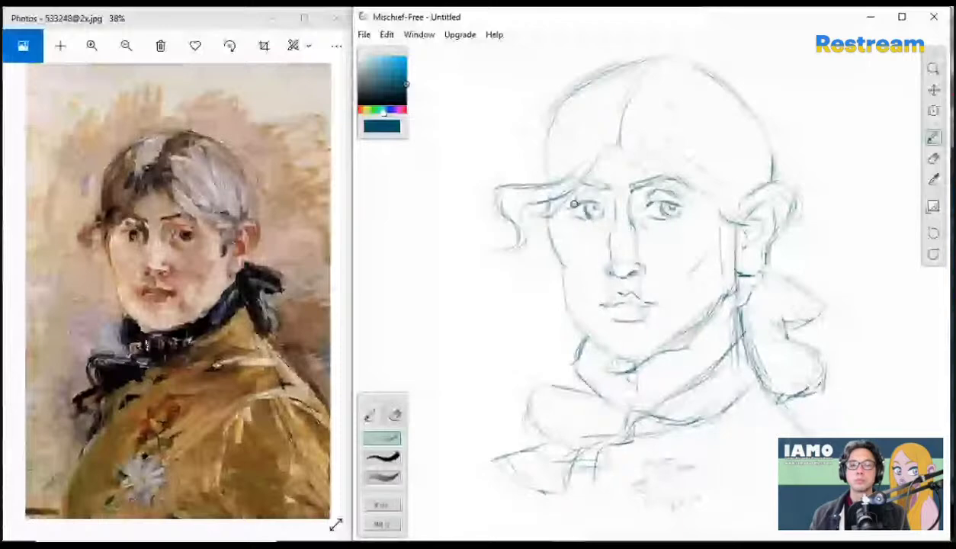
- Erase the iris and lower-lid marks of the eye on the viewer's left, and redraw its outline and iris
click(933, 159)
mouse_move(578, 213)
mouse_down()
mouse_move(580, 204)
mouse_move(566, 205)
mouse_move(577, 201)
mouse_up()
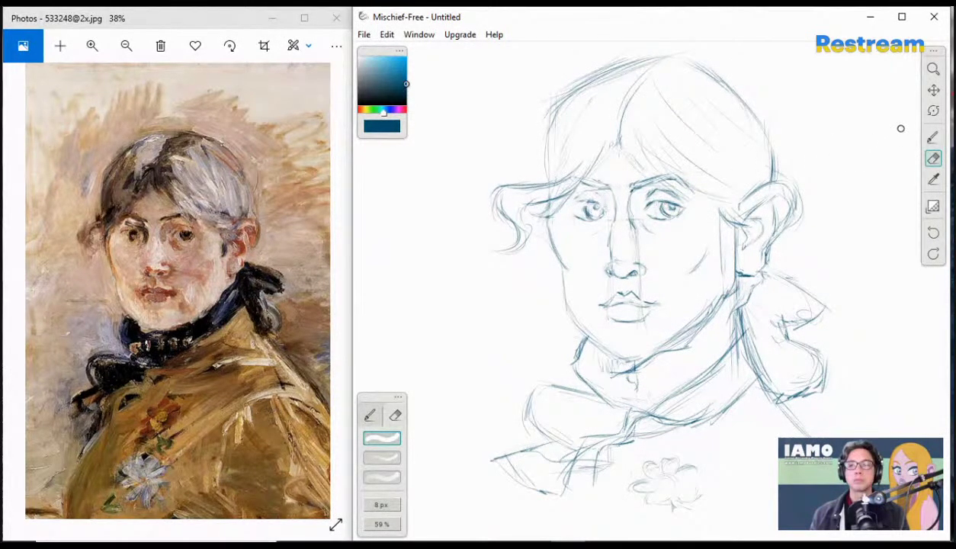
click(933, 138)
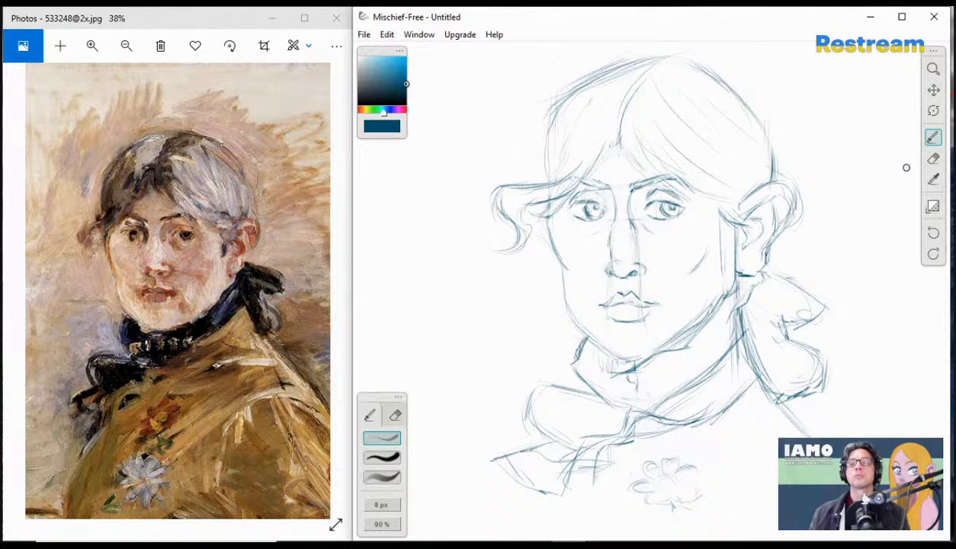
click(933, 157)
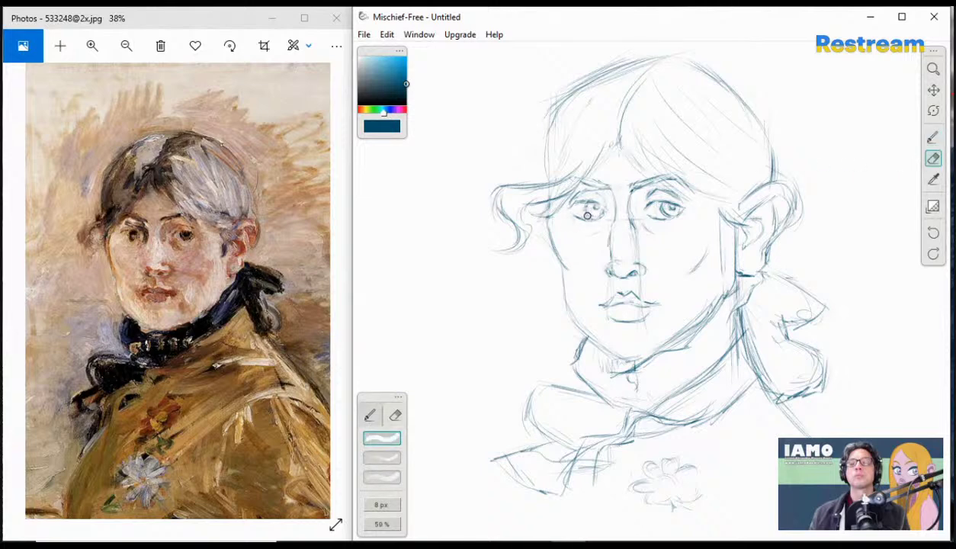
drag(589, 217, 584, 208)
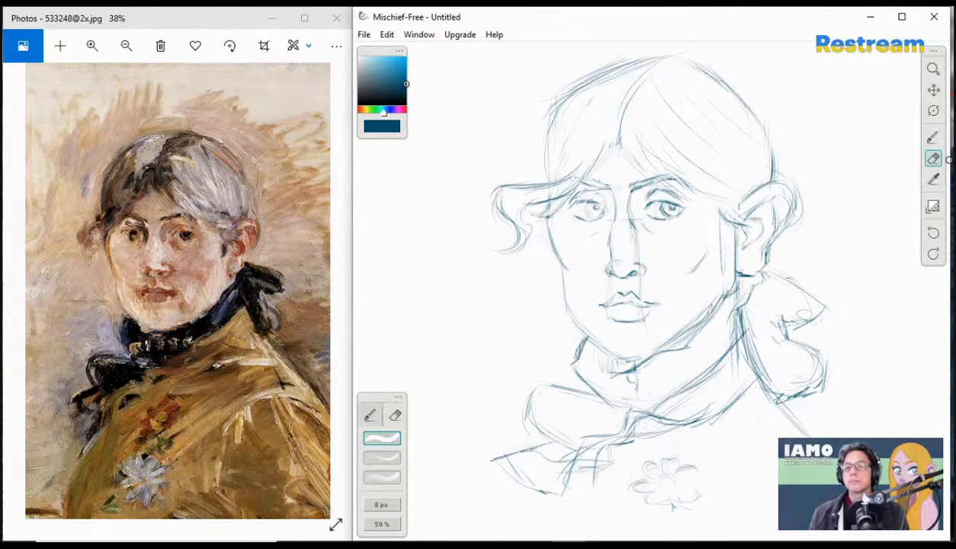
key(b)
key(9)
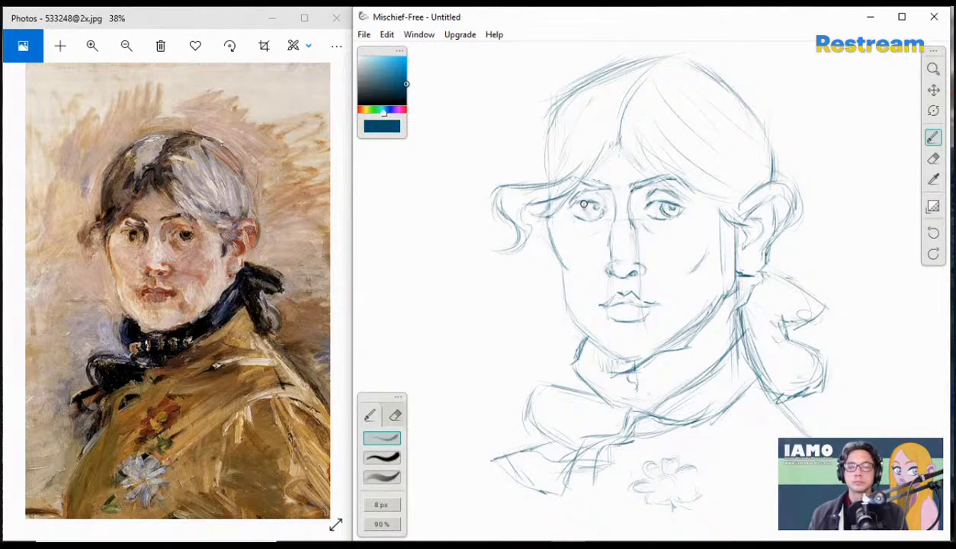
drag(570, 204, 593, 222)
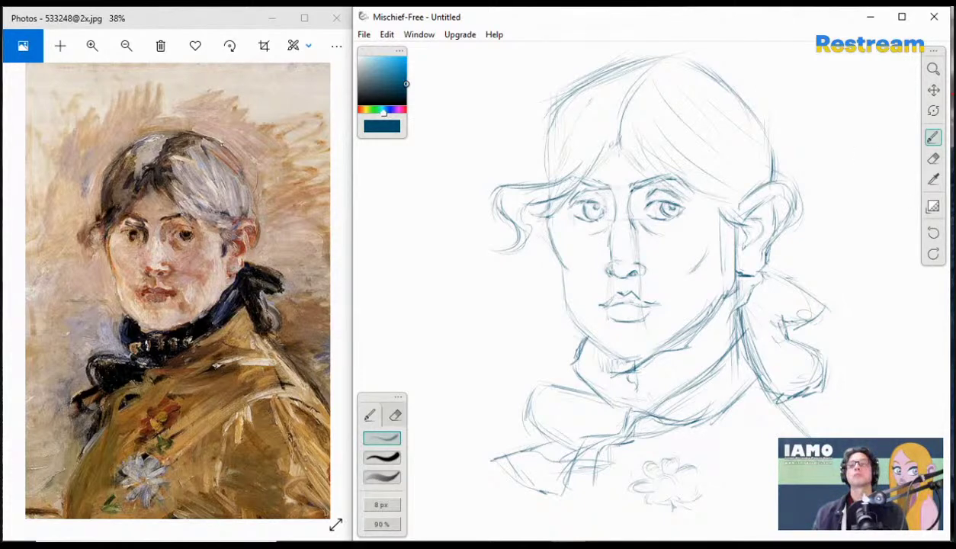
- Erase the vertical guide line in front of the ear, and redraw the short curved cheek line on the viewer's right
click(934, 180)
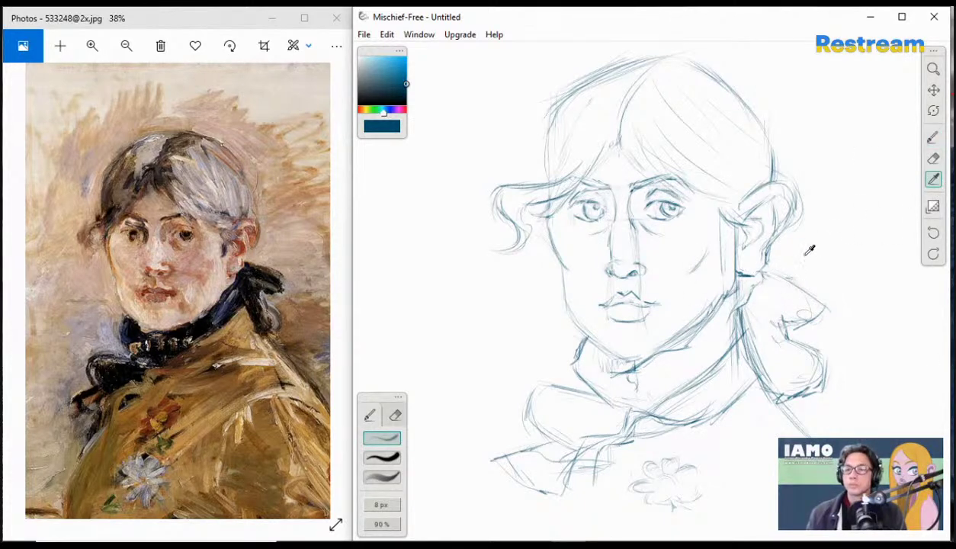
click(933, 158)
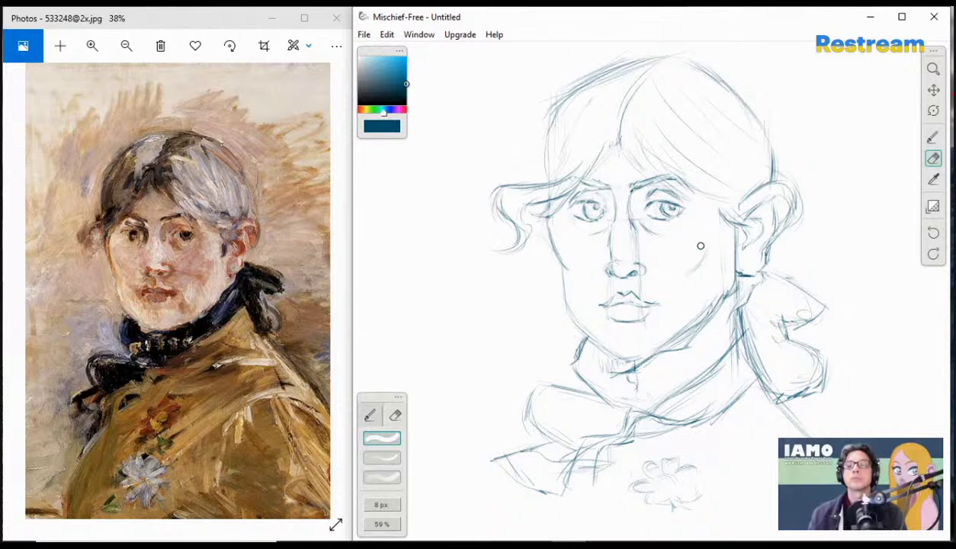
click(933, 137)
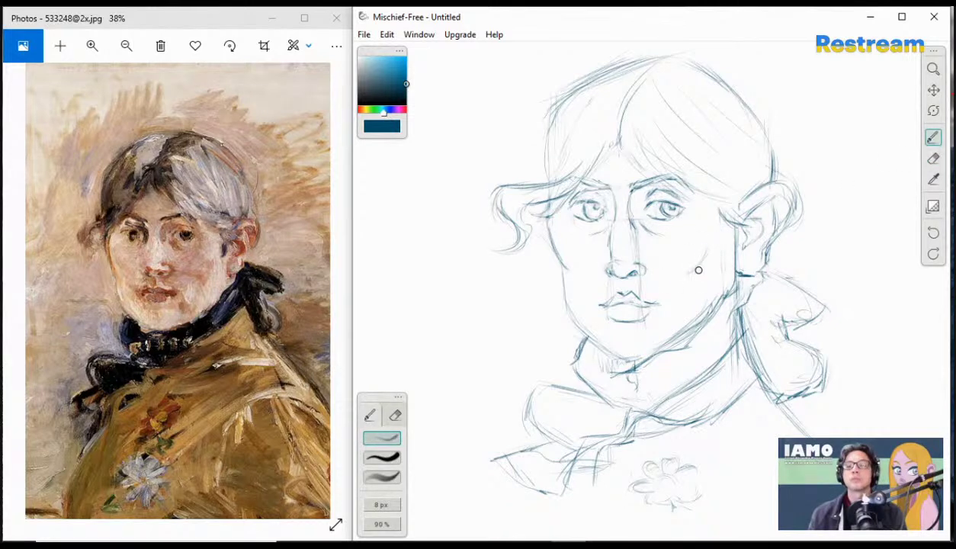
mouse_move(699, 270)
mouse_down()
mouse_move(712, 237)
mouse_move(687, 276)
mouse_up()
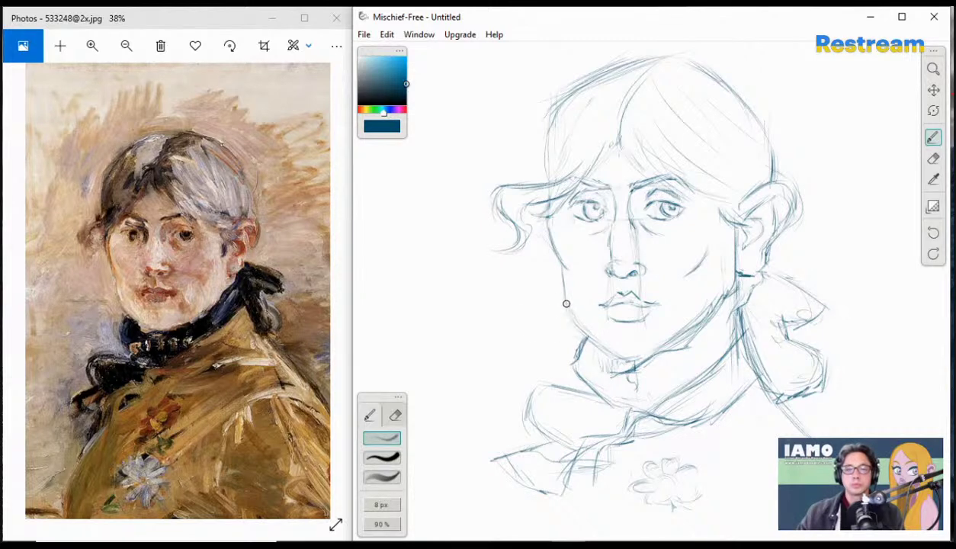
- Rework the face contour on the viewer's left, erasing the heavy cheek and jaw line and redrawing it down to the chin
mouse_move(572, 312)
mouse_down()
mouse_move(599, 340)
mouse_move(591, 339)
mouse_move(608, 352)
mouse_move(582, 326)
mouse_move(630, 362)
mouse_up()
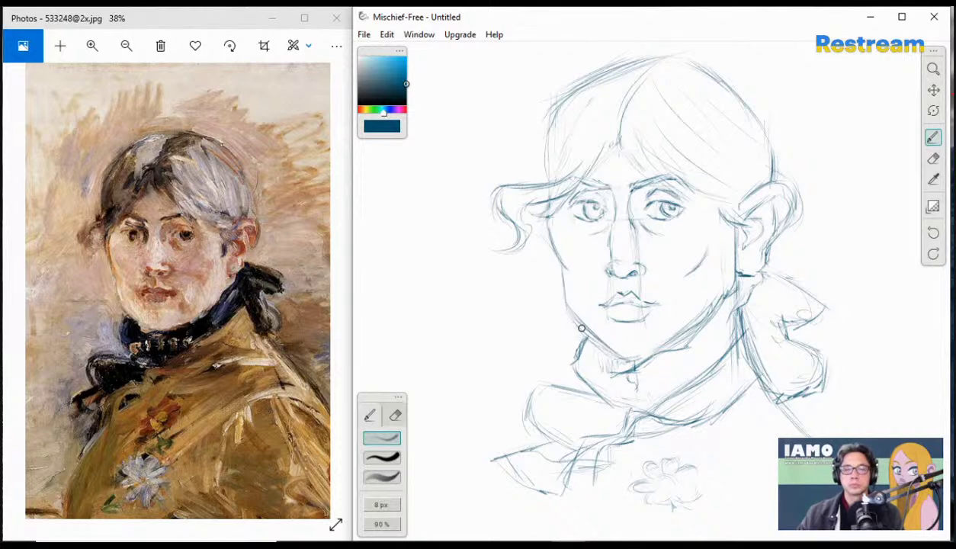
click(933, 159)
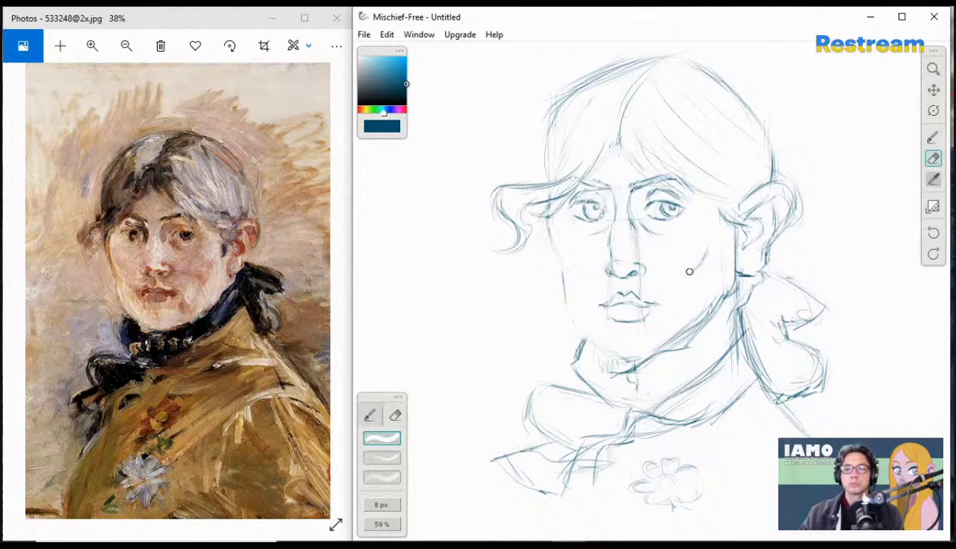
key(b)
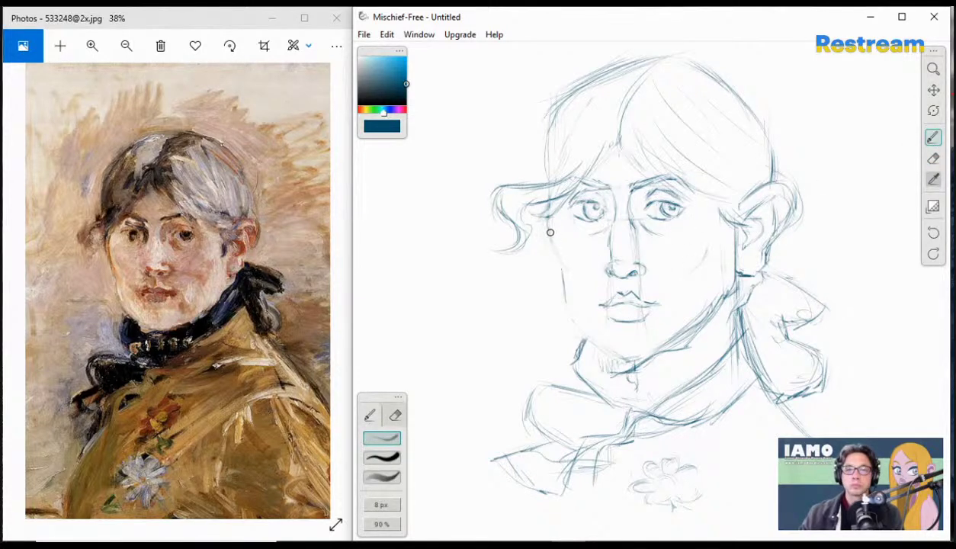
key(9)
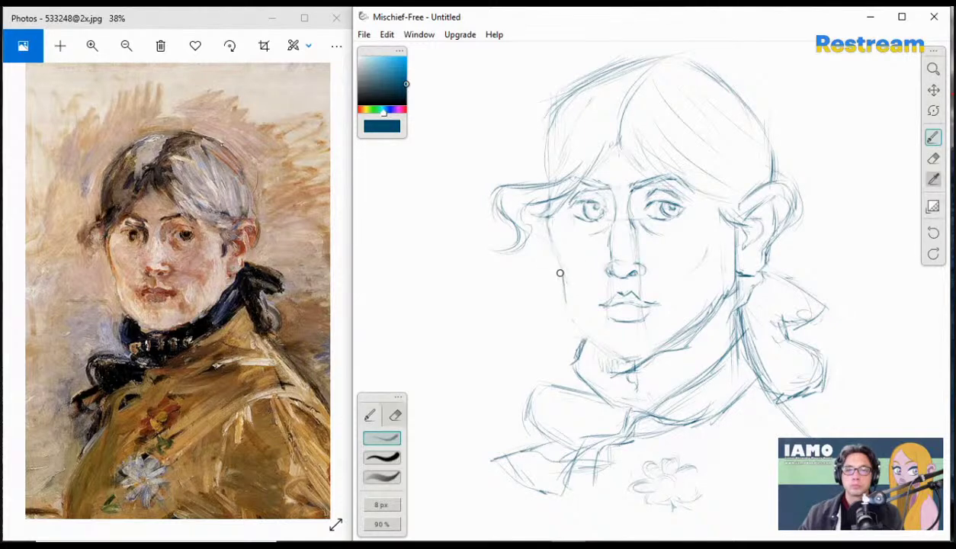
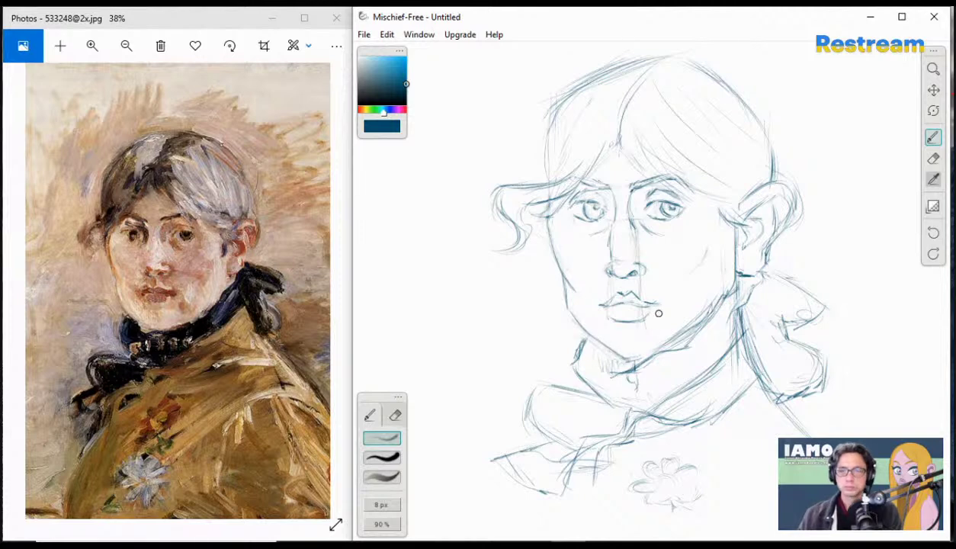
- Clean up overlapping jaw strokes on the viewer's right with the eraser, and strengthen the chin, jaw and cheek lines
drag(634, 356, 722, 293)
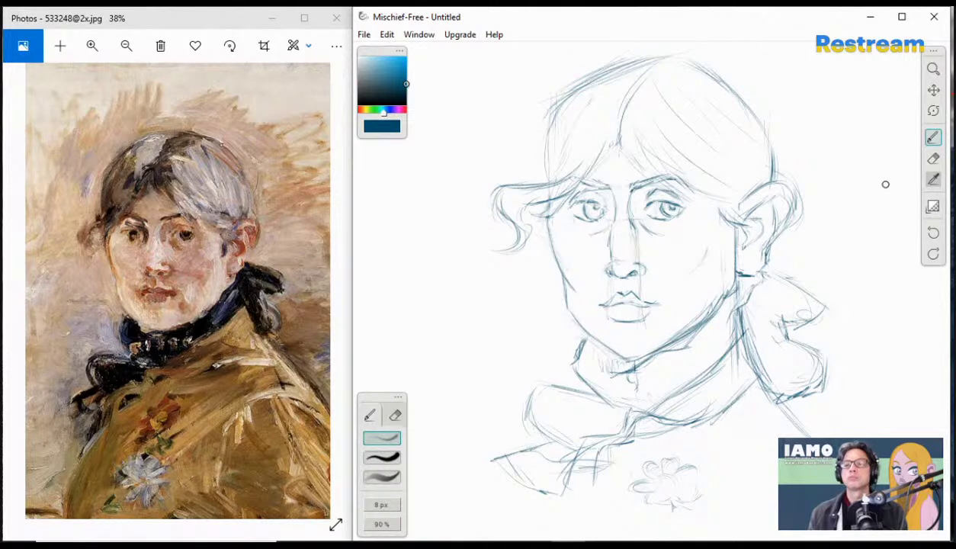
click(933, 158)
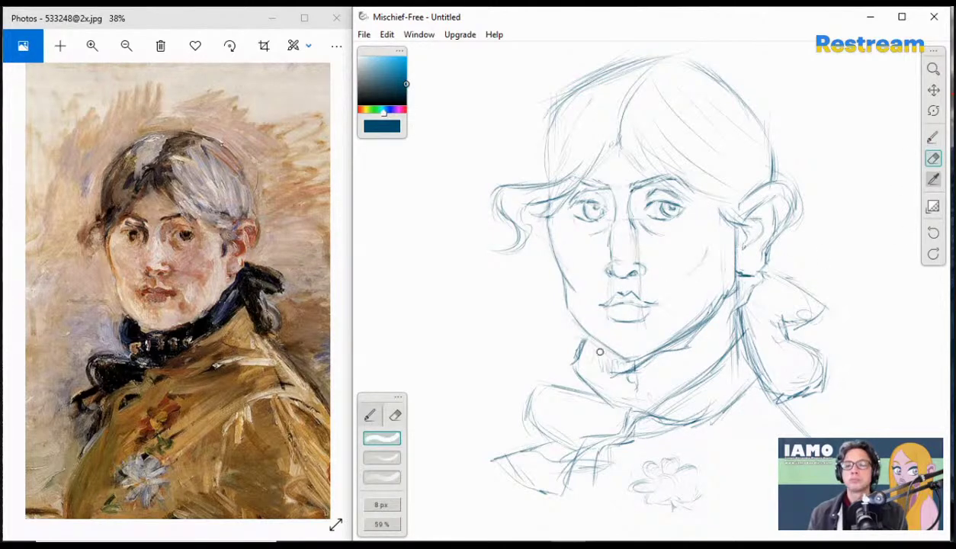
drag(713, 303, 662, 340)
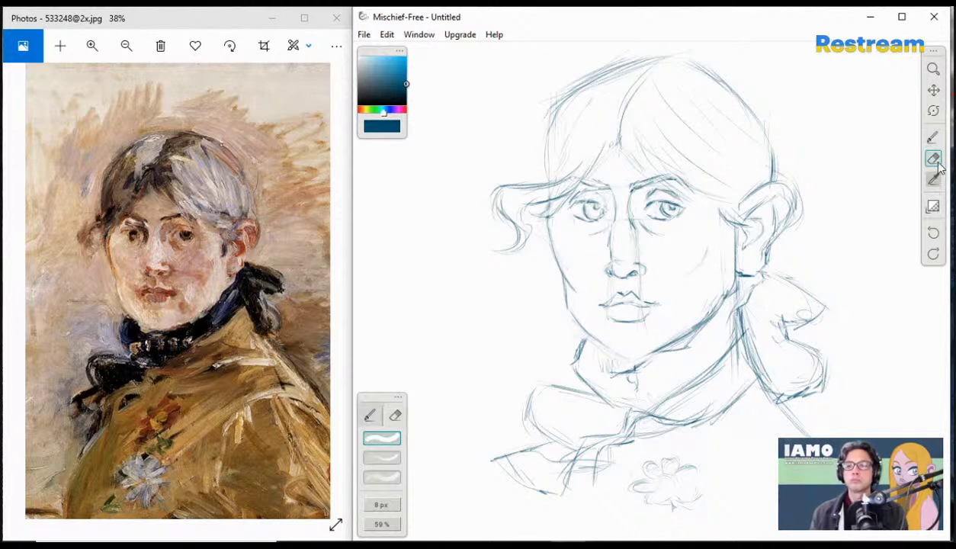
click(933, 138)
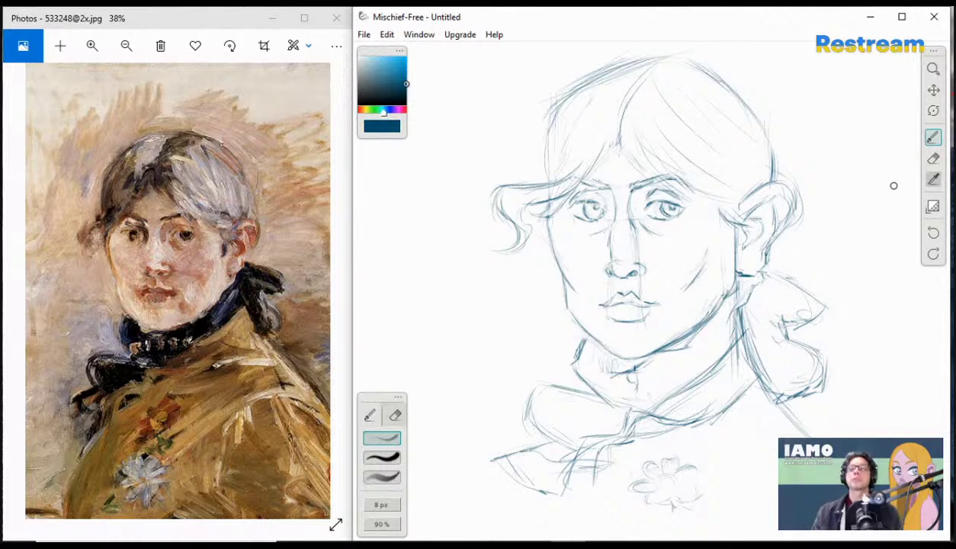
- Refine the irises and upper lids of both eyes, alternating light erasing with new pen strokes
click(933, 158)
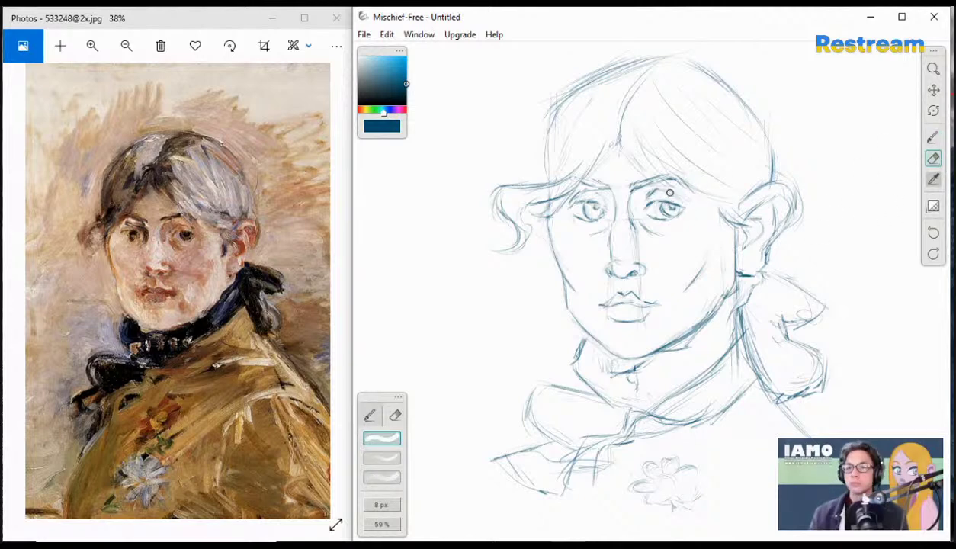
click(932, 138)
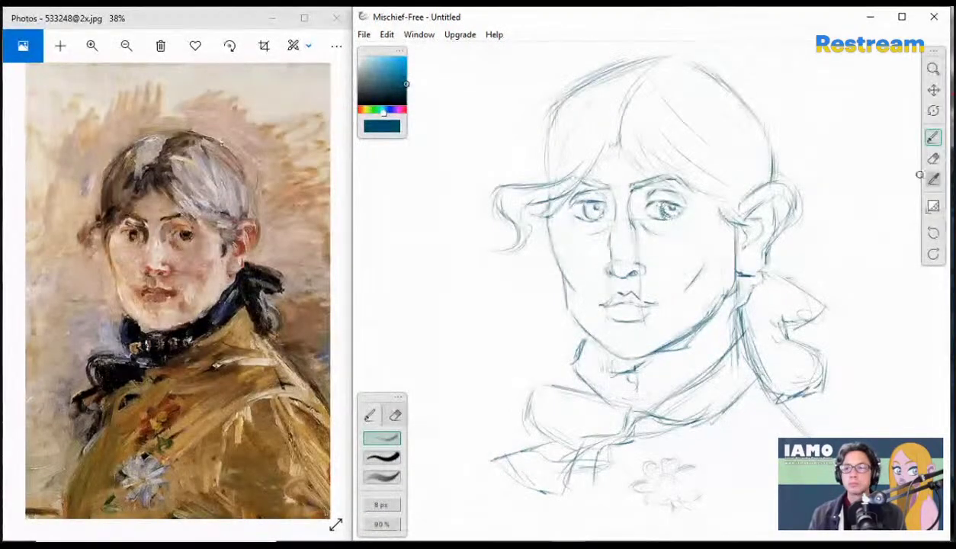
key(e)
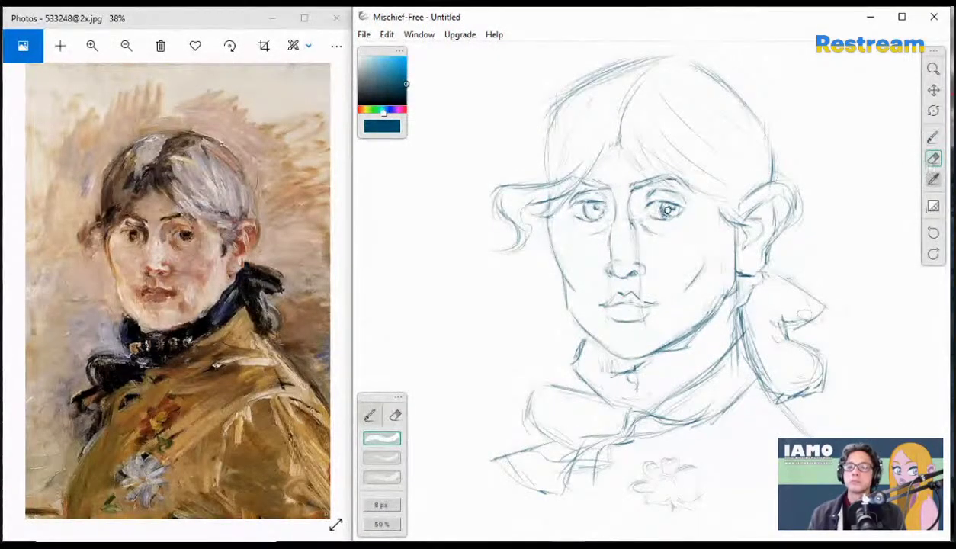
mouse_move(668, 210)
mouse_down()
mouse_move(647, 206)
mouse_move(669, 219)
mouse_up()
key(b)
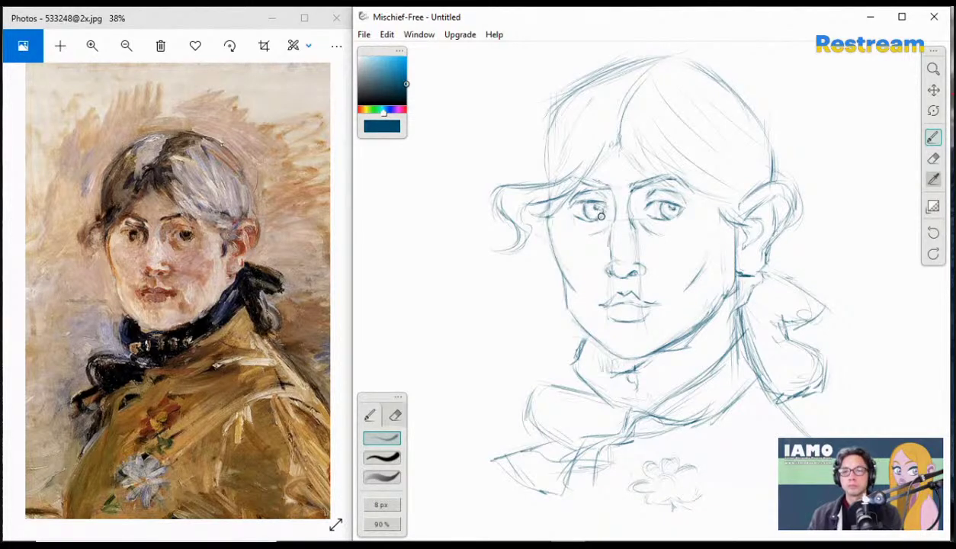
key(e)
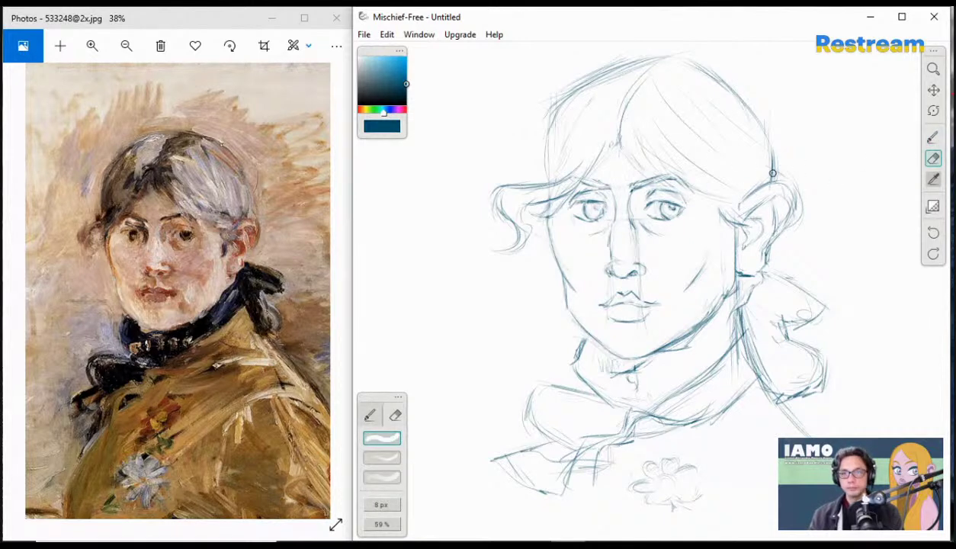
key(b)
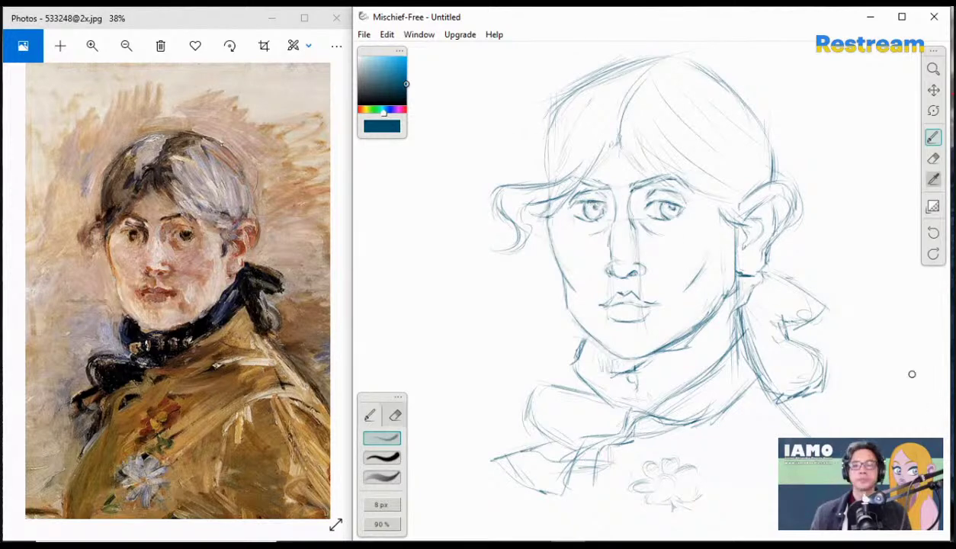
- Ink the upper lid lines of both eyes with the solid pen brush at 8 px, redoing unsatisfactory strokes
click(393, 475)
click(392, 460)
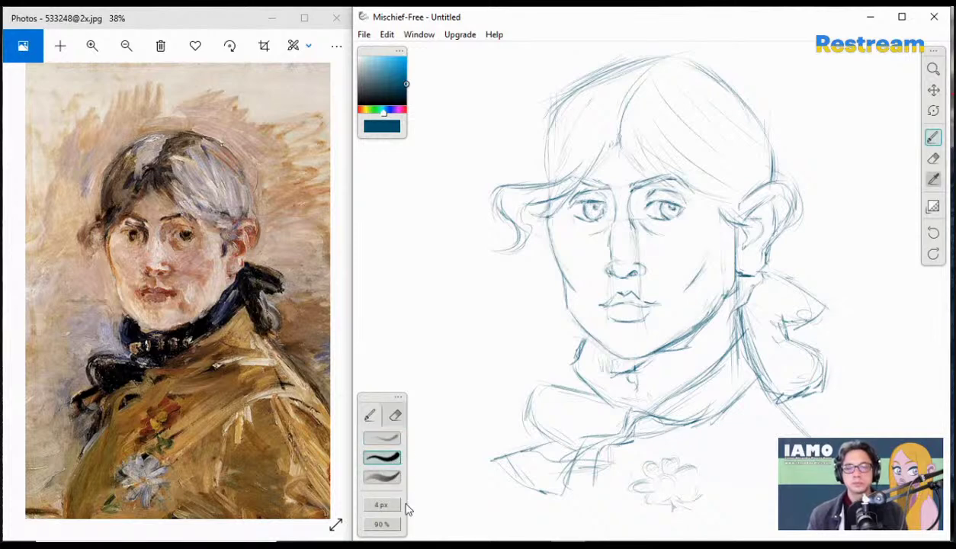
mouse_move(393, 508)
mouse_down()
mouse_move(455, 508)
mouse_move(438, 509)
mouse_up()
key([)
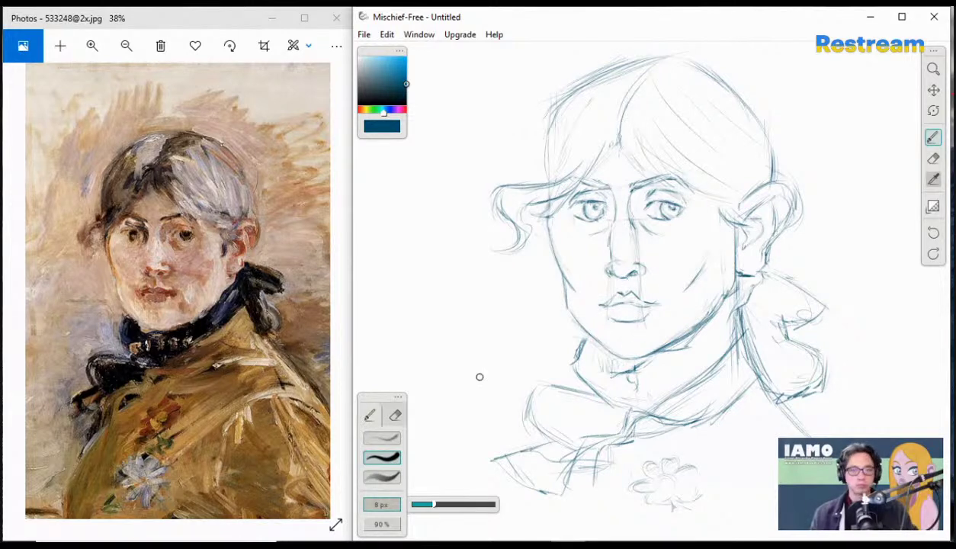
click(389, 440)
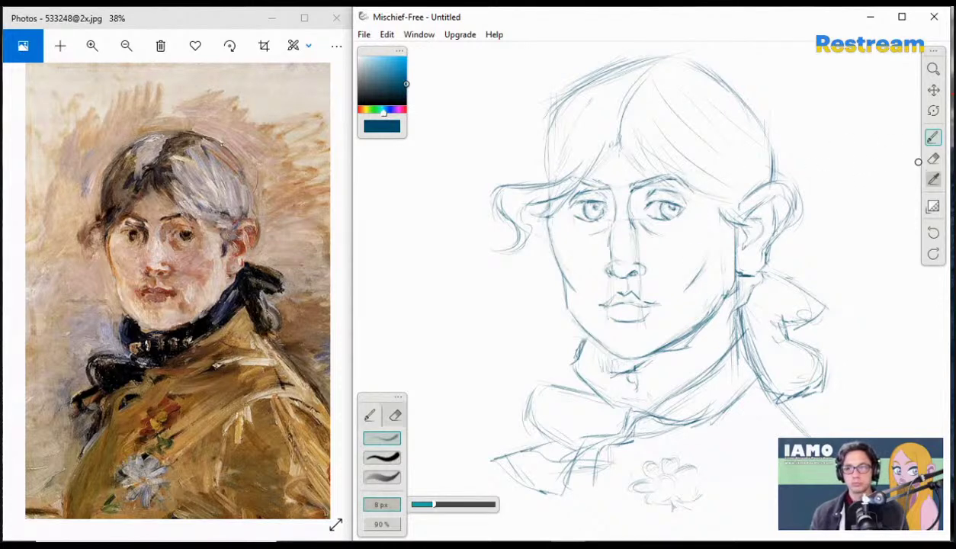
click(381, 457)
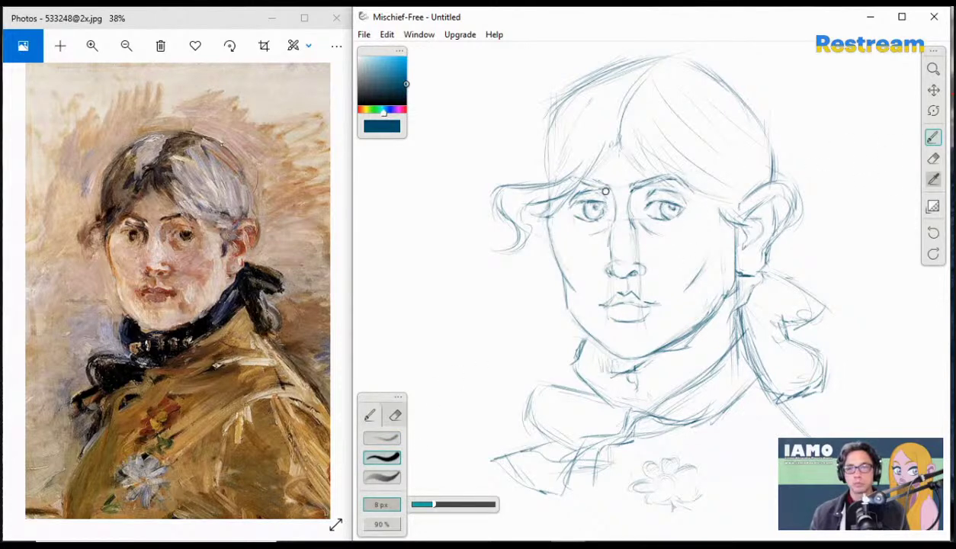
drag(566, 209, 602, 205)
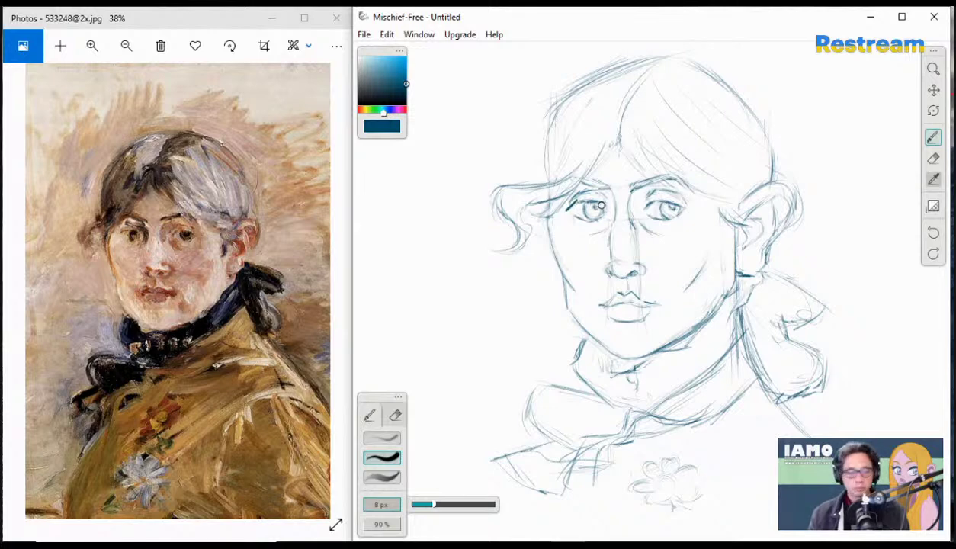
key(ctrl+z)
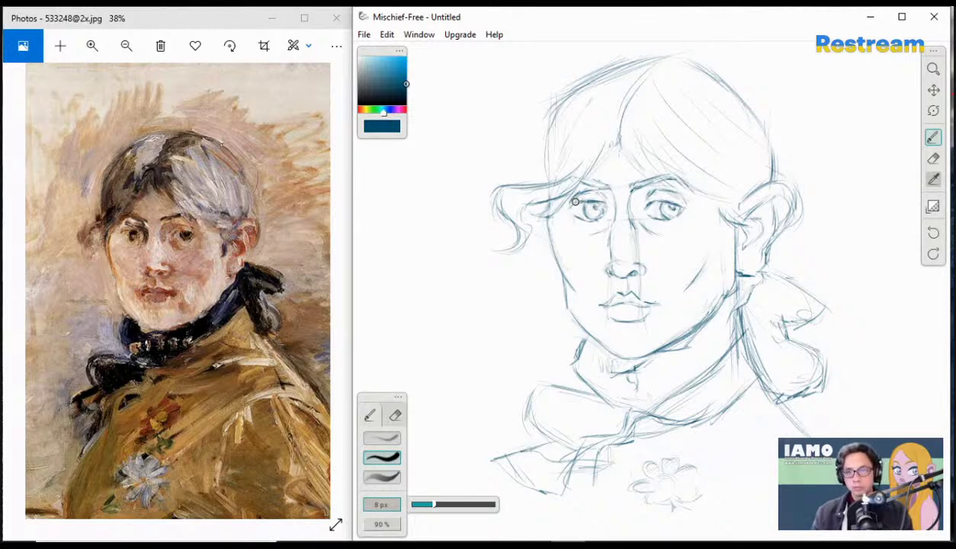
drag(578, 201, 609, 205)
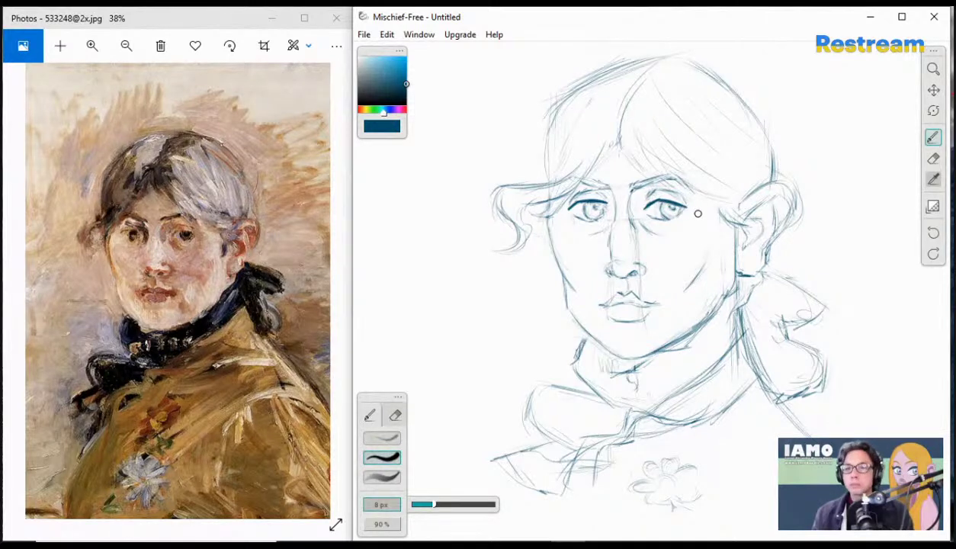
drag(639, 199, 693, 209)
key(ctrl+z)
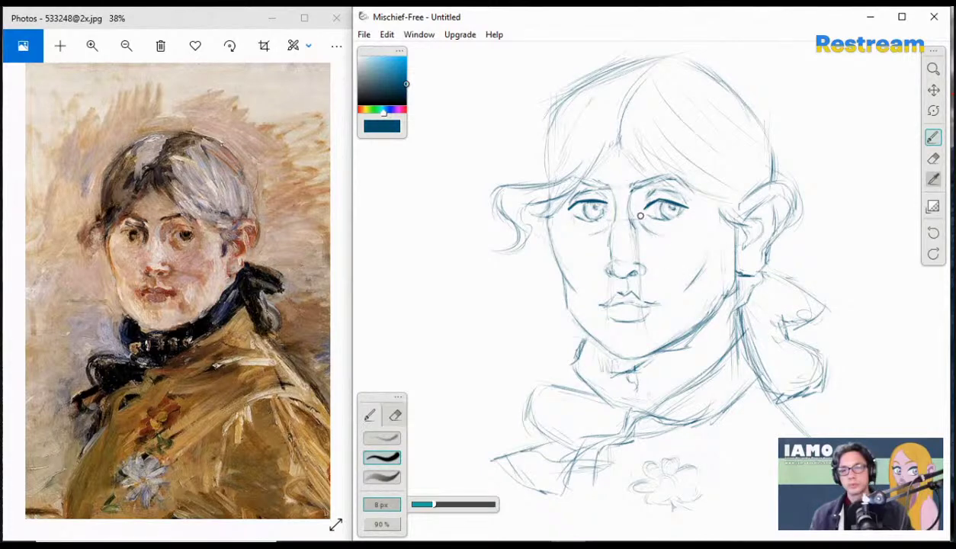
- Work on the crease and lower-lid strokes of both eyes with the pen at 6 px
key([)
key([)
key(bracketleft)
key(bracketleft)
drag(569, 207, 591, 201)
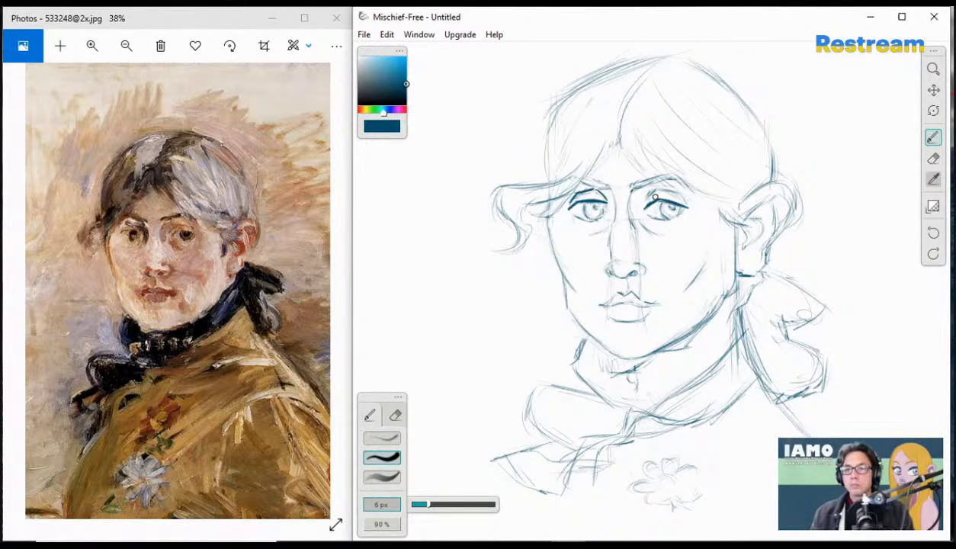
drag(646, 200, 656, 190)
key(ctrl+z)
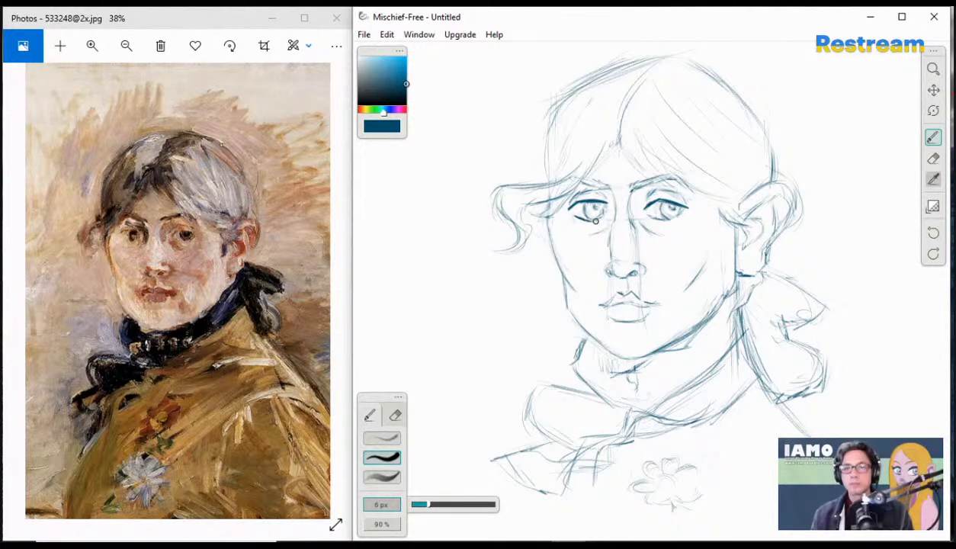
drag(564, 211, 595, 221)
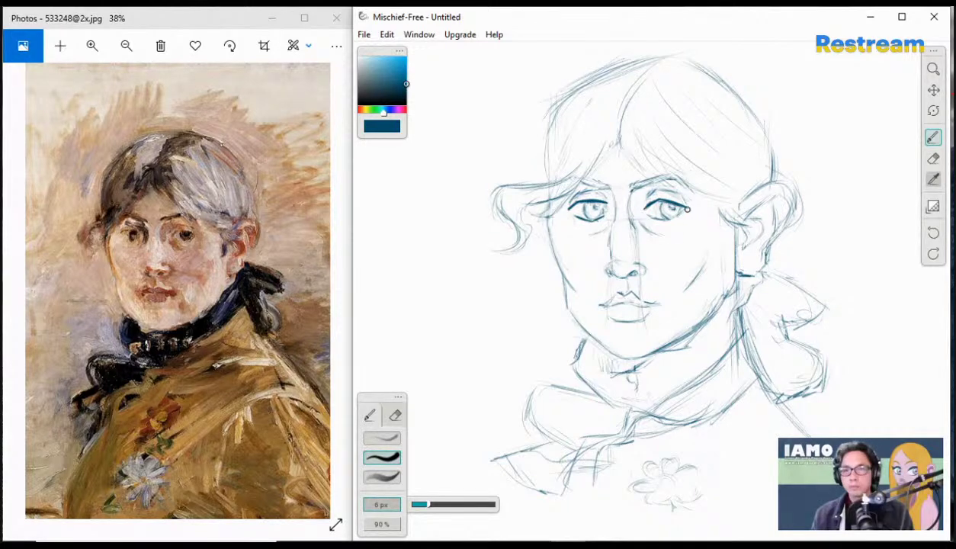
key(ctrl+z)
drag(646, 212, 671, 218)
key(ctrl+z)
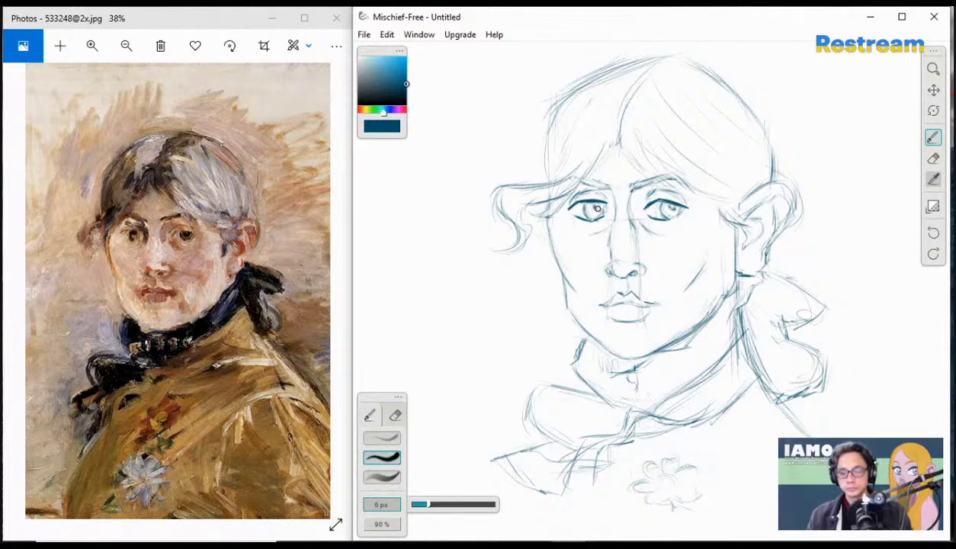
- Ink the finer lid crease above the eye on the viewer's right and the under-eye lines with the pen at 4 px
key([)
key([)
key([)
key([)
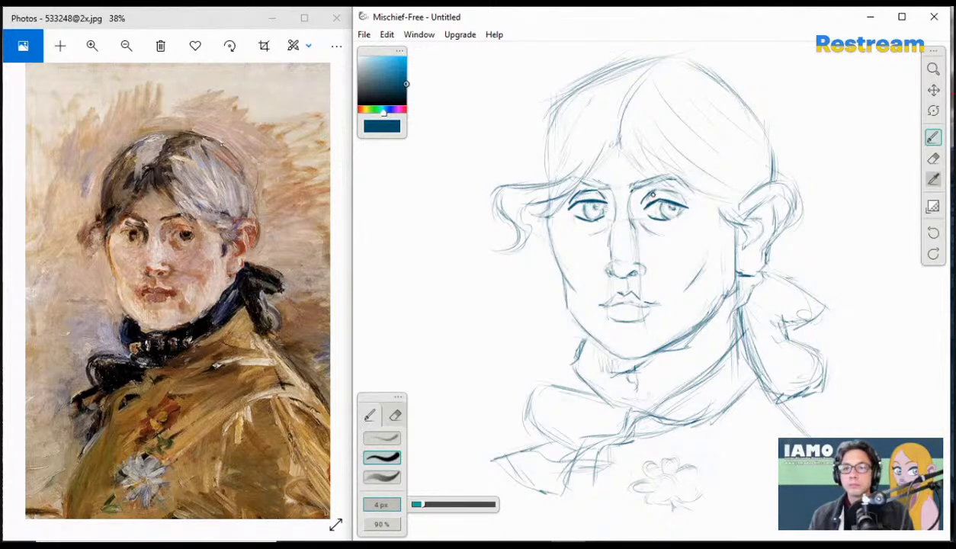
drag(650, 195, 682, 195)
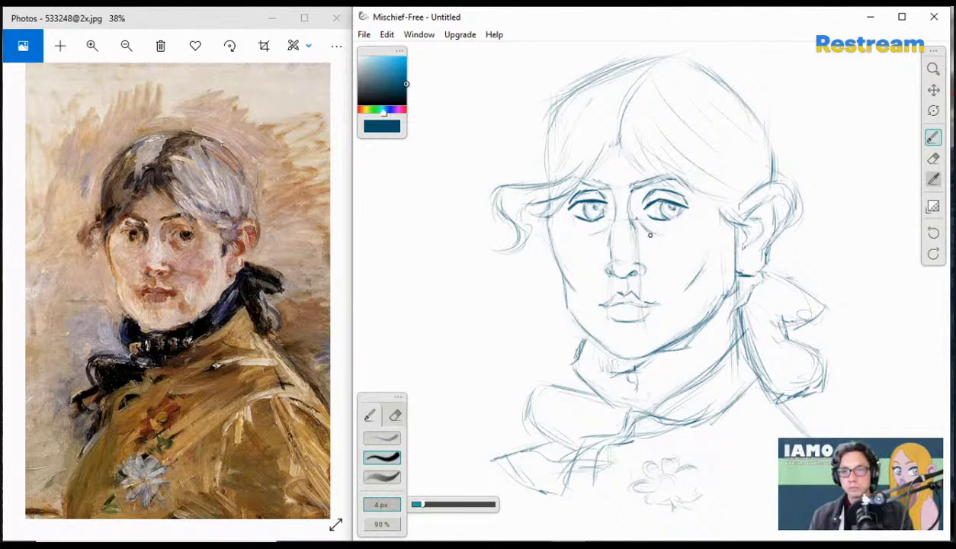
key(ctrl+z)
mouse_move(649, 235)
mouse_down()
mouse_move(676, 213)
mouse_move(668, 227)
mouse_up()
key(ctrl+z)
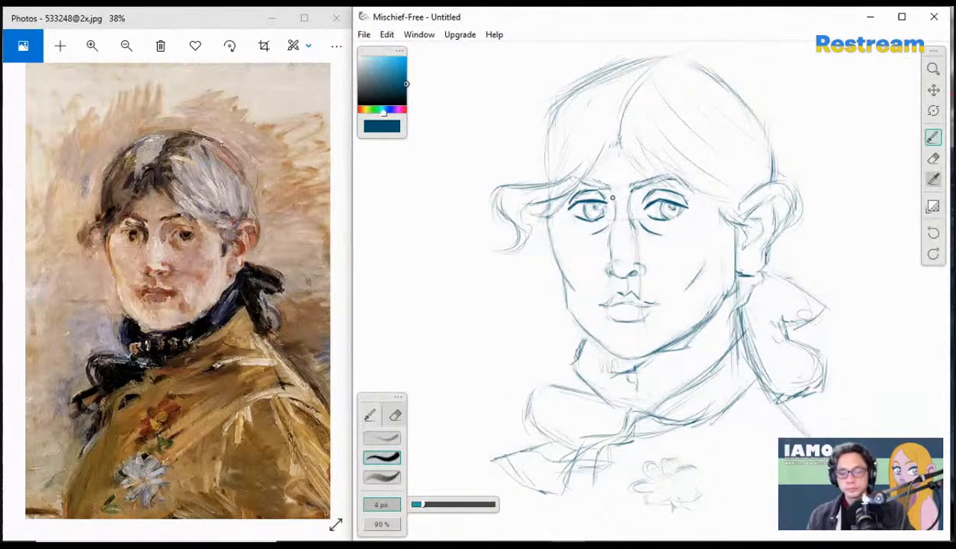
- Ink the curved line from the inner brow down the nose bridge on the viewer's left at 6 px, comparing attempts by undoing and redoing
key(])
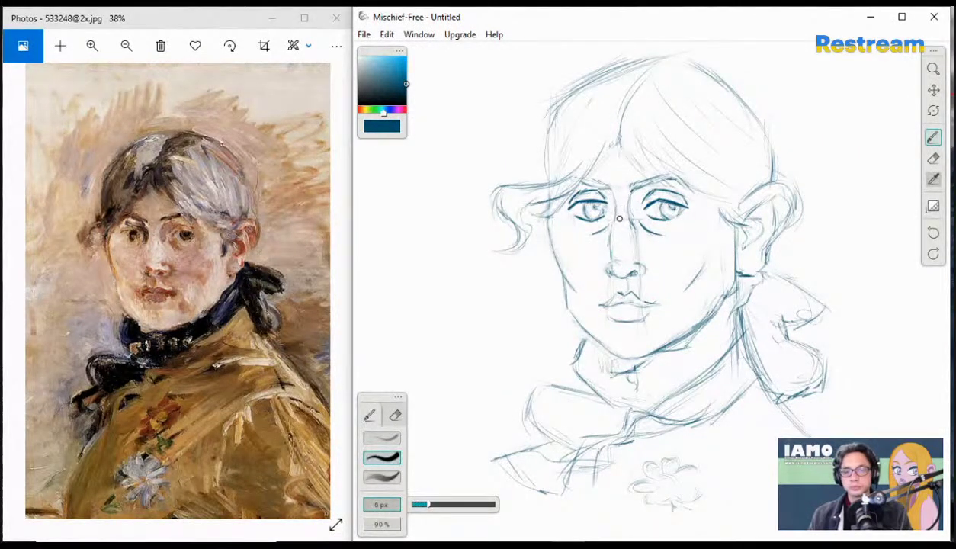
drag(608, 186, 613, 222)
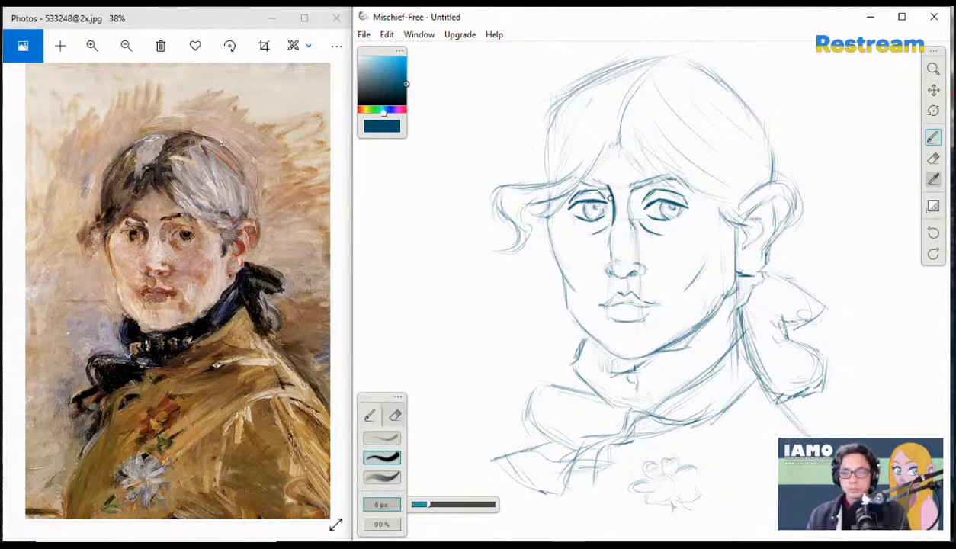
key(ctrl+z)
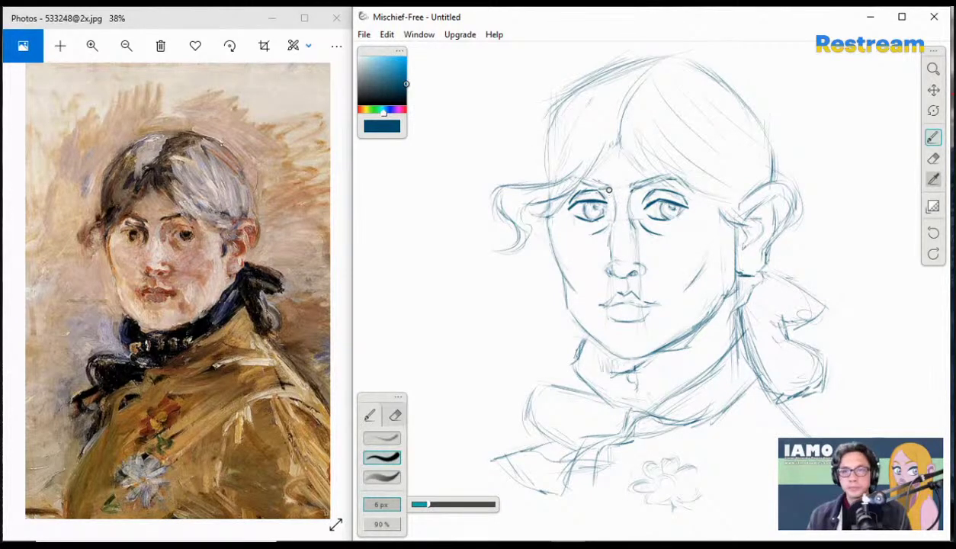
drag(609, 187, 613, 221)
key(ctrl+z)
drag(610, 186, 613, 221)
key(ctrl+z)
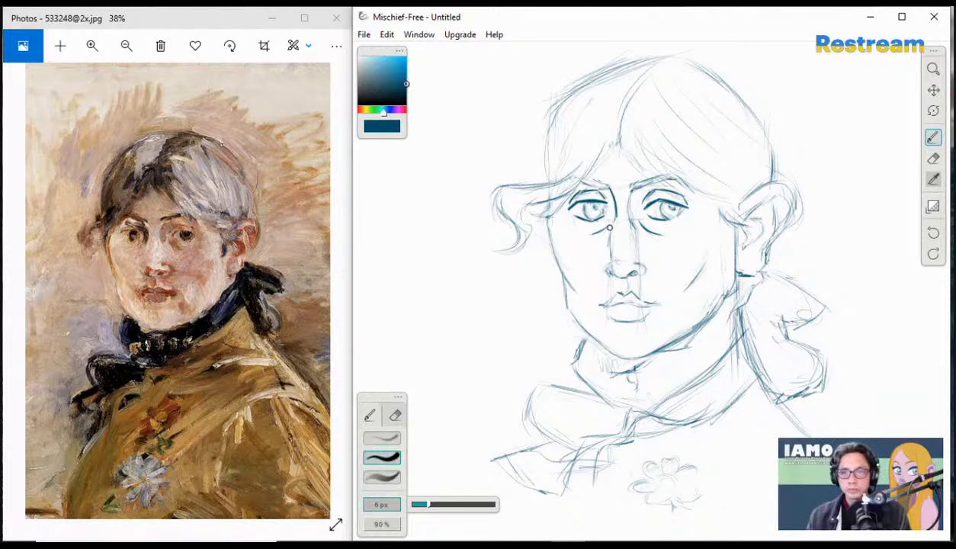
key(ctrl+z)
key(ctrl+y)
key(ctrl+z)
key(ctrl+y)
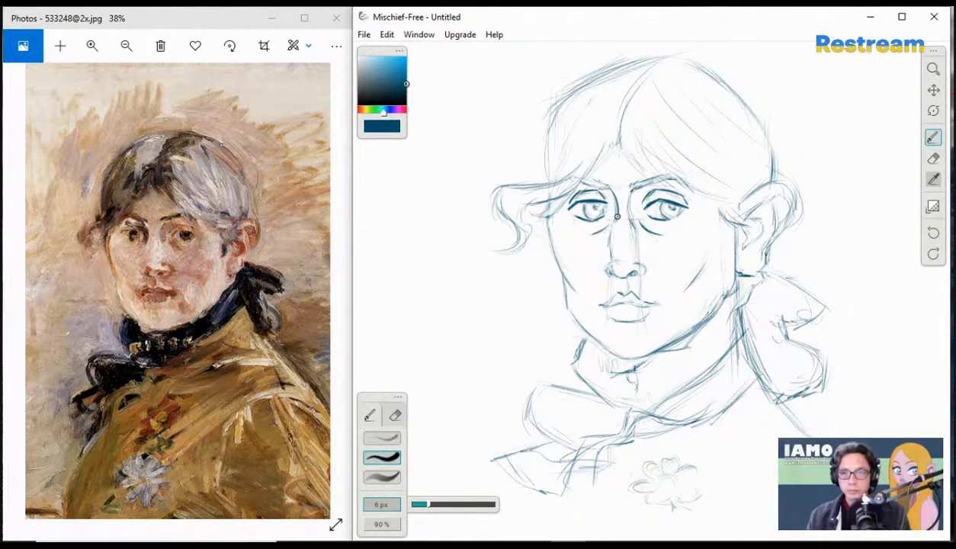
key(ctrl+z)
key(ctrl+y)
key(ctrl+z)
key(ctrl+y)
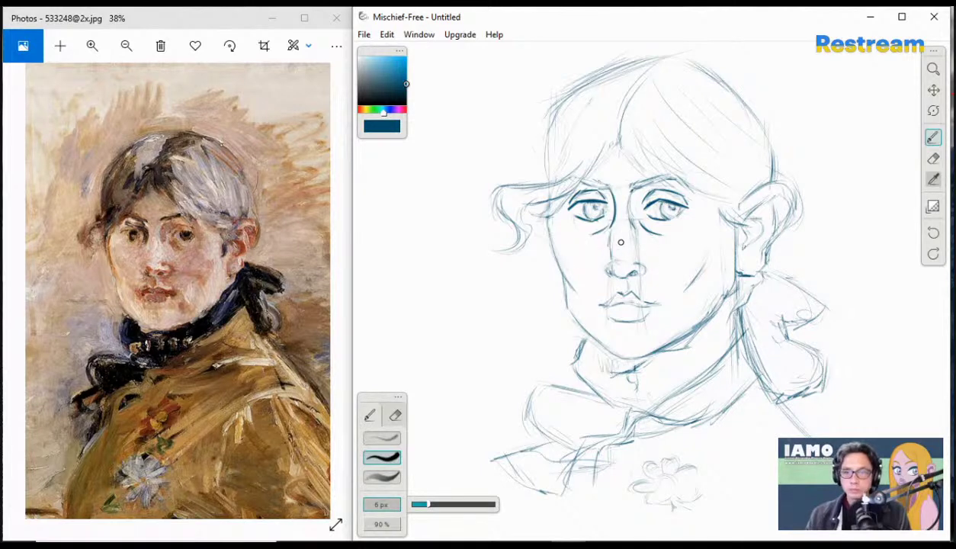
- Extend the nose line on the viewer's left down to the tip, and ink the base of the nose and nostrils
drag(615, 222, 610, 256)
key(ctrl+z)
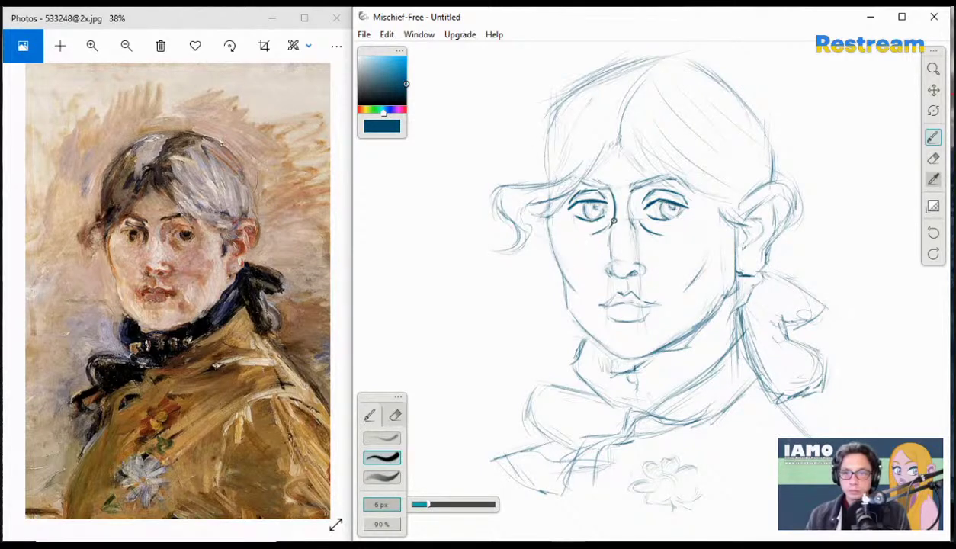
drag(614, 221, 611, 259)
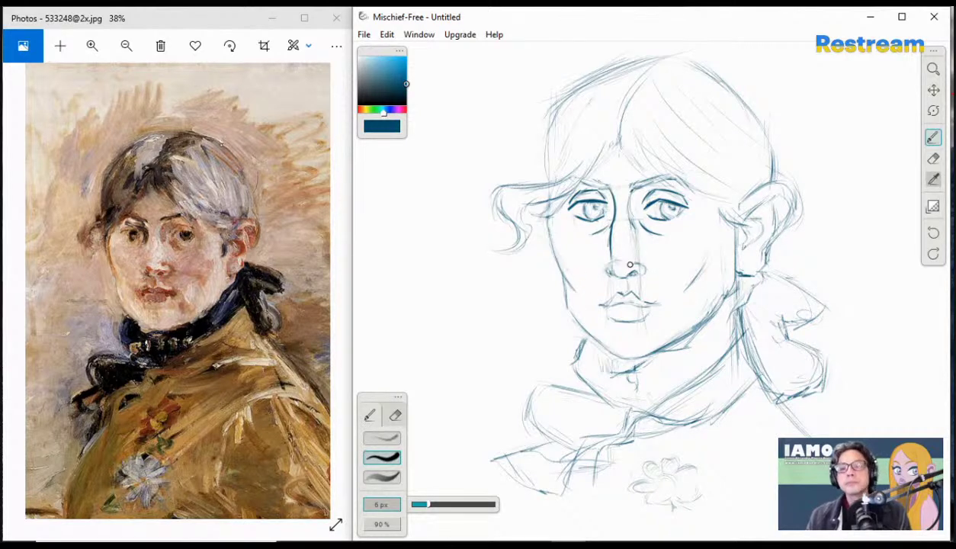
drag(609, 270, 636, 274)
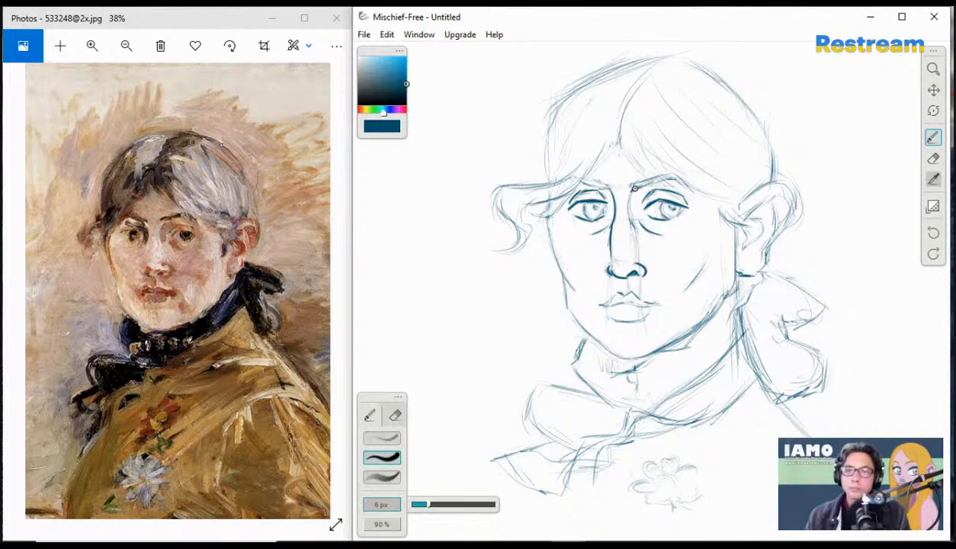
- Ink the nose bridge line on the viewer's right and both eyebrows, and erase stray marks between the brows
drag(634, 188, 630, 221)
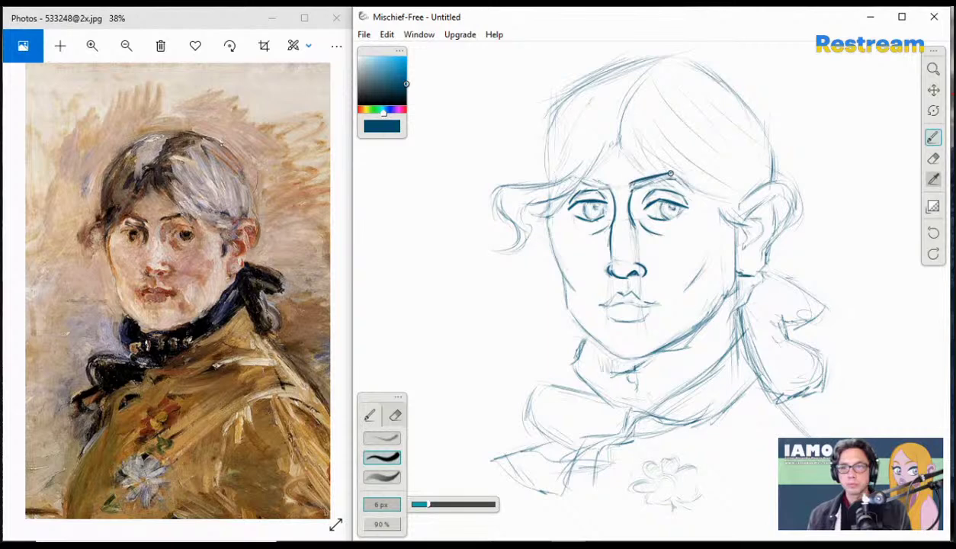
drag(634, 185, 627, 191)
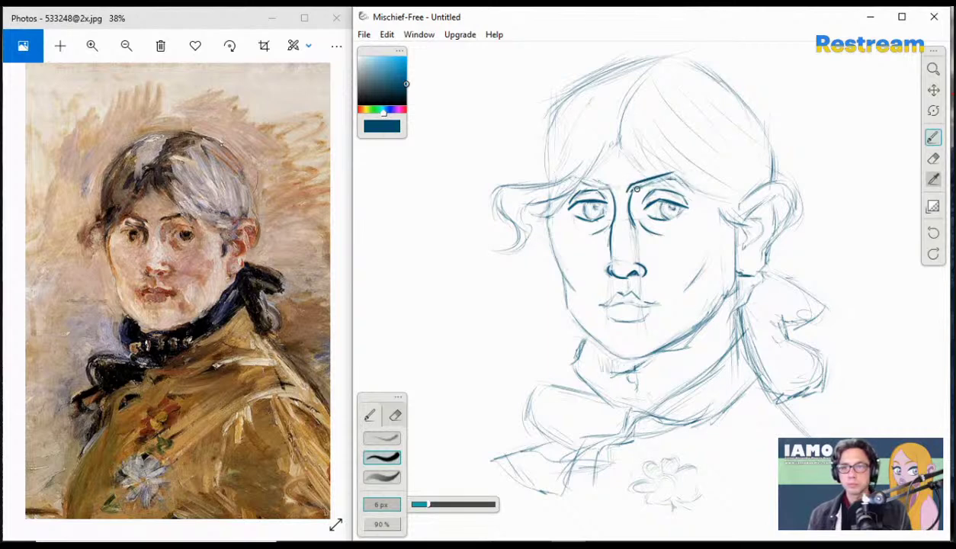
mouse_move(634, 189)
mouse_down()
mouse_move(690, 183)
mouse_move(668, 179)
mouse_move(688, 181)
mouse_move(693, 191)
mouse_up()
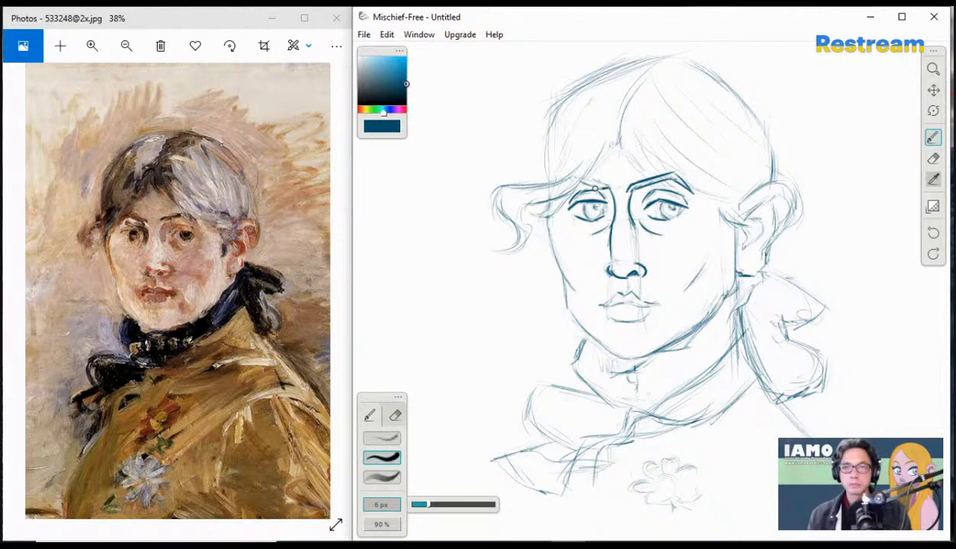
mouse_move(596, 189)
mouse_down()
mouse_move(579, 180)
mouse_move(599, 184)
mouse_up()
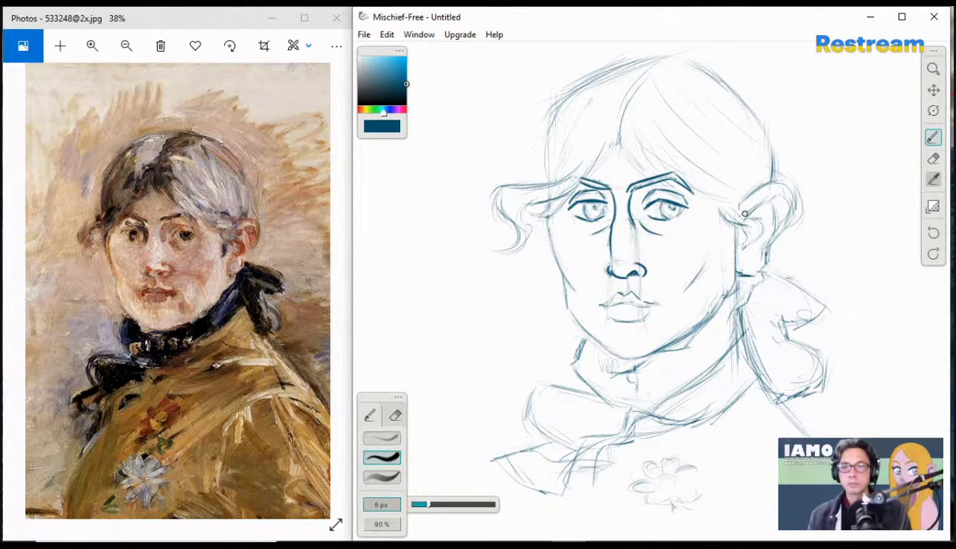
click(933, 158)
drag(624, 195, 631, 186)
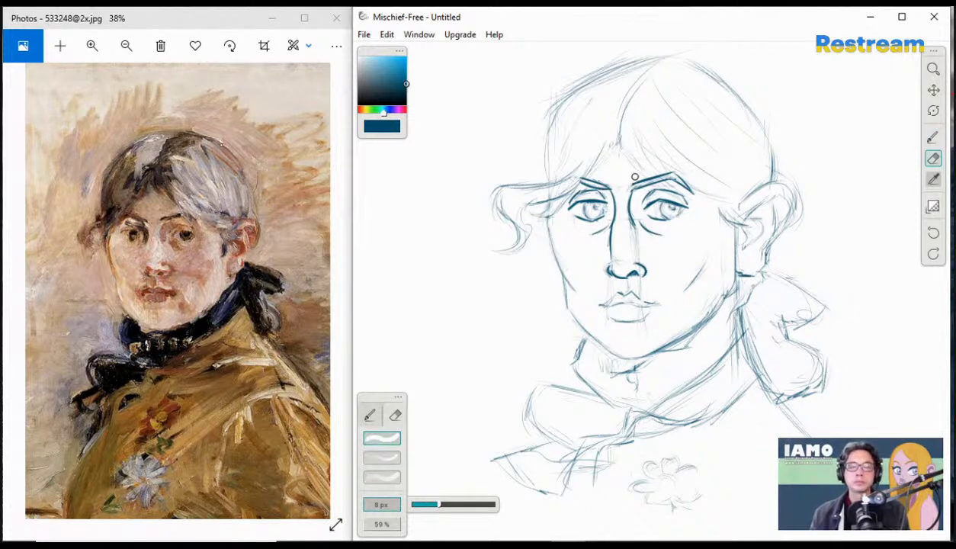
- Ink the mouth with the pen, using 4 px for the lower lip and the short crease beneath it
click(934, 138)
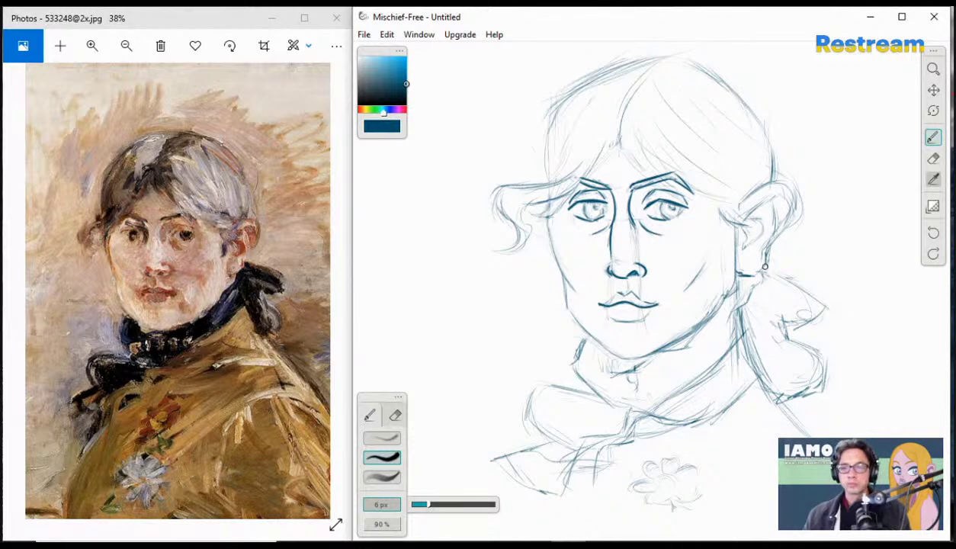
key(bracketleft)
key(bracketleft)
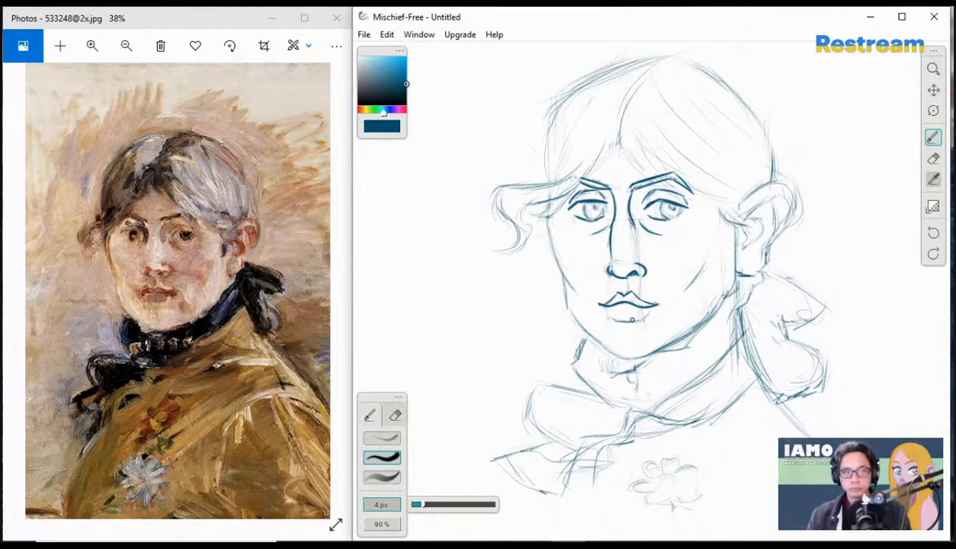
drag(613, 319, 645, 319)
key(ctrl+z)
key(ctrl+z)
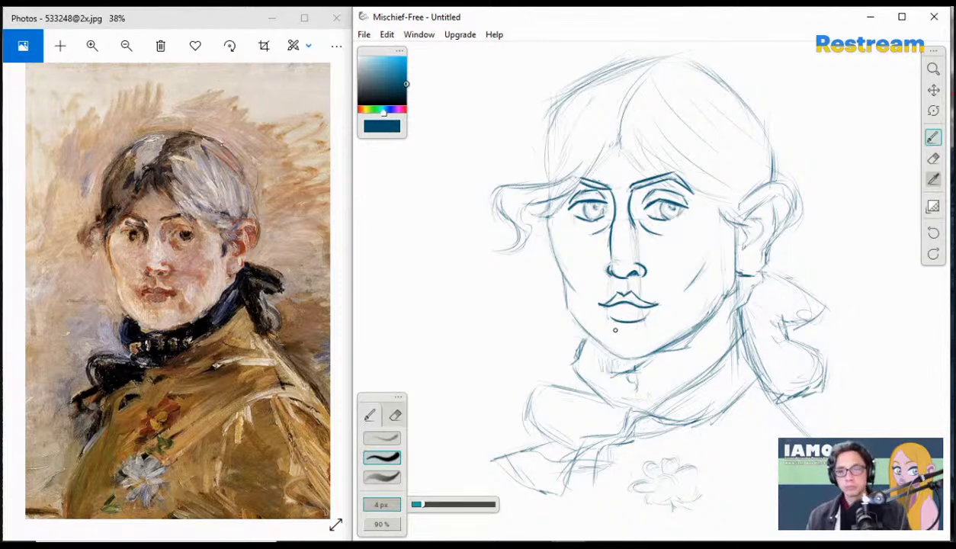
drag(601, 323, 630, 323)
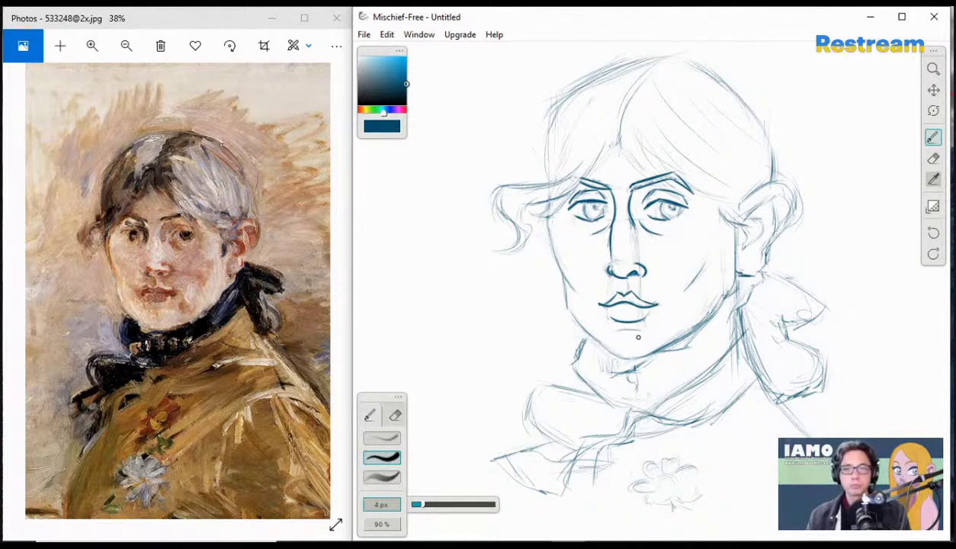
key(ctrl+z)
drag(617, 331, 641, 332)
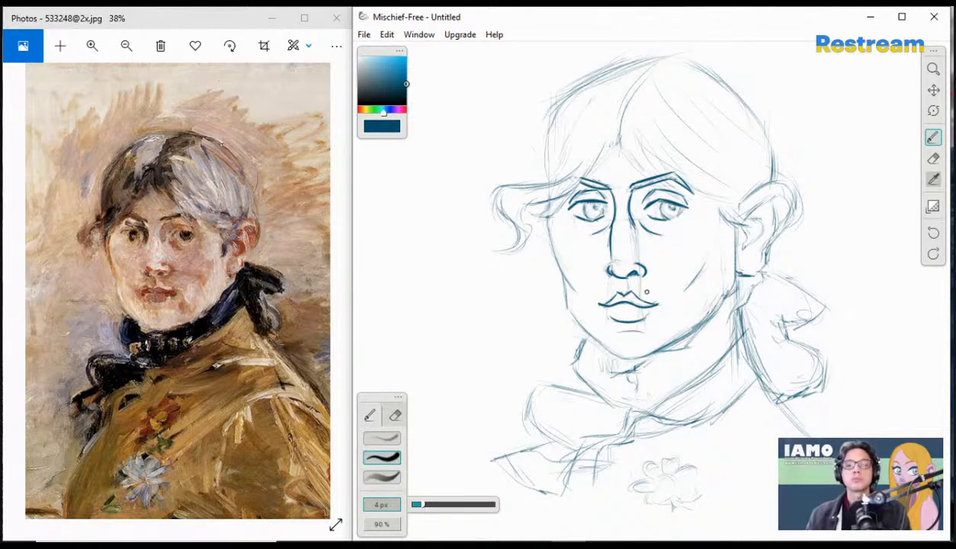
- Set the pen size to 8 px and ink the cheek contour on the viewer's left from the temple down, redrawing unsatisfactory strokes
key(])
key(])
key(])
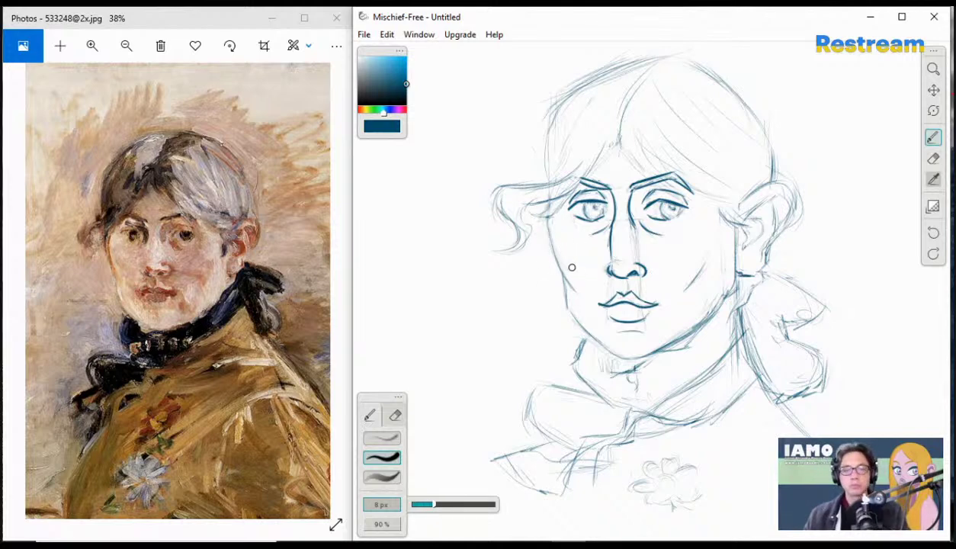
drag(552, 213, 571, 283)
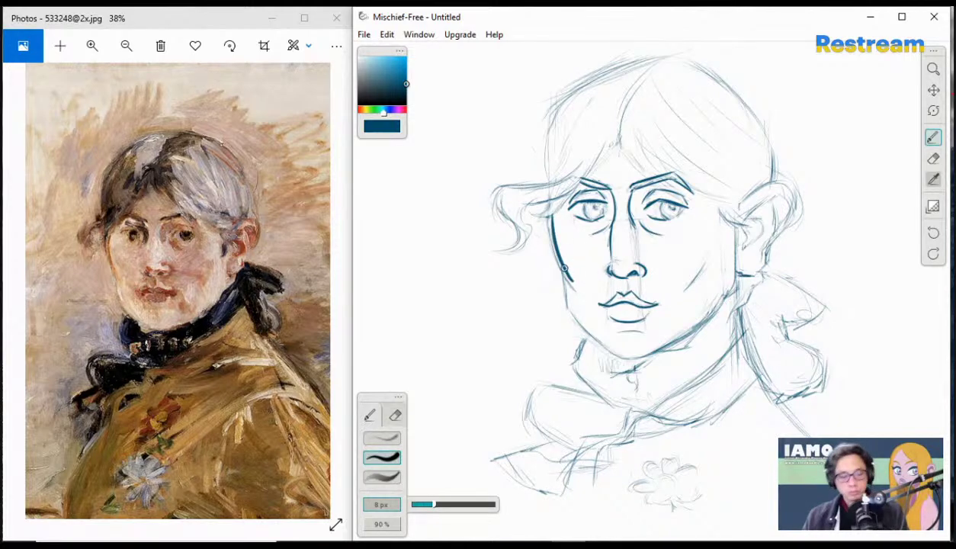
key(ctrl+z)
drag(548, 217, 563, 281)
key(ctrl+z)
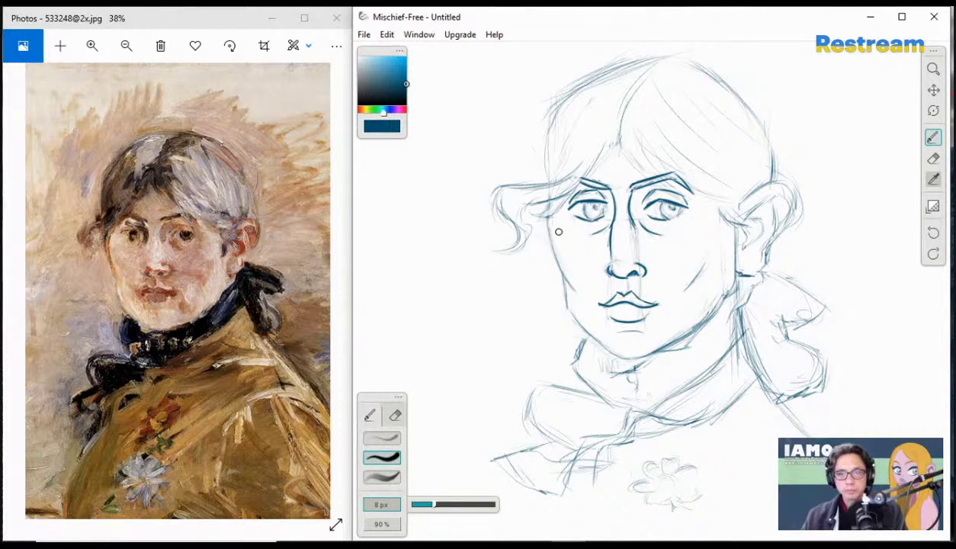
drag(539, 212, 555, 274)
key(ctrl+z)
drag(548, 216, 569, 284)
key(ctrl+z)
key(ctrl+z)
mouse_move(543, 212)
mouse_down()
mouse_move(566, 305)
mouse_move(621, 356)
mouse_up()
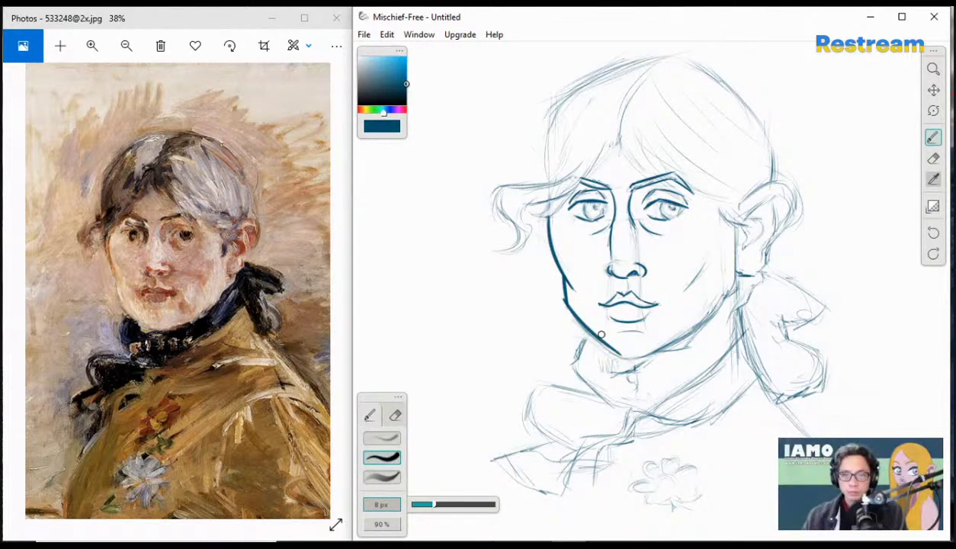
- Ink the jawline on the viewer's left from the cheek down to the chin, undoing and redrawing the stroke until it is smooth
key(ctrl+z)
drag(559, 297, 622, 357)
key(ctrl+z)
drag(566, 304, 624, 356)
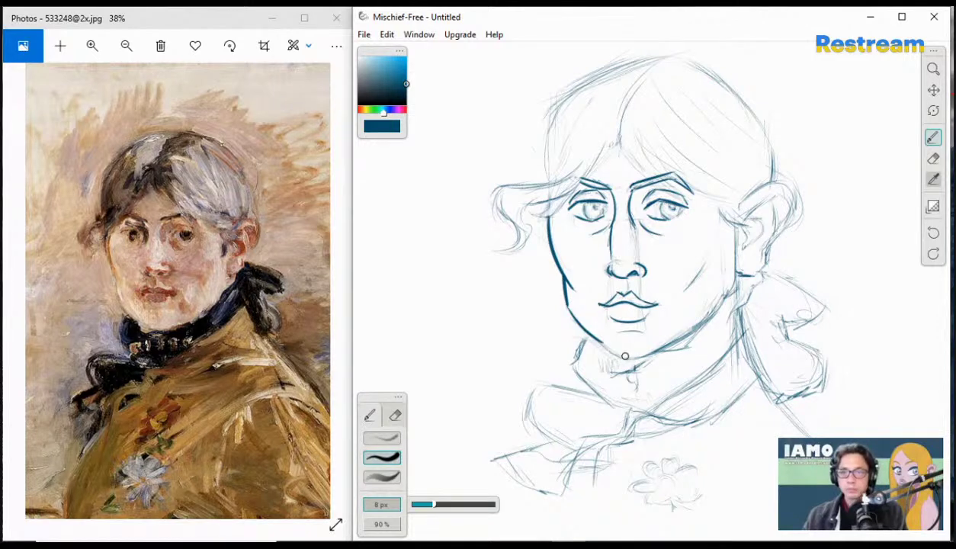
key(ctrl+z)
drag(564, 304, 620, 357)
key(ctrl+z)
drag(565, 305, 613, 352)
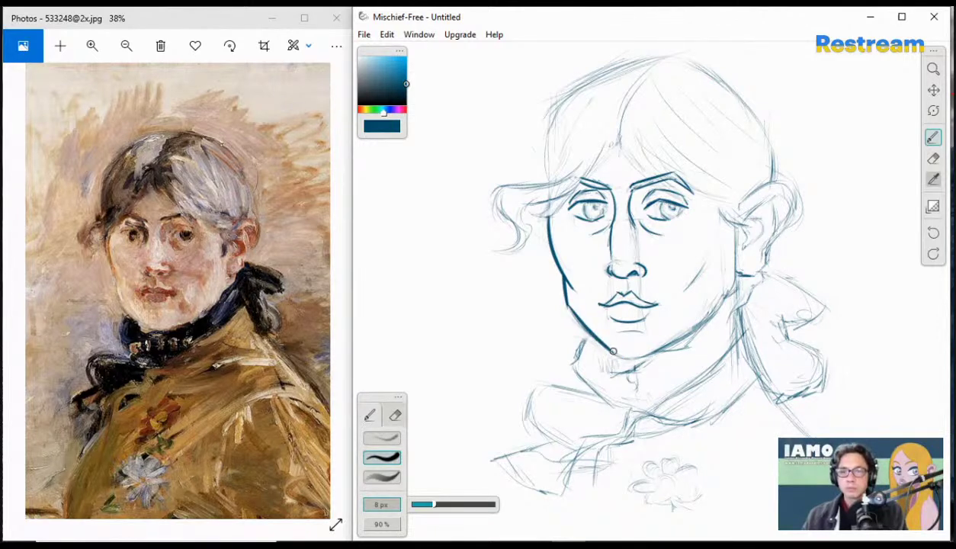
key(ctrl+z)
drag(567, 303, 611, 351)
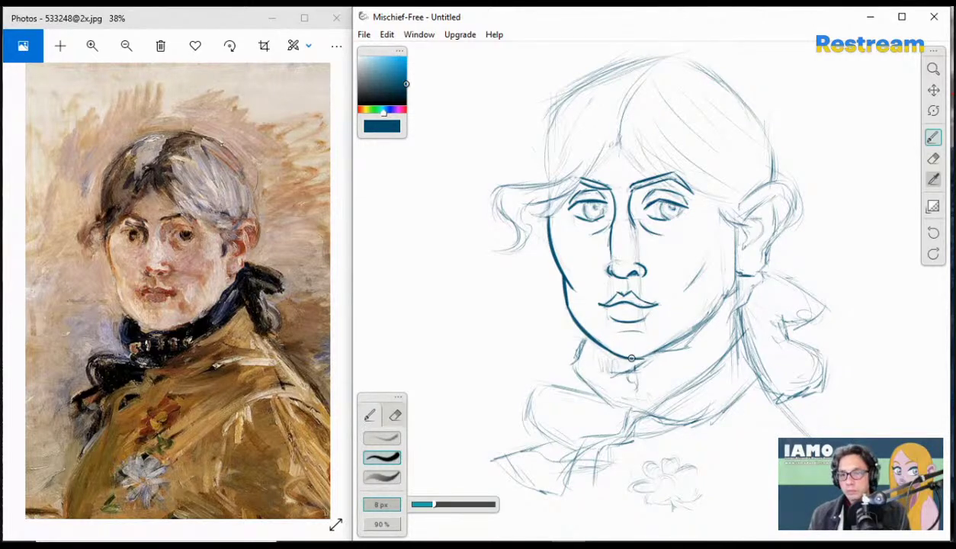
- Ink the underside of the chin and continue the jawline on the viewer's right up to the ear
mouse_move(586, 337)
mouse_down()
mouse_move(625, 358)
mouse_move(645, 341)
mouse_up()
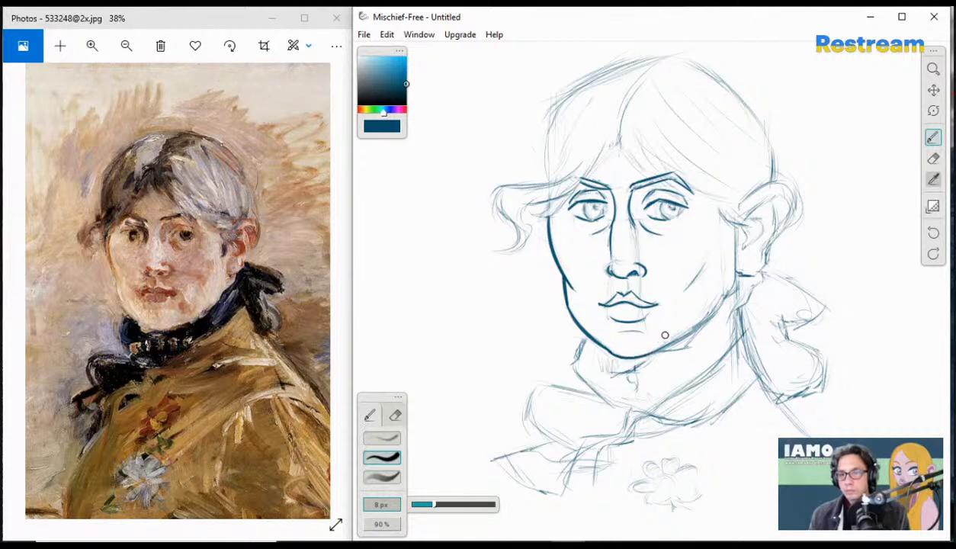
mouse_move(594, 342)
mouse_down()
mouse_move(632, 358)
mouse_move(676, 339)
mouse_move(604, 349)
mouse_move(642, 355)
mouse_up()
key(ctrl+z)
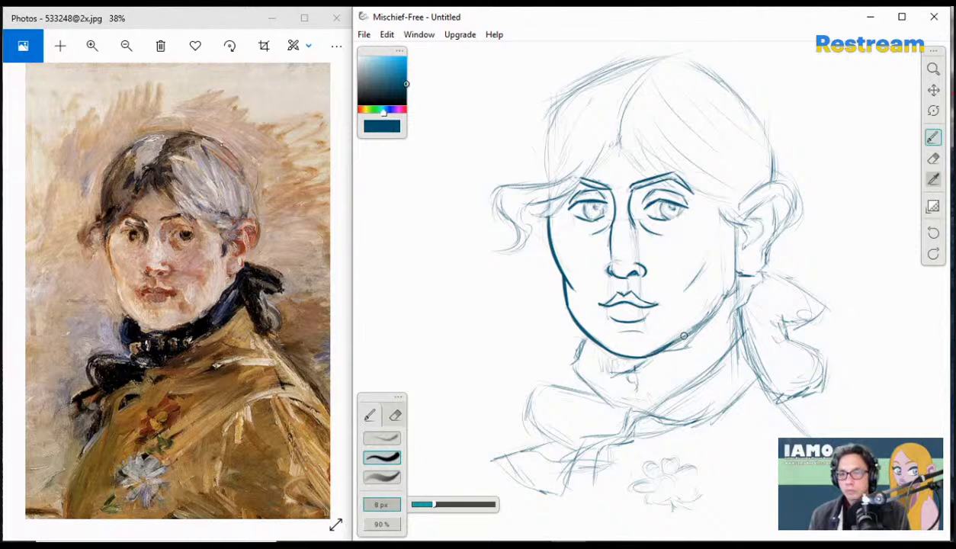
drag(645, 357, 715, 308)
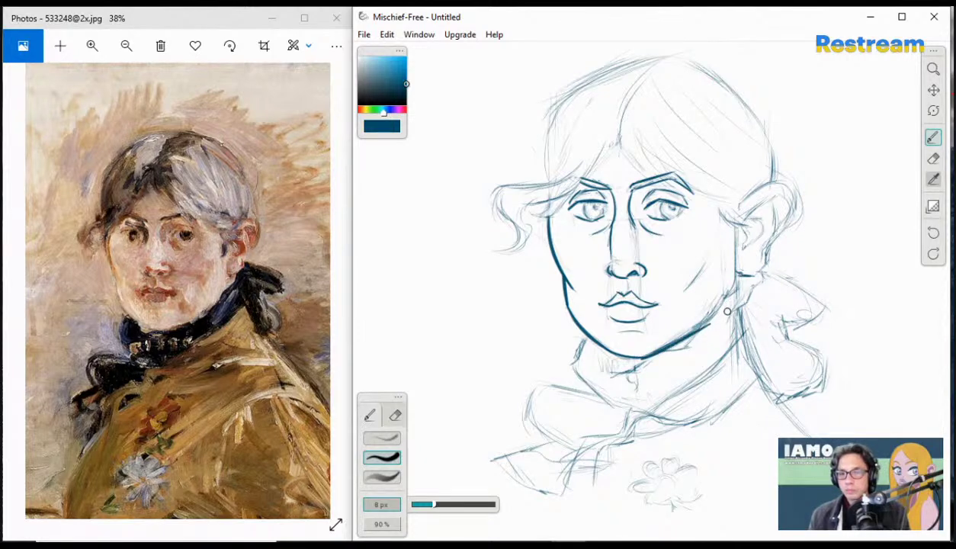
key(ctrl+z)
drag(645, 356, 715, 306)
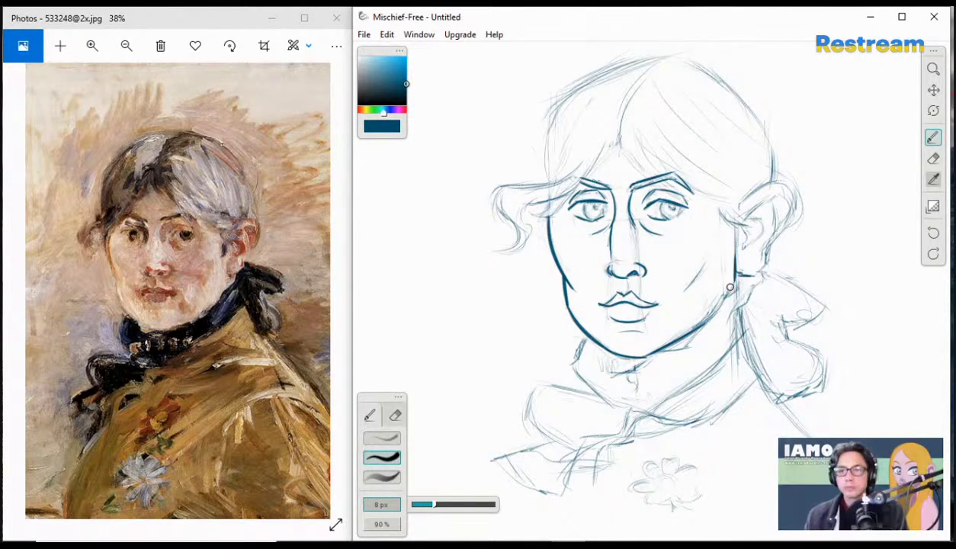
drag(721, 278, 705, 320)
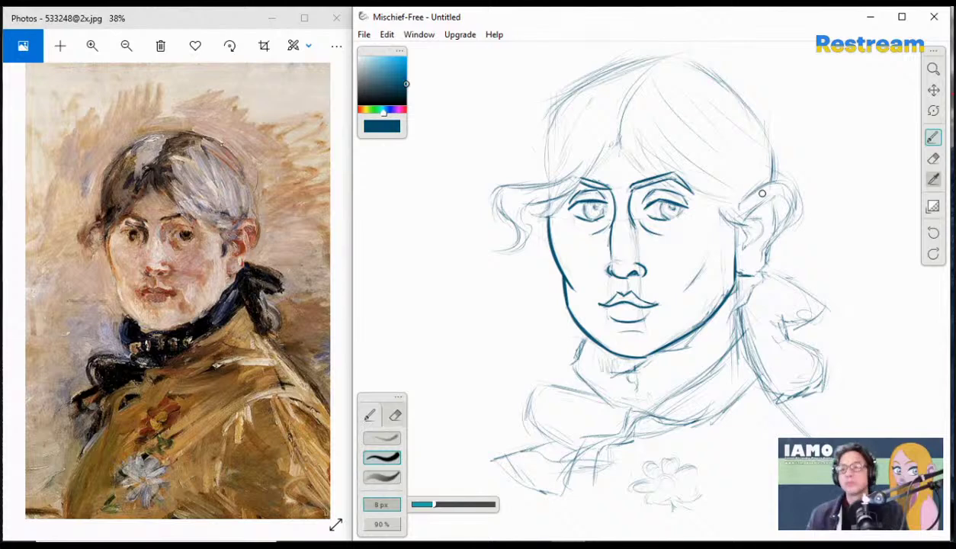
- Ink the outer contour of the ear from its top around to the earlobe and jaw, undoing unwanted strokes
mouse_move(767, 178)
mouse_down()
mouse_move(739, 206)
mouse_move(793, 185)
mouse_move(794, 213)
mouse_move(788, 187)
mouse_move(776, 183)
mouse_move(799, 203)
mouse_move(783, 222)
mouse_move(787, 186)
mouse_move(775, 184)
mouse_move(793, 201)
mouse_move(778, 222)
mouse_move(796, 211)
mouse_move(786, 216)
mouse_move(795, 201)
mouse_move(755, 276)
mouse_up()
key(ctrl+z)
key(ctrl+z)
key(ctrl+z)
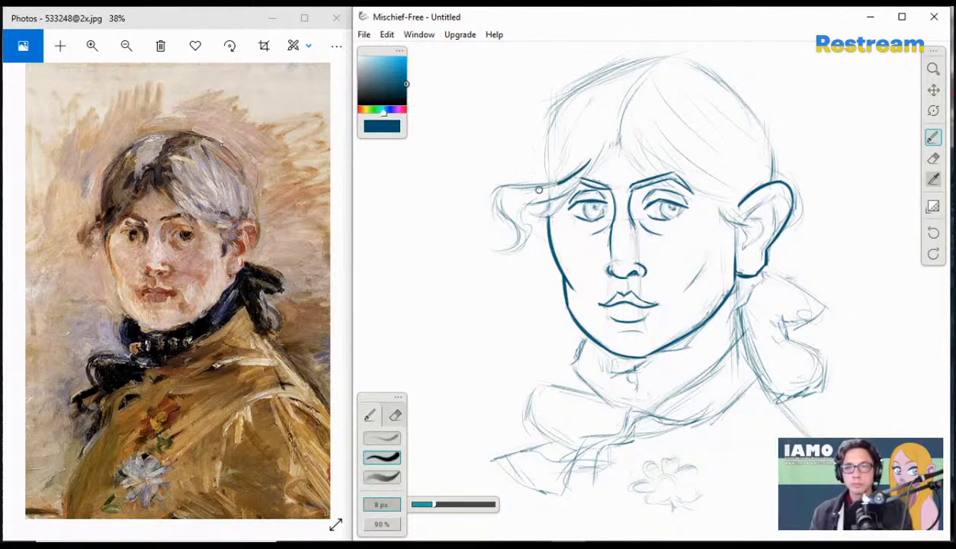
- Ink the upper edge of the hair lock sweeping outward from the forehead and curving down beside the face on the viewer's left
drag(585, 165, 505, 186)
key(ctrl+z)
mouse_move(582, 163)
mouse_down()
mouse_move(486, 195)
mouse_move(484, 209)
mouse_up()
key(ctrl+z)
key(ctrl+z)
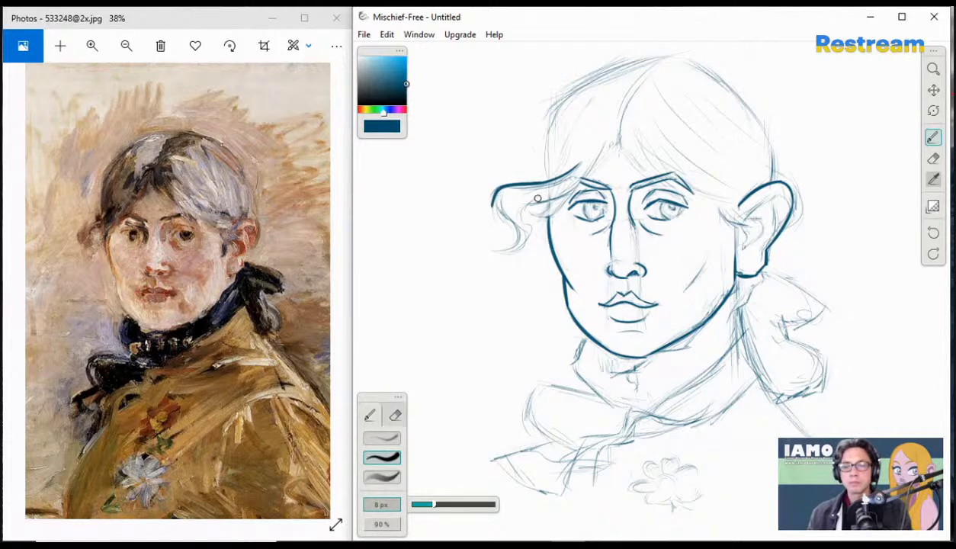
key(ctrl+z)
mouse_move(535, 185)
mouse_down()
mouse_move(506, 210)
mouse_move(508, 185)
mouse_move(518, 219)
mouse_move(505, 198)
mouse_move(508, 187)
mouse_move(515, 226)
mouse_move(503, 191)
mouse_move(514, 249)
mouse_up()
key(ctrl+z)
key(ctrl+z)
key(ctrl+z)
key(ctrl+z)
key(ctrl+z)
drag(499, 208, 516, 244)
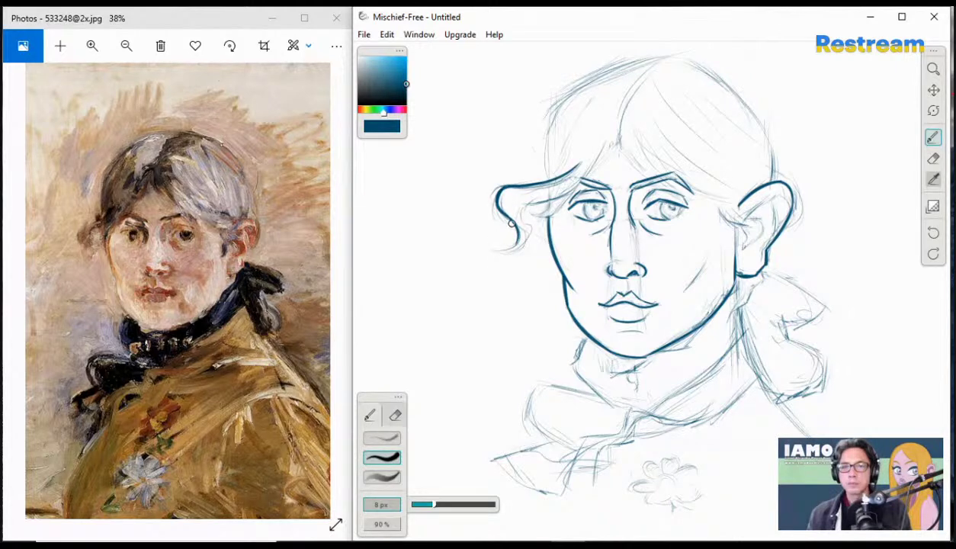
- Finish the outer edge of the hair lock with an outward-flicking tip, redrawing the lower curl
mouse_move(500, 210)
mouse_down()
mouse_move(506, 250)
mouse_move(513, 231)
mouse_move(500, 210)
mouse_move(512, 247)
mouse_move(527, 236)
mouse_move(501, 246)
mouse_move(524, 232)
mouse_move(516, 230)
mouse_move(481, 240)
mouse_up()
key(ctrl+z)
drag(500, 209, 489, 254)
key(ctrl+z)
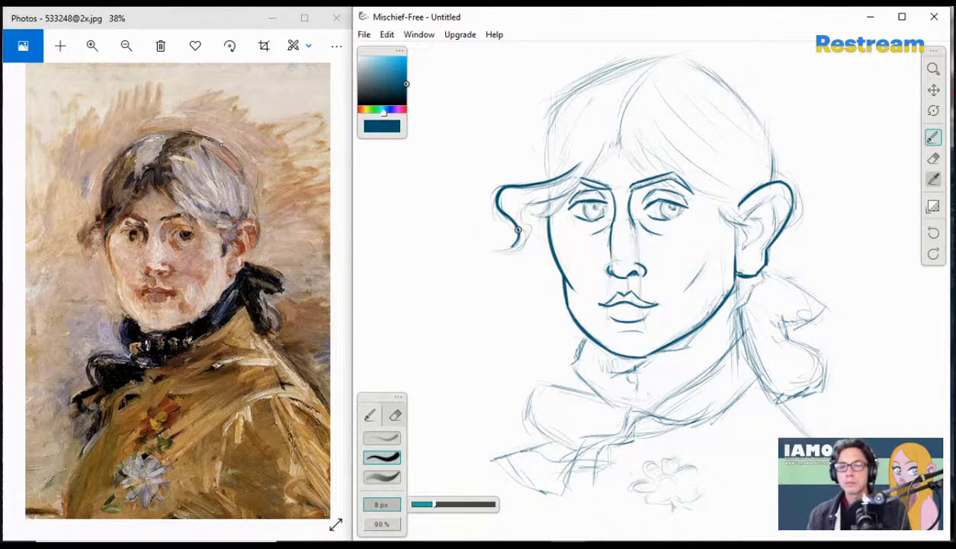
drag(518, 229, 492, 251)
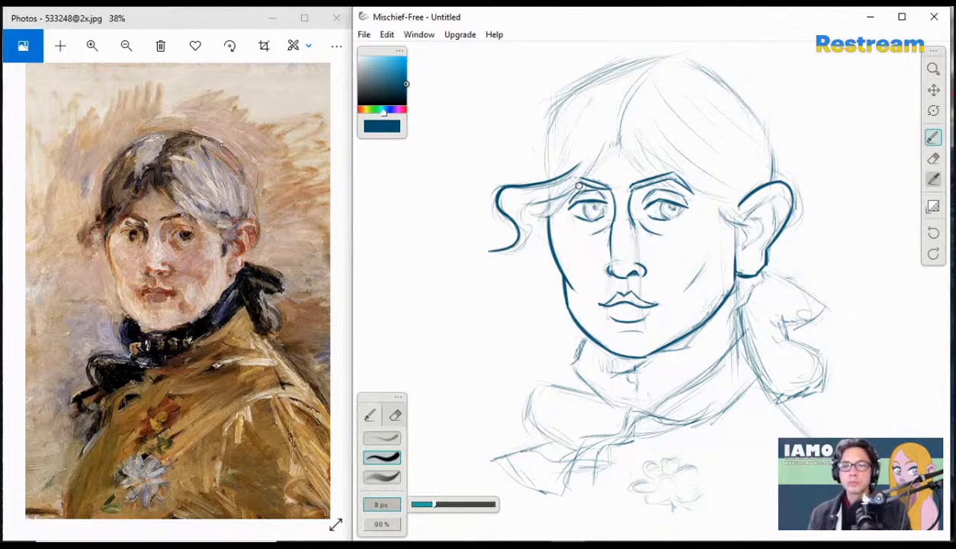
- Ink the lower edge of the hair lock from the outer brow and start its inner curl
drag(583, 172, 536, 205)
key(ctrl+z)
drag(583, 175, 511, 200)
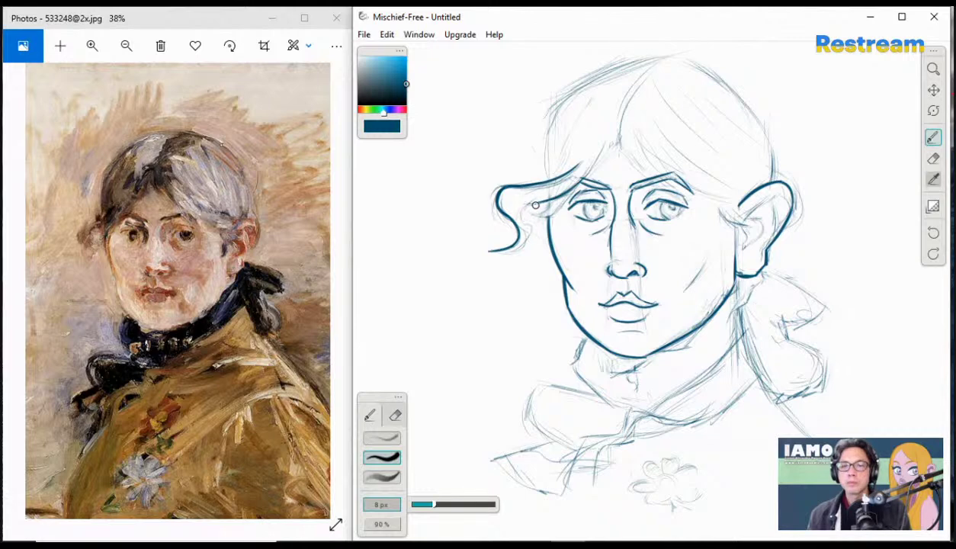
mouse_move(535, 204)
mouse_down()
mouse_move(549, 227)
mouse_move(499, 255)
mouse_up()
key(ctrl+z)
drag(523, 222, 498, 257)
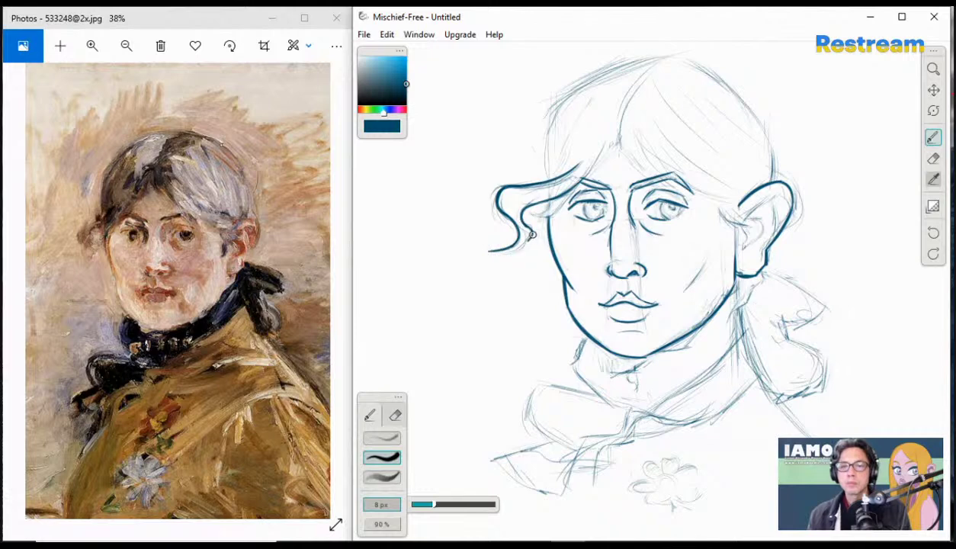
- Ink the inner curve of the hair lock down to its tip, undoing and comparing several attempts at the closing stroke
drag(501, 251, 488, 255)
key(ctrl+z)
drag(526, 224, 489, 253)
key(ctrl+z)
key(ctrl+z)
drag(526, 225, 495, 252)
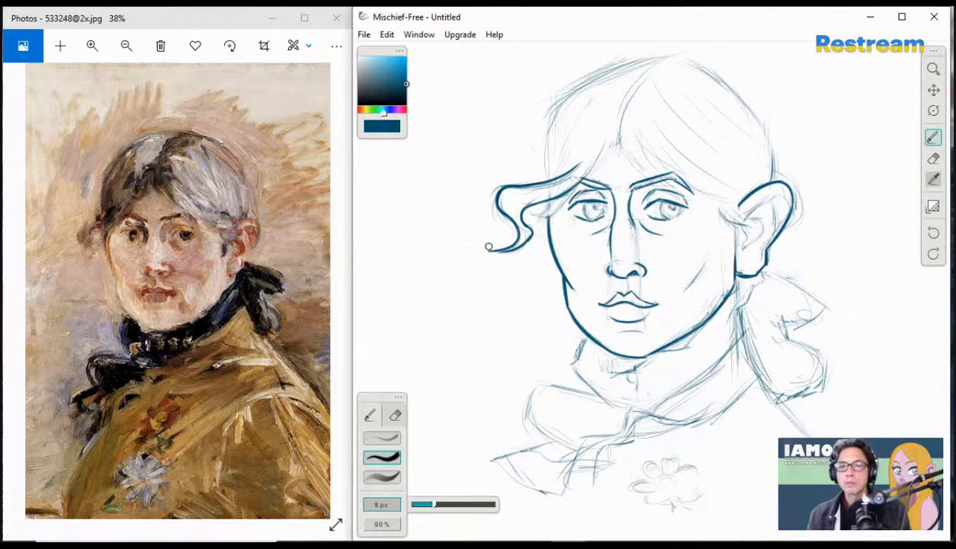
key(ctrl+z)
drag(526, 225, 480, 248)
key(ctrl+z)
key(ctrl+z)
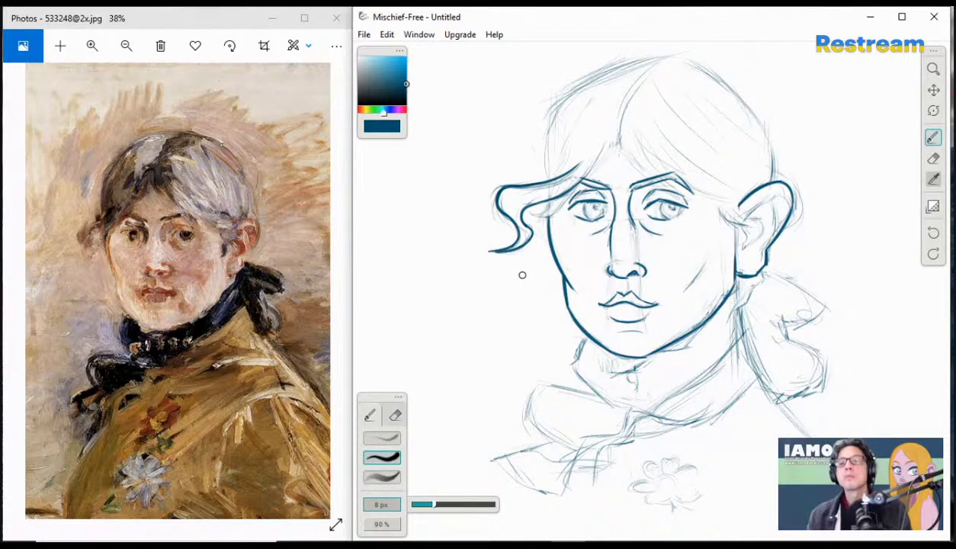
key(ctrl+z)
drag(532, 232, 500, 253)
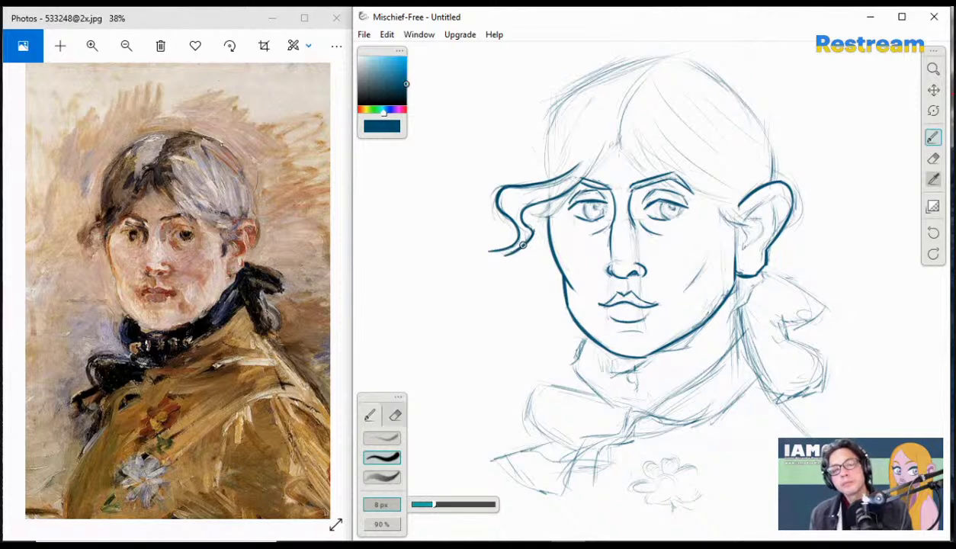
key(ctrl+z)
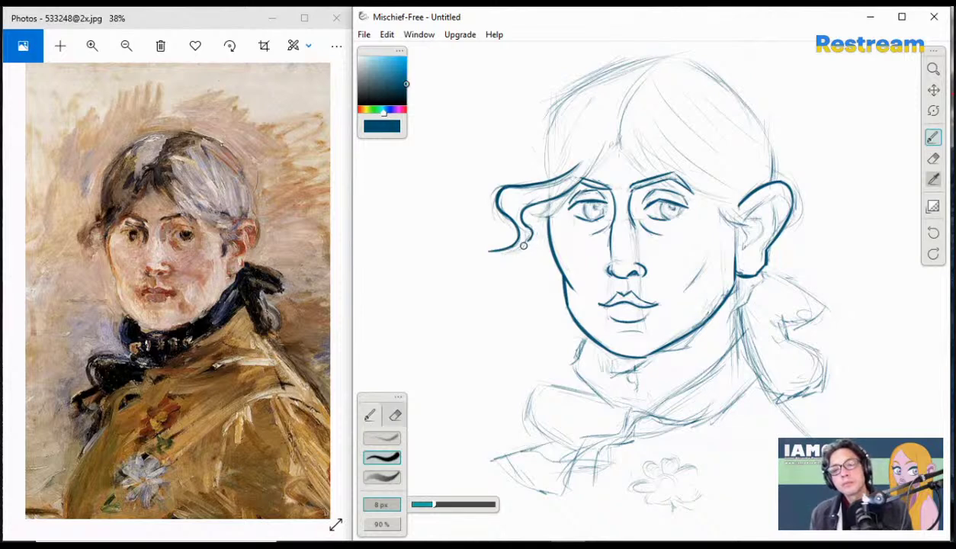
drag(524, 246, 494, 251)
key(ctrl+z)
key(ctrl+z)
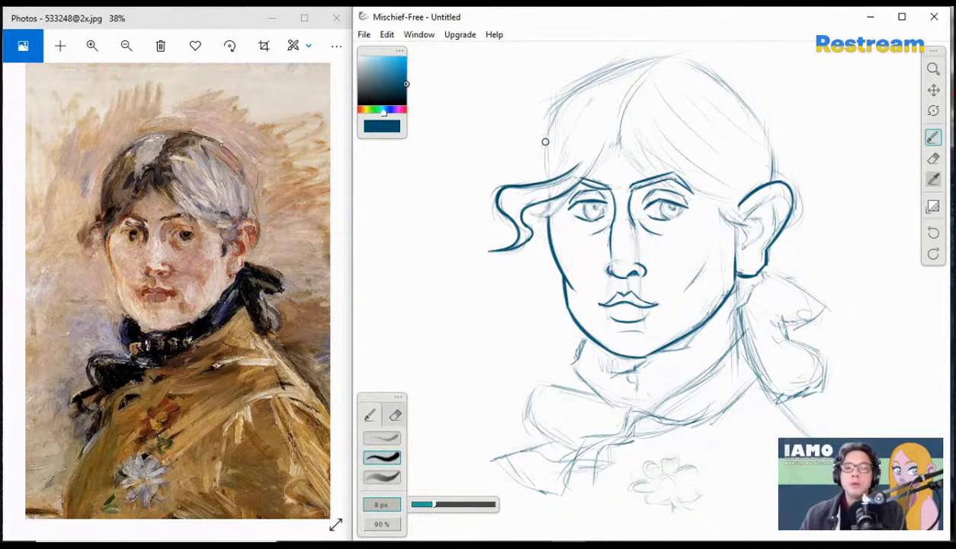
- Ink the side contour of the hair on the viewer's left down to the top of the lock
mouse_move(555, 115)
mouse_down()
mouse_move(546, 198)
mouse_move(575, 93)
mouse_up()
key(ctrl+z)
key(ctrl+z)
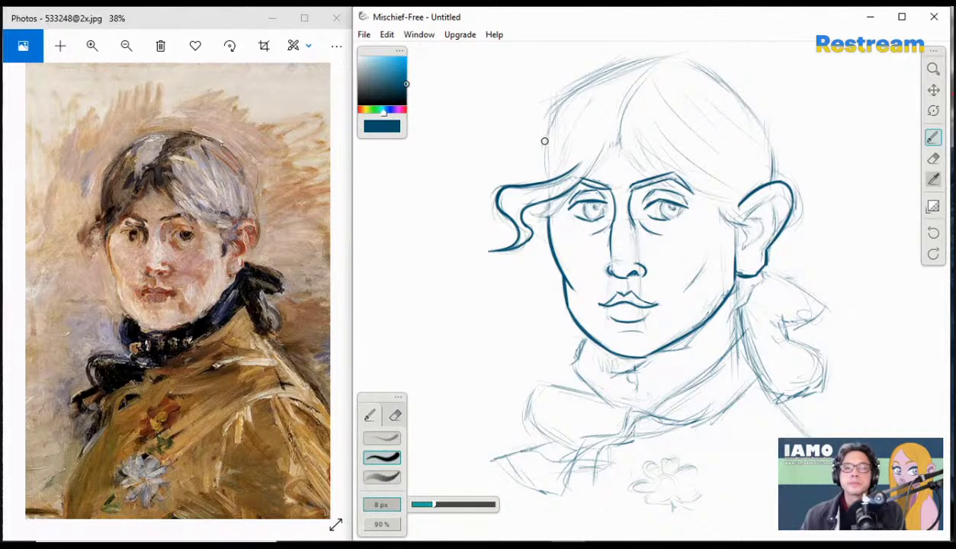
drag(554, 115, 548, 175)
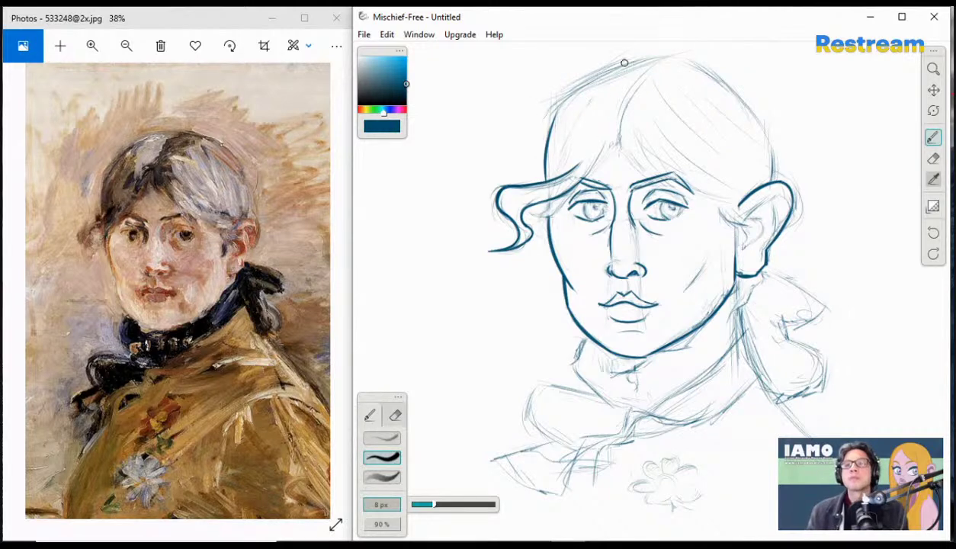
- Ink the top contour of the hair from the crown toward the viewer's left side, undoing and redrawing the arc
drag(649, 57, 564, 94)
key(ctrl+z)
mouse_move(666, 57)
mouse_down()
mouse_move(618, 65)
mouse_move(550, 114)
mouse_up()
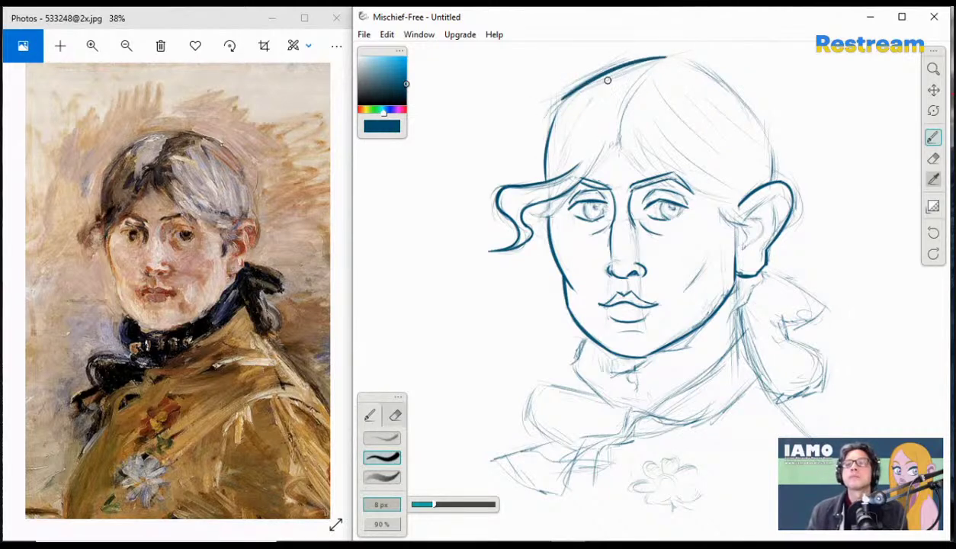
key(ctrl+z)
drag(653, 58, 553, 105)
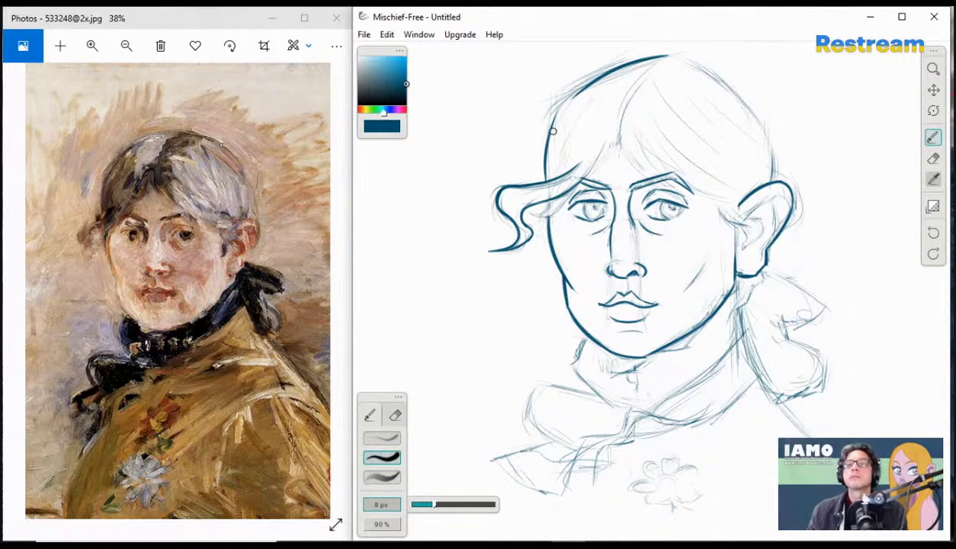
key(ctrl+z)
drag(664, 55, 570, 90)
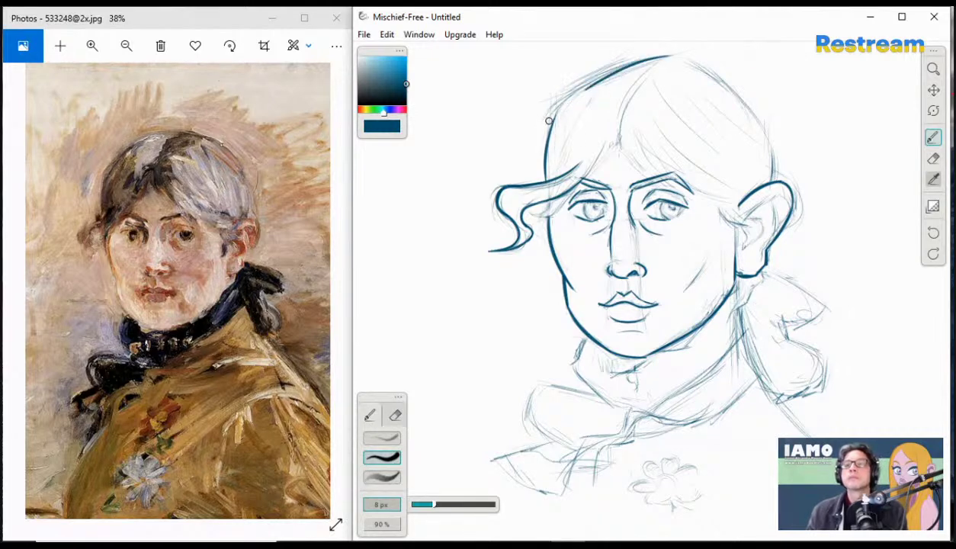
key(ctrl+z)
drag(661, 55, 558, 112)
key(ctrl+z)
mouse_move(664, 56)
mouse_down()
mouse_move(572, 108)
mouse_move(549, 137)
mouse_up()
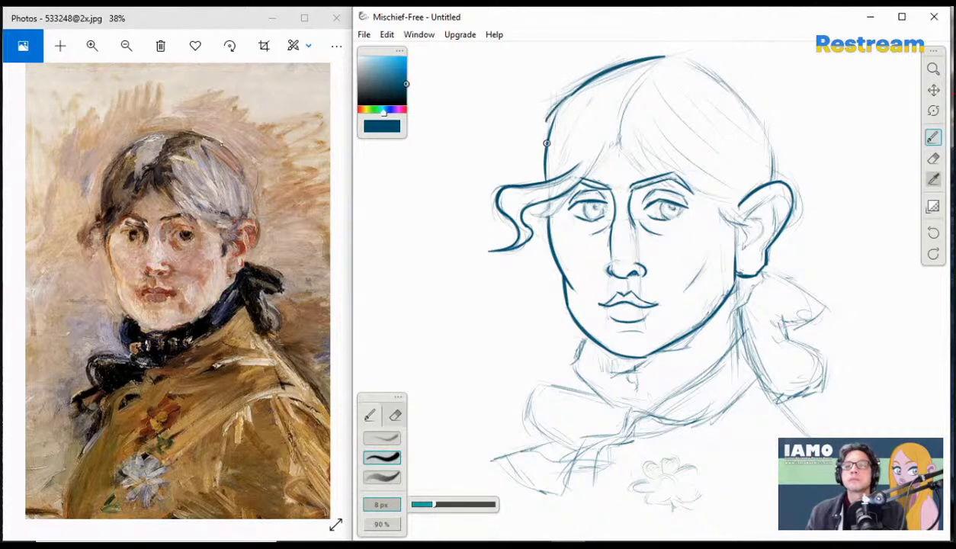
- Join the crown arc to the side contour of the hair on the viewer's left with a smooth connecting stroke
key(ctrl+z)
drag(581, 86, 552, 131)
key(ctrl+z)
drag(581, 86, 556, 136)
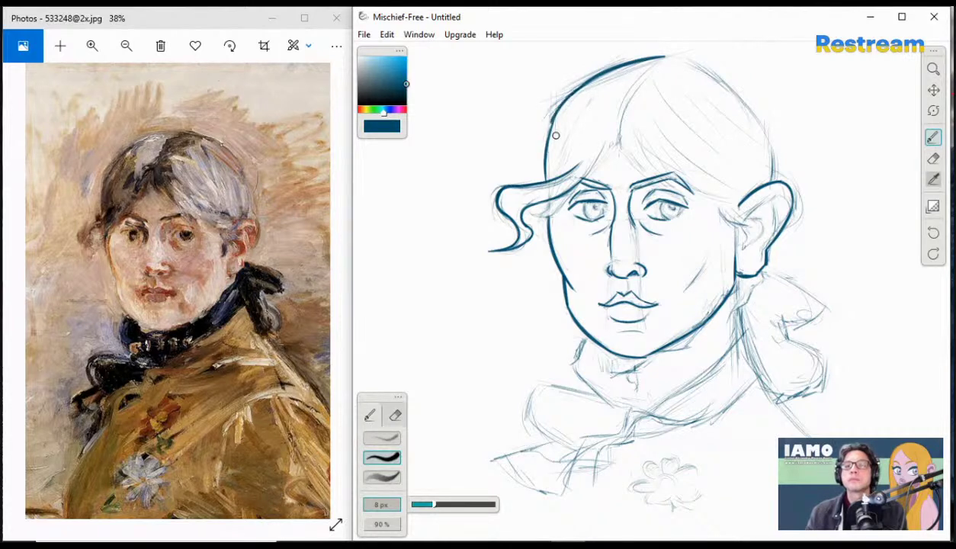
key(ctrl+z)
mouse_move(579, 80)
mouse_down()
mouse_move(566, 101)
mouse_move(549, 149)
mouse_up()
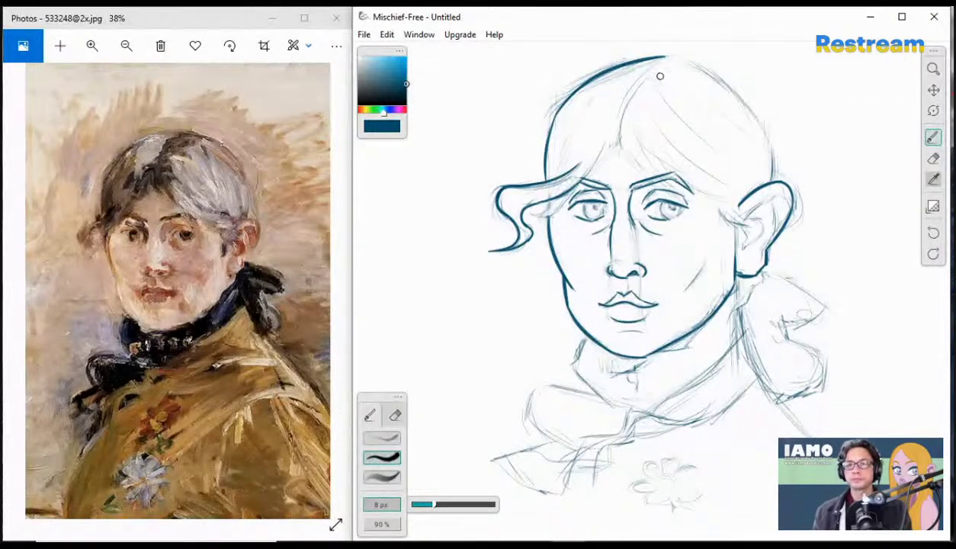
- Sketch a jagged edge along the hair parting below the crown with the light pencil brush
click(382, 438)
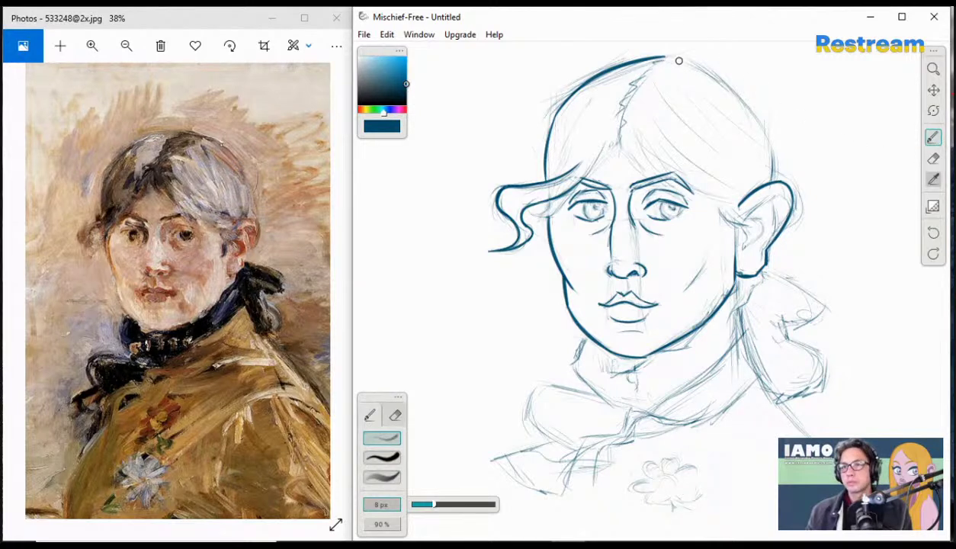
- Ink the top contour of the hair from the crown toward the viewer's right with the bold 8 px brush, undoing and redrawing the arc
click(395, 456)
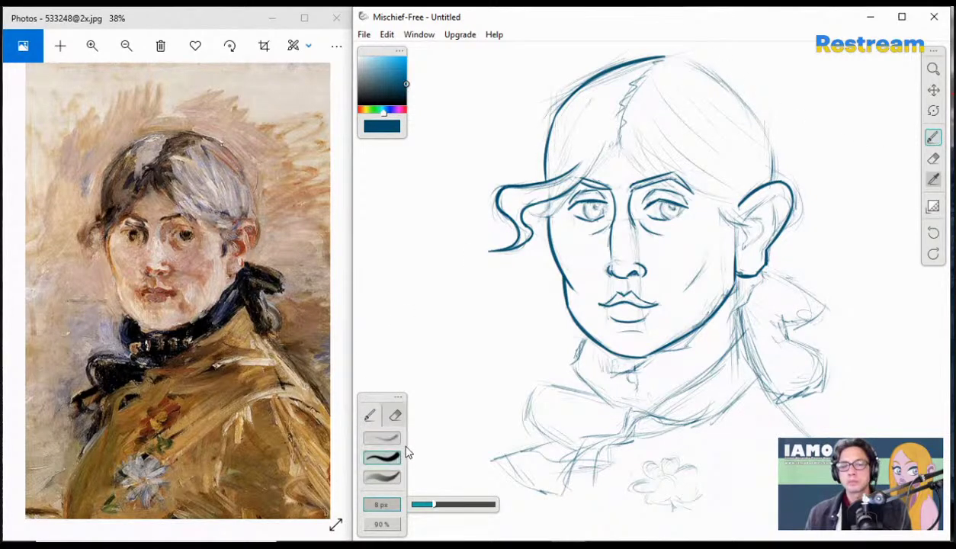
drag(667, 59, 743, 113)
key(ctrl+z)
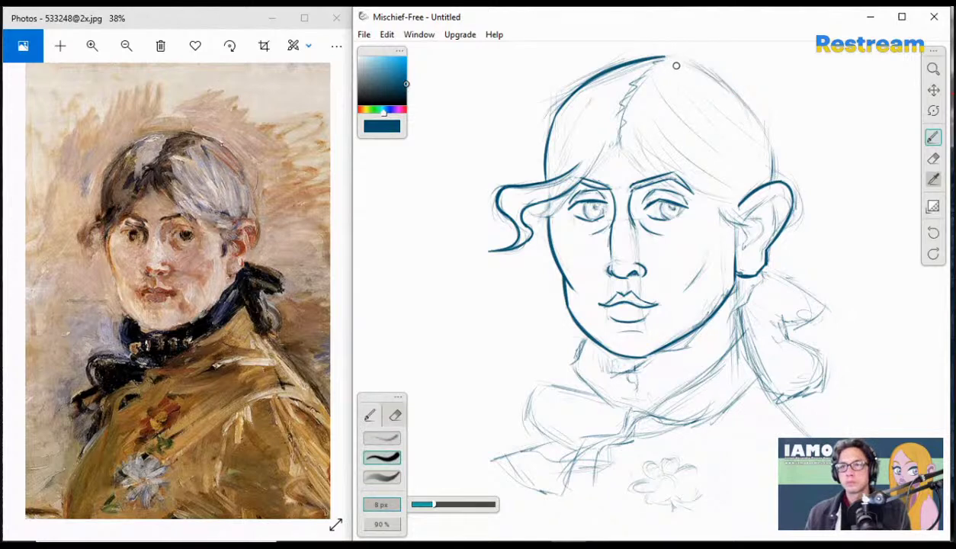
drag(669, 61, 776, 154)
key(ctrl+z)
drag(667, 58, 738, 110)
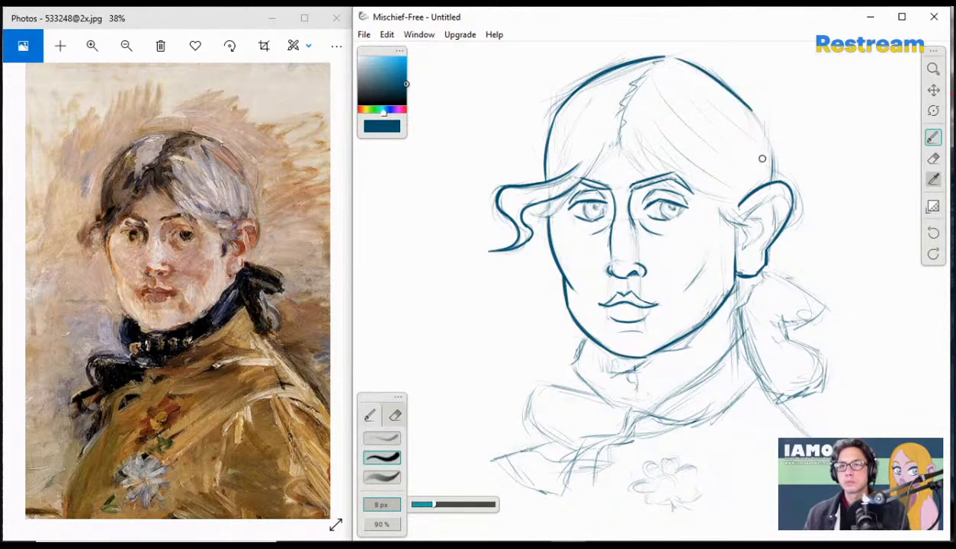
key(ctrl+z)
drag(665, 55, 751, 122)
key(ctrl+z)
drag(661, 55, 751, 122)
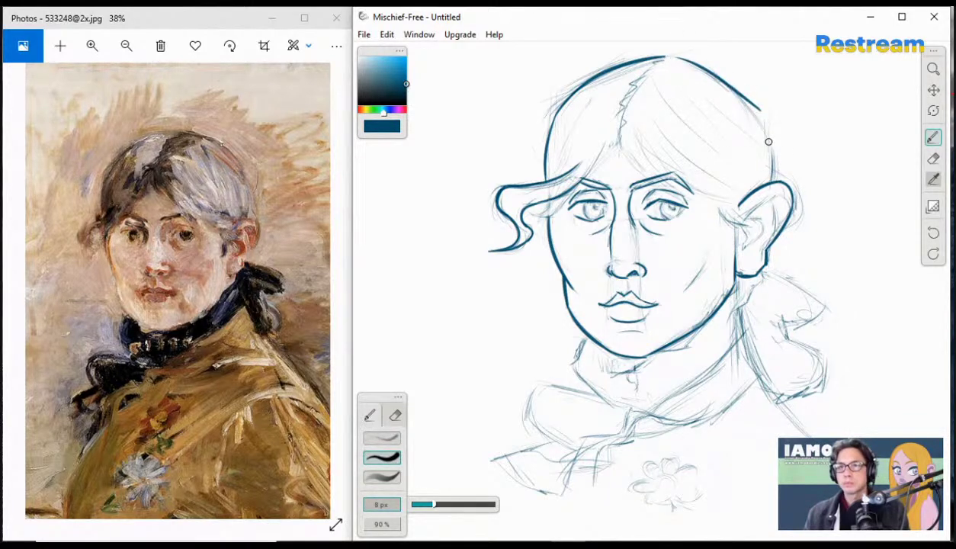
key(ctrl+z)
mouse_move(667, 57)
mouse_down()
mouse_move(751, 118)
mouse_move(668, 57)
mouse_move(731, 104)
mouse_move(767, 164)
mouse_up()
key(ctrl+z)
key(ctrl+z)
- Try to extend the crown arc down the side of the hair on the viewer's right, undoing each stroke
drag(713, 85, 767, 155)
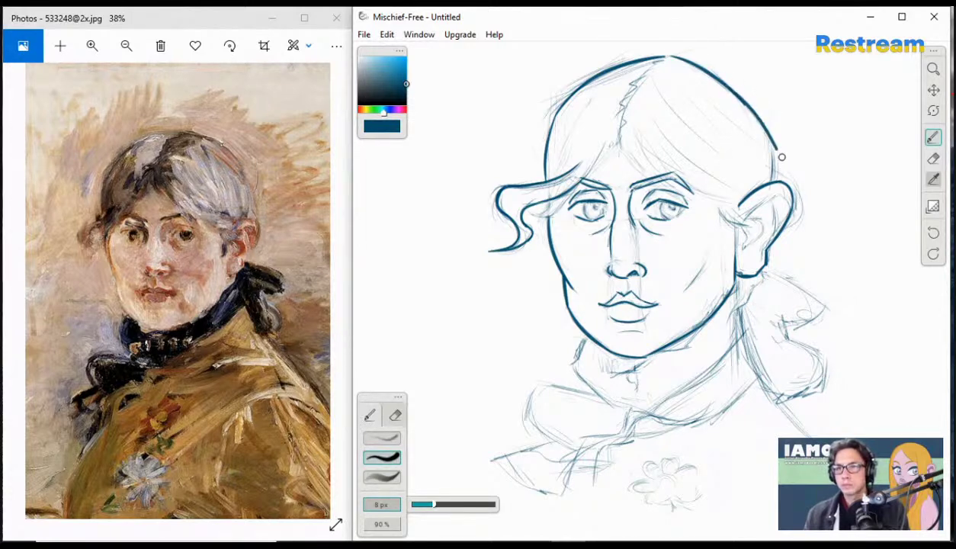
key(ctrl+z)
key(ctrl+z)
mouse_move(716, 83)
mouse_down()
mouse_move(772, 141)
mouse_move(775, 152)
mouse_move(740, 101)
mouse_move(772, 165)
mouse_up()
key(ctrl+z)
key(ctrl+z)
mouse_move(733, 93)
mouse_down()
mouse_move(775, 149)
mouse_move(751, 109)
mouse_move(775, 164)
mouse_up()
key(ctrl+z)
key(ctrl+z)
key(ctrl+z)
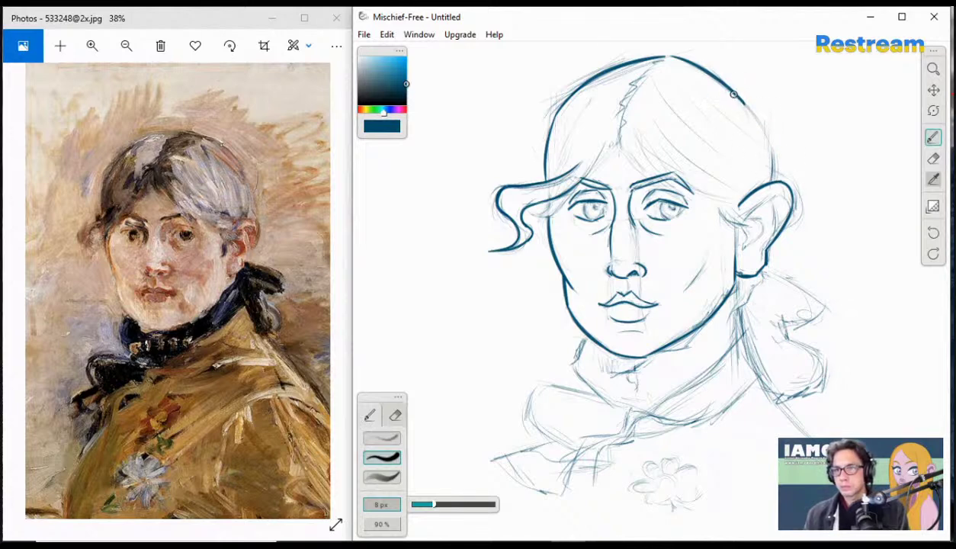
drag(733, 94, 767, 148)
key(ctrl+z)
drag(734, 93, 767, 140)
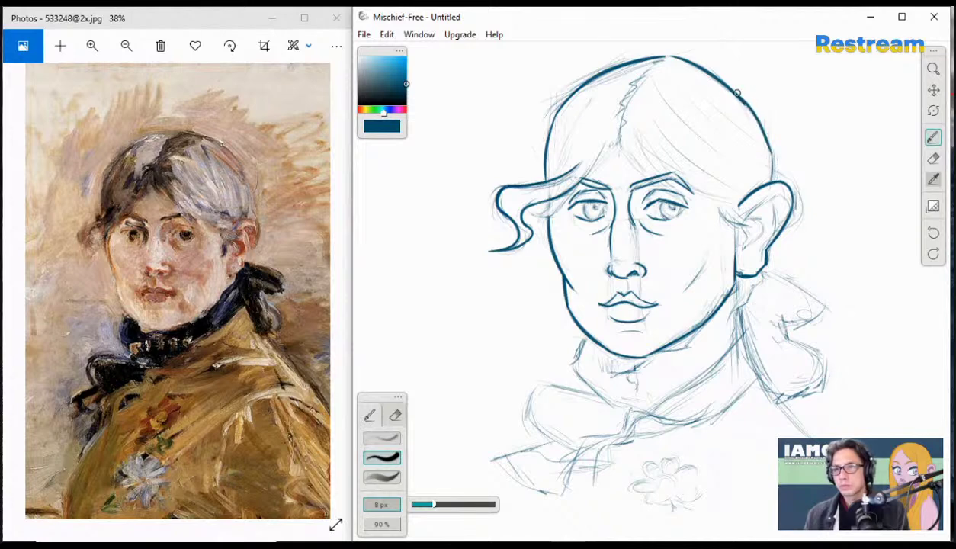
key(ctrl+z)
mouse_move(732, 93)
mouse_down()
mouse_move(750, 126)
mouse_move(779, 153)
mouse_up()
key(ctrl+z)
key(ctrl+z)
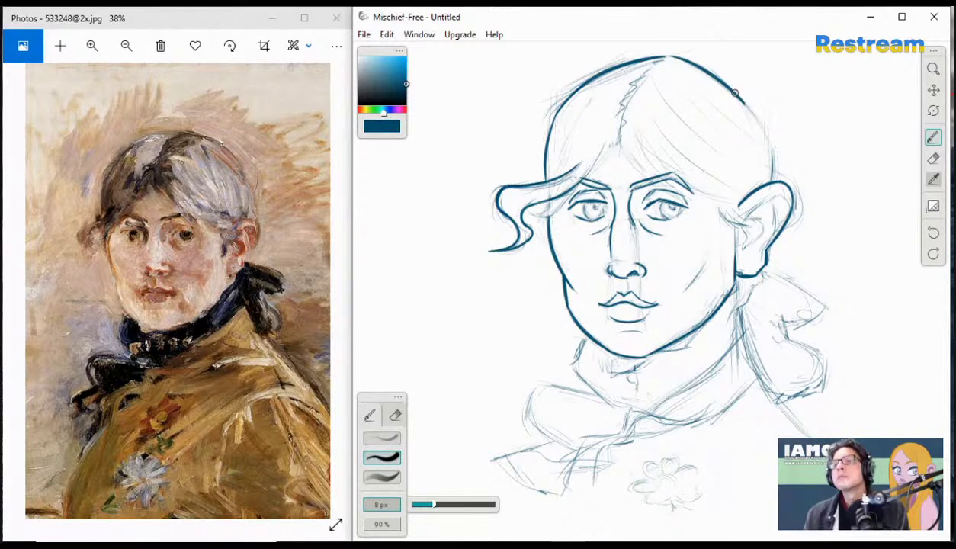
drag(734, 93, 777, 147)
key(ctrl+z)
key(ctrl+z)
- Ink the side contour of the hair on the viewer's right from the crown arc down to the top of the ear
mouse_move(735, 94)
mouse_down()
mouse_move(779, 156)
mouse_move(770, 184)
mouse_up()
key(ctrl+z)
drag(768, 140, 768, 186)
key(ctrl+z)
drag(767, 142, 773, 181)
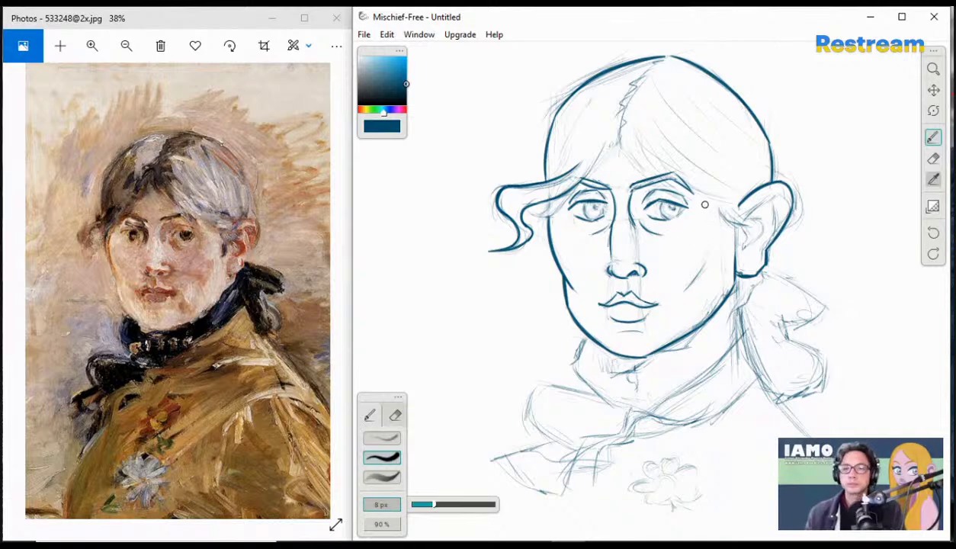
- Ink the left and lower edge of the iris in the eye on the viewer's left with the bold brush at 6 px
click(934, 69)
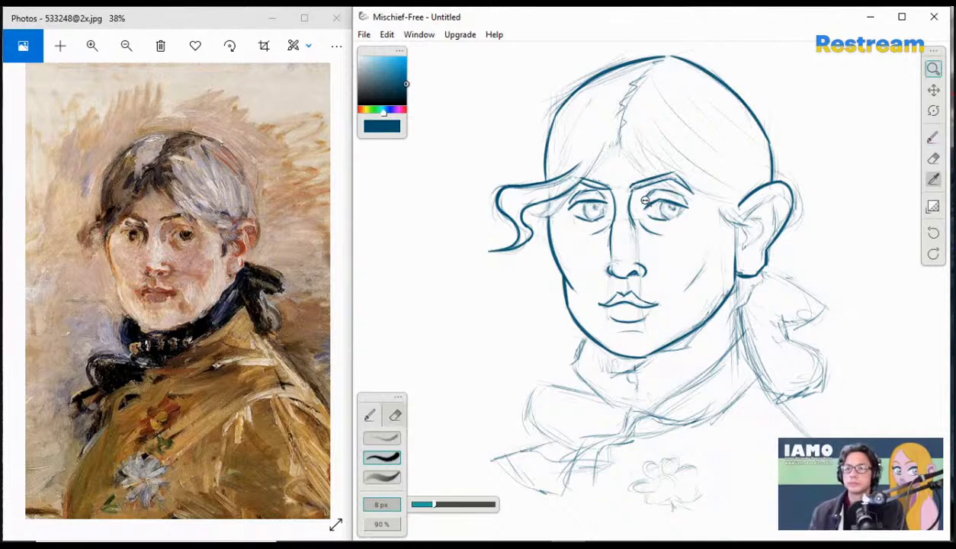
mouse_move(632, 196)
mouse_down()
mouse_move(796, 206)
mouse_move(764, 202)
mouse_up()
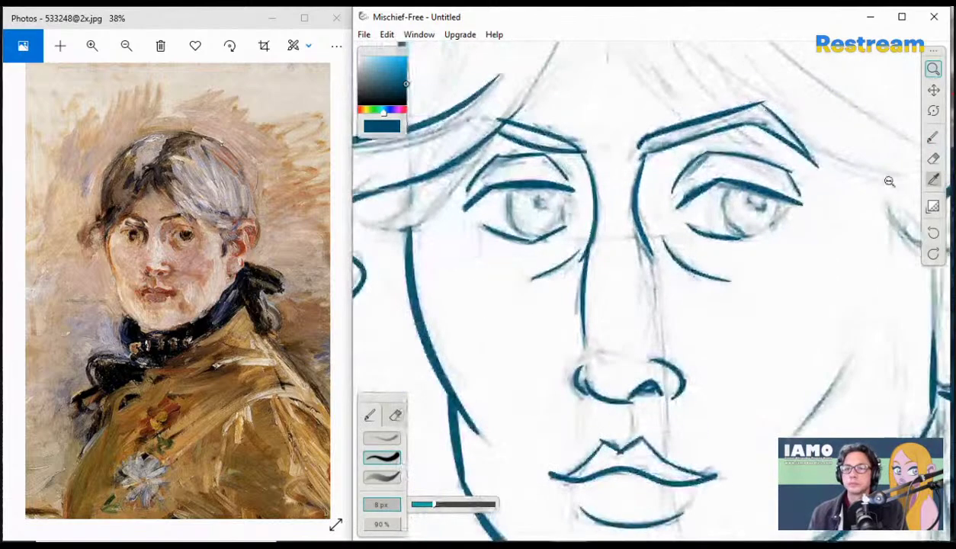
click(933, 138)
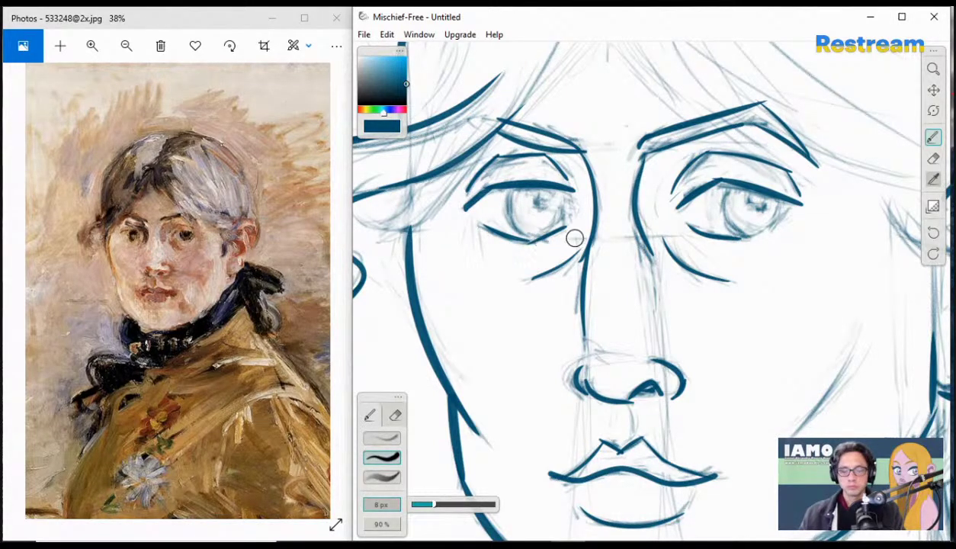
key(bracketleft)
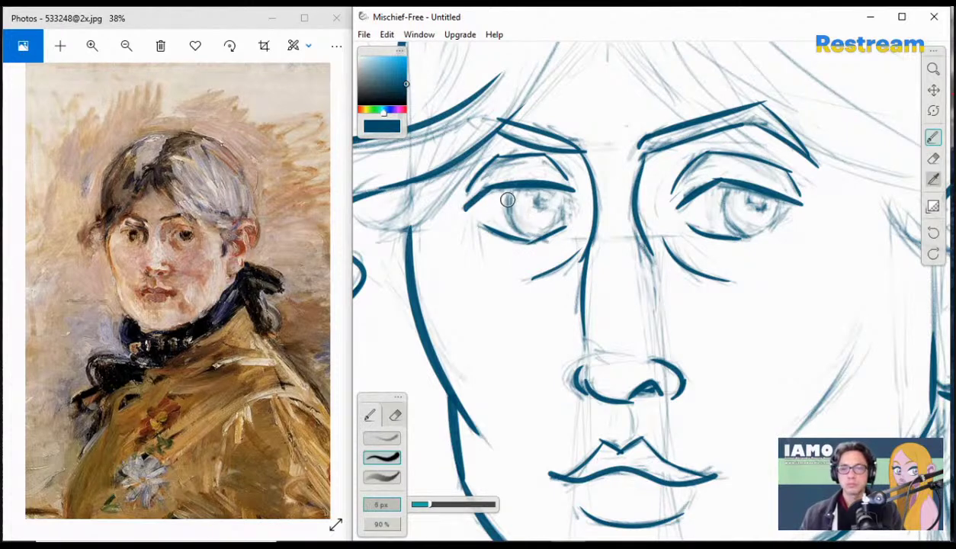
drag(506, 193, 531, 222)
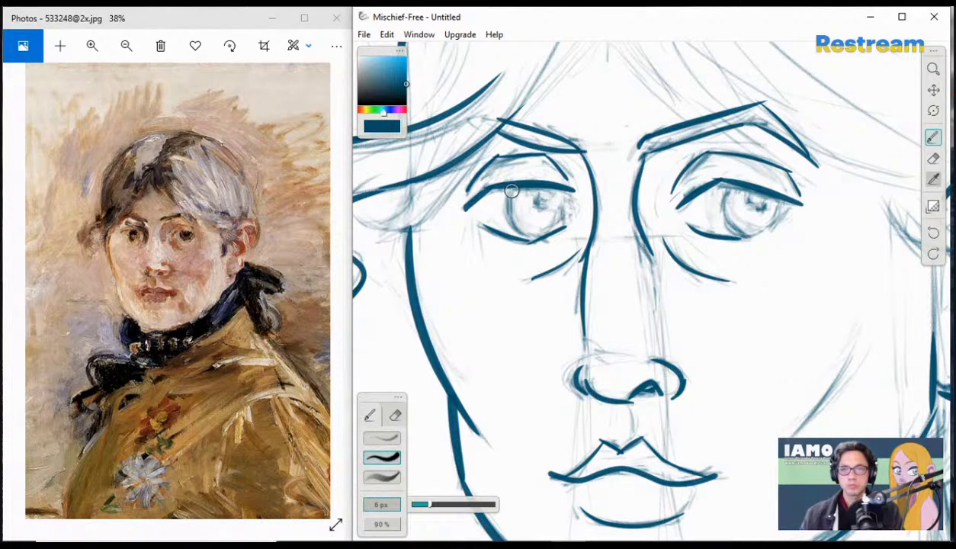
drag(510, 189, 539, 228)
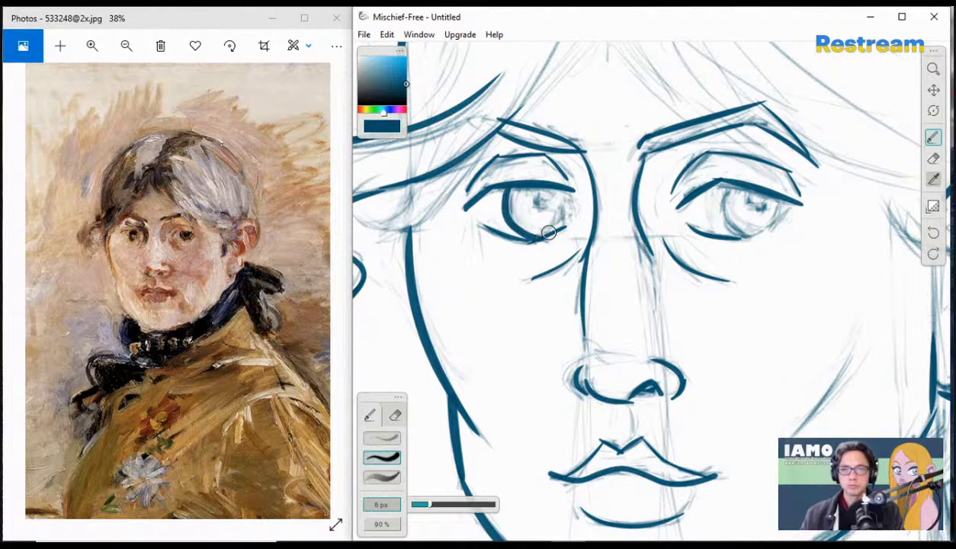
key(ctrl+z)
drag(510, 187, 526, 236)
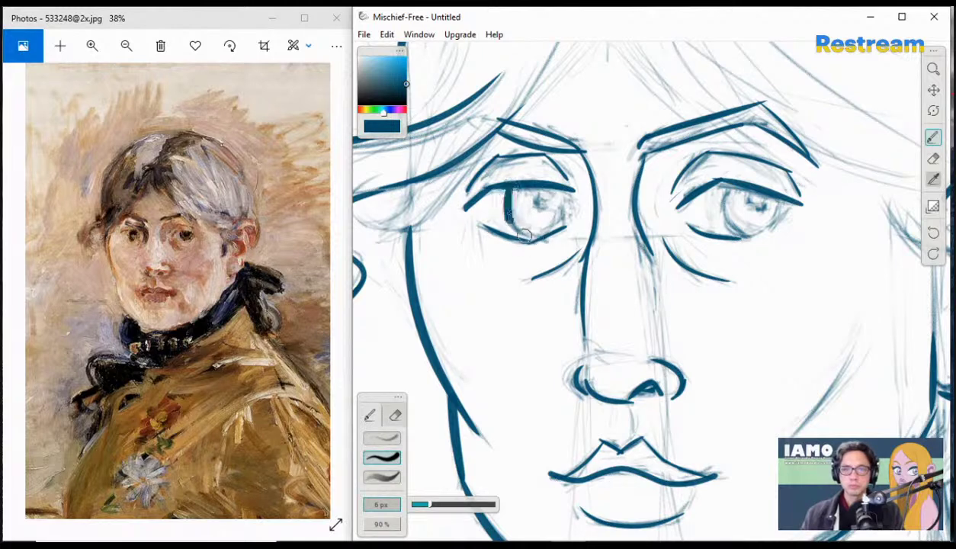
drag(505, 183, 521, 233)
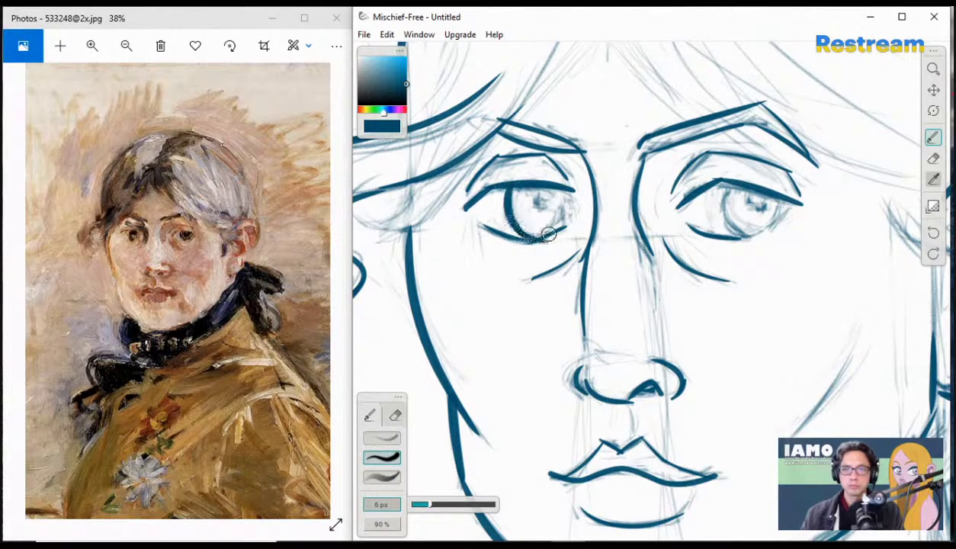
mouse_move(508, 190)
mouse_down()
mouse_move(526, 235)
mouse_move(546, 241)
mouse_up()
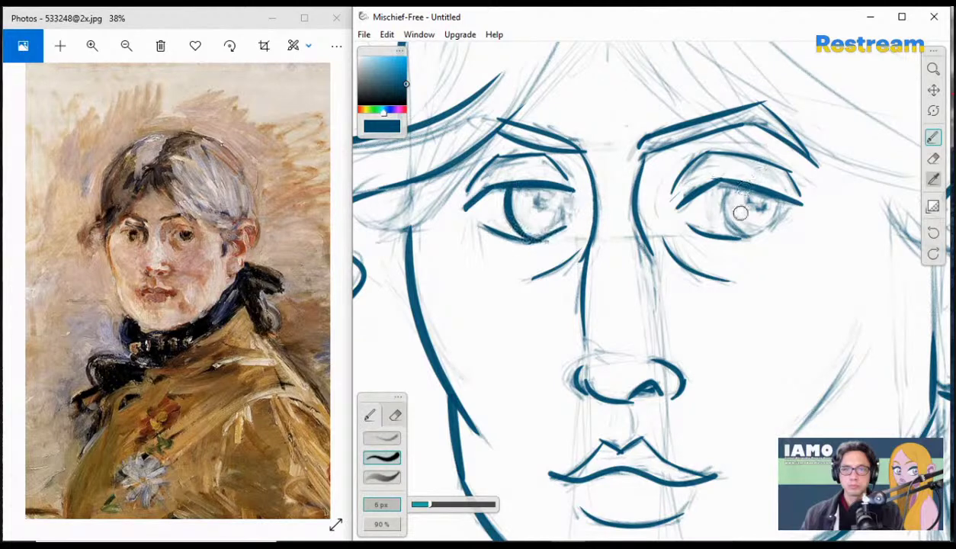
- Complete the iris outlines of both eyes and fill in the pupil of the eye on the viewer's right
mouse_move(730, 201)
mouse_down()
mouse_move(714, 183)
mouse_move(738, 213)
mouse_move(724, 197)
mouse_move(733, 223)
mouse_move(720, 200)
mouse_move(751, 225)
mouse_up()
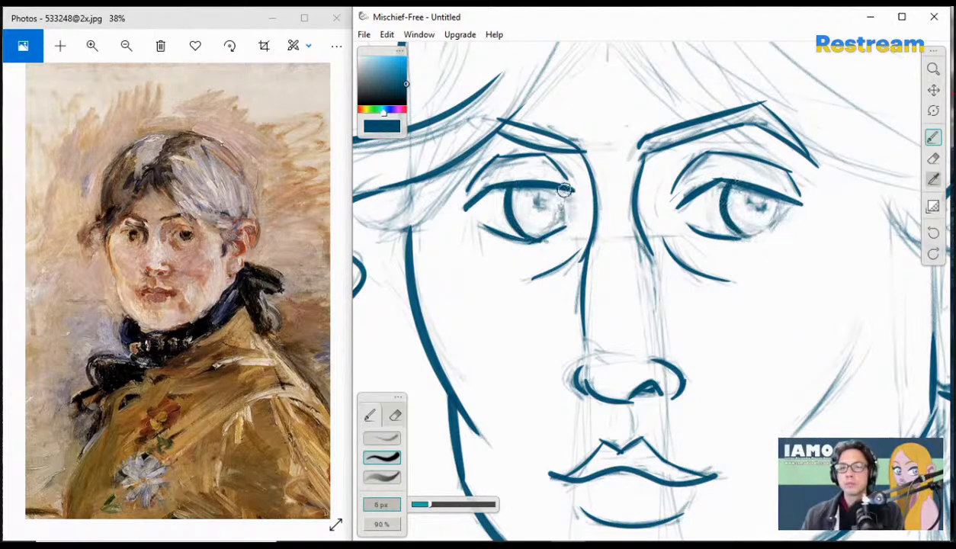
drag(567, 192, 564, 226)
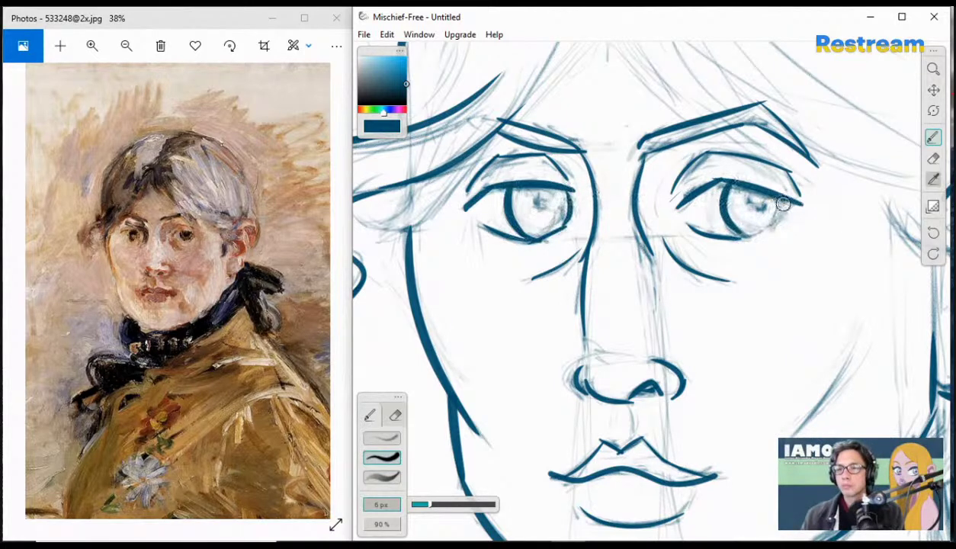
mouse_move(782, 199)
mouse_down()
mouse_move(778, 219)
mouse_move(755, 207)
mouse_move(764, 197)
mouse_move(753, 192)
mouse_move(732, 202)
mouse_move(751, 206)
mouse_move(749, 186)
mouse_move(764, 198)
mouse_move(756, 199)
mouse_up()
key(ctrl+z)
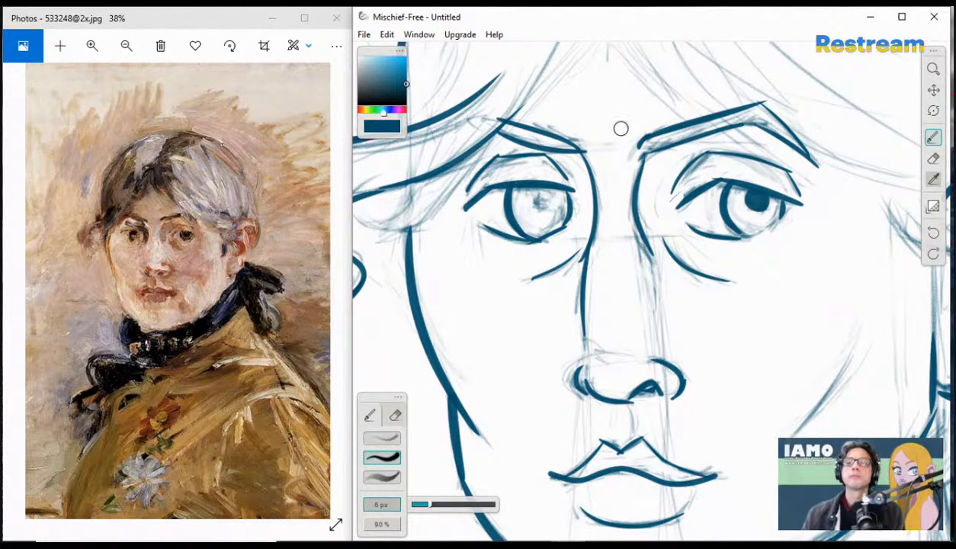
- Fill in the pupil of the eye on the viewer's left under the upper lid, undoing and redrawing it
mouse_move(543, 190)
mouse_down()
mouse_move(528, 200)
mouse_move(525, 186)
mouse_move(549, 199)
mouse_move(545, 185)
mouse_up()
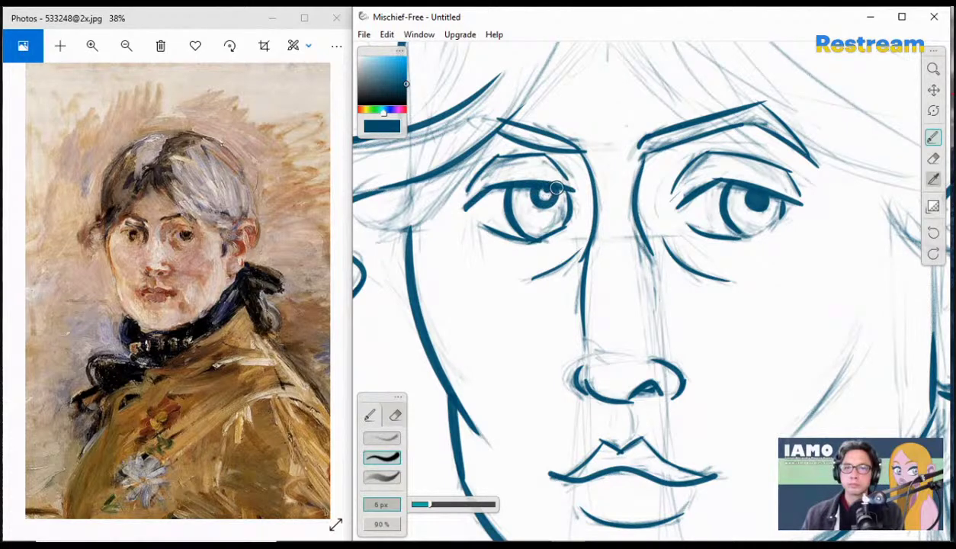
key(ctrl+z)
key(ctrl+z)
key(ctrl+y)
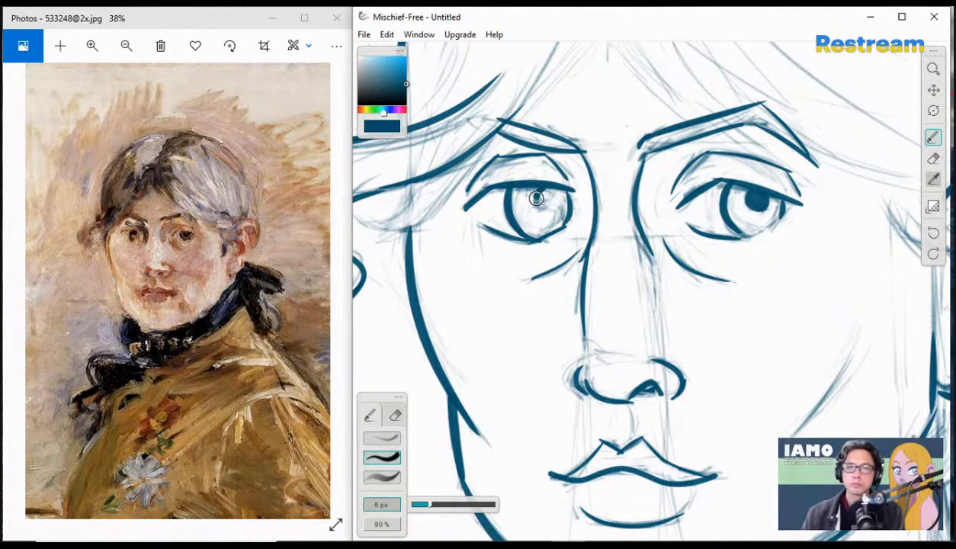
drag(551, 206, 550, 188)
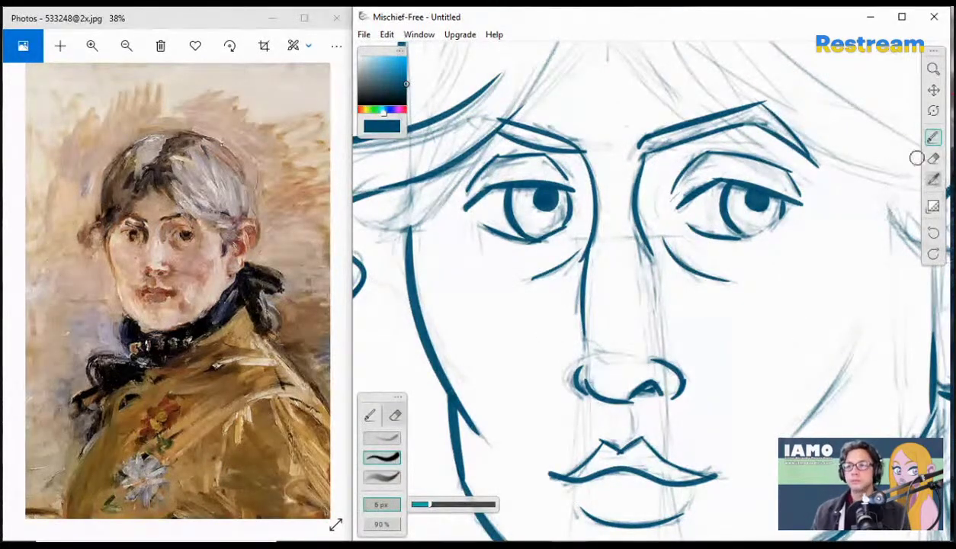
- Shade both irises with radial strokes using the light pencil brush, and ink the lower lid on the viewer's right with the bold brush
click(382, 438)
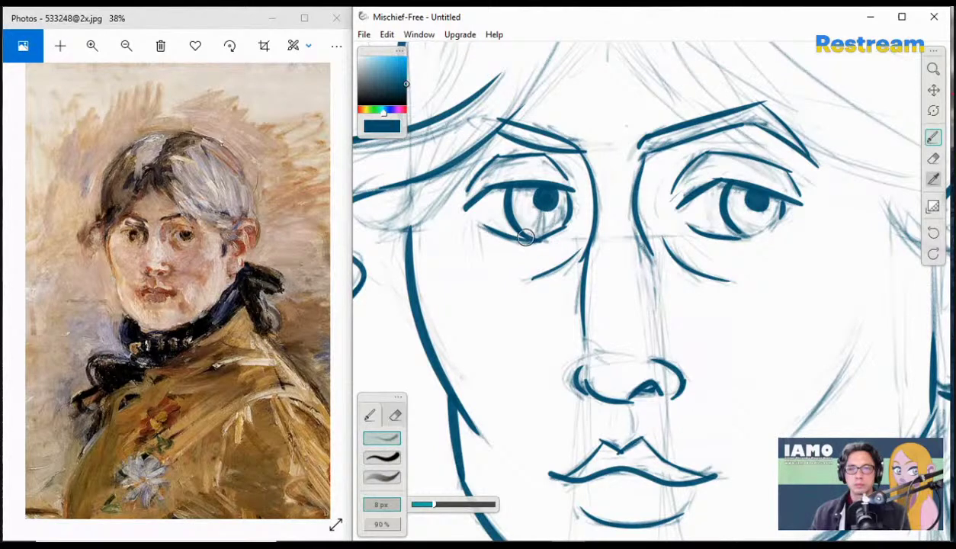
mouse_move(513, 204)
mouse_down()
mouse_move(533, 194)
mouse_move(564, 214)
mouse_move(540, 201)
mouse_move(557, 192)
mouse_up()
mouse_move(735, 200)
mouse_down()
mouse_move(730, 191)
mouse_move(745, 197)
mouse_move(720, 204)
mouse_move(729, 216)
mouse_move(757, 210)
mouse_move(764, 222)
mouse_move(743, 185)
mouse_up()
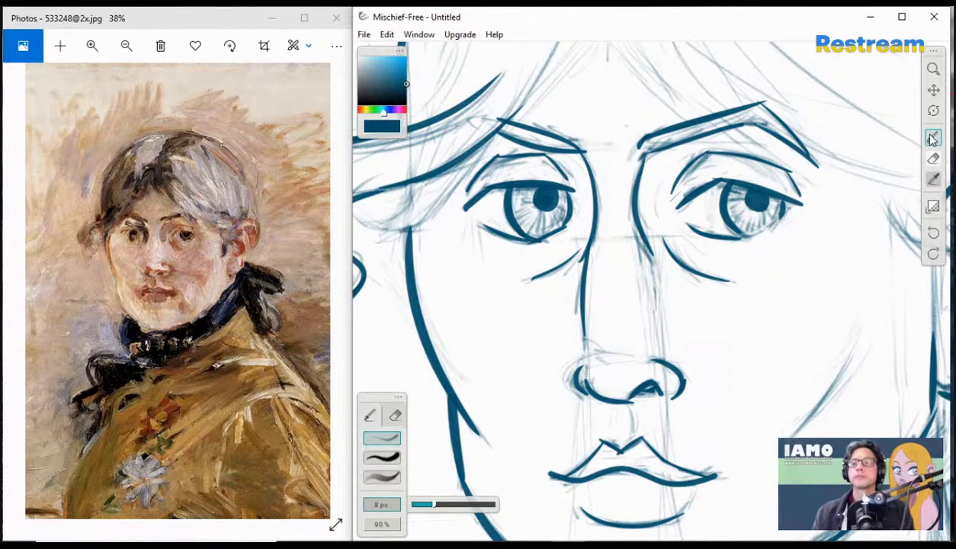
click(387, 458)
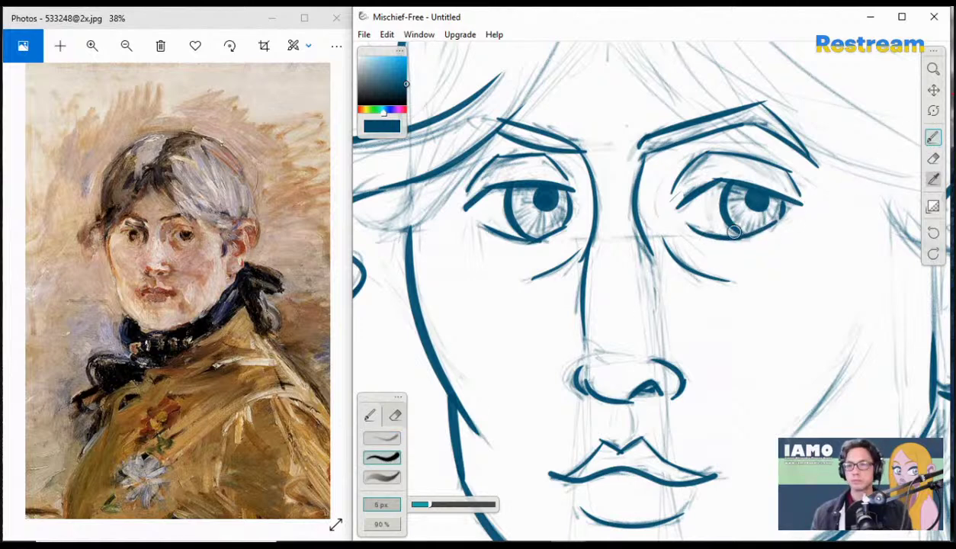
mouse_move(717, 236)
mouse_down()
mouse_move(752, 237)
mouse_move(798, 208)
mouse_up()
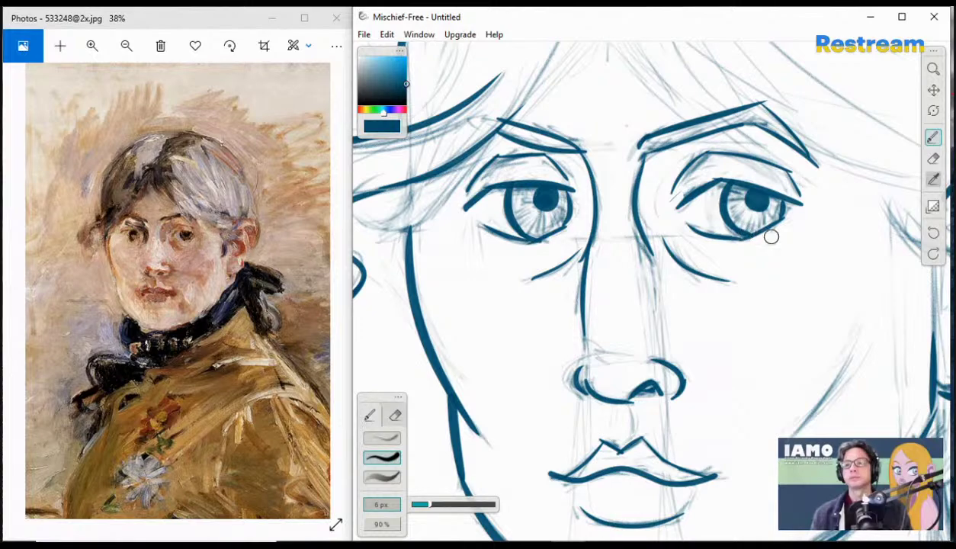
- Ink the inner rim, front notch and inner folds of the ear with the bold 6 px brush, redrawing strokes as needed
click(935, 71)
drag(782, 231, 698, 244)
drag(784, 275, 834, 264)
click(934, 159)
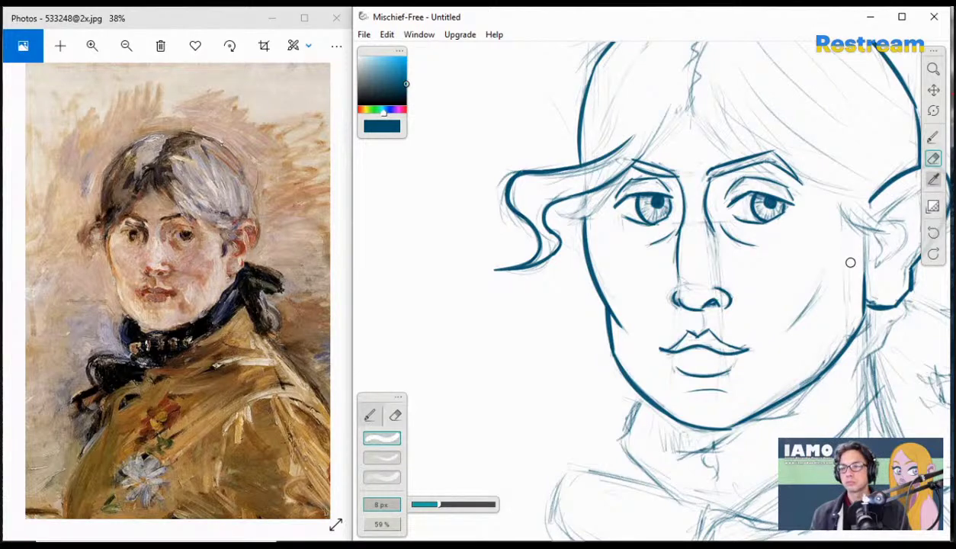
click(934, 70)
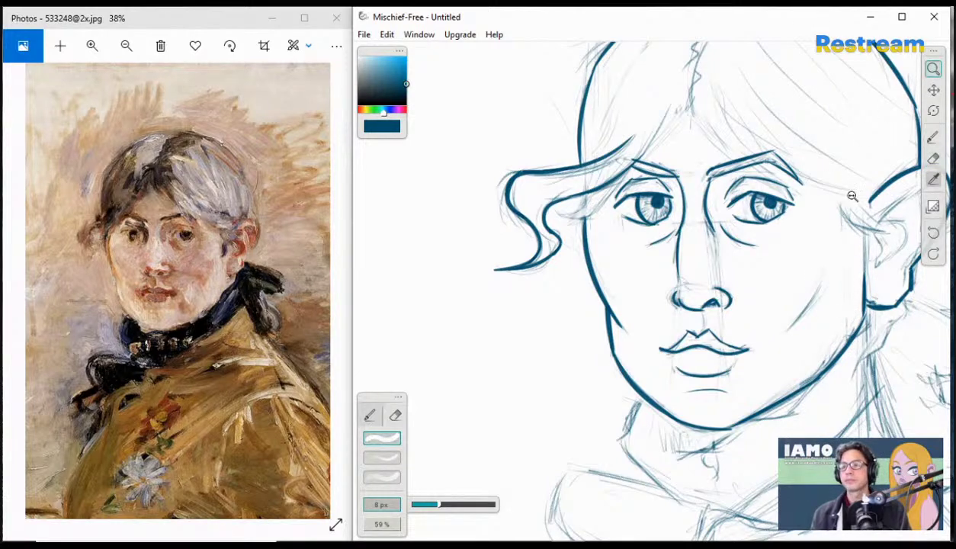
click(934, 90)
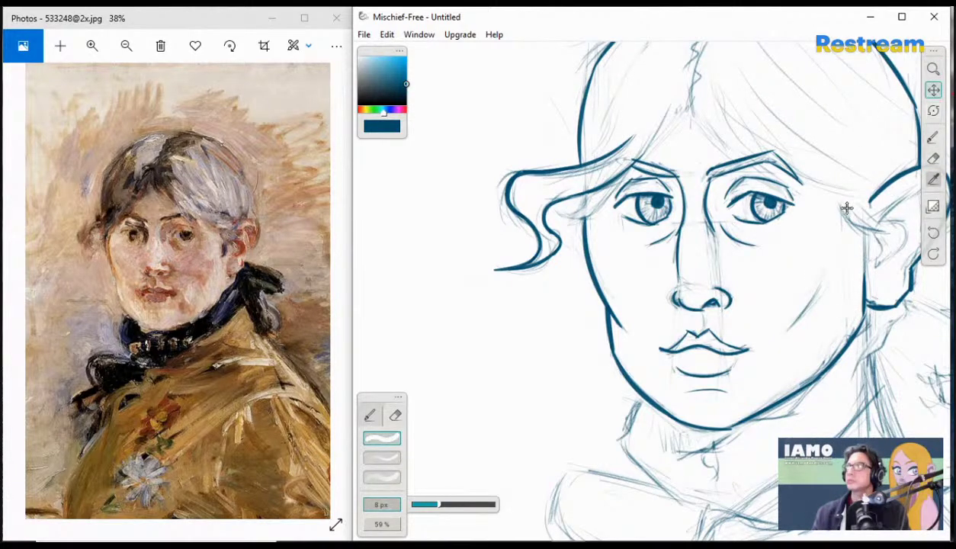
drag(844, 208, 668, 221)
click(934, 137)
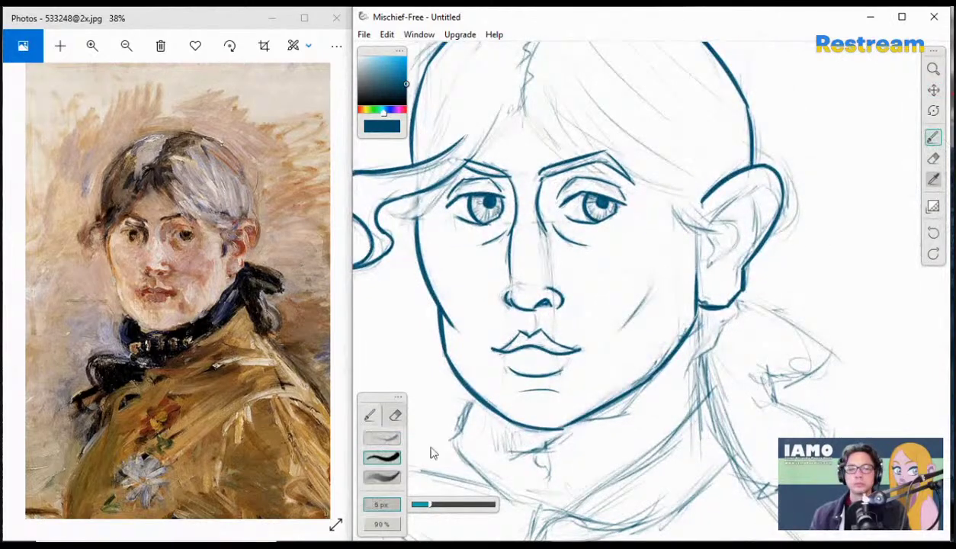
drag(757, 185, 713, 227)
key(ctrl+z)
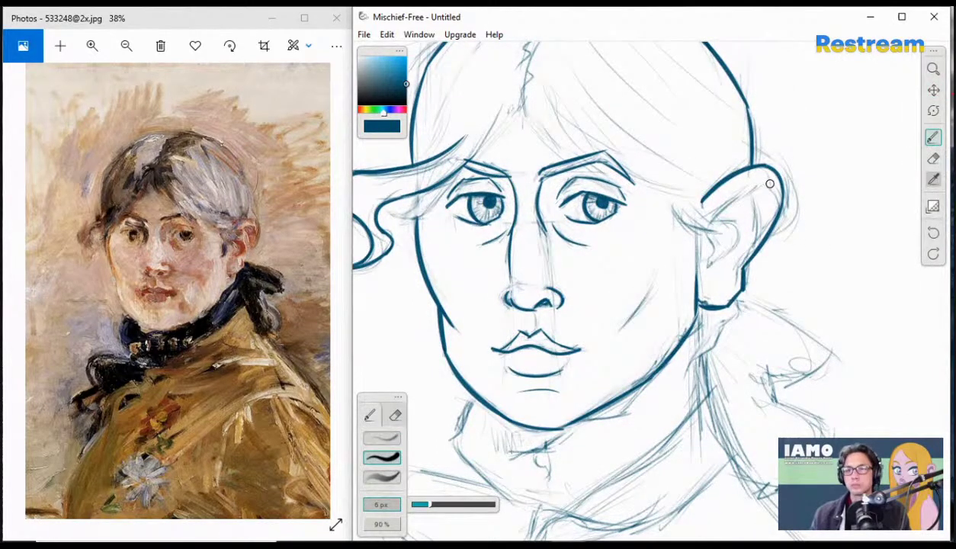
mouse_move(762, 184)
mouse_down()
mouse_move(708, 232)
mouse_move(707, 267)
mouse_up()
key(ctrl+z)
key(ctrl+z)
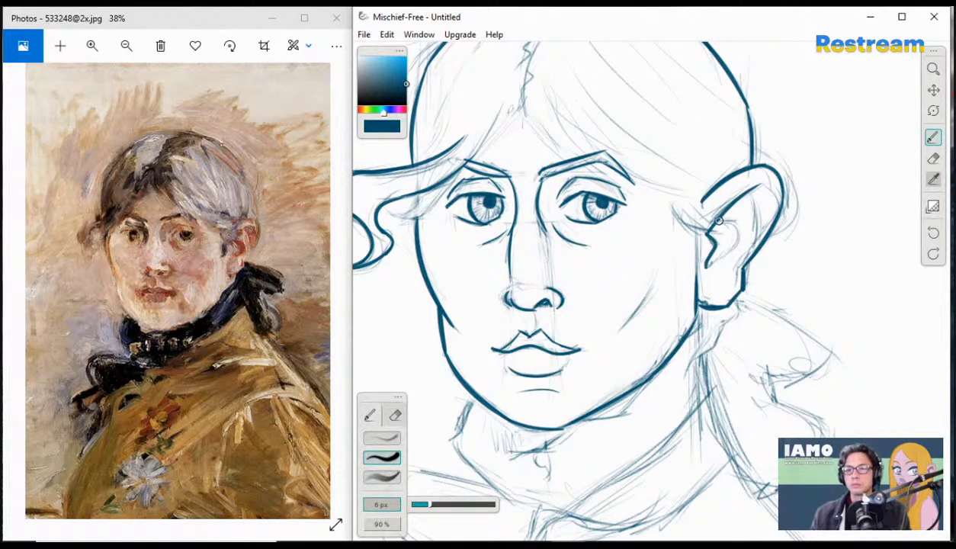
drag(737, 219, 727, 258)
drag(750, 192, 749, 255)
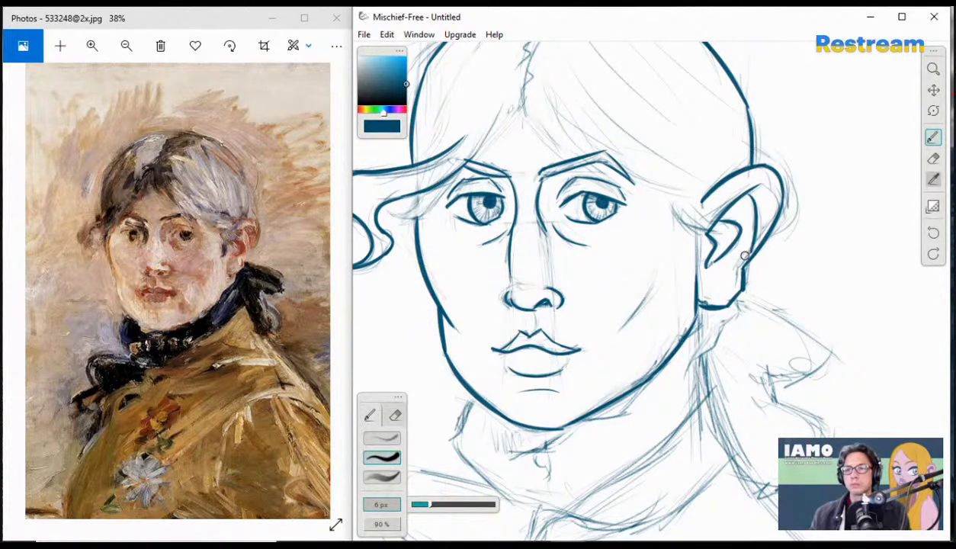
- Ink the inner contour of the ear's outer rim down toward the lobe with the bold 6 px brush, redrawing strokes as needed
mouse_move(759, 185)
mouse_down()
mouse_move(776, 231)
mouse_move(774, 199)
mouse_move(754, 186)
mouse_move(763, 231)
mouse_move(769, 215)
mouse_move(751, 250)
mouse_up()
key(ctrl+z)
key(ctrl+z)
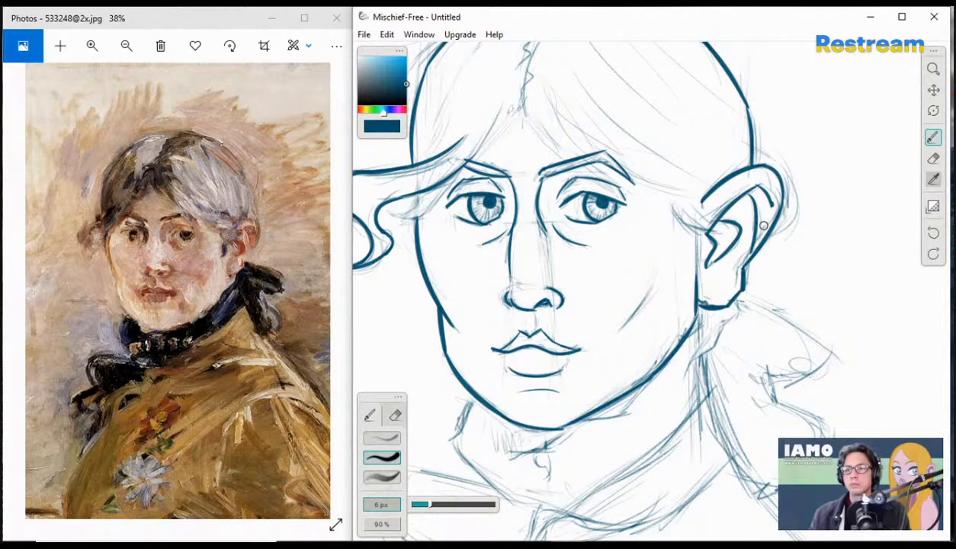
drag(773, 205, 740, 271)
key(ctrl+z)
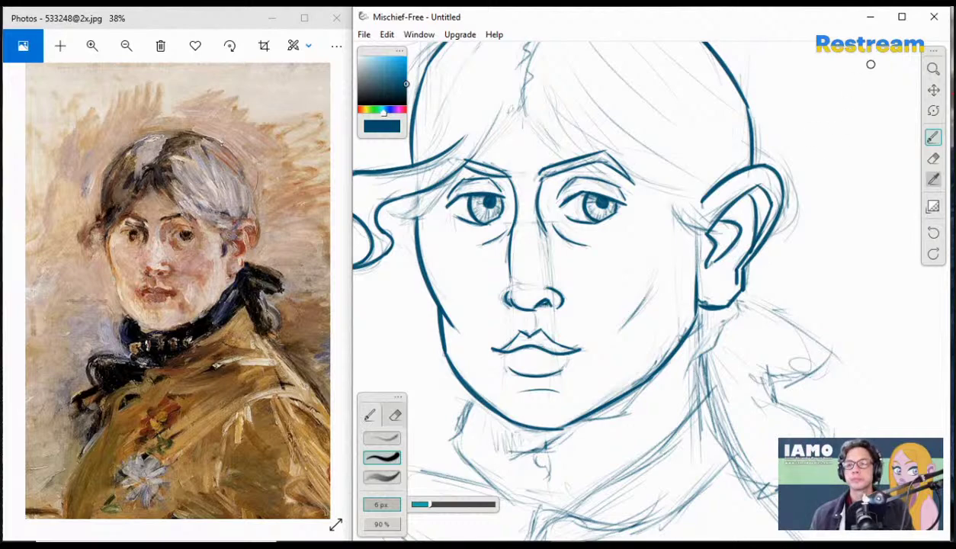
- Set the bold brush to 4 px and try the first wavy strokes at the crown end of the hair parting
click(933, 69)
drag(746, 162, 725, 163)
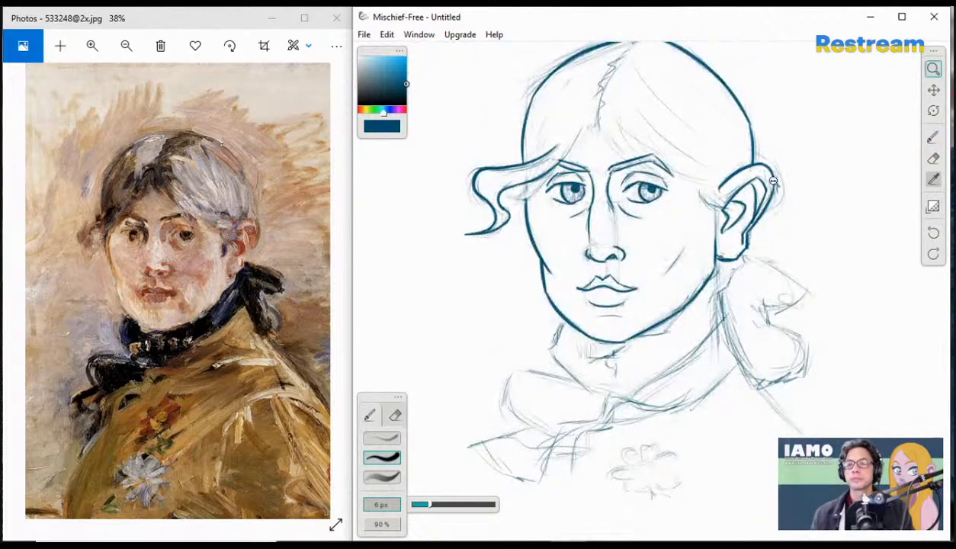
click(797, 136)
click(933, 89)
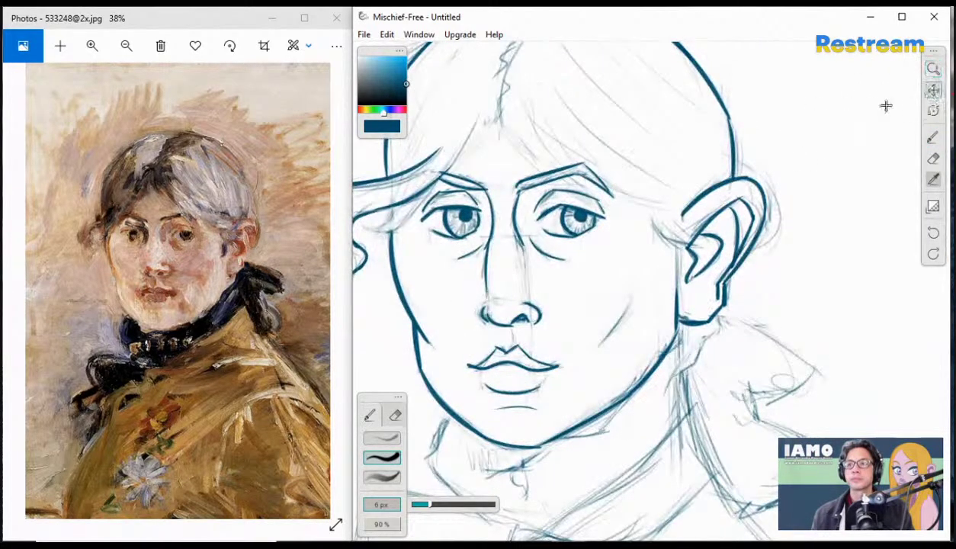
mouse_move(774, 53)
mouse_down()
mouse_move(849, 184)
mouse_move(858, 179)
mouse_up()
click(933, 136)
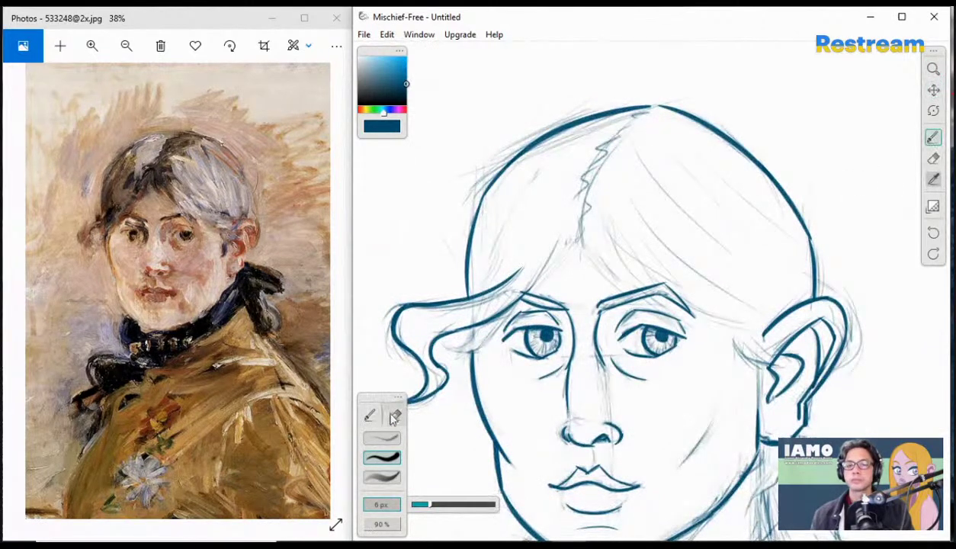
mouse_move(438, 510)
mouse_down()
mouse_move(424, 507)
mouse_move(436, 509)
mouse_up()
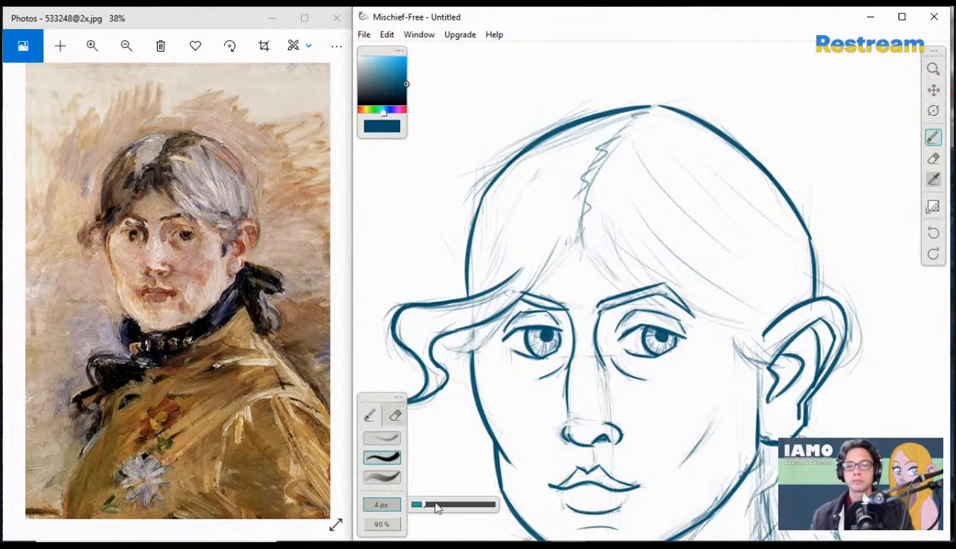
drag(627, 117, 614, 135)
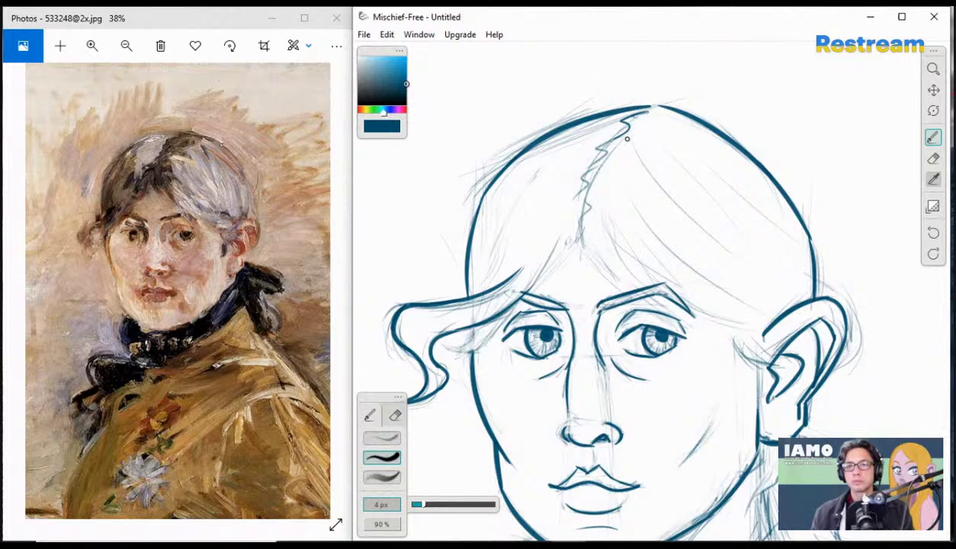
key(super+x)
click(647, 107)
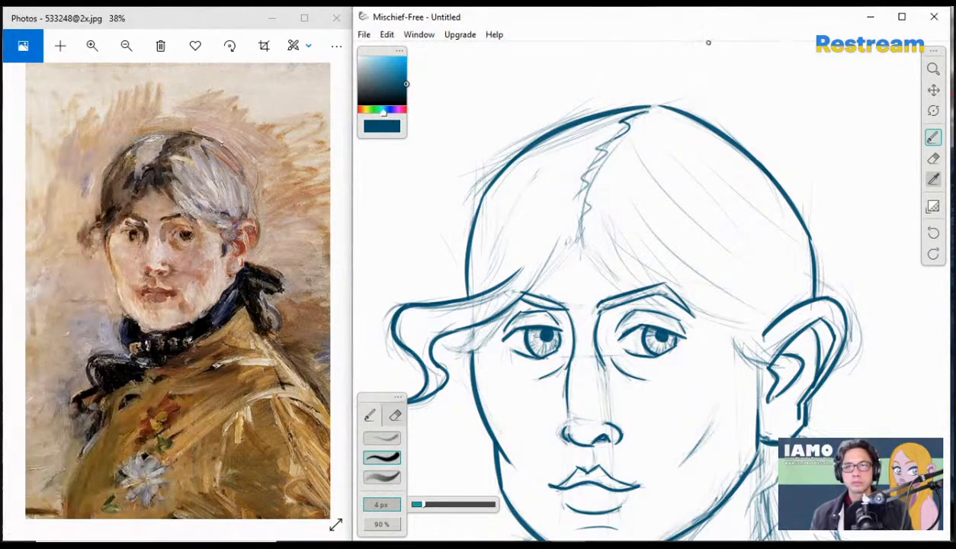
key(ctrl+z)
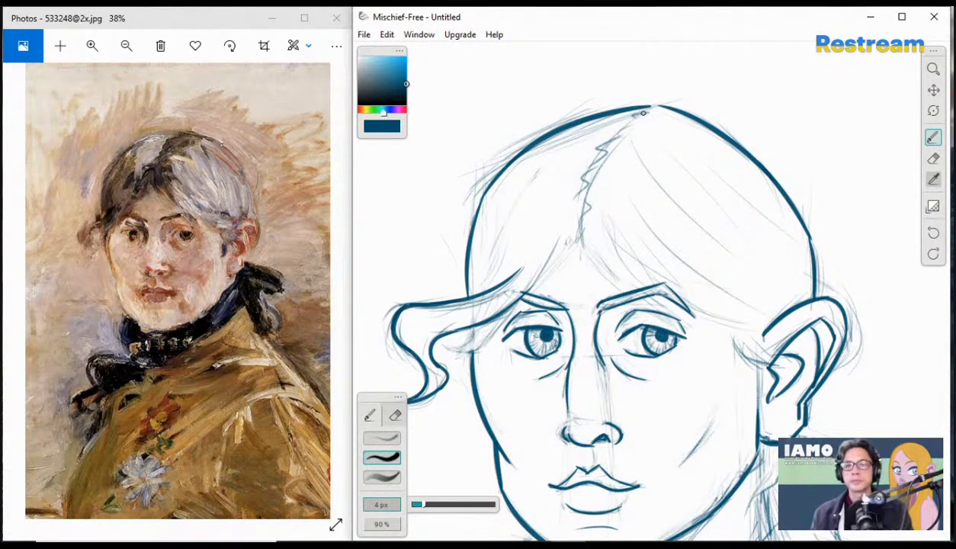
- Ink the zigzag hair parting from the crown down to the forehead, undoing and redrawing the line until it fits
mouse_move(648, 112)
mouse_down()
mouse_move(627, 120)
mouse_move(604, 151)
mouse_move(582, 192)
mouse_move(578, 244)
mouse_up()
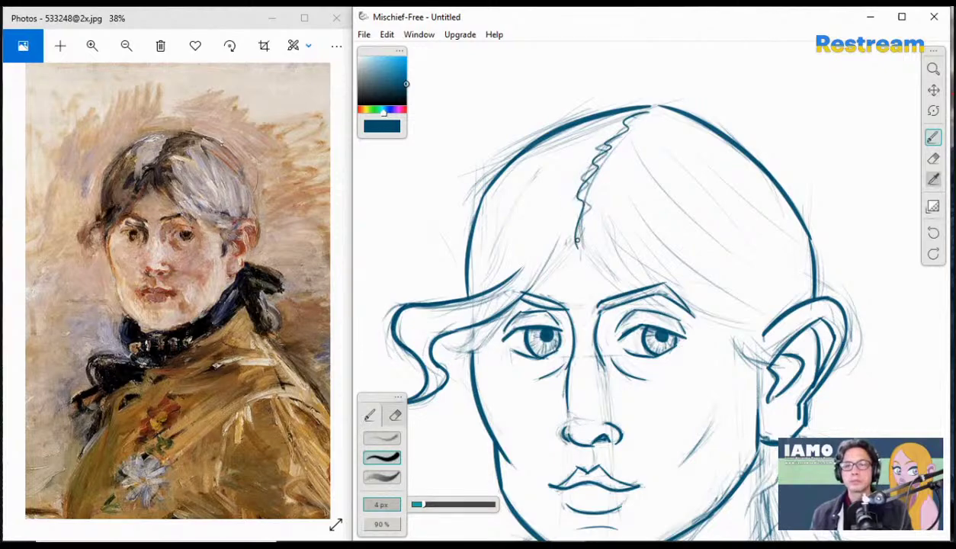
key(ctrl+z)
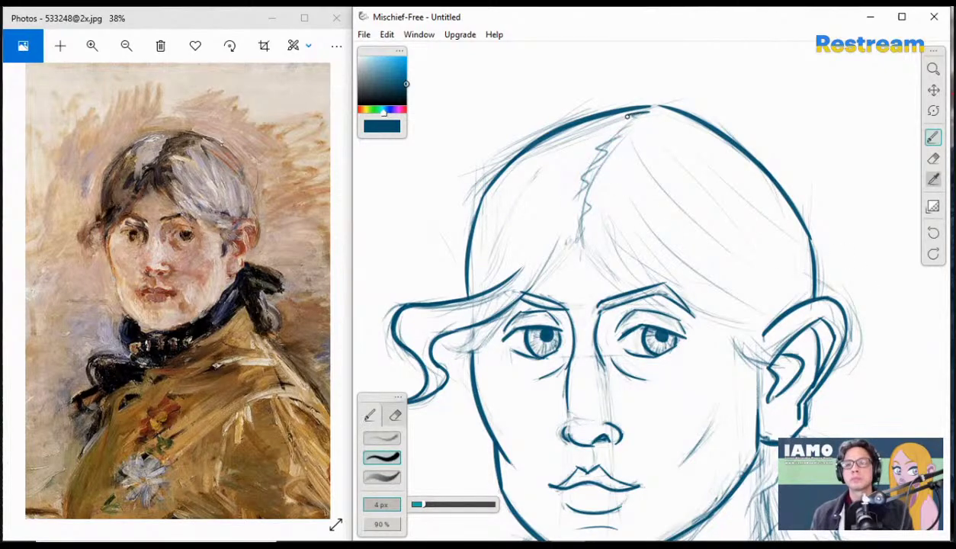
mouse_move(632, 117)
mouse_down()
mouse_move(600, 146)
mouse_move(567, 236)
mouse_up()
key(ctrl+z)
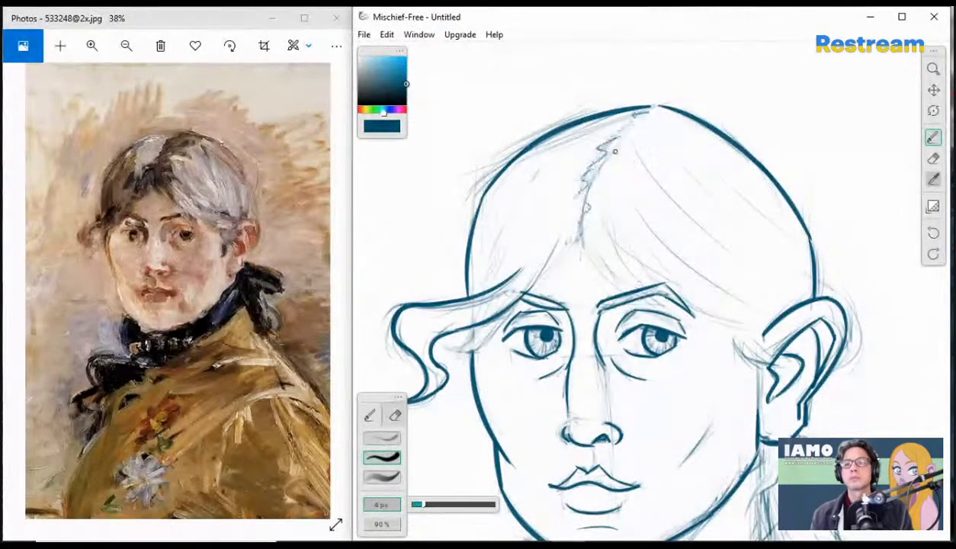
mouse_move(647, 109)
mouse_down()
mouse_move(622, 123)
mouse_move(580, 180)
mouse_move(583, 217)
mouse_up()
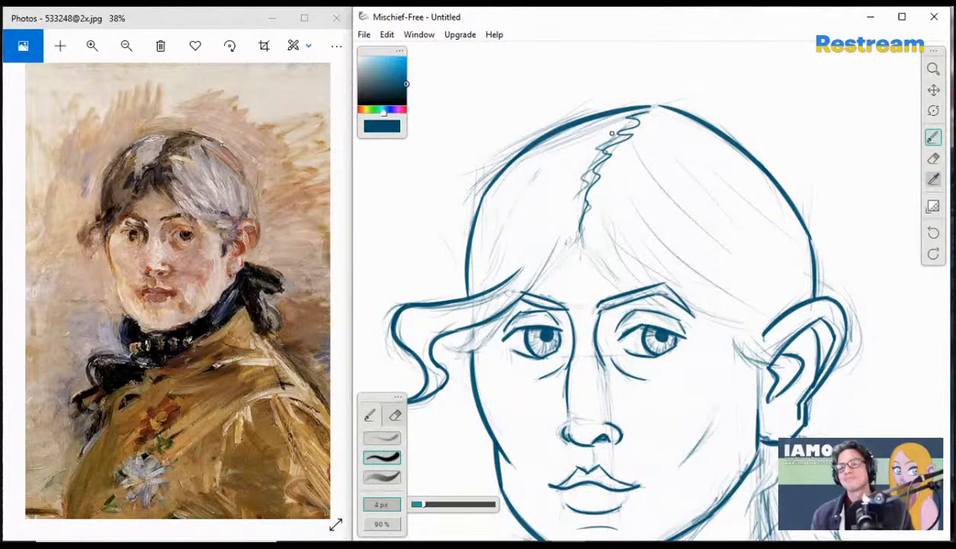
key(ctrl+z)
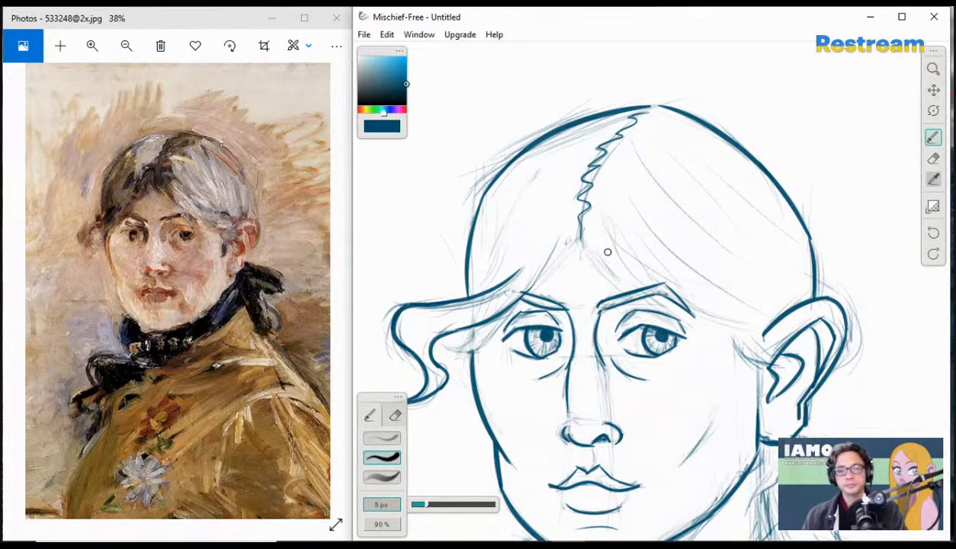
- Set the brush to 6 px and ink the hair edge sweeping from the parting over the brow to the ear on the viewer's right
drag(591, 212, 710, 302)
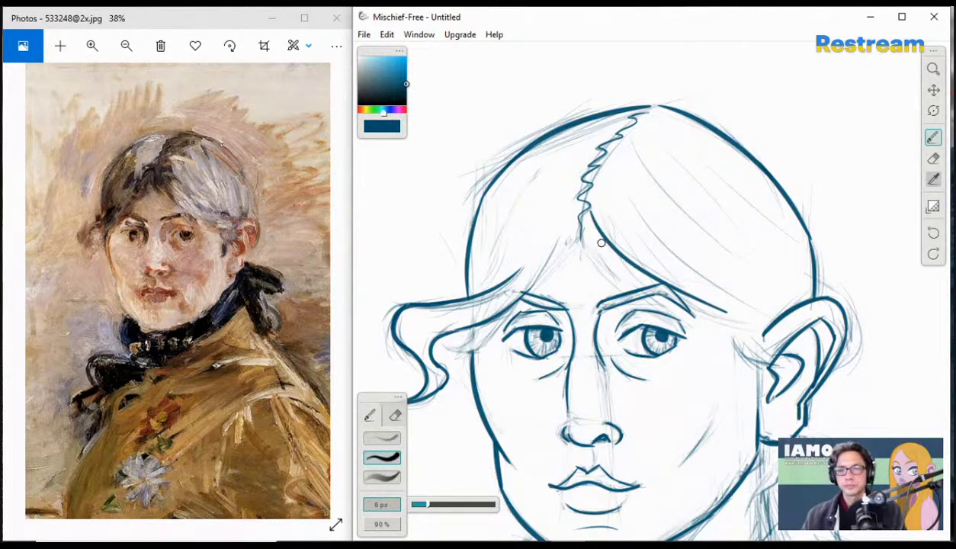
key(ctrl+z)
key(])
drag(590, 212, 738, 321)
key(ctrl+z)
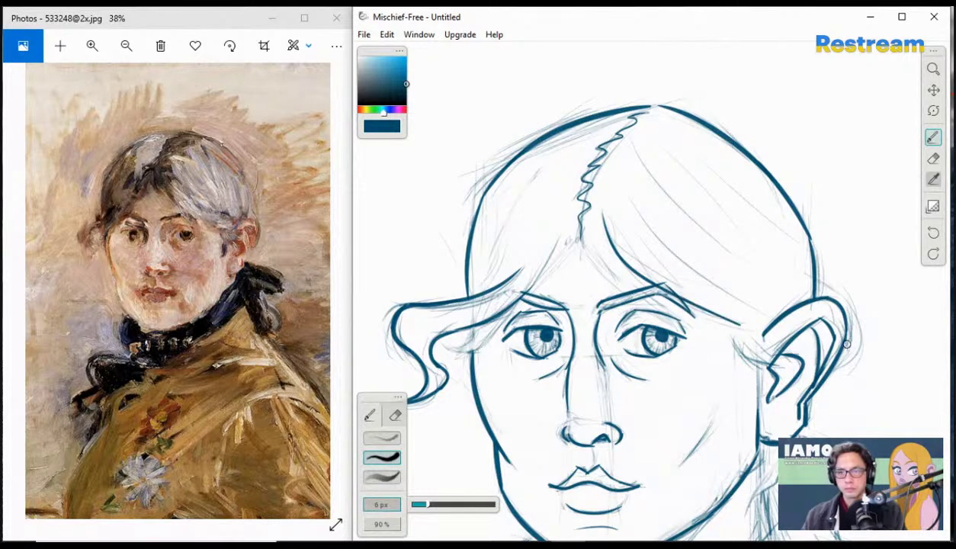
drag(597, 211, 762, 332)
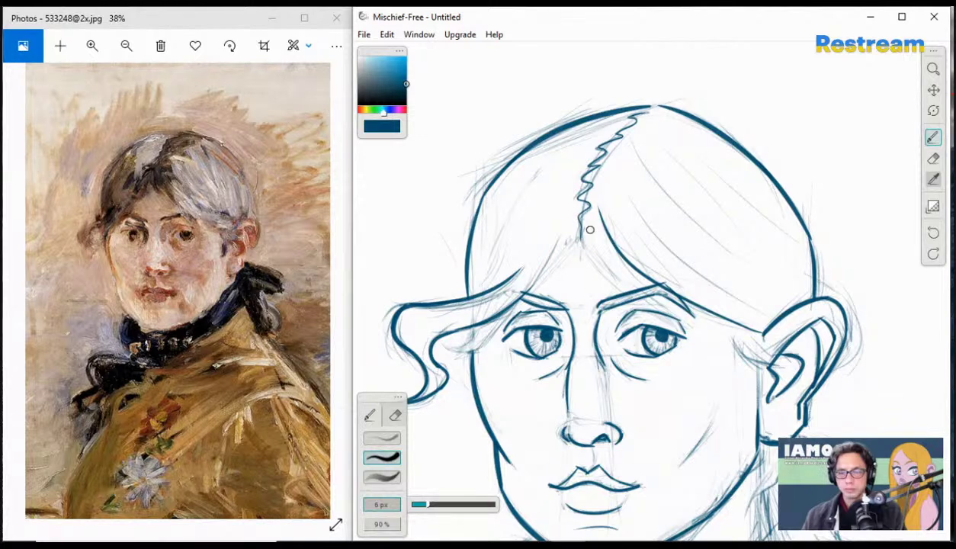
- Ink a second hairline stroke from the lower end of the parting toward the brow on the viewer's right, redrawing it as needed
drag(591, 203, 624, 287)
key(ctrl+z)
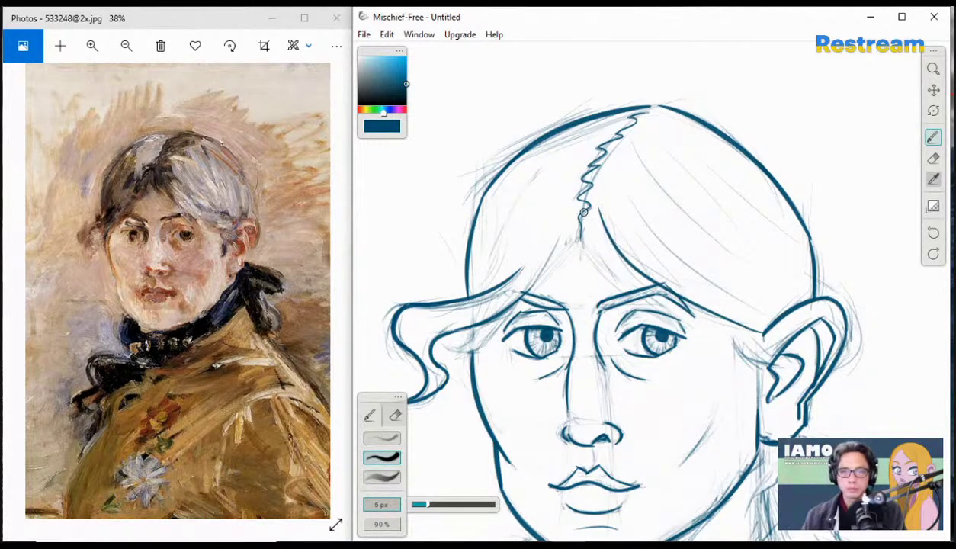
drag(581, 219, 671, 292)
key(ctrl+z)
drag(581, 223, 677, 292)
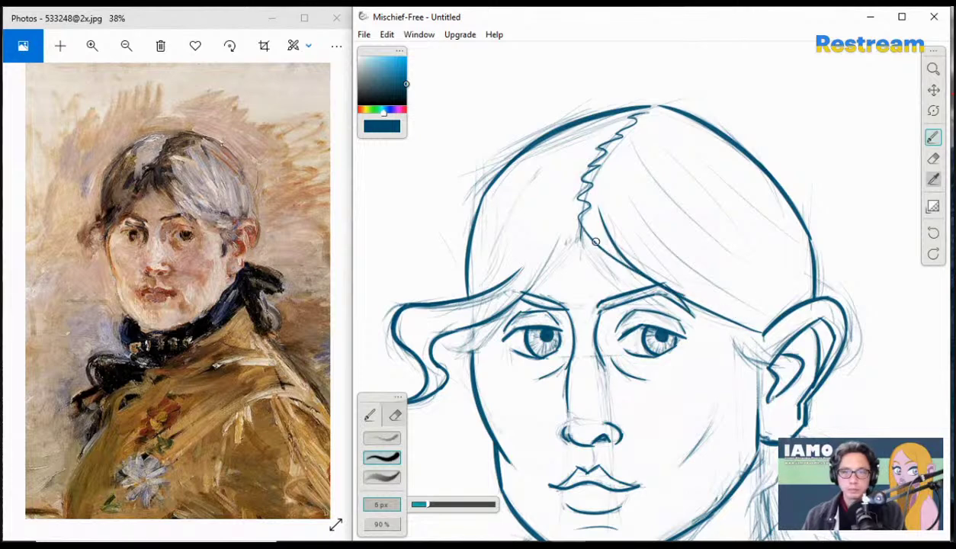
key(ctrl+z)
drag(581, 229, 769, 335)
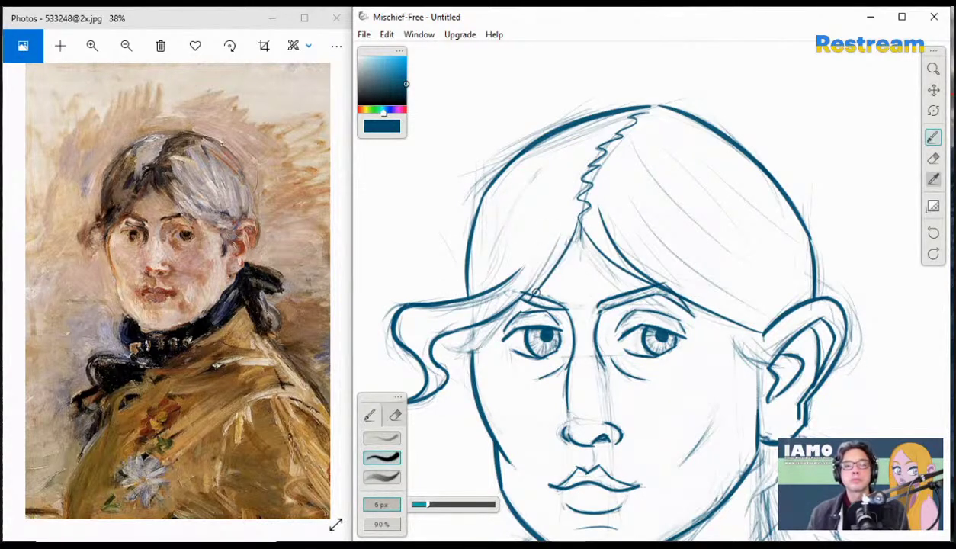
- Ink the hairline on the viewer's left from the parting down past the brow and temple, redrawing its lower end beside the face
drag(577, 229, 523, 296)
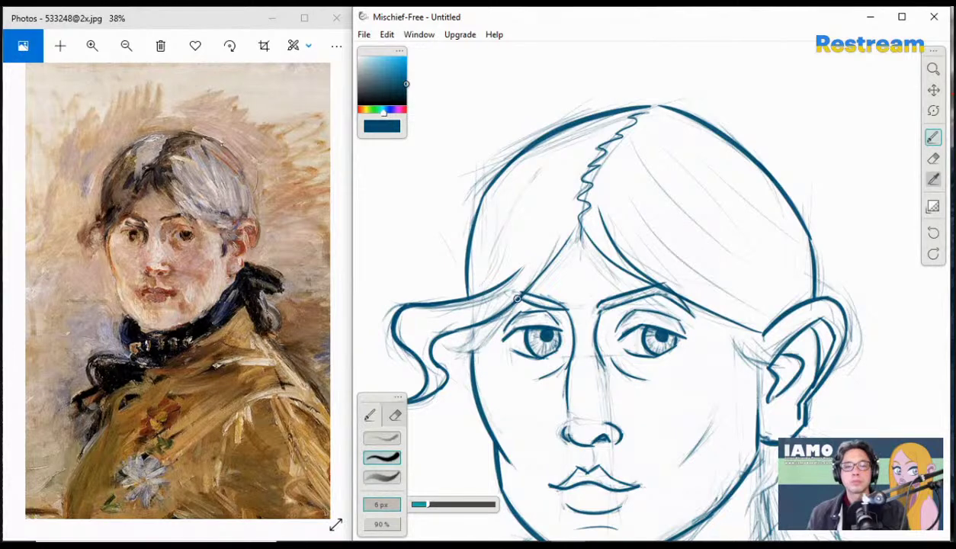
drag(517, 296, 455, 381)
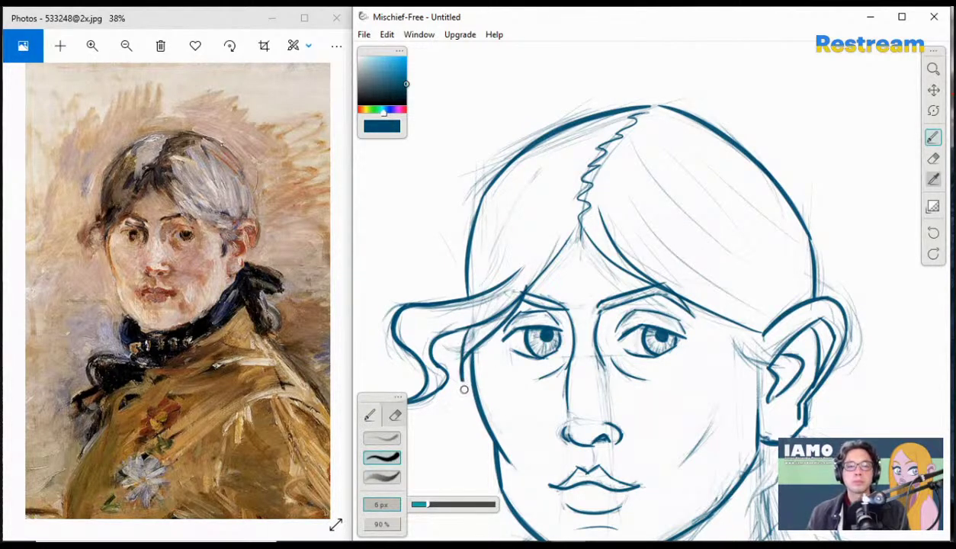
drag(466, 318, 457, 385)
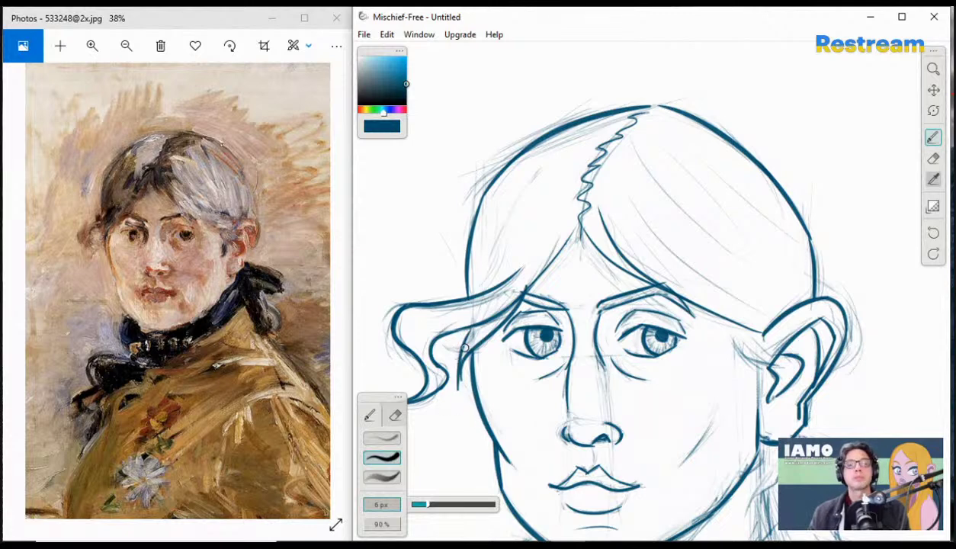
key(ctrl+z)
mouse_move(469, 323)
mouse_down()
mouse_move(462, 368)
mouse_move(486, 408)
mouse_move(472, 327)
mouse_move(457, 371)
mouse_up()
key(ctrl+z)
drag(452, 337, 444, 371)
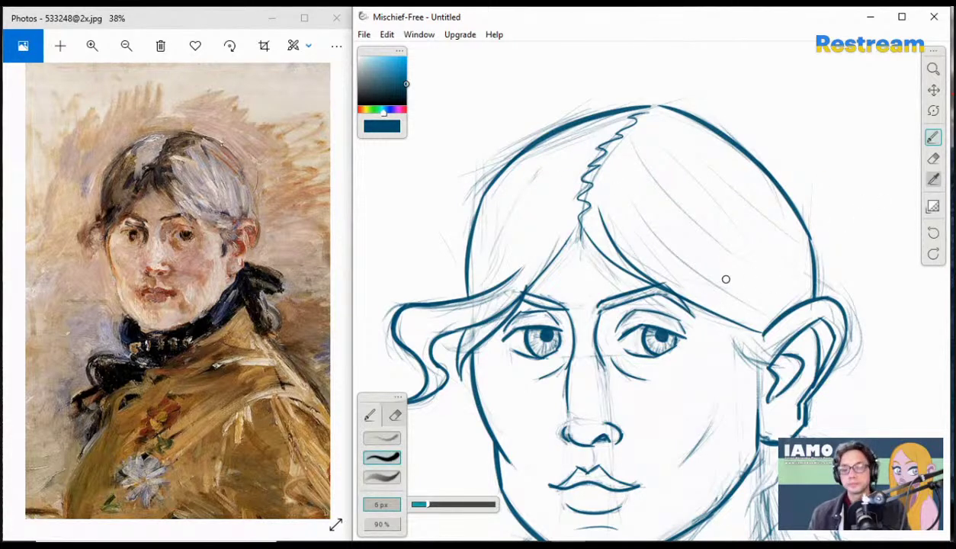
- Reduce the brush to 4 px and ink three curved hair strands from the parting toward the ear on the viewer's right
key(bracketleft)
key(bracketleft)
key(bracketleft)
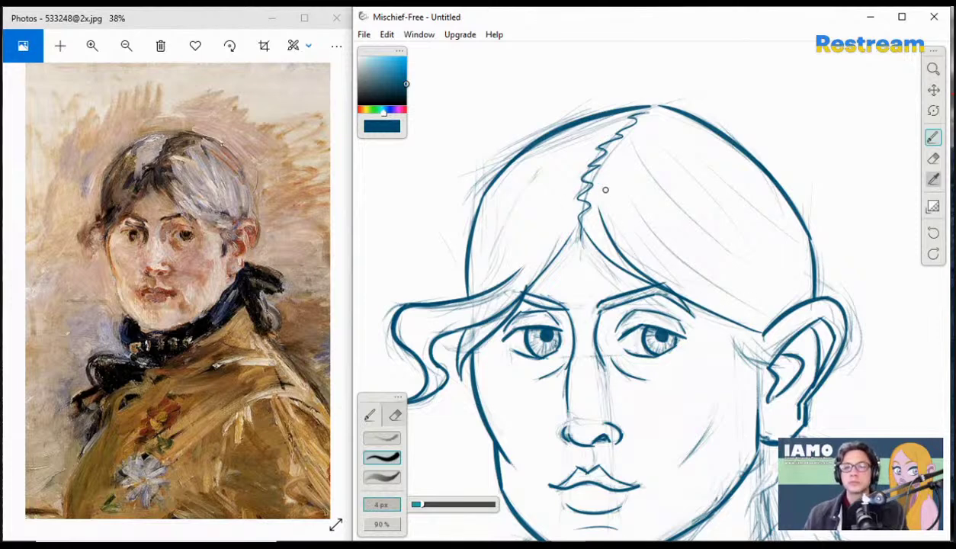
drag(604, 173, 730, 311)
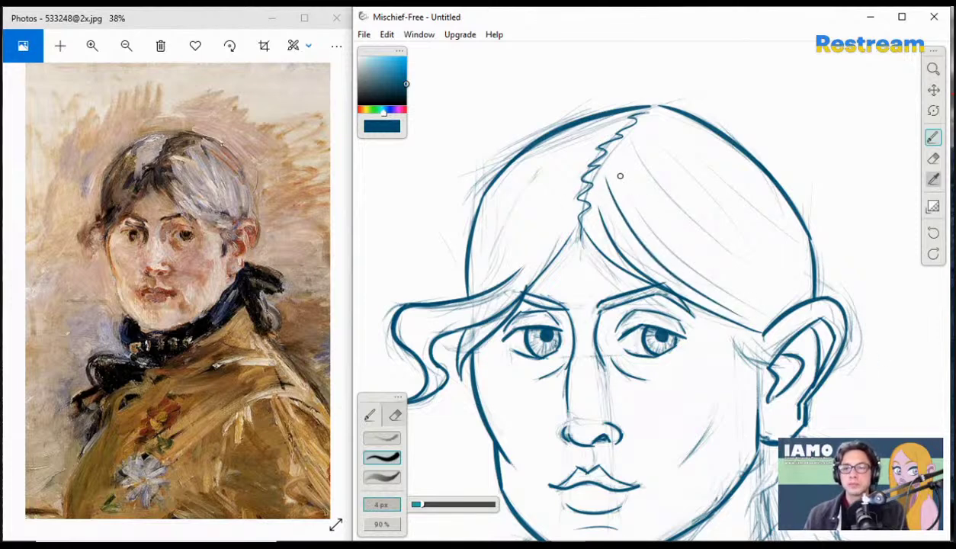
mouse_move(604, 156)
mouse_down()
mouse_move(638, 209)
mouse_move(782, 302)
mouse_up()
drag(624, 131, 780, 273)
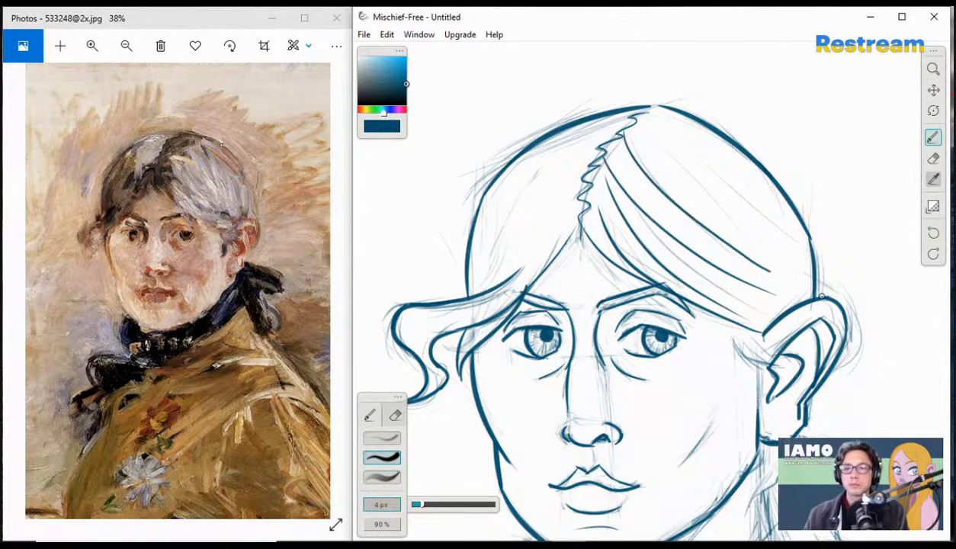
- Ink two more curved strands near the outer head contour on the viewer's right, undoing and redrawing the upper one
mouse_move(643, 128)
mouse_down()
mouse_move(745, 214)
mouse_move(809, 295)
mouse_up()
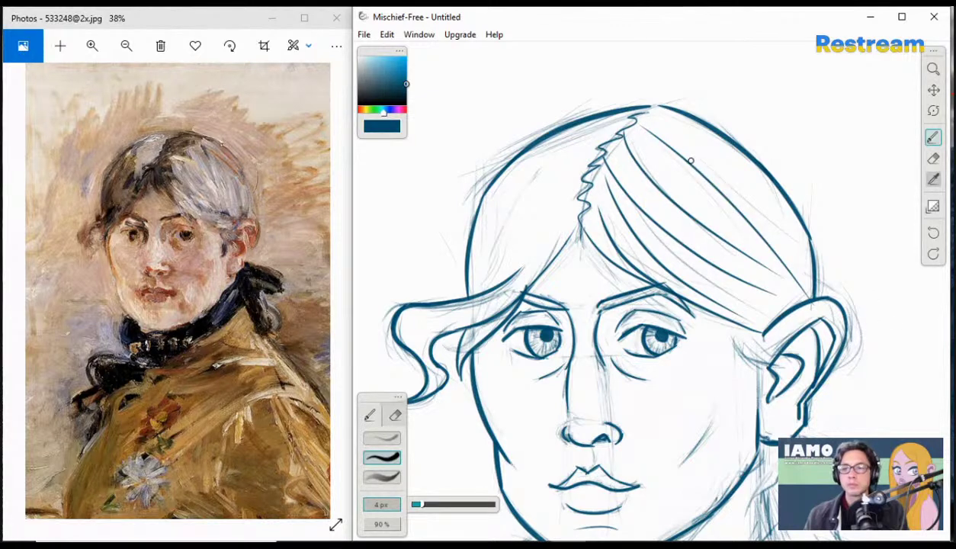
key(ctrl+z)
drag(644, 128, 780, 296)
key(ctrl+z)
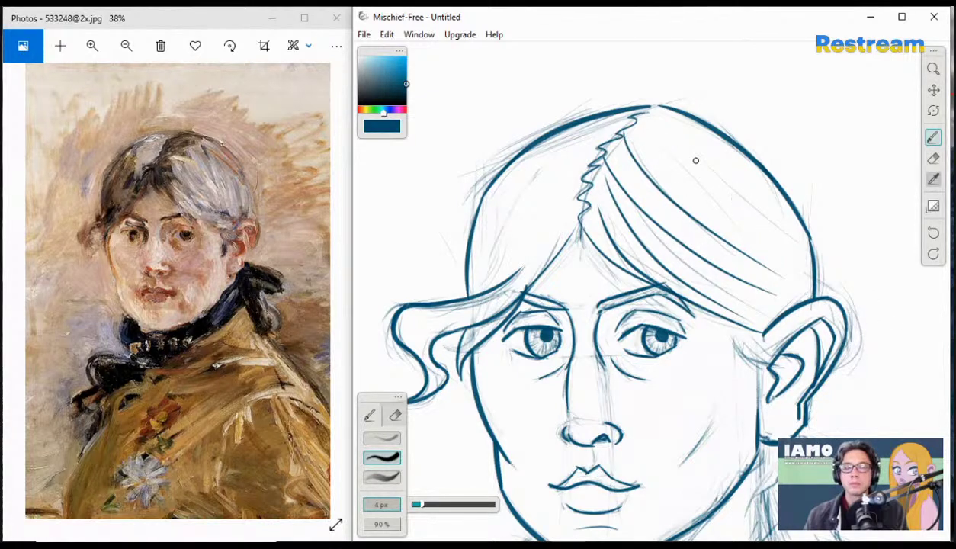
drag(642, 131, 782, 299)
key(ctrl+z)
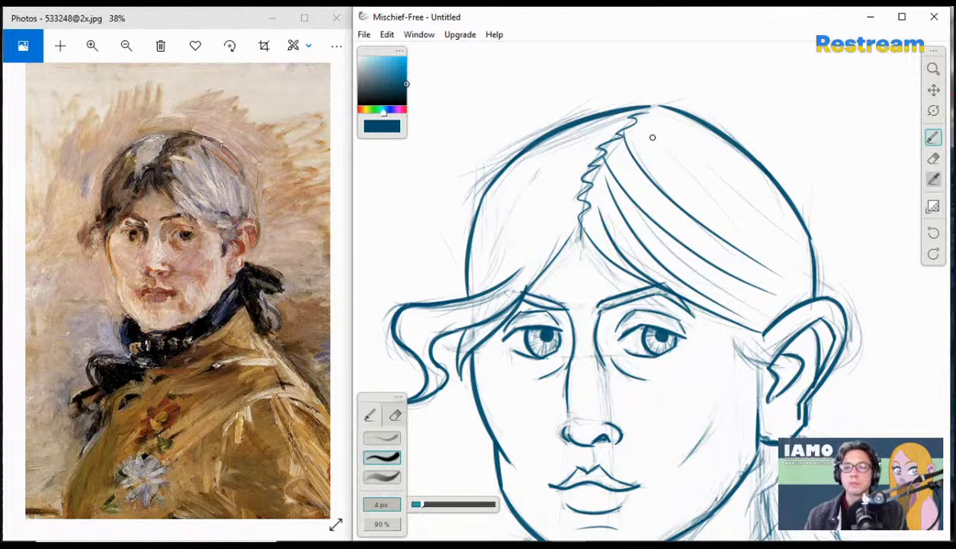
drag(654, 128, 758, 285)
key(ctrl+z)
drag(662, 129, 787, 268)
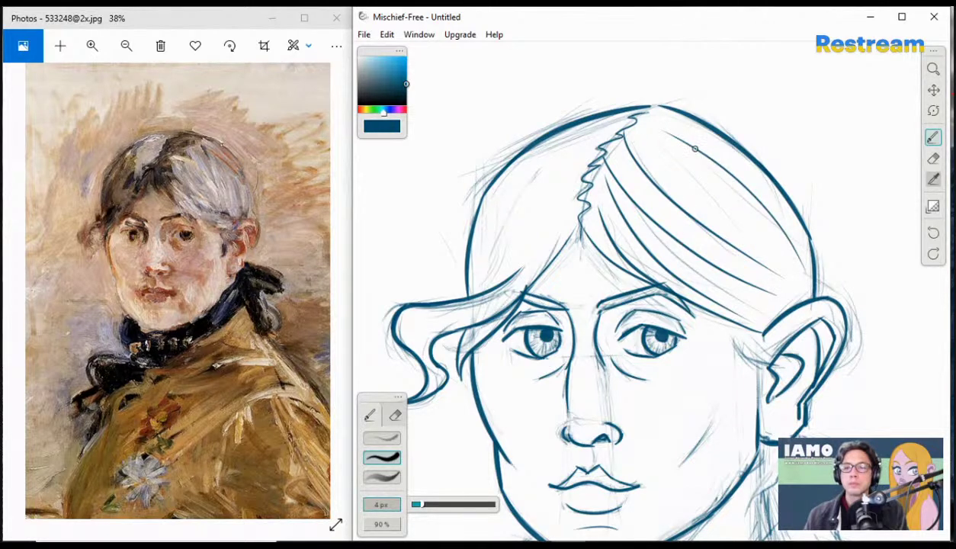
drag(665, 145, 787, 294)
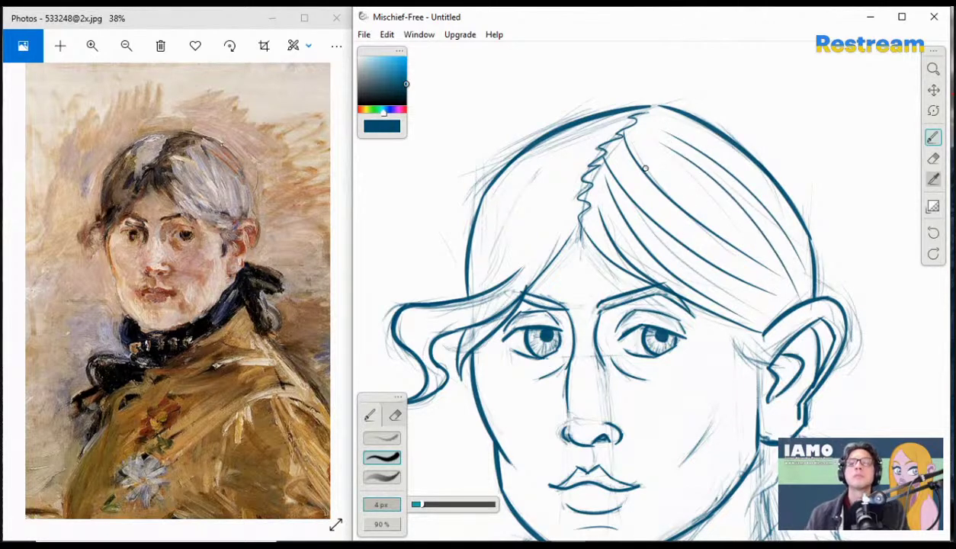
- Ink curved hair strands from the parting down across the crown on the viewer's left, redrawing the lowest one
drag(610, 124, 485, 162)
key(ctrl+z)
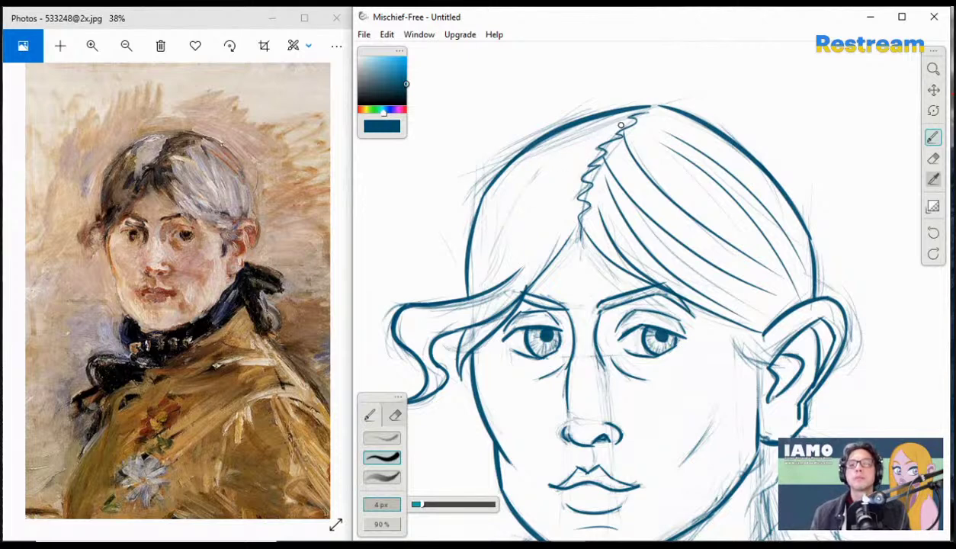
drag(615, 120, 505, 172)
mouse_move(591, 147)
mouse_down()
mouse_move(510, 155)
mouse_move(465, 236)
mouse_up()
drag(545, 186, 463, 274)
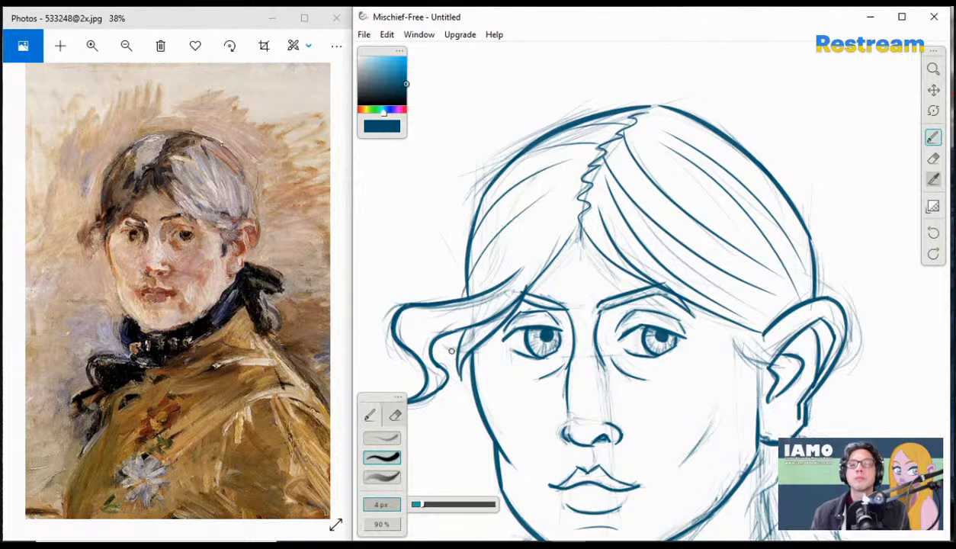
key(ctrl+z)
mouse_move(571, 173)
mouse_down()
mouse_move(482, 246)
mouse_move(472, 280)
mouse_up()
key(ctrl+z)
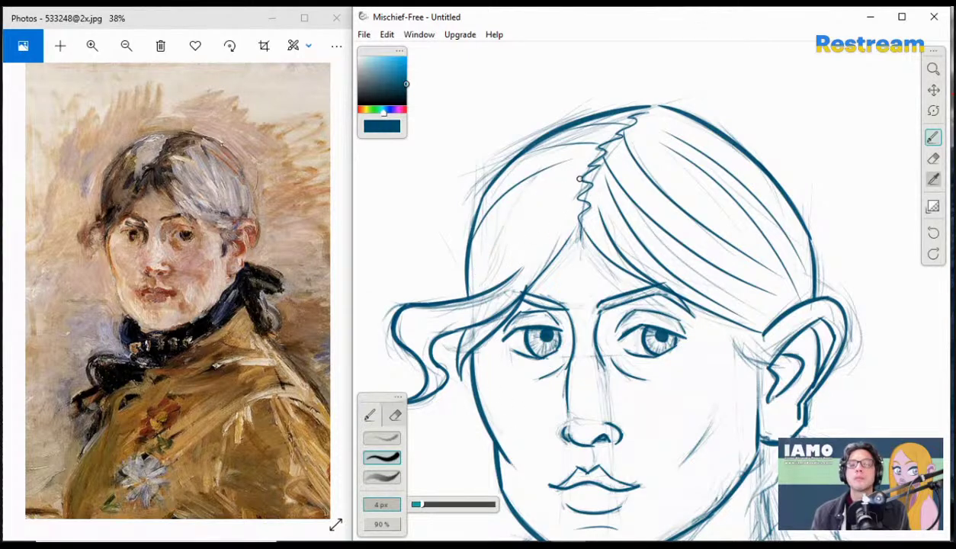
drag(568, 168, 484, 260)
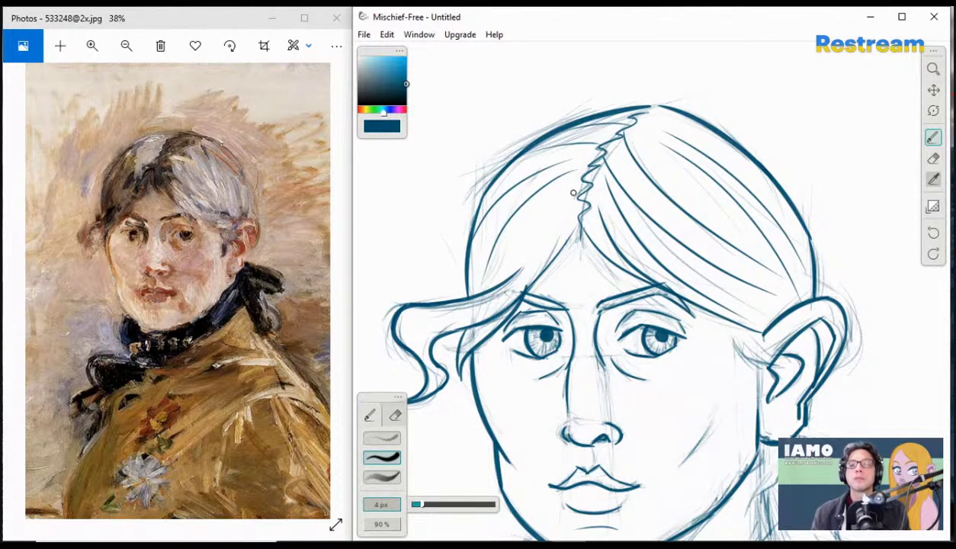
- Ink another curved strand below these on the viewer's left, running from beside the lower parting toward the temple, redrawing it as needed
drag(563, 195, 483, 309)
key(ctrl+z)
drag(566, 198, 459, 318)
key(ctrl+z)
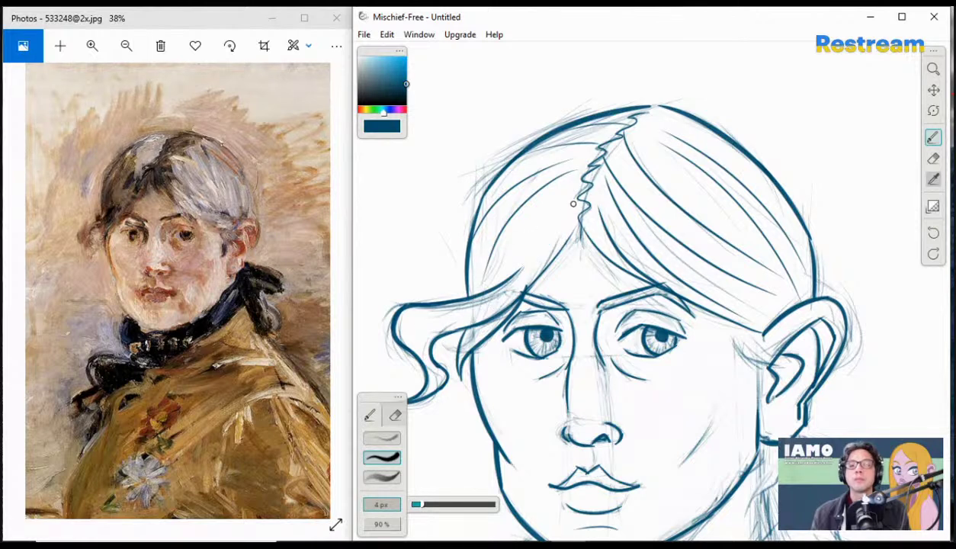
drag(573, 204, 508, 290)
key(ctrl+z)
drag(569, 208, 481, 312)
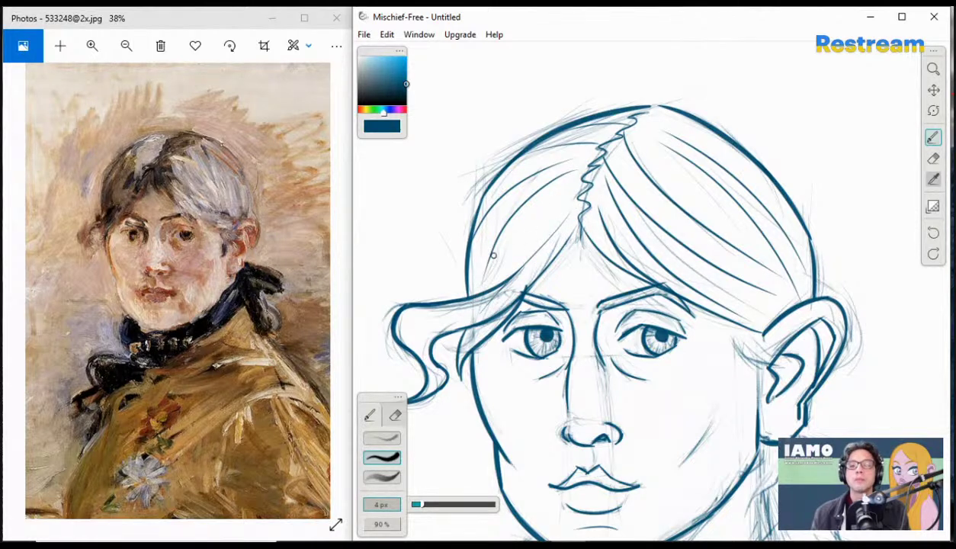
key(ctrl+z)
drag(560, 199, 479, 286)
key(ctrl+z)
drag(559, 199, 504, 279)
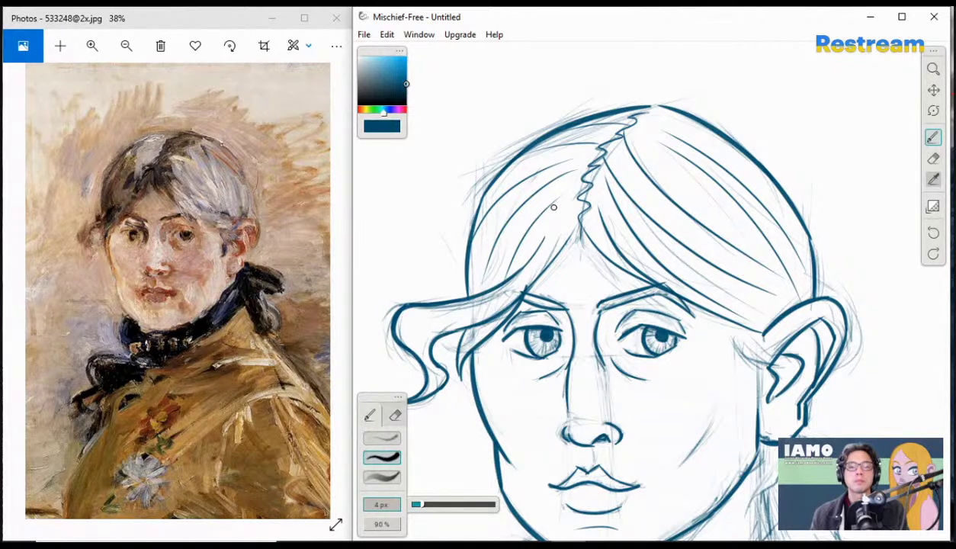
- Fill the gap above the hairline on the viewer's left with short strands rising toward the lower end of the parting
drag(491, 291, 552, 206)
drag(504, 279, 566, 203)
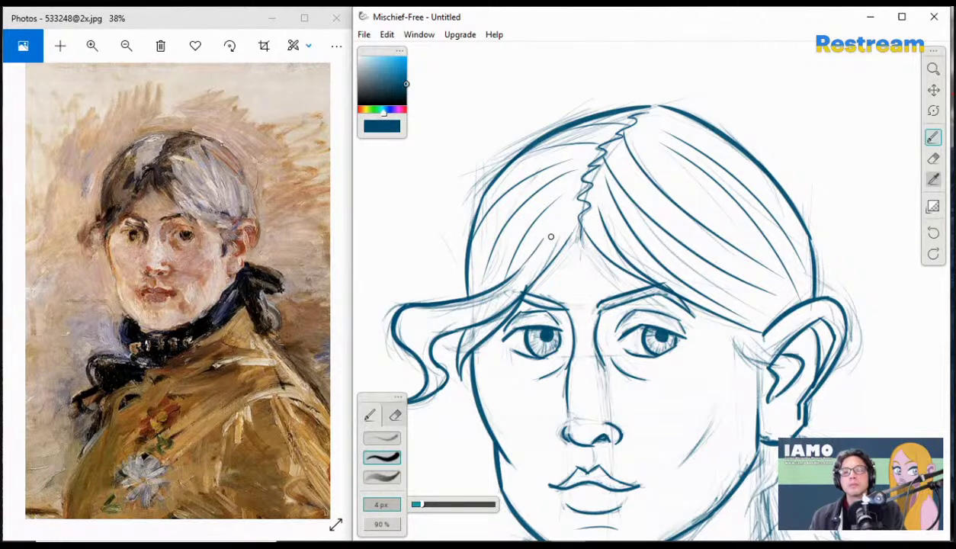
drag(554, 226, 573, 210)
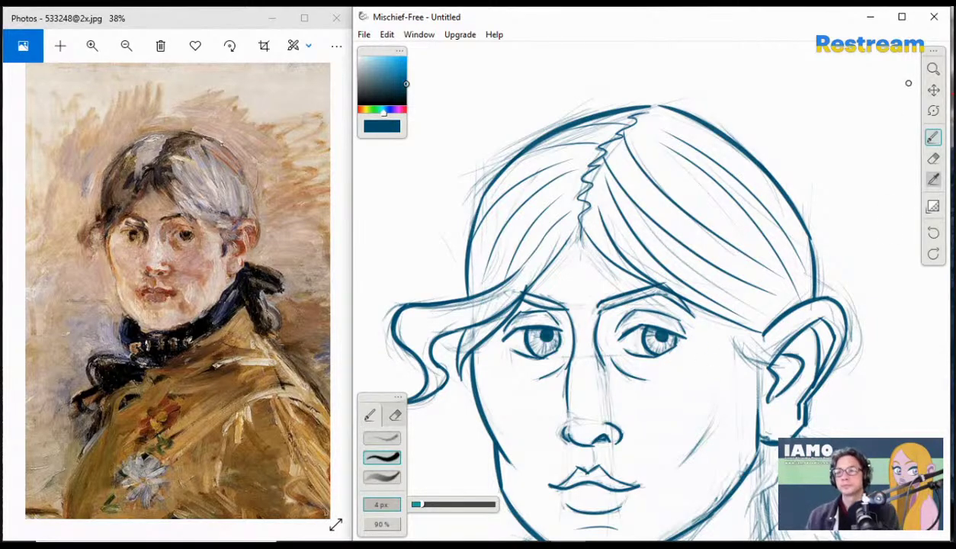
- Ink the short upper end of the collar beside the jaw on the viewer's left, removing the stroke that continues below it
click(932, 69)
drag(830, 204, 740, 210)
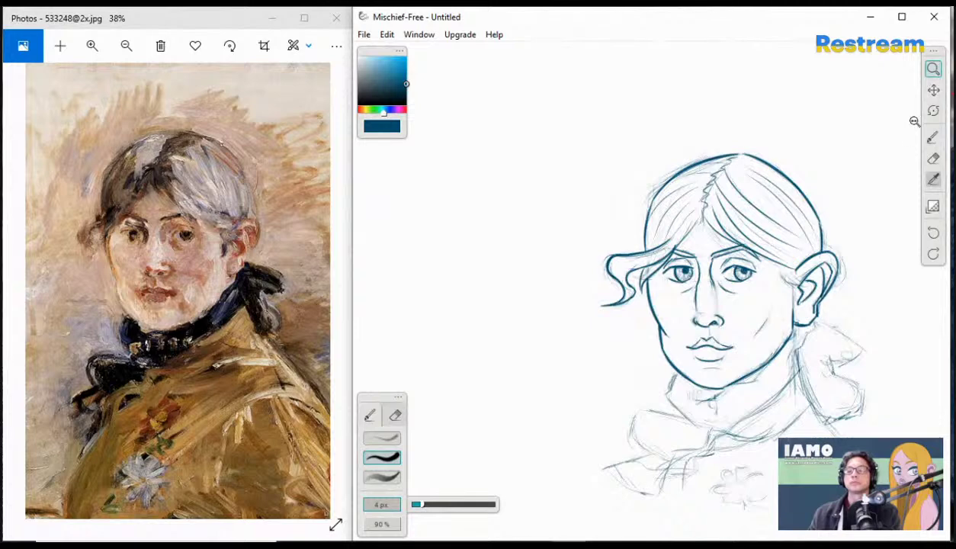
click(933, 90)
mouse_move(824, 330)
mouse_down()
mouse_move(717, 194)
mouse_move(739, 226)
mouse_move(743, 286)
mouse_up()
drag(675, 278, 740, 284)
click(933, 69)
scroll(797, 214, up, 3)
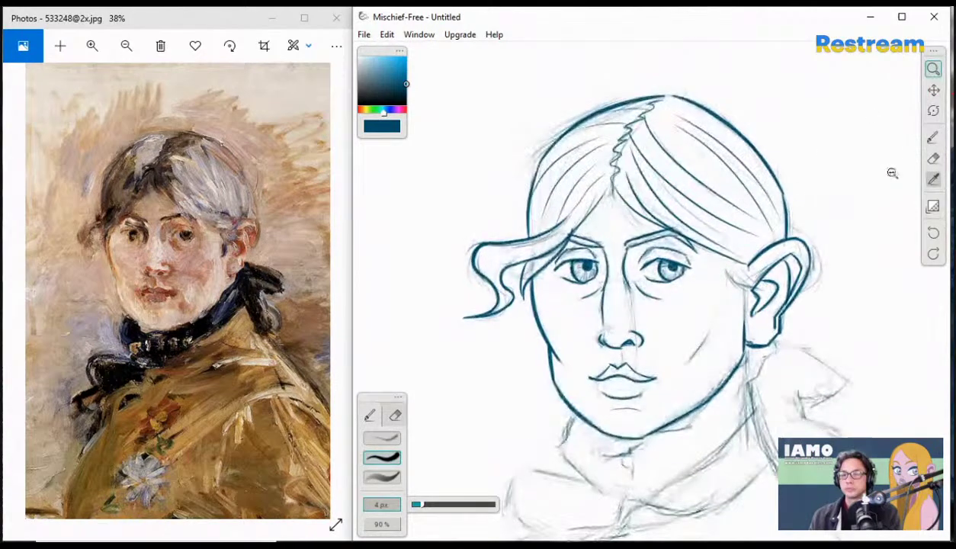
click(933, 90)
mouse_move(795, 482)
mouse_down()
mouse_move(769, 422)
mouse_move(772, 341)
mouse_move(753, 339)
mouse_up()
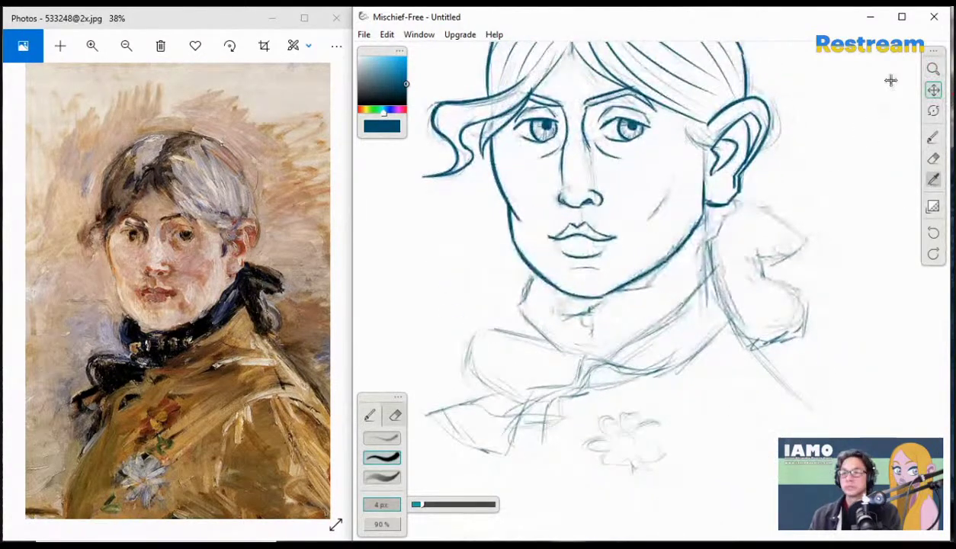
click(932, 138)
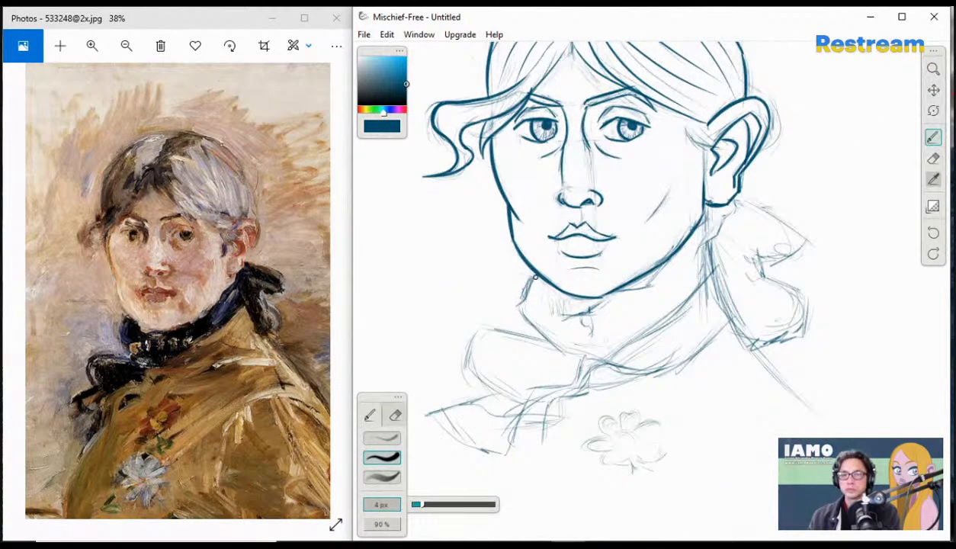
mouse_move(532, 275)
mouse_down()
mouse_move(521, 303)
mouse_move(583, 340)
mouse_up()
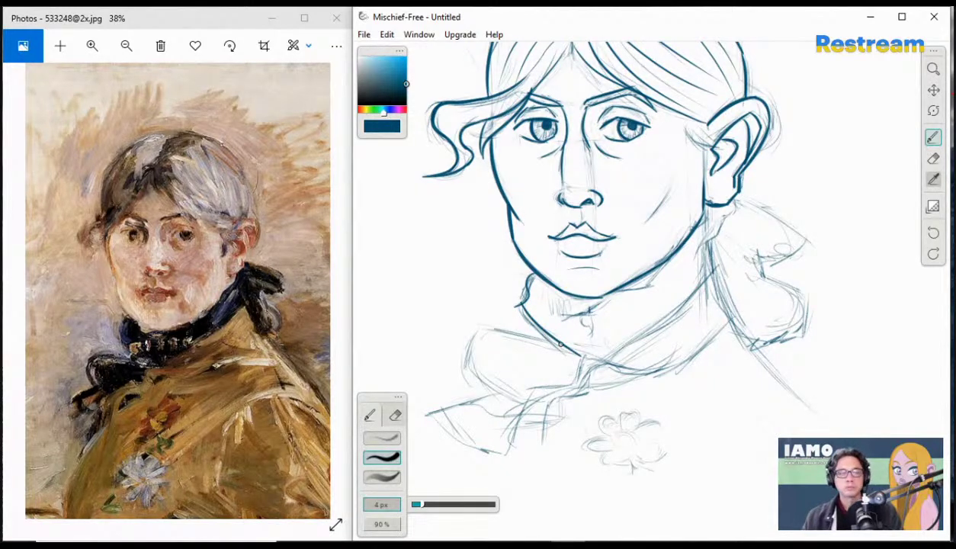
key(ctrl+z)
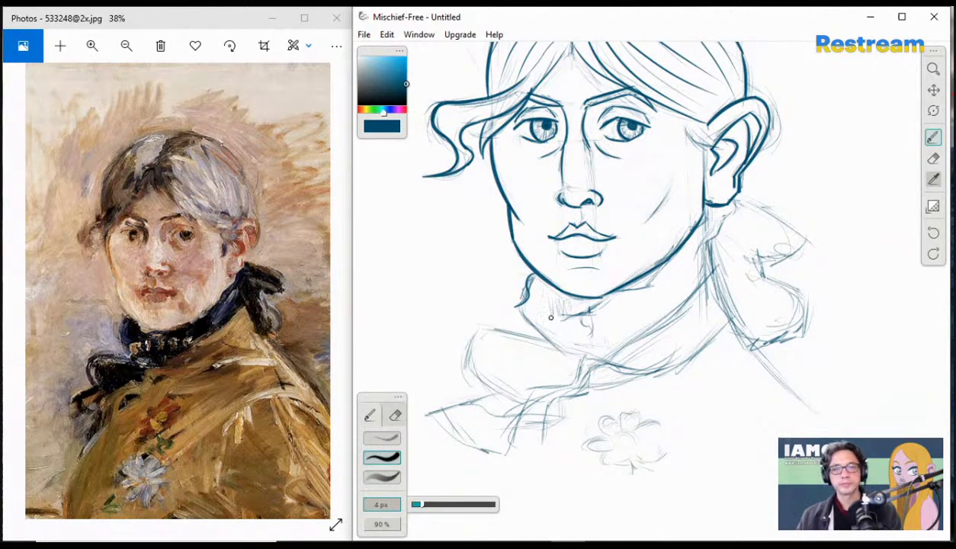
mouse_move(517, 306)
mouse_down()
mouse_move(578, 365)
mouse_move(564, 357)
mouse_up()
key(ctrl+z)
key(ctrl+=)
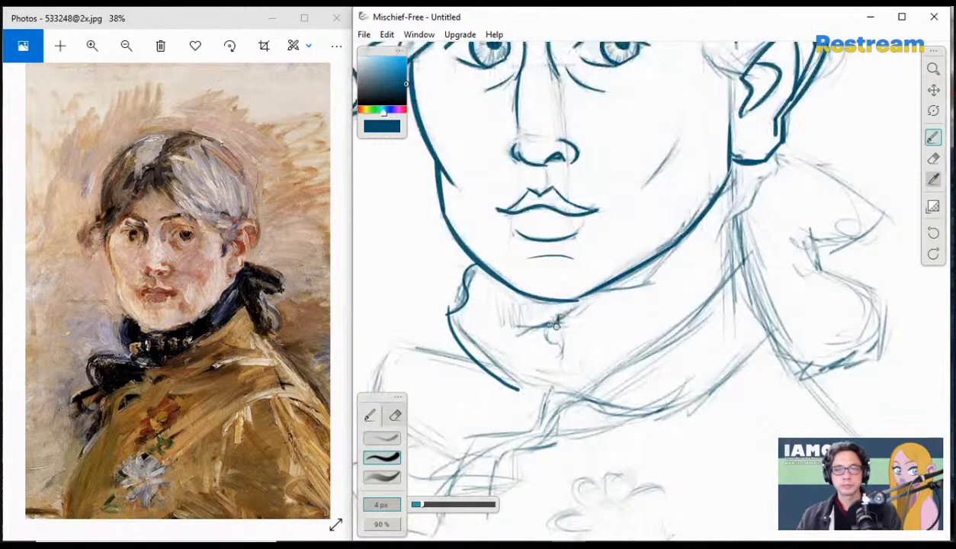
click(933, 69)
drag(721, 211, 683, 207)
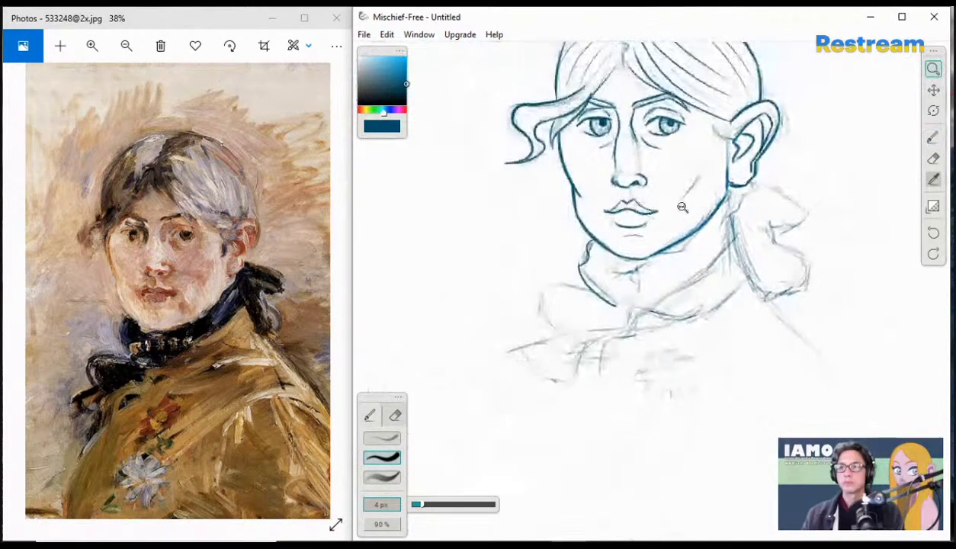
key(ctrl+z)
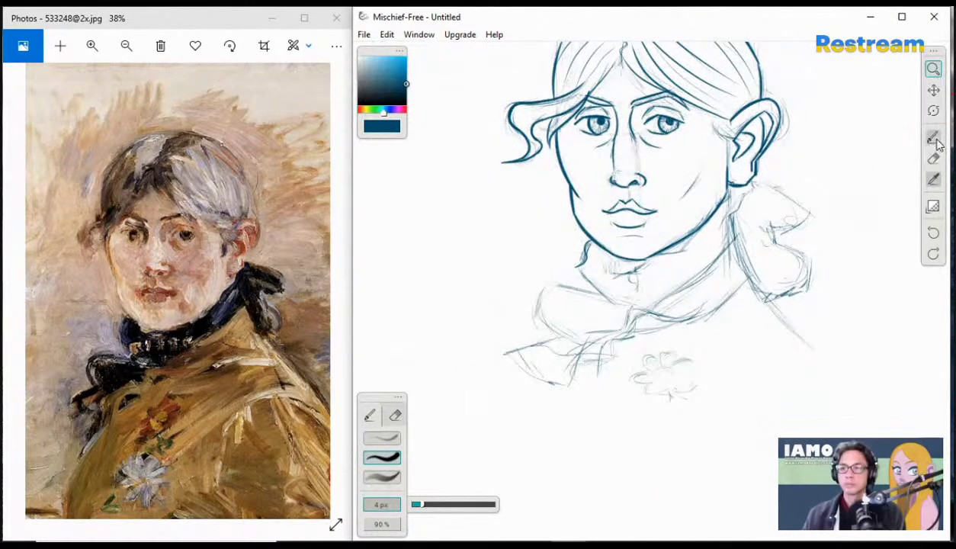
- Enlarge the brush to 8 px and ink the collar's curved edge below the jaw on the viewer's left, redrawing it as needed
click(933, 138)
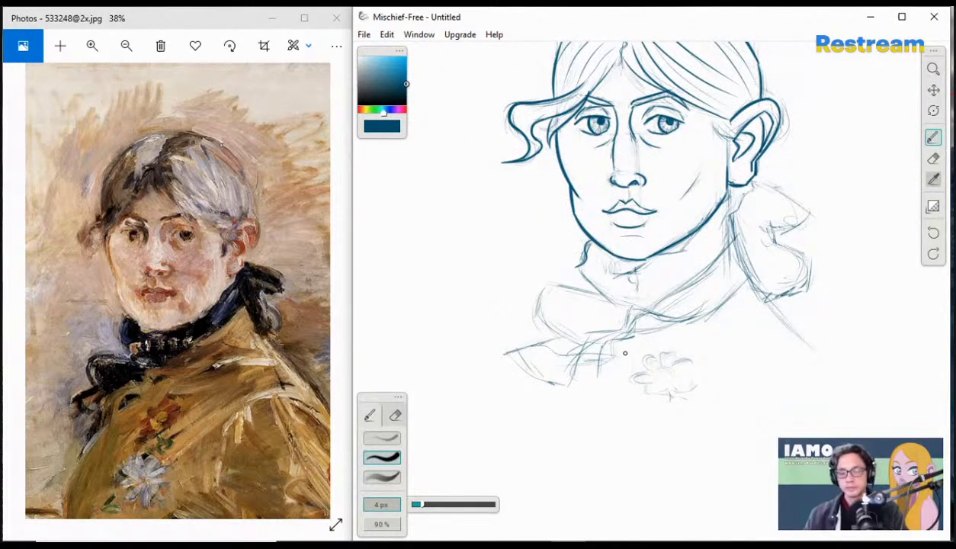
key(bracketright)
key(bracketright)
key(bracketright)
key(bracketright)
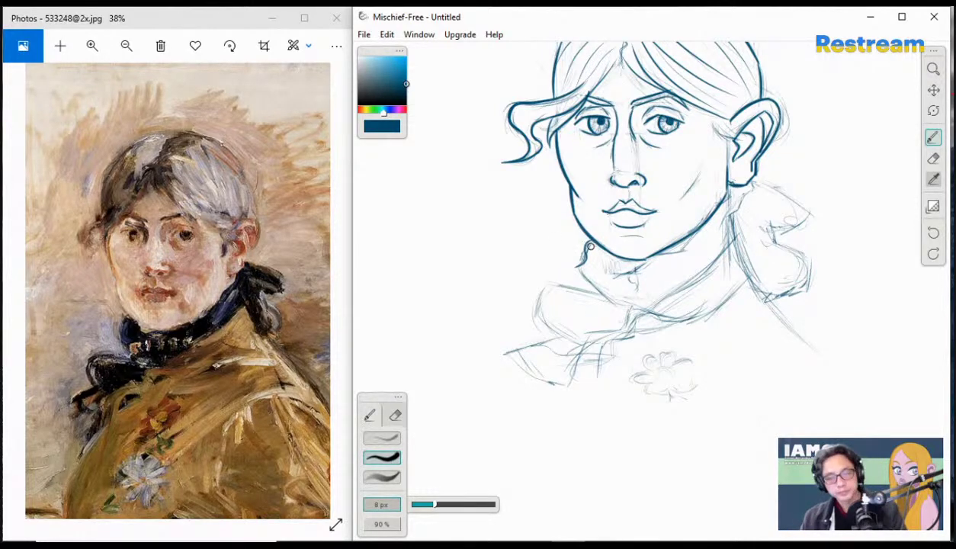
key(ctrl+z)
mouse_move(589, 241)
mouse_down()
mouse_move(581, 264)
mouse_move(616, 296)
mouse_up()
key(ctrl+z)
key(ctrl+z)
mouse_move(582, 262)
mouse_down()
mouse_move(677, 315)
mouse_move(588, 284)
mouse_move(619, 308)
mouse_up()
key(ctrl+z)
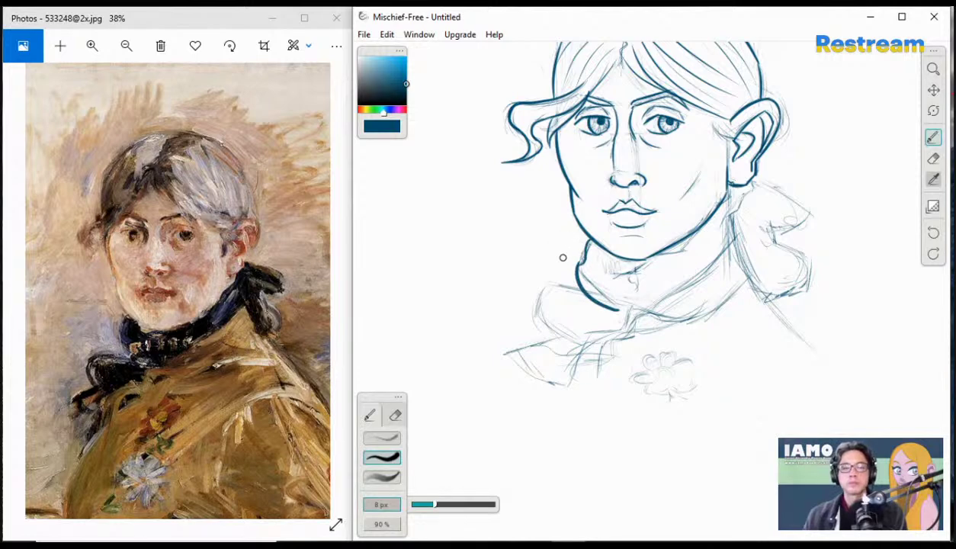
key(ctrl+z)
drag(581, 264, 616, 305)
key(ctrl+z)
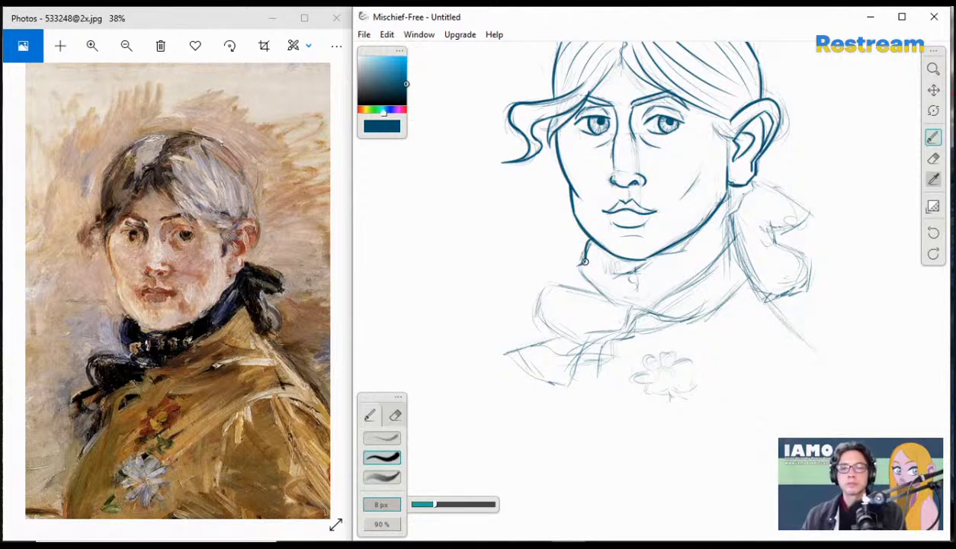
drag(584, 261, 610, 307)
key(ctrl+z)
drag(572, 260, 616, 303)
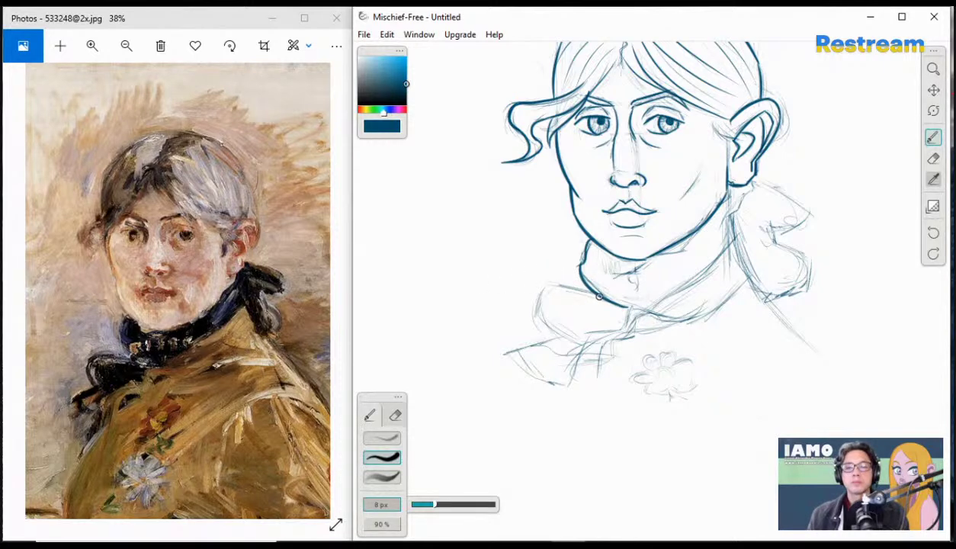
- Ink the upper and outer edges of the bow loop below the collar on the viewer's left, redrawing its underside with a bolder curve
mouse_move(598, 297)
mouse_down()
mouse_move(534, 291)
mouse_move(548, 333)
mouse_move(580, 341)
mouse_up()
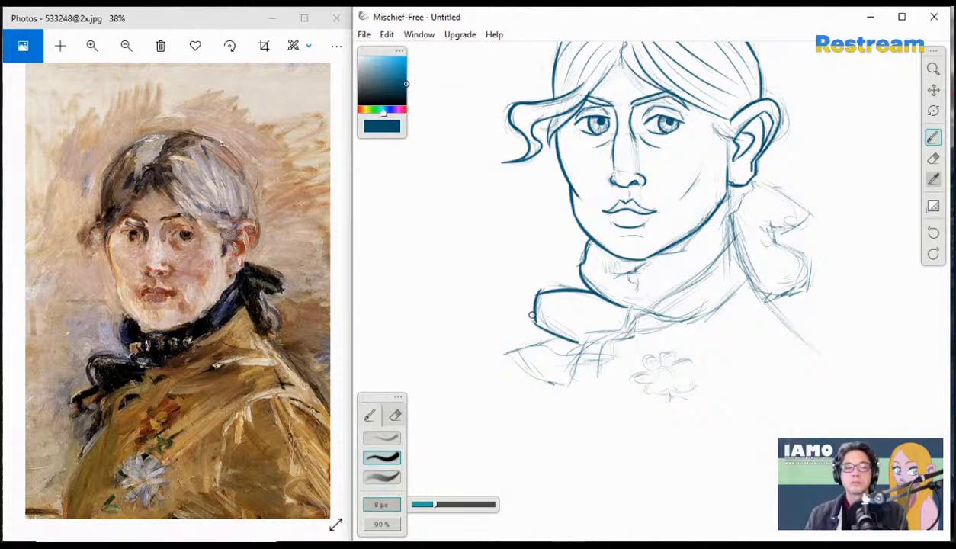
key(ctrl+z)
drag(536, 314, 592, 343)
drag(533, 312, 573, 344)
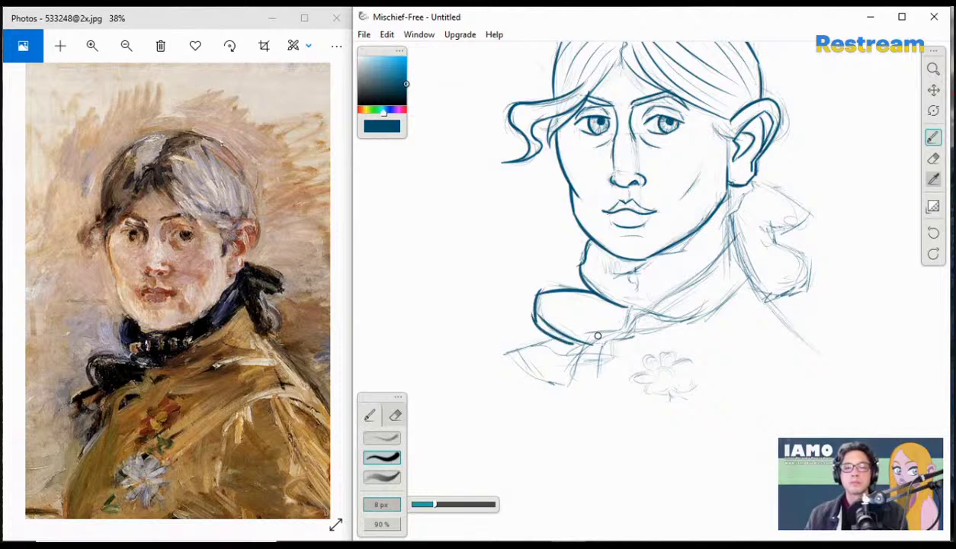
- Ink the upper and lower loops of the scarf bow on the viewer's left of the neck, redoing unsatisfactory strokes
key(ctrl+z)
key(ctrl+z)
drag(535, 311, 592, 345)
key(ctrl+z)
mouse_move(536, 313)
mouse_down()
mouse_move(592, 350)
mouse_move(505, 348)
mouse_move(506, 369)
mouse_move(564, 385)
mouse_up()
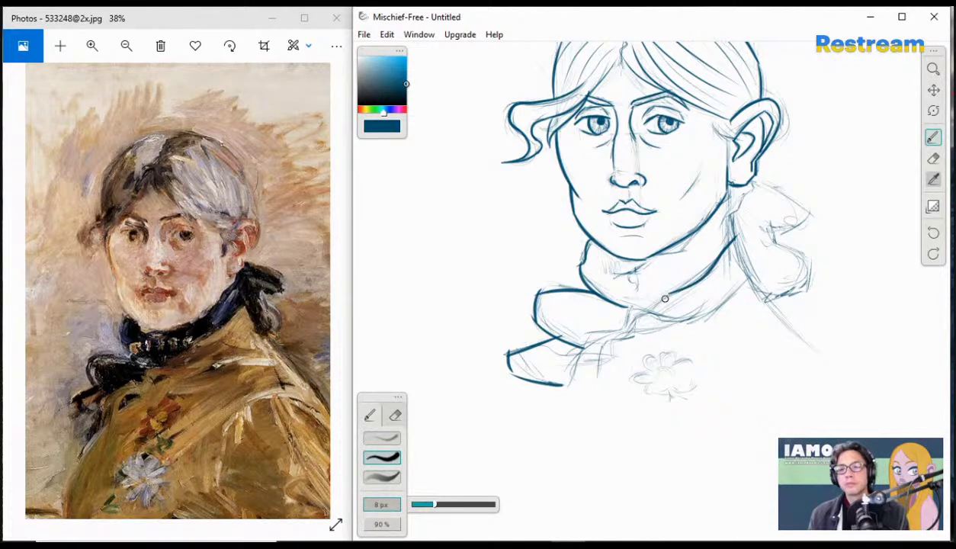
- Ink the curved fold of the scarf from the back of the jaw down to the knot at the front of the neck
drag(738, 235, 664, 298)
key(ctrl+z)
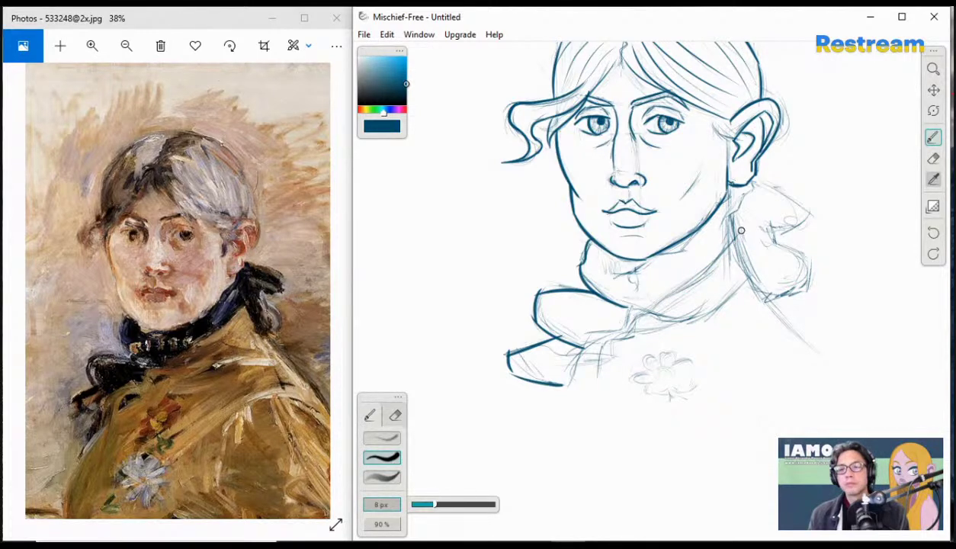
drag(737, 234, 656, 299)
key(ctrl+z)
drag(728, 228, 667, 286)
key(ctrl+z)
drag(732, 244, 665, 299)
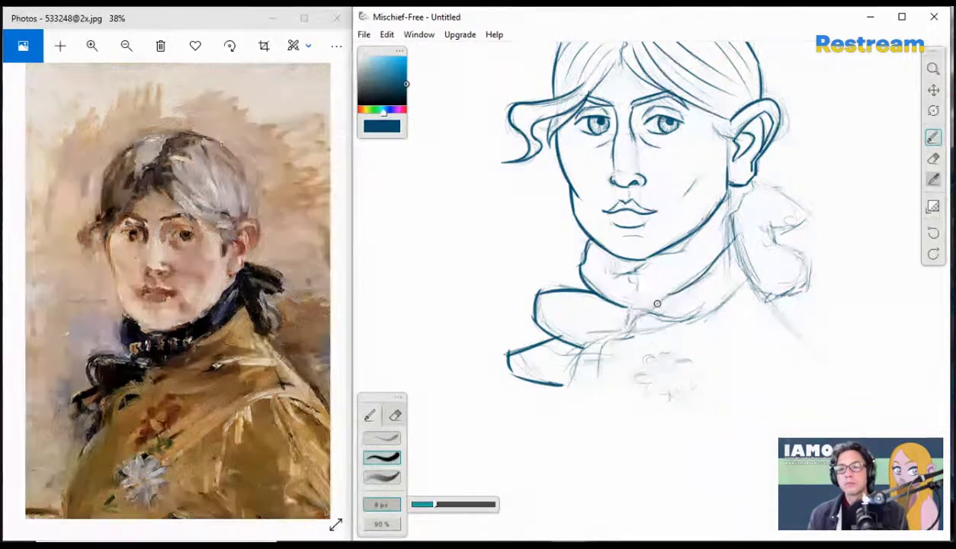
key(ctrl+z)
drag(727, 230, 634, 311)
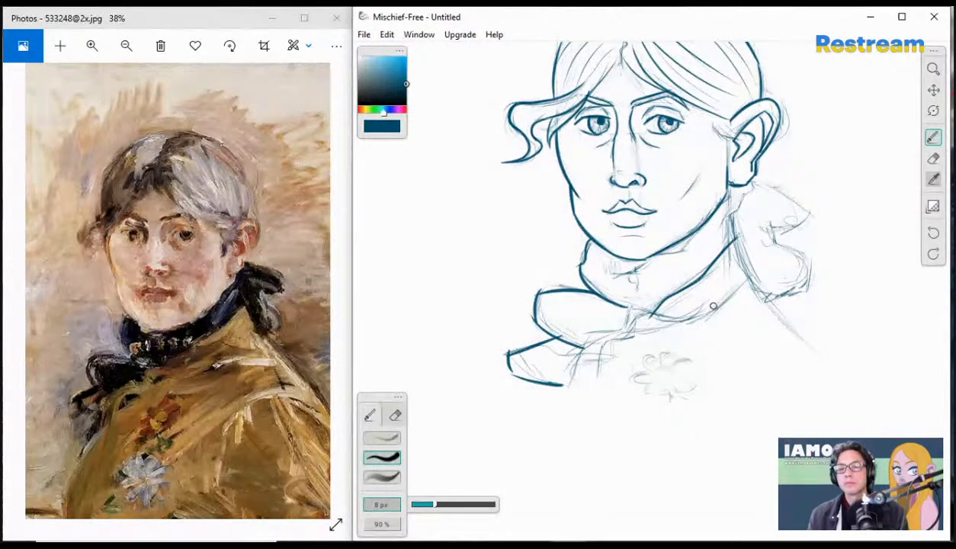
key(ctrl+z)
drag(729, 227, 634, 308)
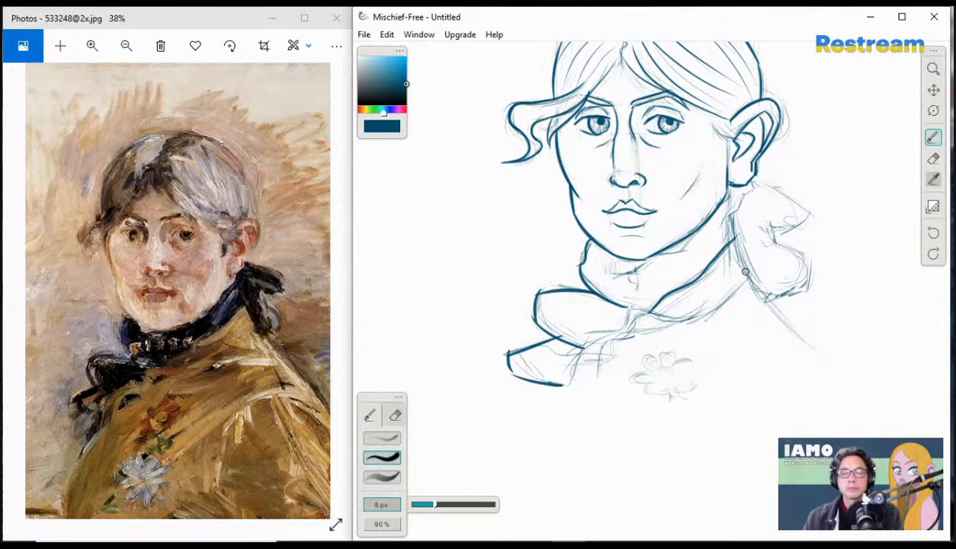
- Ink the back edge of the scarf from the nape down to the start of the shoulder
drag(736, 235, 753, 277)
key(ctrl+z)
drag(735, 234, 752, 277)
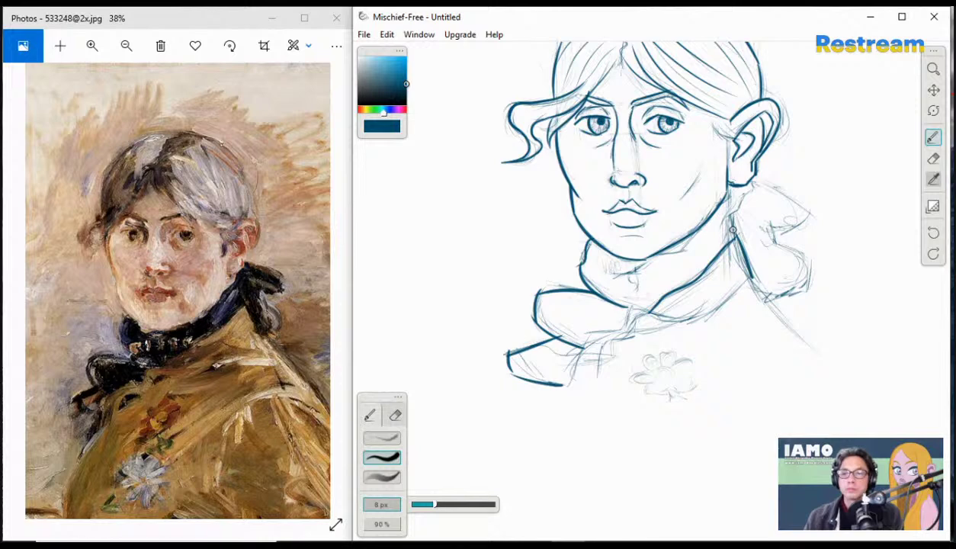
mouse_move(735, 241)
mouse_down()
mouse_move(733, 219)
mouse_move(736, 239)
mouse_up()
key(ctrl+z)
- Ink the short jagged contour of the scarf knot from below the earlobe to the back of the neck
drag(753, 189, 711, 215)
key(ctrl+z)
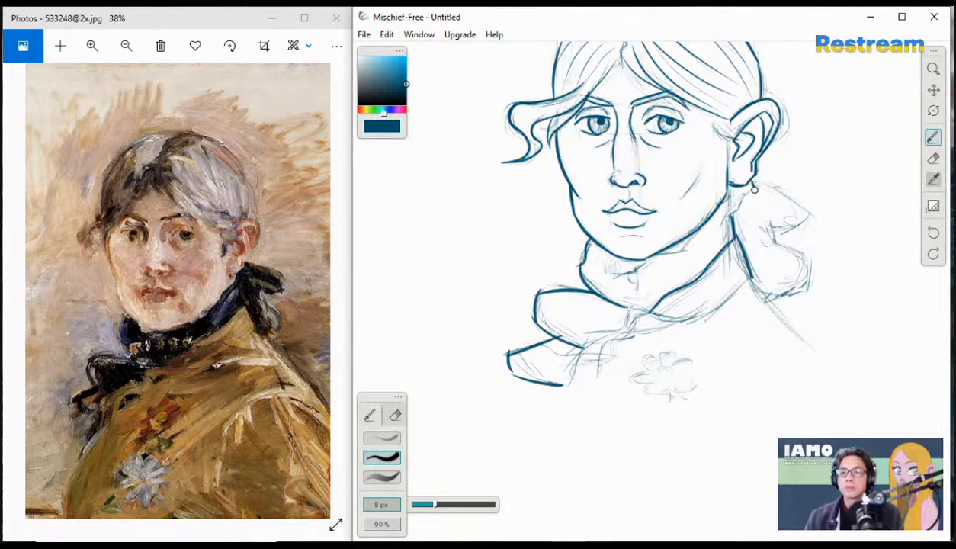
drag(745, 204, 727, 242)
key(ctrl+z)
drag(754, 181, 725, 225)
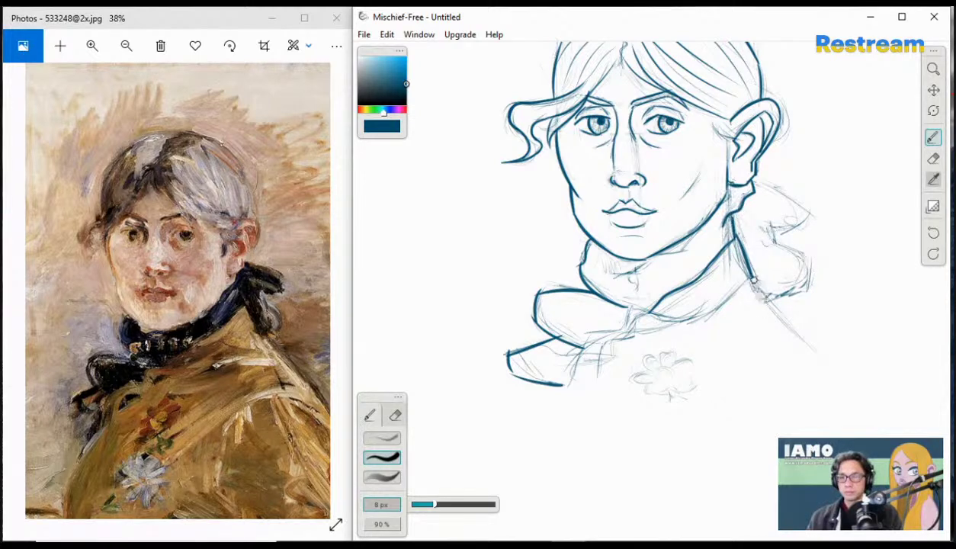
- Ink the sloping shoulder line from the back of the scarf down to the viewer's right, redrawing until it fits
drag(754, 286, 772, 299)
drag(738, 270, 834, 358)
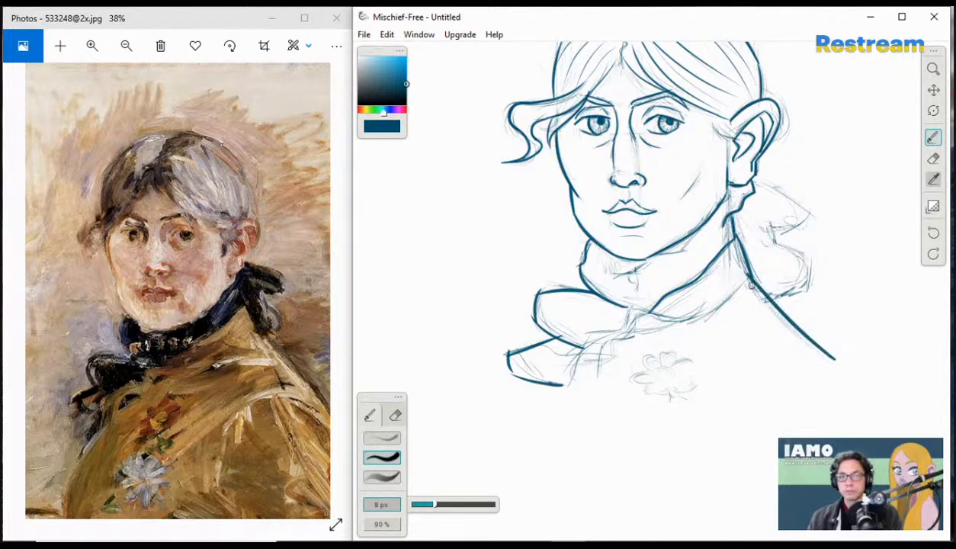
key(ctrl+z)
drag(737, 271, 836, 363)
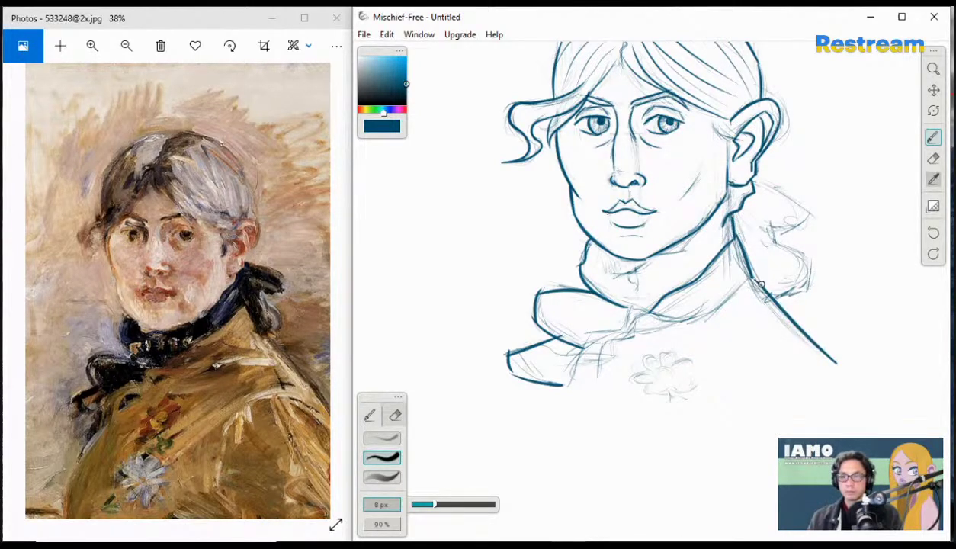
key(ctrl+z)
drag(738, 273, 840, 370)
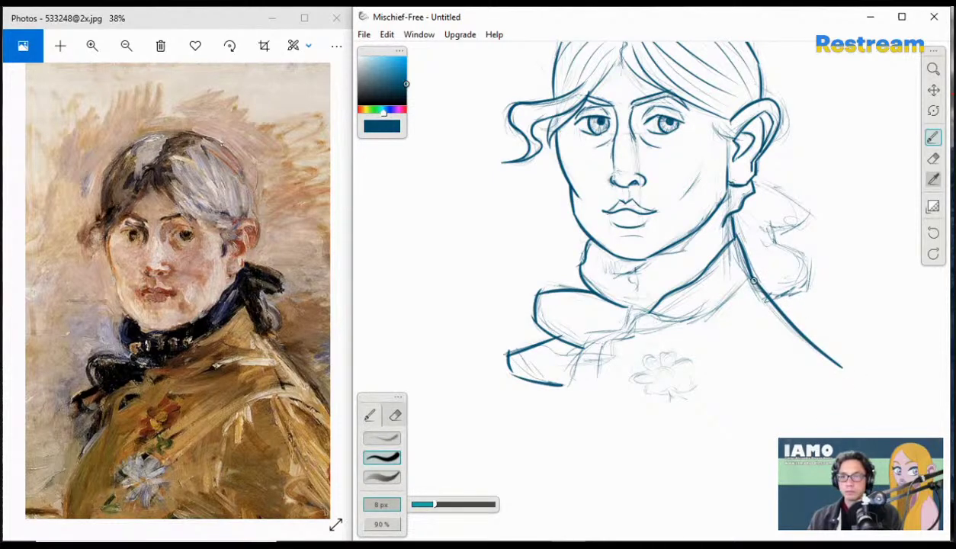
drag(754, 280, 827, 356)
key(ctrl+z)
key(ctrl+z)
drag(752, 279, 826, 353)
key(ctrl+z)
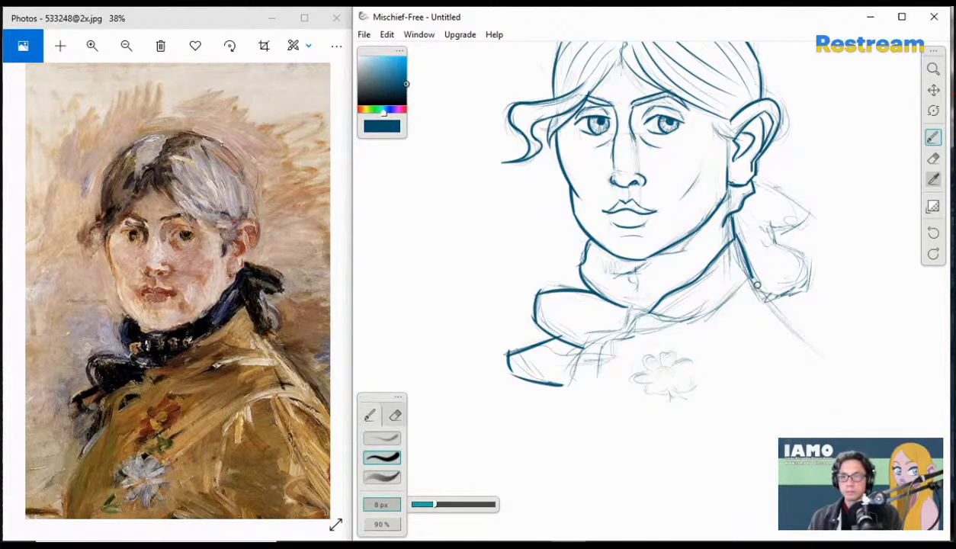
drag(736, 270, 834, 372)
- Ink the upper loop of the bow behind the neck, from below the ear around its outer tip and back inward
drag(740, 176, 826, 238)
key(ctrl+z)
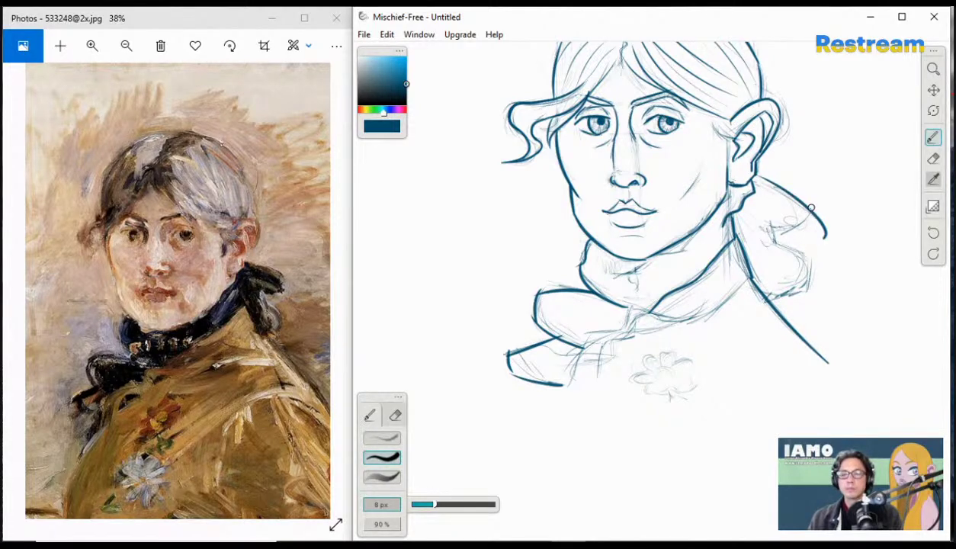
key(ctrl+z)
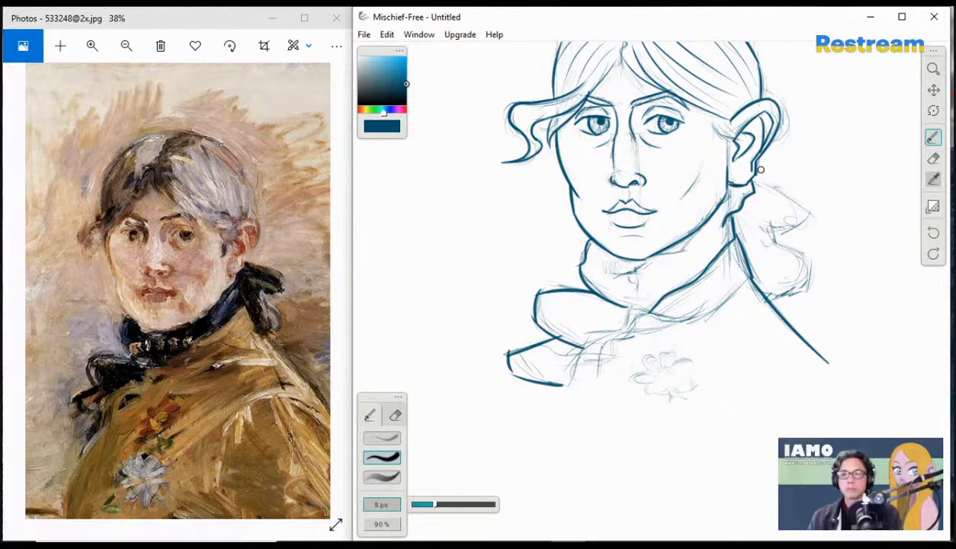
drag(761, 169, 815, 243)
key(ctrl+z)
mouse_move(753, 164)
mouse_down()
mouse_move(792, 182)
mouse_move(786, 218)
mouse_up()
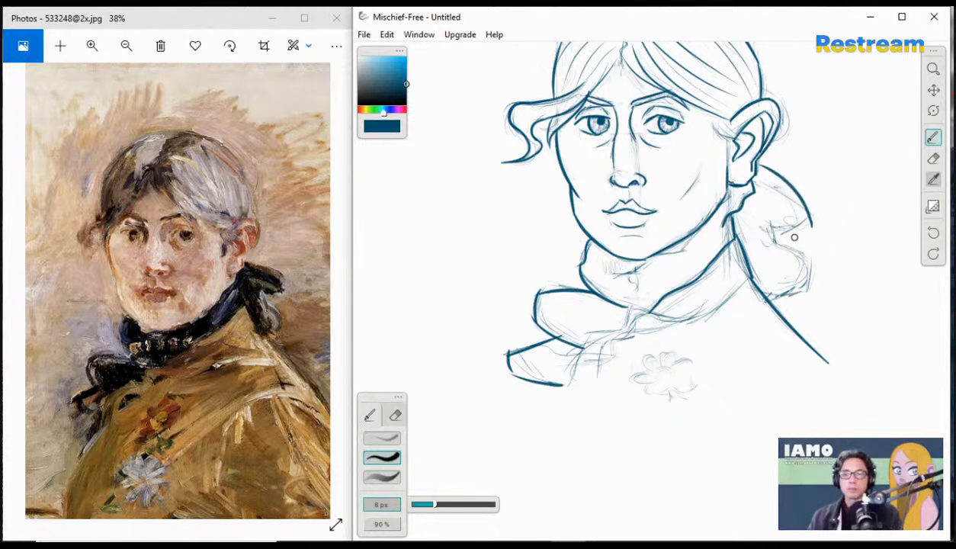
key(ctrl+z)
drag(761, 170, 829, 227)
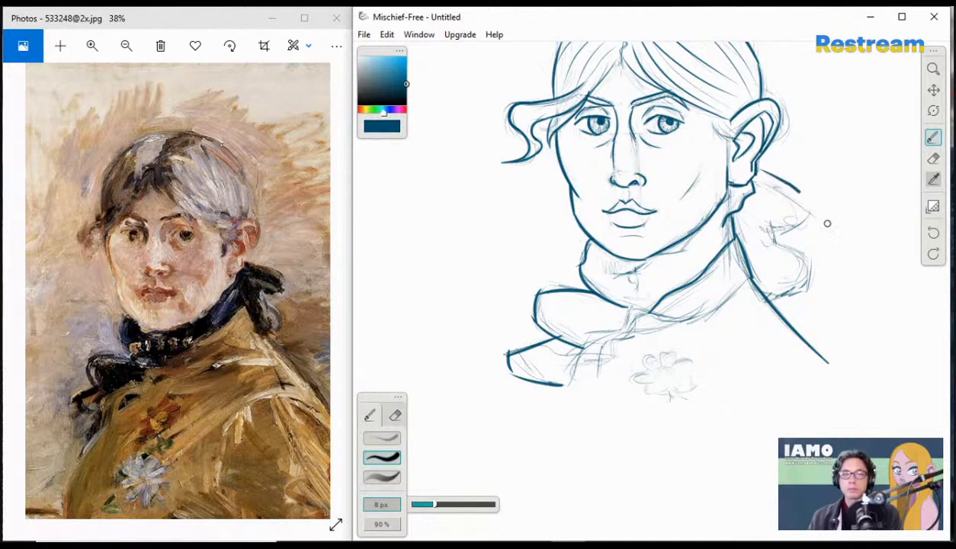
key(ctrl+z)
mouse_move(756, 165)
mouse_down()
mouse_move(805, 199)
mouse_move(823, 223)
mouse_up()
key(ctrl+z)
drag(755, 163, 817, 208)
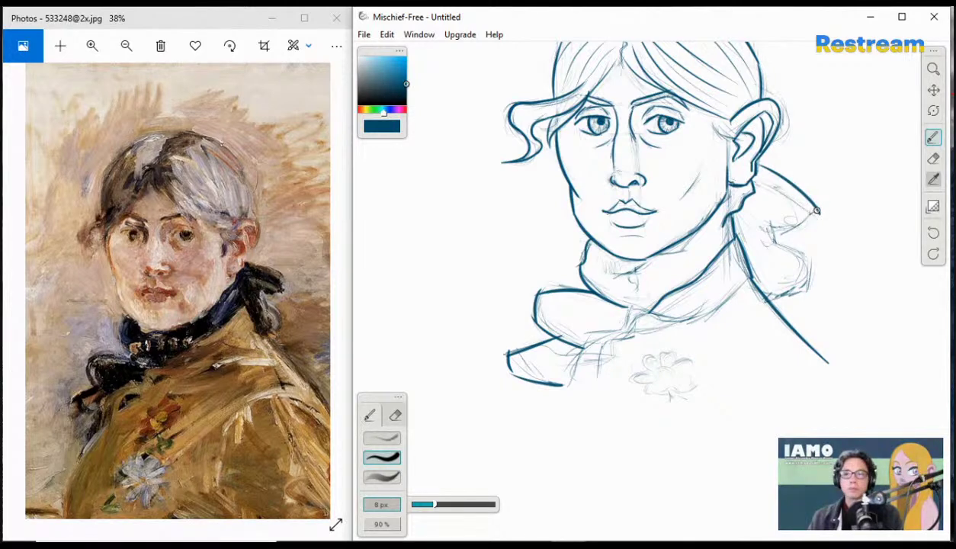
drag(817, 212, 772, 239)
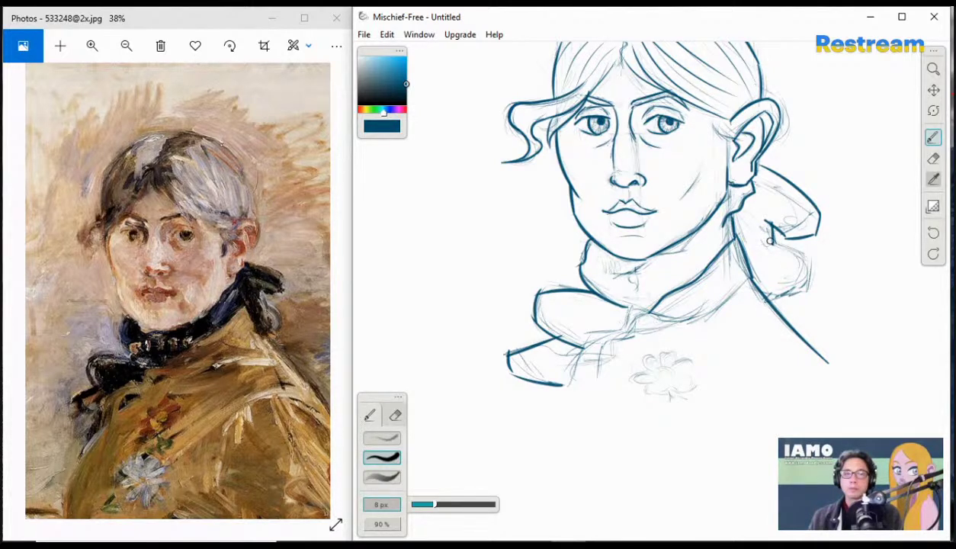
- Ink the lower loop of the bow behind the neck and the inner fold lines running out of its knot
key(ctrl+z)
mouse_move(767, 222)
mouse_down()
mouse_move(777, 249)
mouse_move(807, 294)
mouse_up()
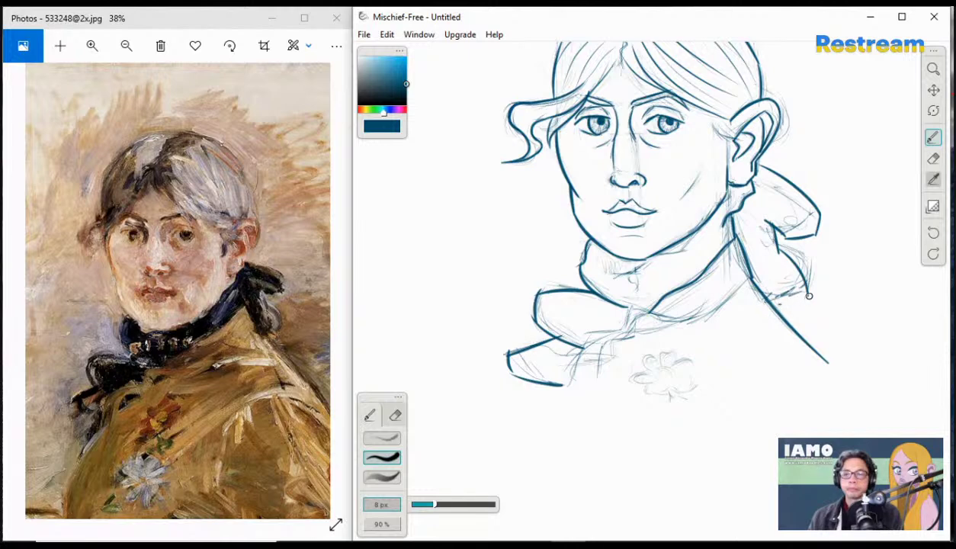
drag(806, 298, 779, 311)
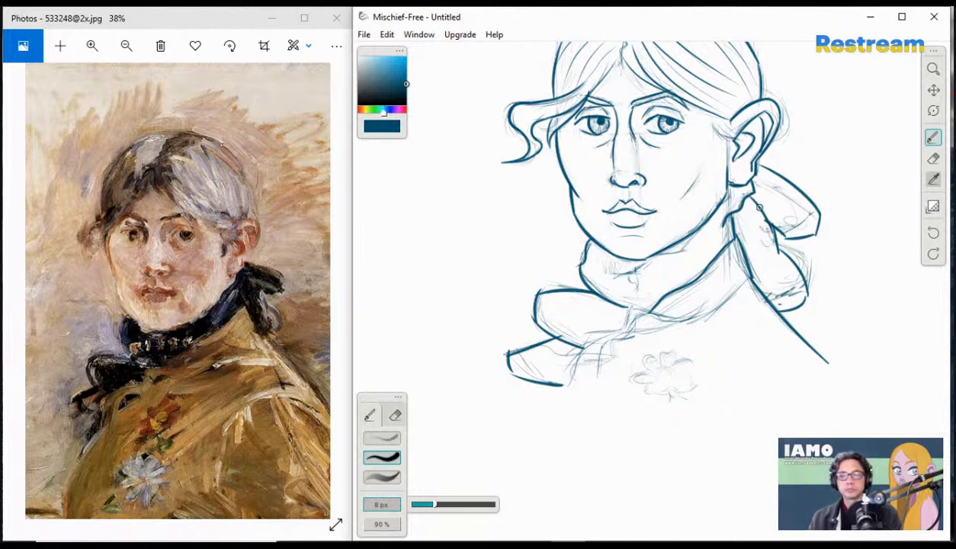
drag(752, 197, 780, 257)
drag(745, 192, 763, 236)
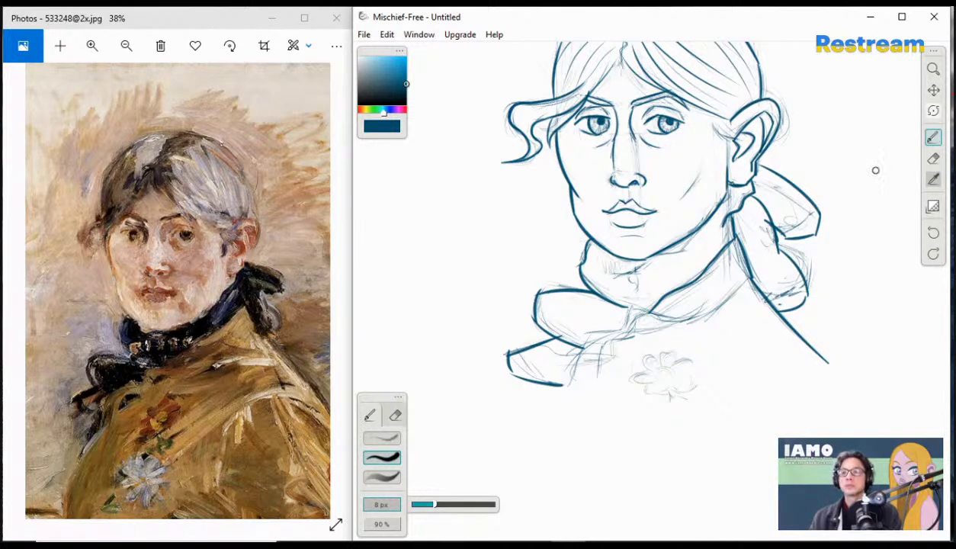
- Sketch the hair sweeping over the top of the ear and the loose strands around it with the light 8 px brush
click(381, 438)
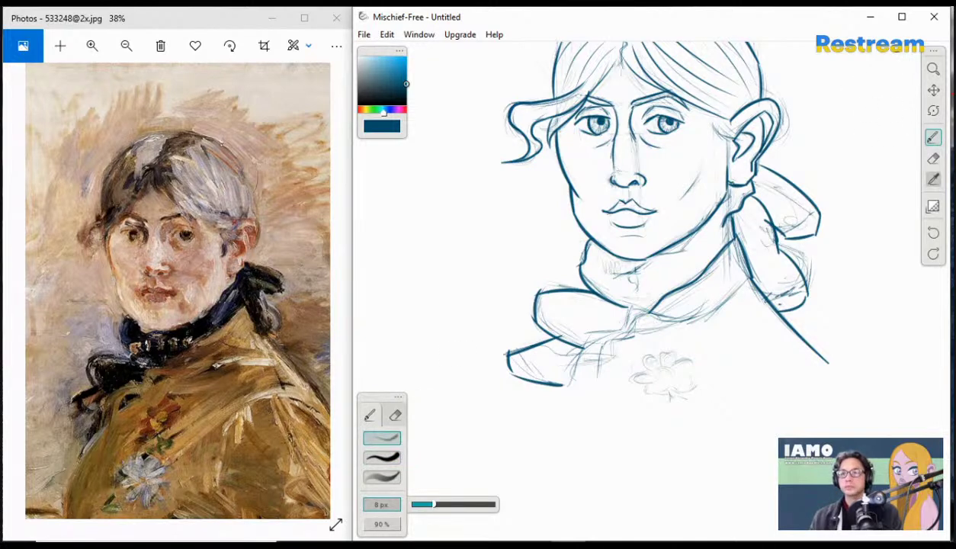
click(935, 91)
mouse_move(817, 123)
mouse_down()
mouse_move(809, 224)
mouse_move(815, 218)
mouse_up()
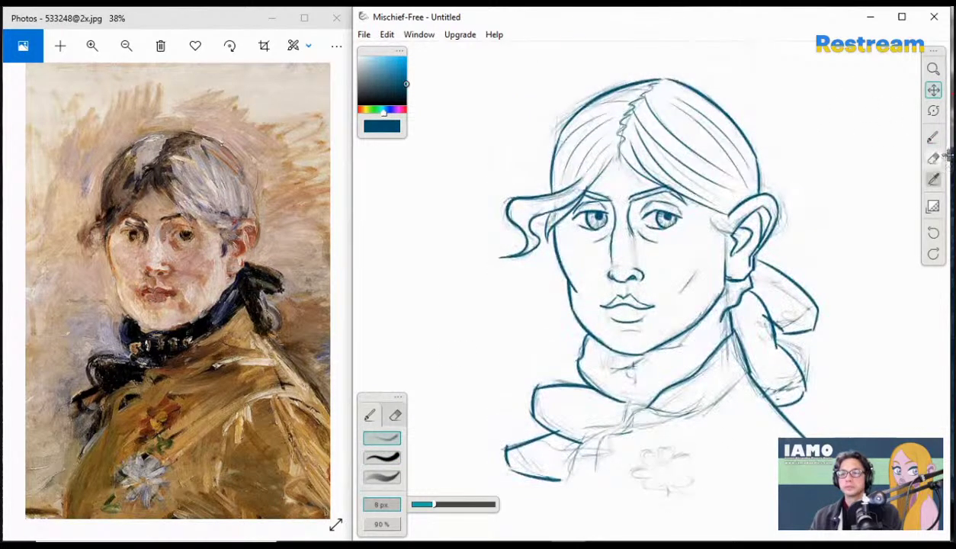
click(933, 158)
key(b)
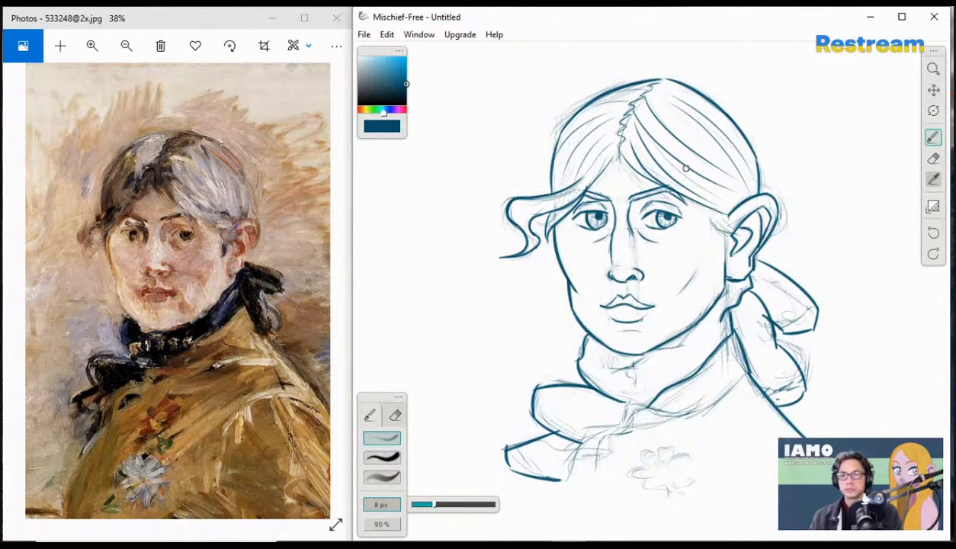
drag(683, 167, 753, 181)
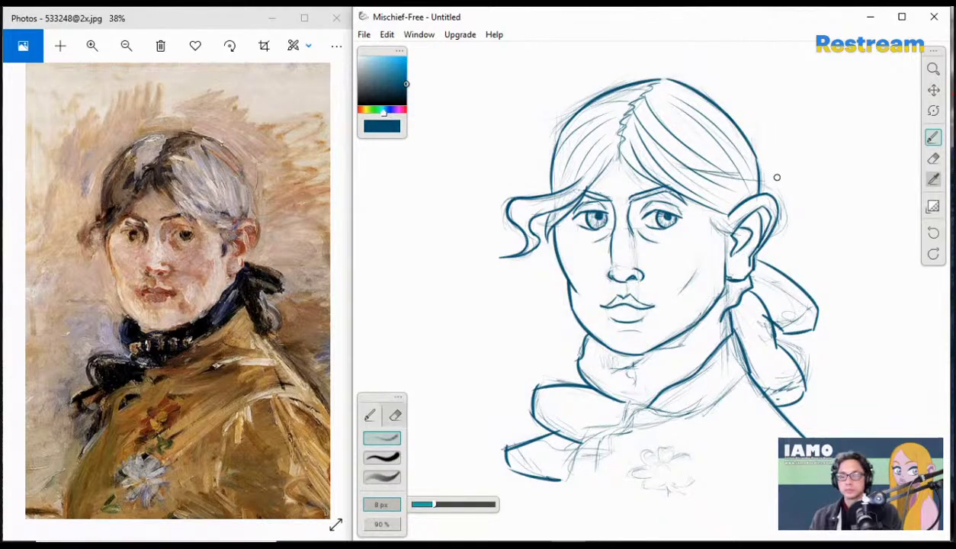
key(ctrl+z)
key(ctrl+z)
drag(676, 174, 785, 183)
key(ctrl+z)
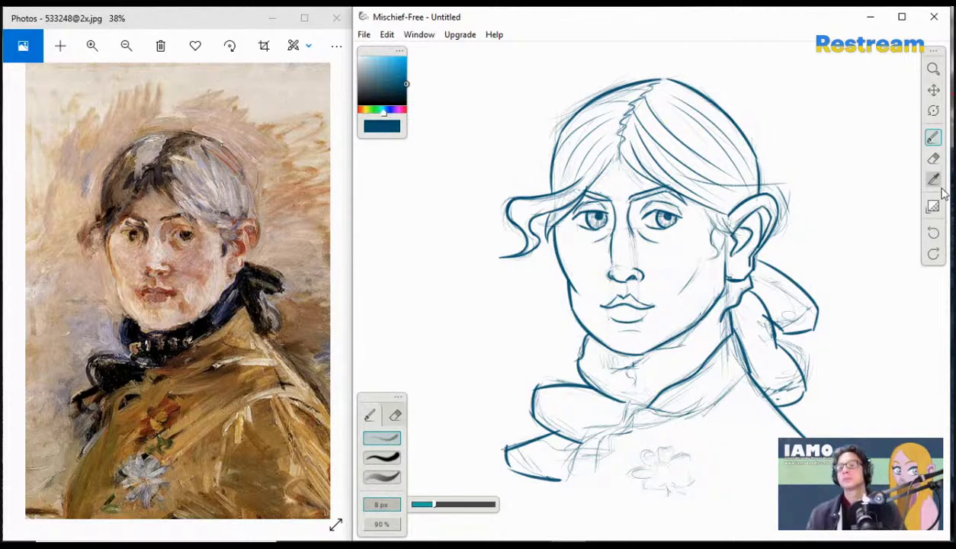
- Erase the overlapping lines above the ear and ink the hair sweeping over it with the dark 6 px brush
click(933, 158)
mouse_move(748, 192)
mouse_down()
mouse_move(722, 188)
mouse_move(729, 191)
mouse_up()
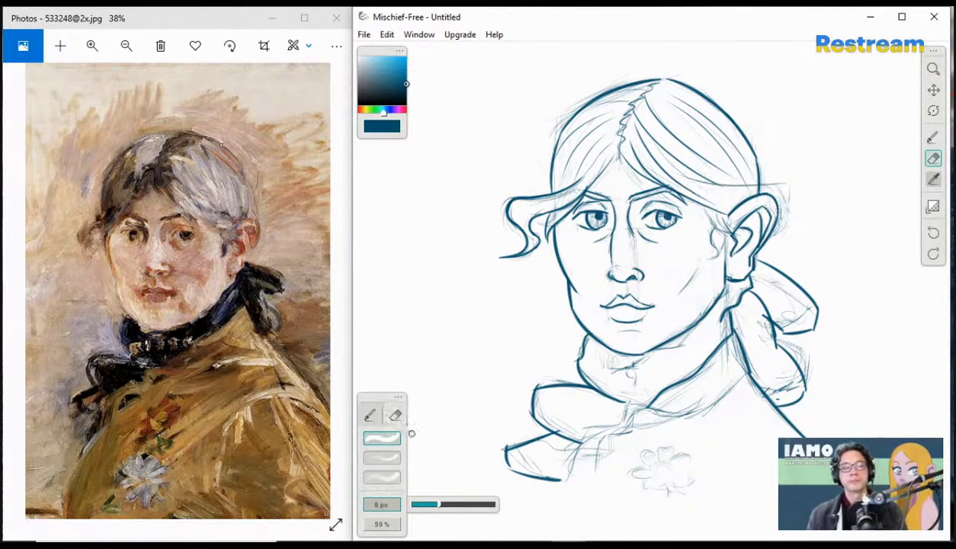
click(369, 415)
click(382, 457)
key(9)
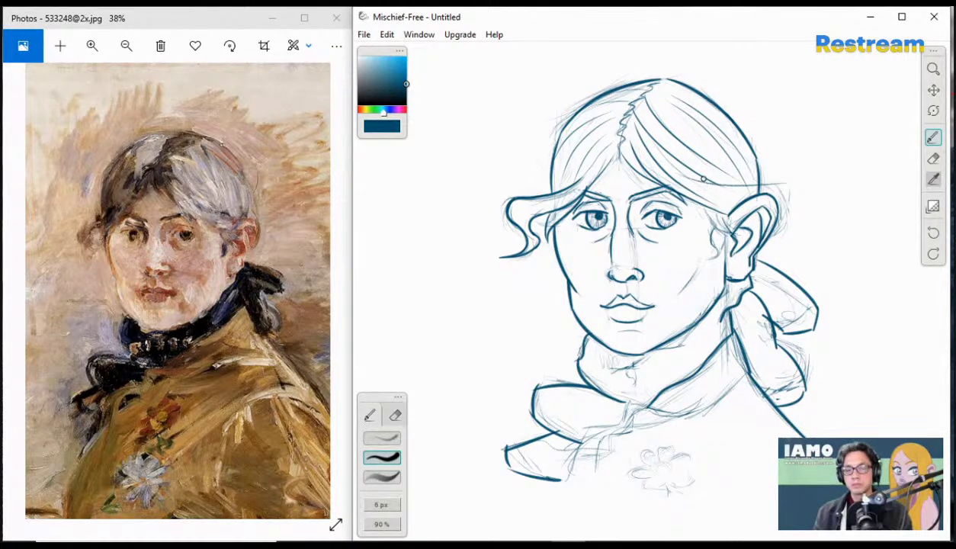
key(bracketleft)
drag(696, 184, 775, 188)
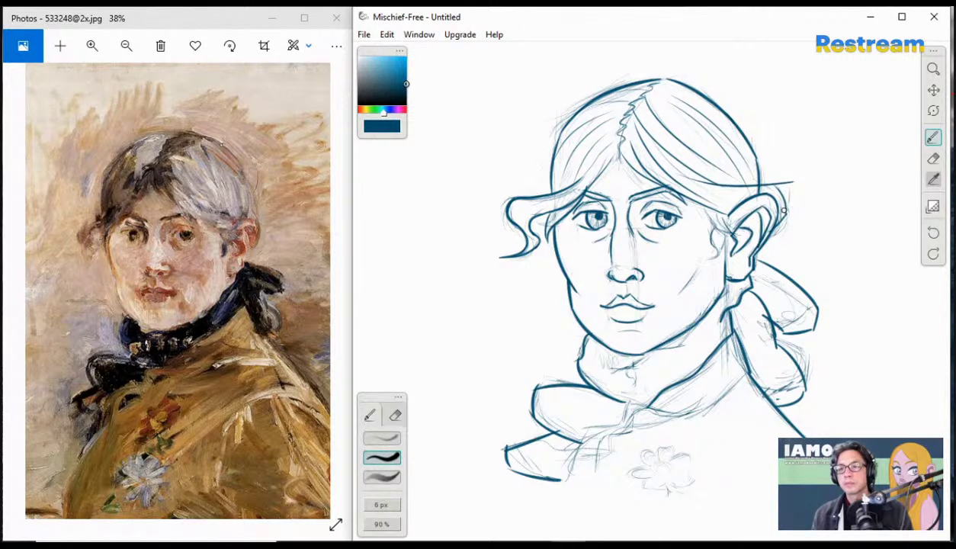
- Ink the hair contour behind the ear and erase the line end that overshoots it
drag(776, 184, 794, 218)
key(ctrl+z)
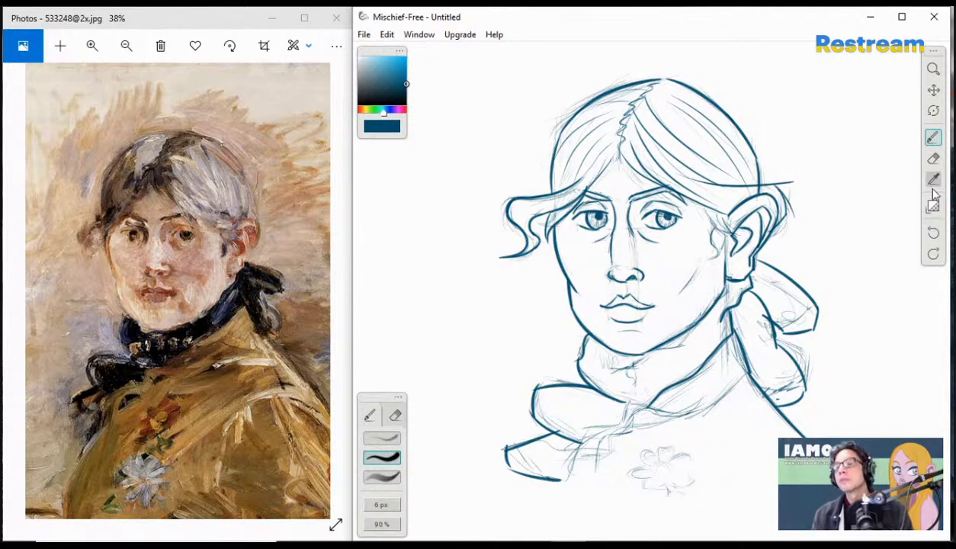
click(934, 158)
mouse_move(799, 183)
mouse_down()
mouse_move(760, 179)
mouse_move(780, 181)
mouse_up()
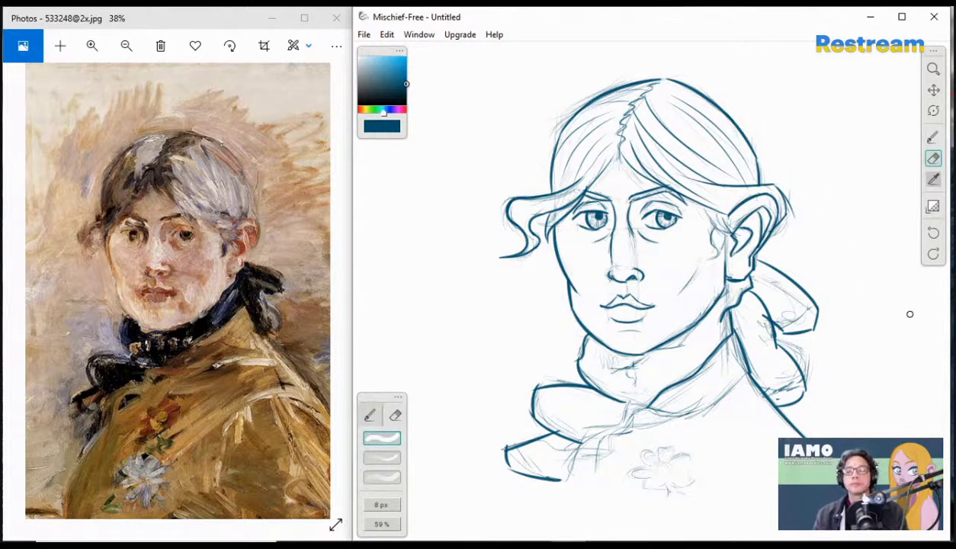
- Ink the small curl of hair in front of the ear with the dark brush
click(933, 136)
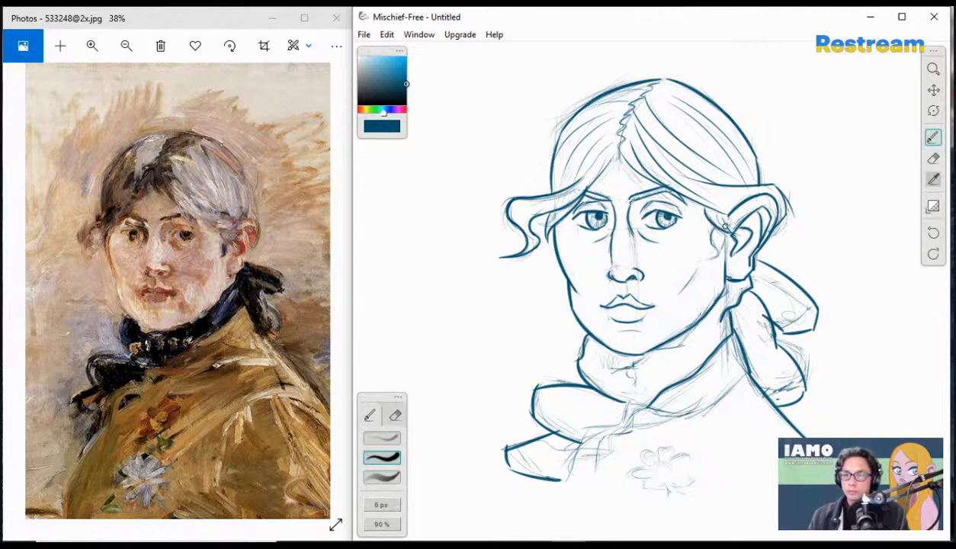
mouse_move(706, 210)
mouse_down()
mouse_move(729, 232)
mouse_move(712, 257)
mouse_up()
key(ctrl+z)
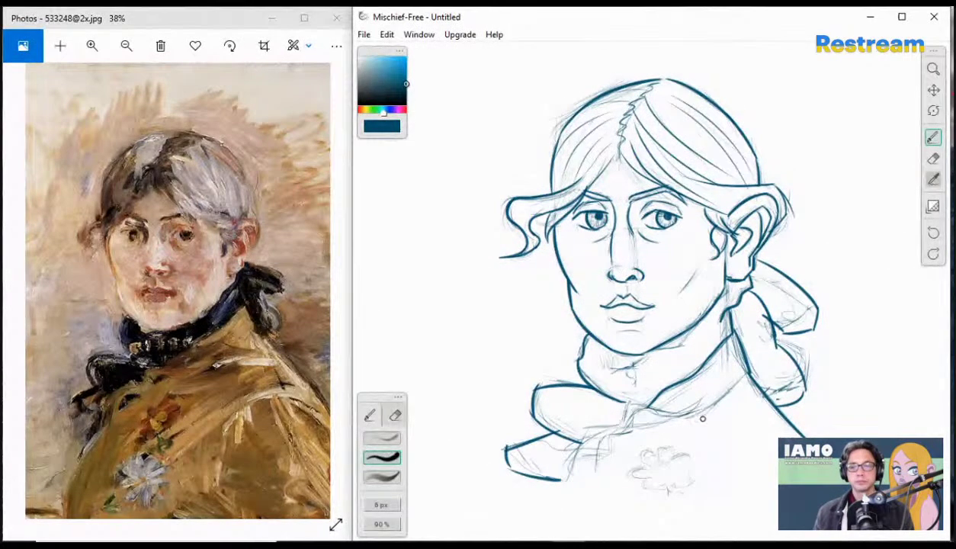
- Ink the jacket's long diagonal edge from the shoulder beside the scarf down to the flower with the dark 6 px brush
drag(705, 402, 563, 503)
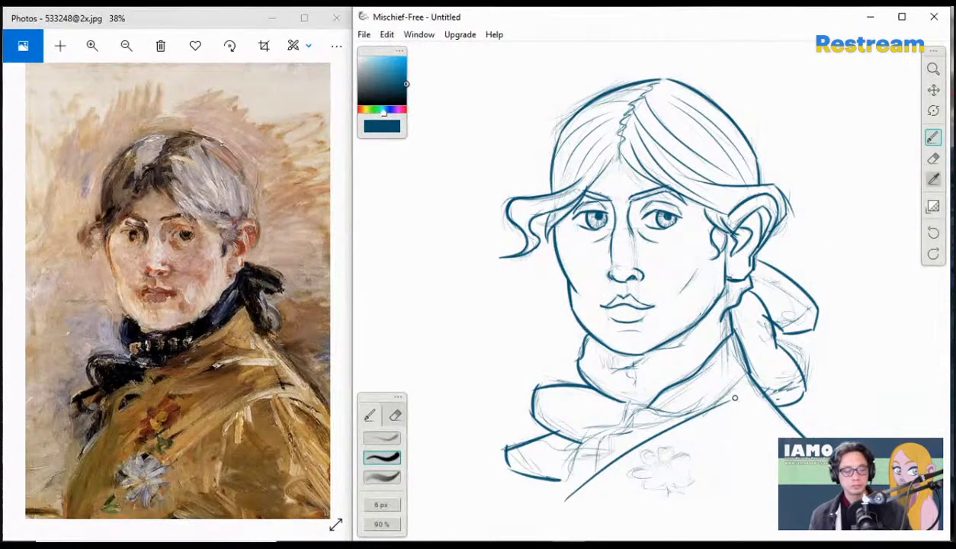
key(ctrl+z)
drag(738, 361, 615, 471)
key(ctrl+z)
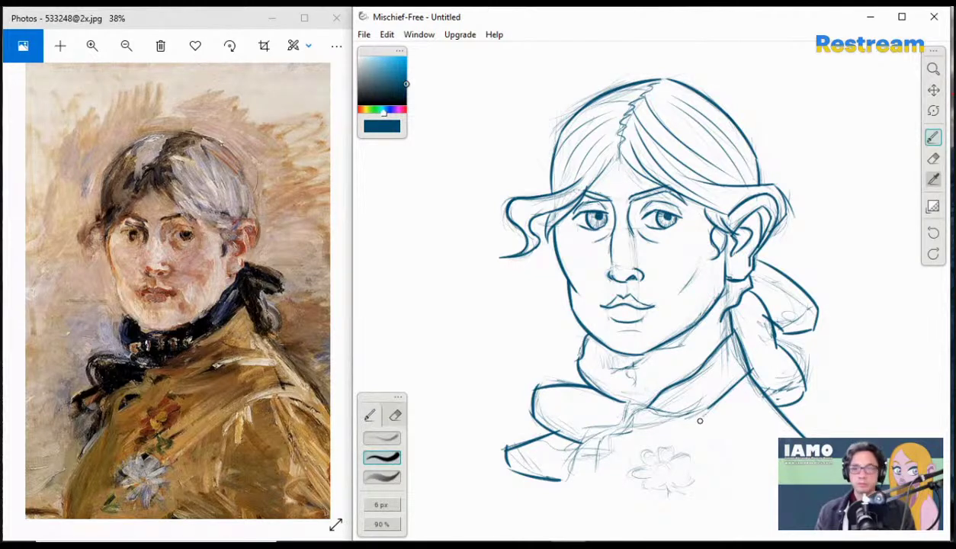
drag(705, 395, 610, 461)
key(ctrl+z)
drag(706, 392, 593, 487)
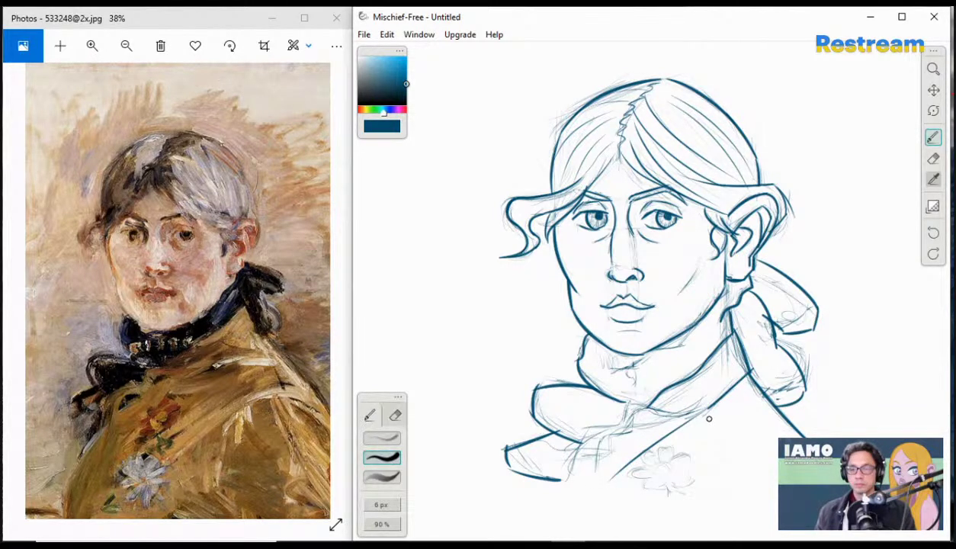
key(ctrl+z)
drag(717, 406, 607, 486)
key(ctrl+z)
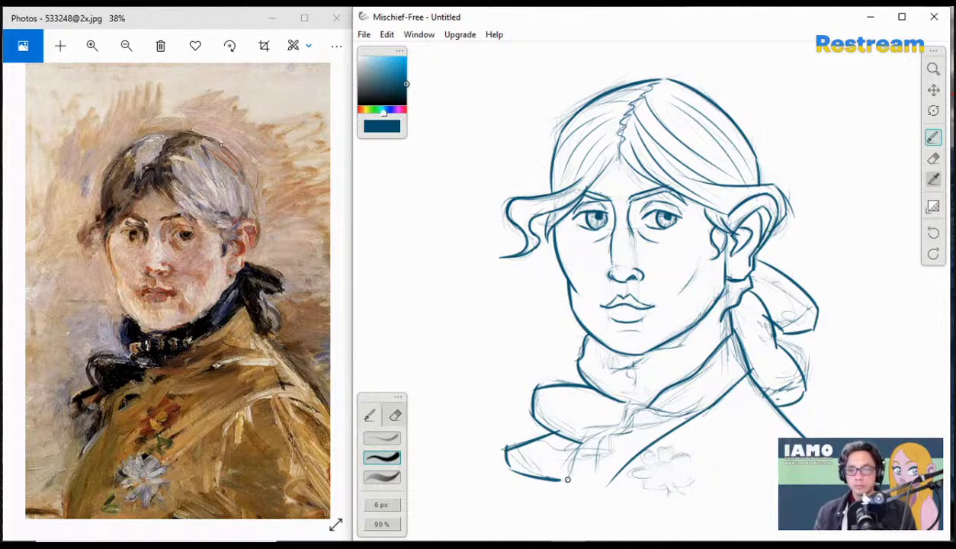
- Ink the end of the lower scarf tail and the wavy collar edge running from it along the scarf's underside
mouse_move(563, 483)
mouse_down()
mouse_move(557, 466)
mouse_move(581, 419)
mouse_move(615, 426)
mouse_move(619, 391)
mouse_move(664, 404)
mouse_move(720, 376)
mouse_up()
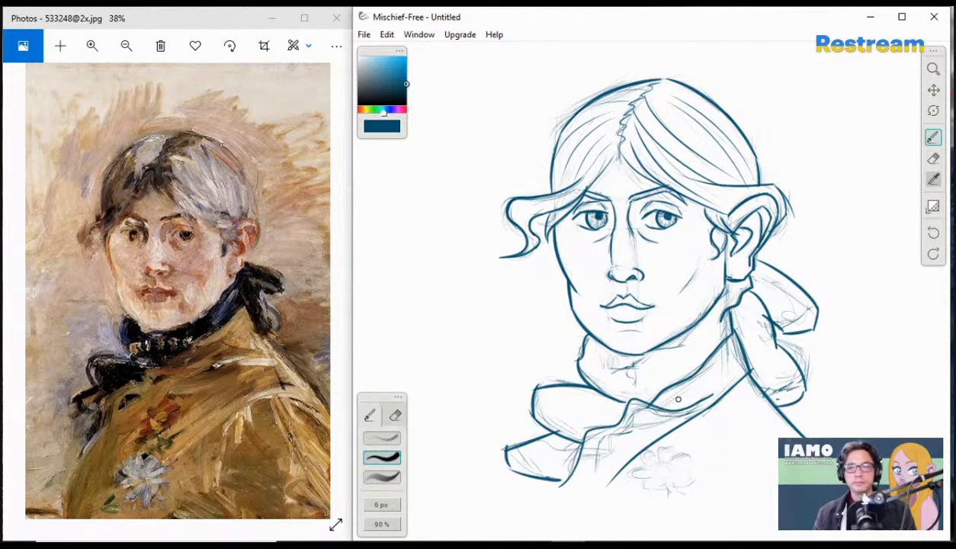
key(ctrl+z)
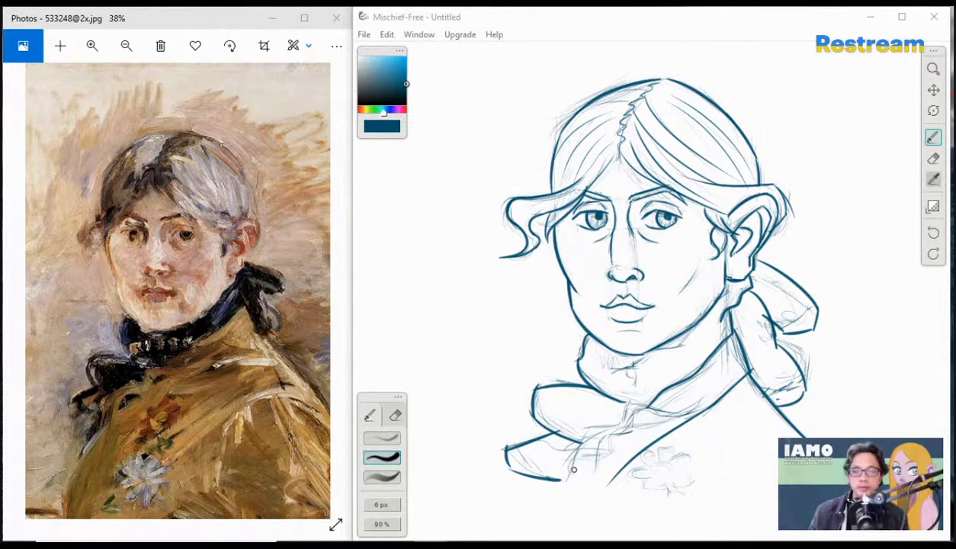
drag(581, 442, 557, 488)
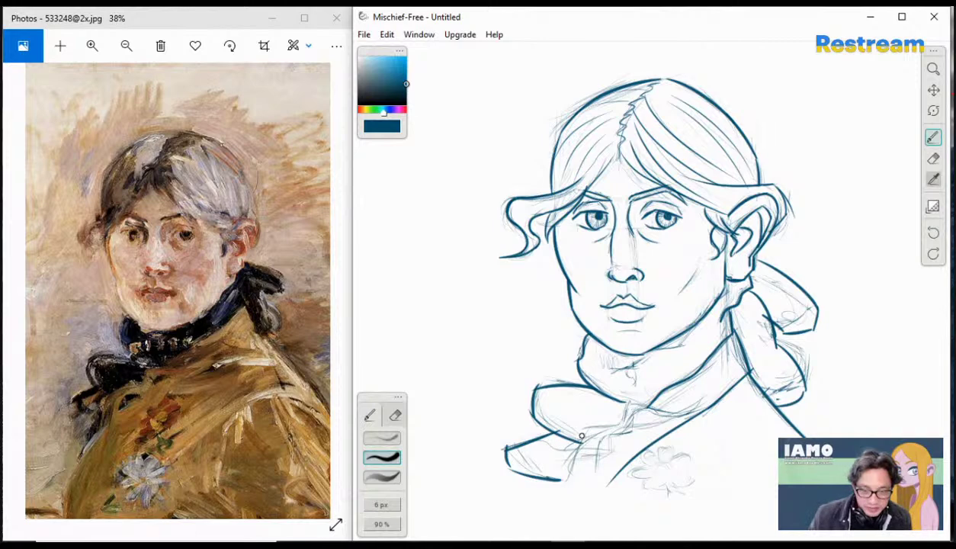
drag(577, 456, 558, 500)
key(ctrl+z)
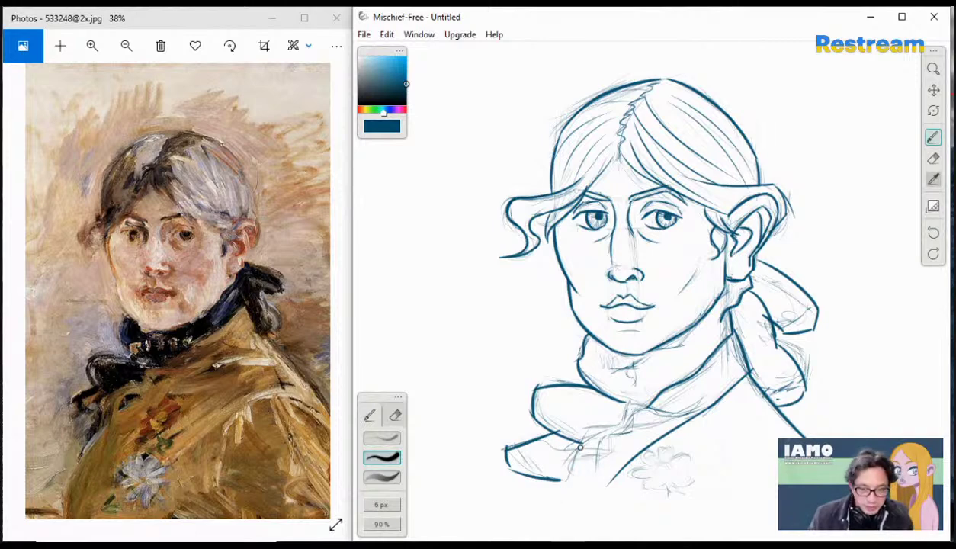
drag(577, 421, 558, 488)
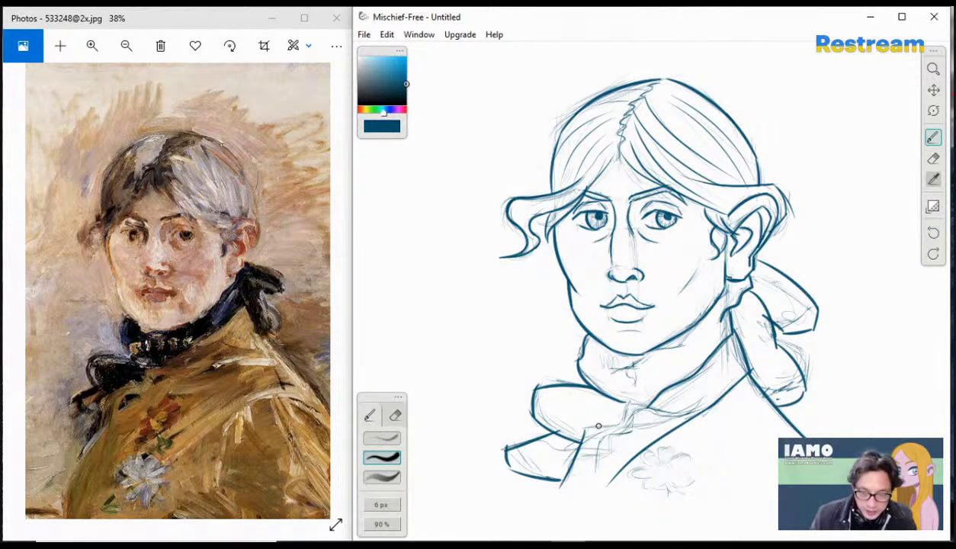
mouse_move(587, 432)
mouse_down()
mouse_move(630, 424)
mouse_move(599, 428)
mouse_move(626, 406)
mouse_move(655, 410)
mouse_move(691, 386)
mouse_up()
key(ctrl+z)
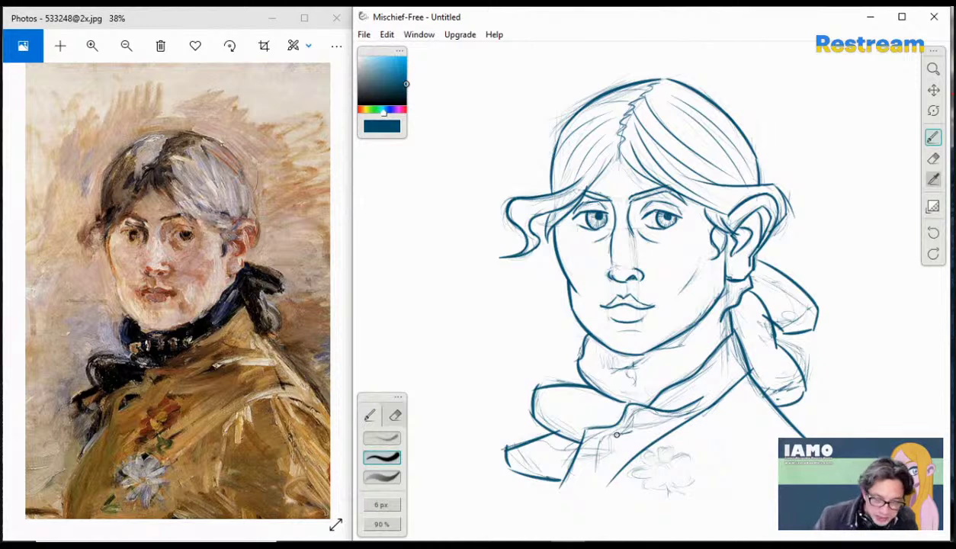
- Ink a second wavy fold line below the collar edge, descending beside the lower scarf tail
drag(591, 428, 569, 487)
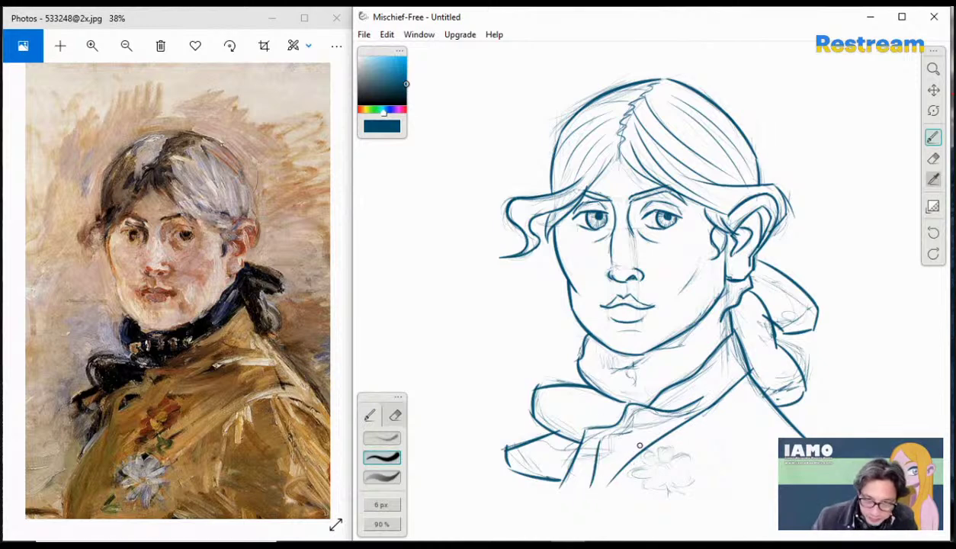
drag(586, 433, 647, 412)
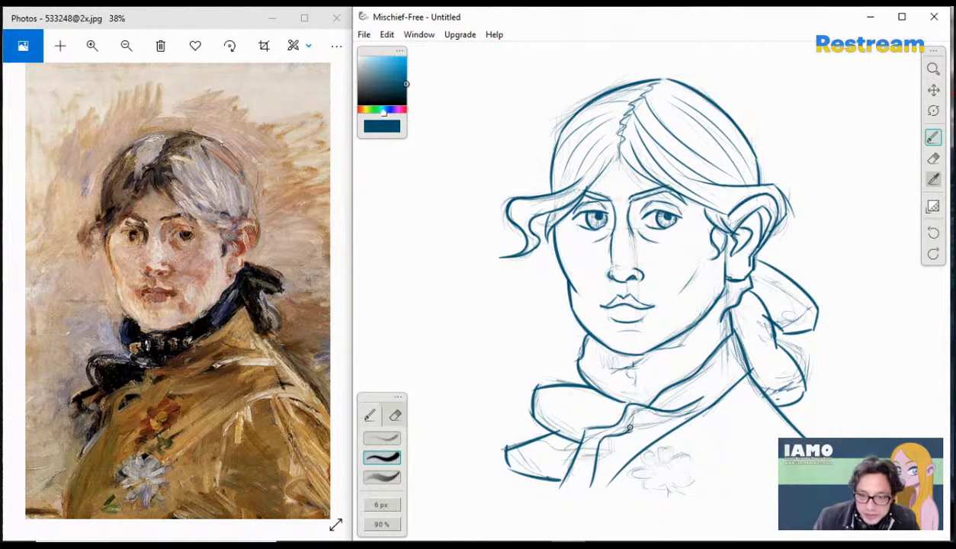
mouse_move(616, 419)
mouse_down()
mouse_move(625, 404)
mouse_move(694, 414)
mouse_up()
key(ctrl+z)
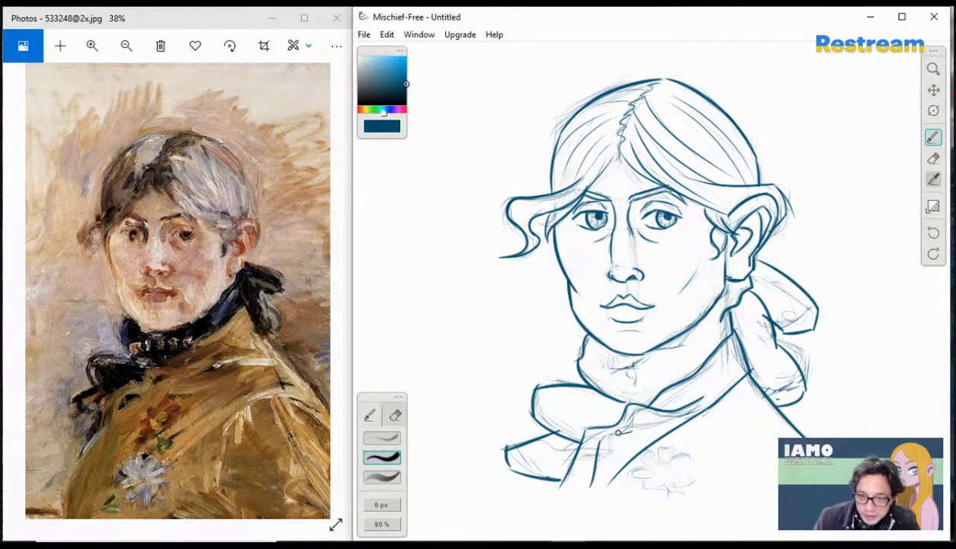
mouse_move(599, 444)
mouse_down()
mouse_move(649, 408)
mouse_move(631, 419)
mouse_move(712, 400)
mouse_up()
key(ctrl+z)
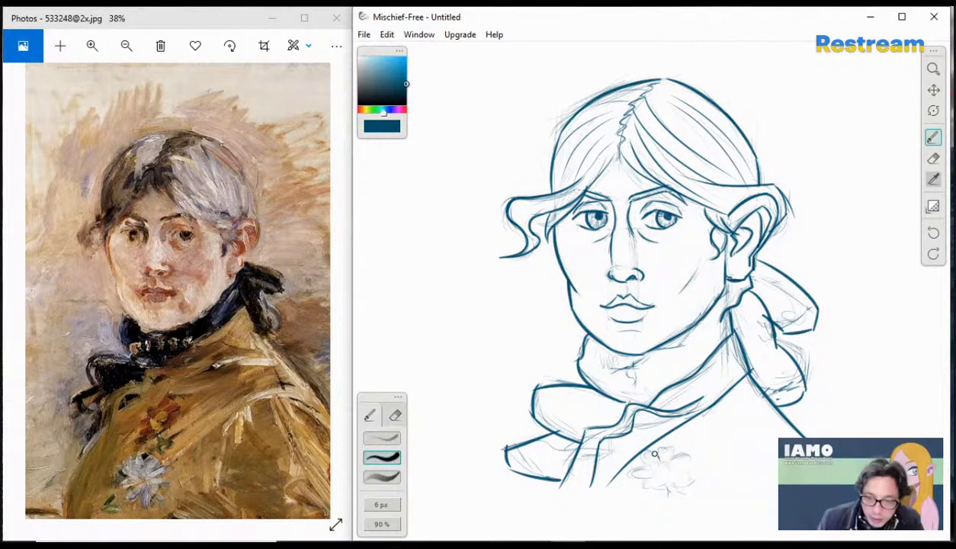
- Ink the flower on the jacket with its round centre, rounded petals and the curly stem beneath it
mouse_move(658, 457)
mouse_down()
mouse_move(673, 454)
mouse_move(667, 463)
mouse_up()
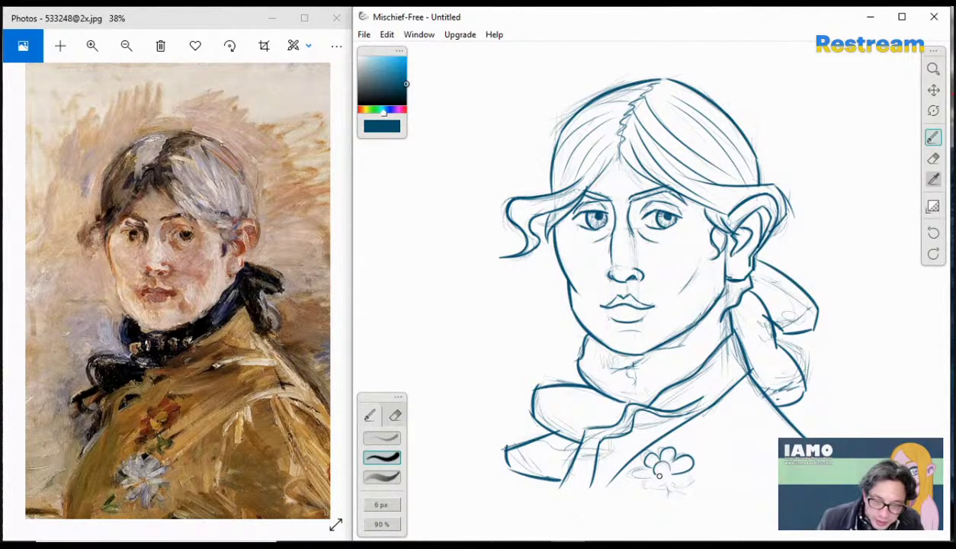
mouse_move(648, 467)
mouse_down()
mouse_move(635, 477)
mouse_move(665, 481)
mouse_up()
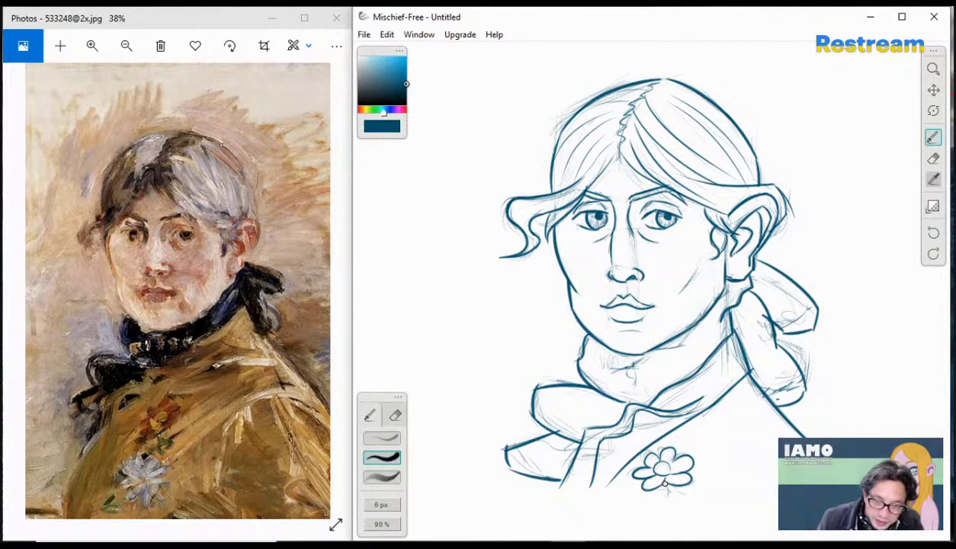
drag(666, 484, 665, 496)
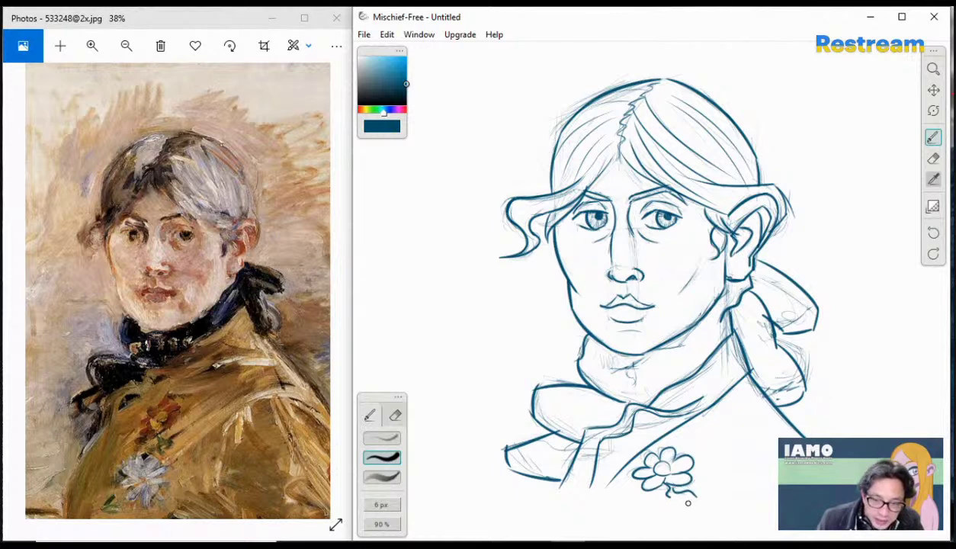
drag(653, 492, 695, 497)
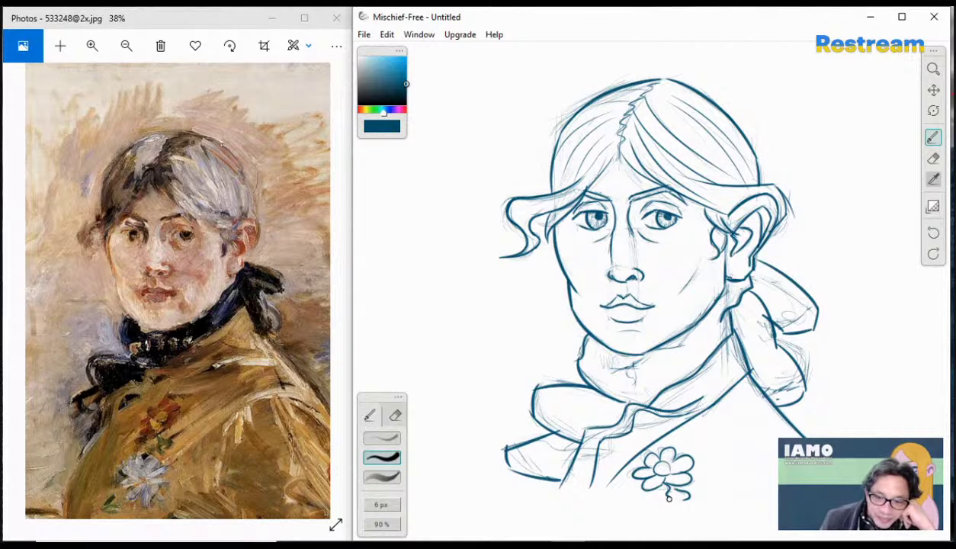
drag(666, 498, 672, 506)
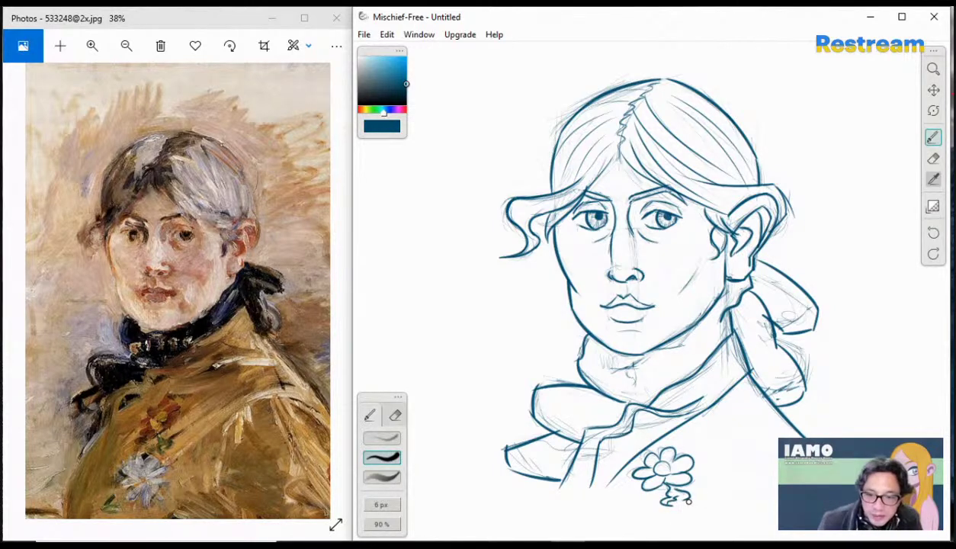
drag(687, 499, 673, 501)
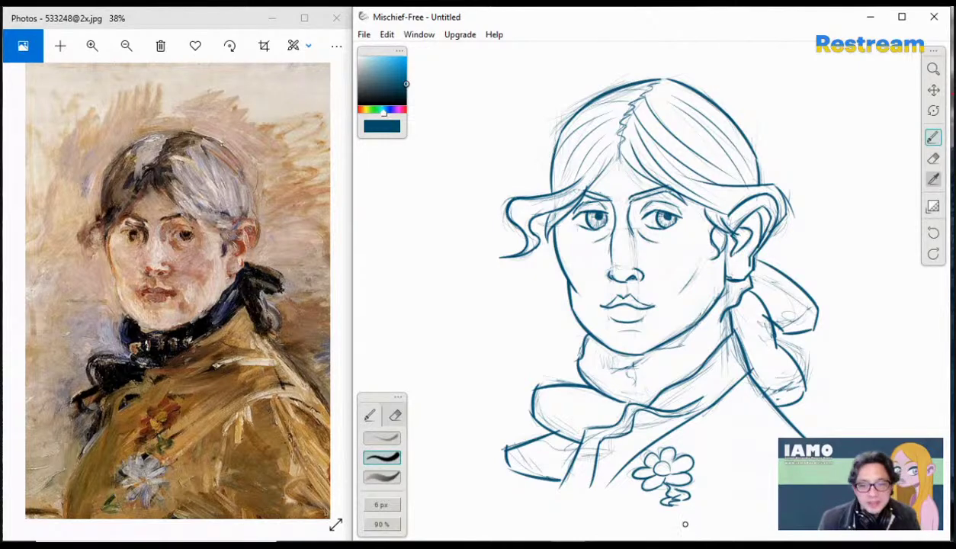
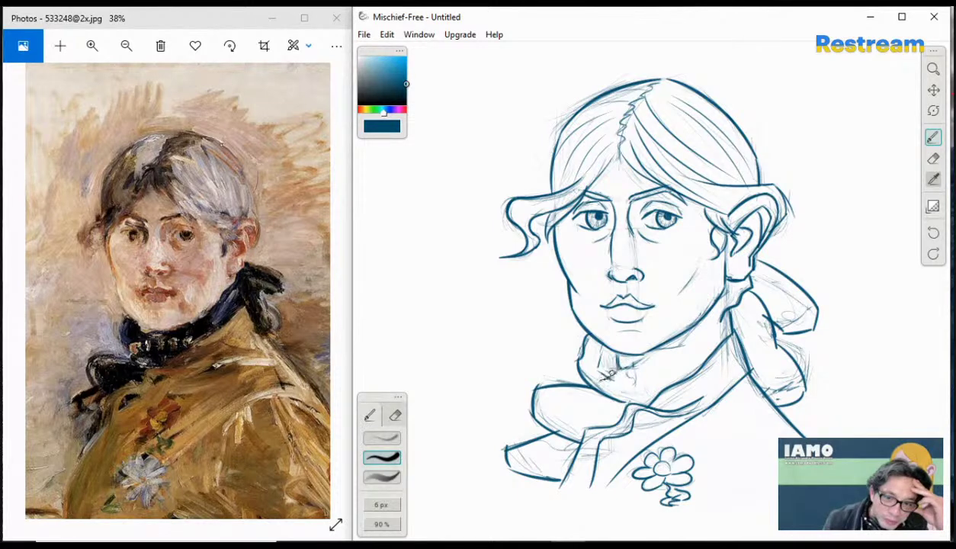
- Ink the scarf's fold below the chin and its upper edge along the jaw towards the ear
drag(600, 379, 684, 349)
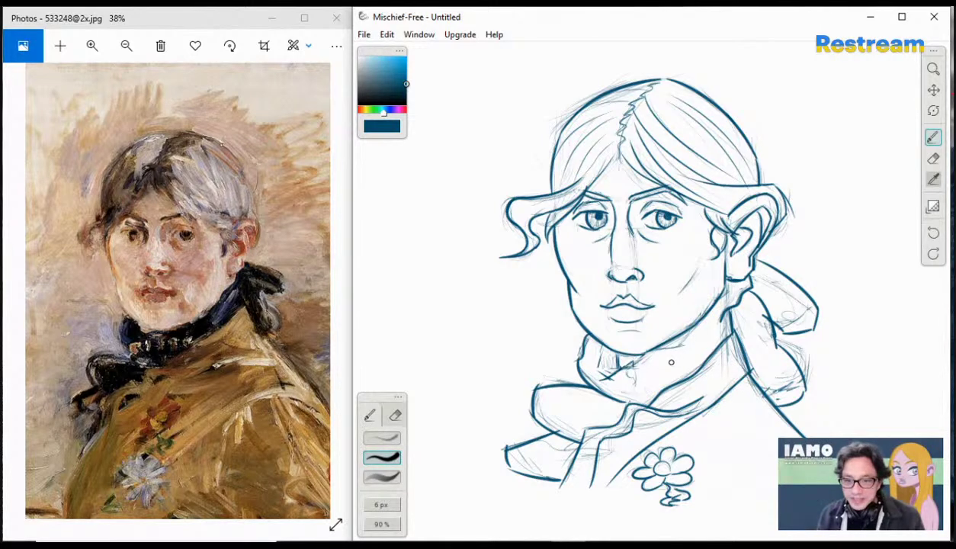
drag(621, 369, 668, 350)
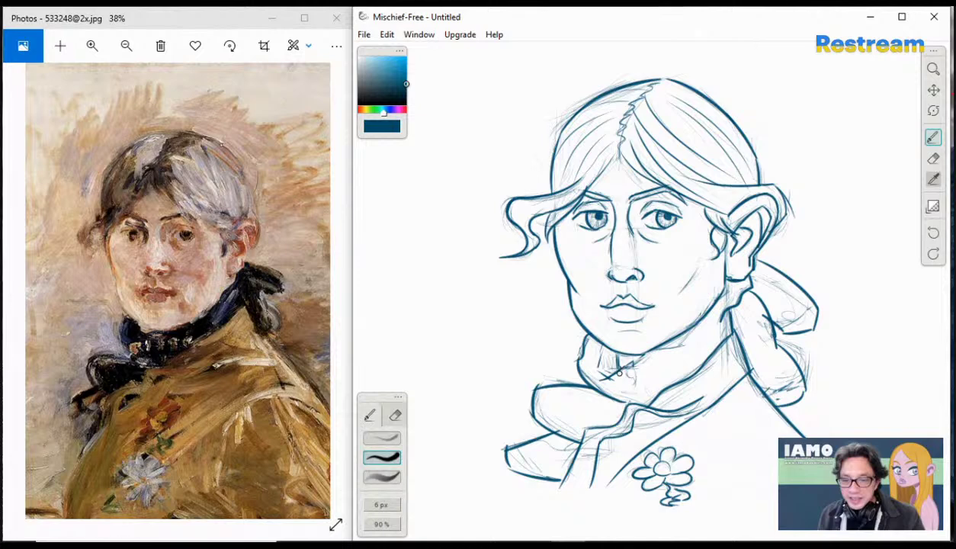
drag(618, 373, 632, 341)
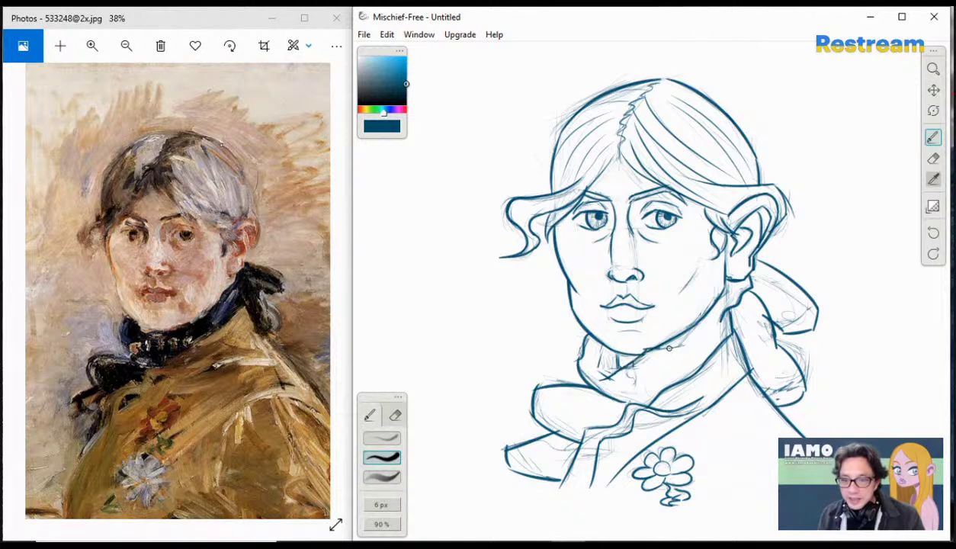
drag(643, 348, 683, 345)
key(ctrl+z)
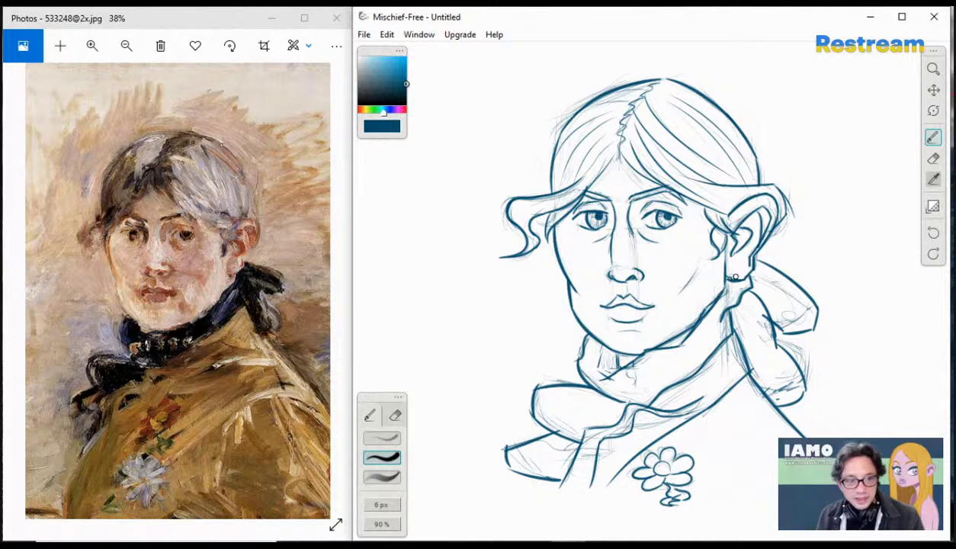
drag(728, 276, 732, 281)
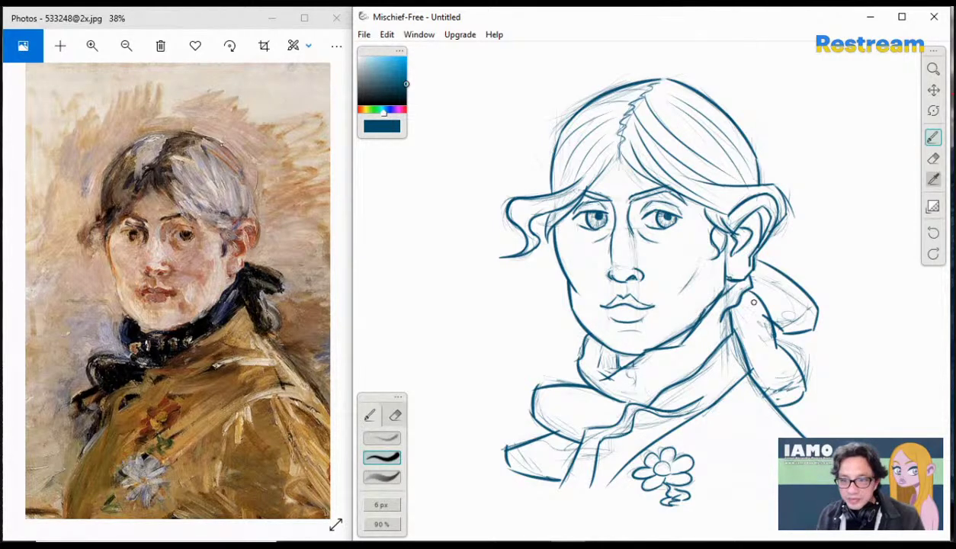
- Switch to the third brush preset and set it to 8 px size and 100% opacity
click(934, 157)
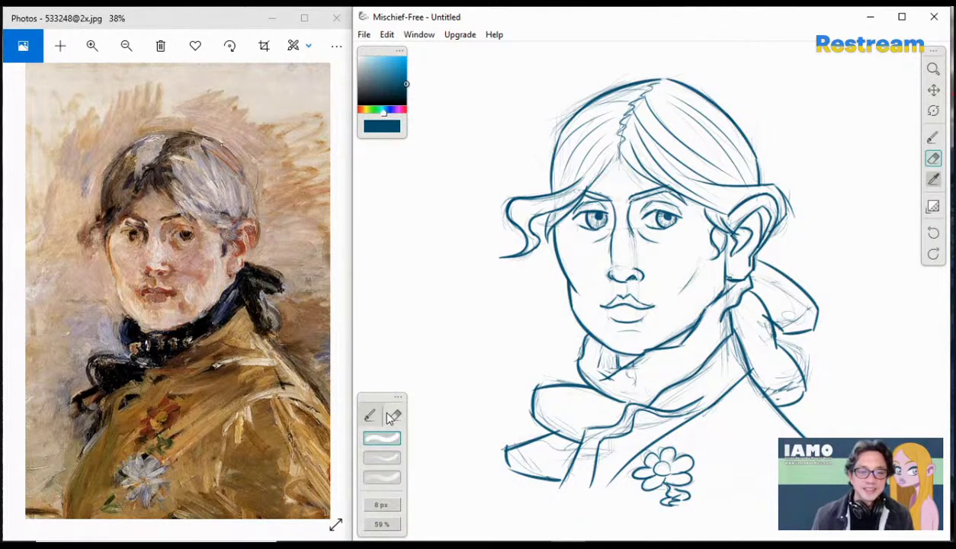
click(381, 457)
mouse_move(395, 526)
mouse_down()
mouse_move(468, 534)
mouse_move(488, 525)
mouse_up()
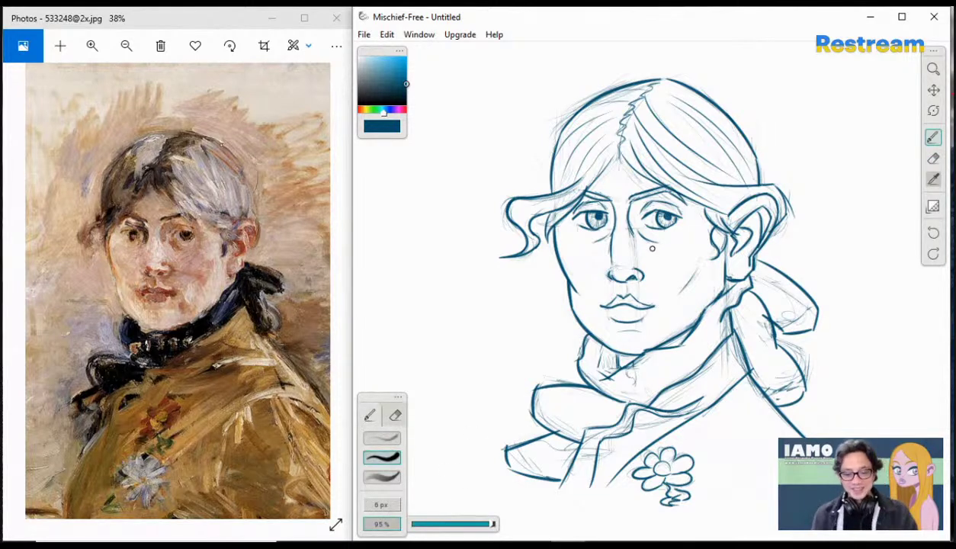
key(bracketright)
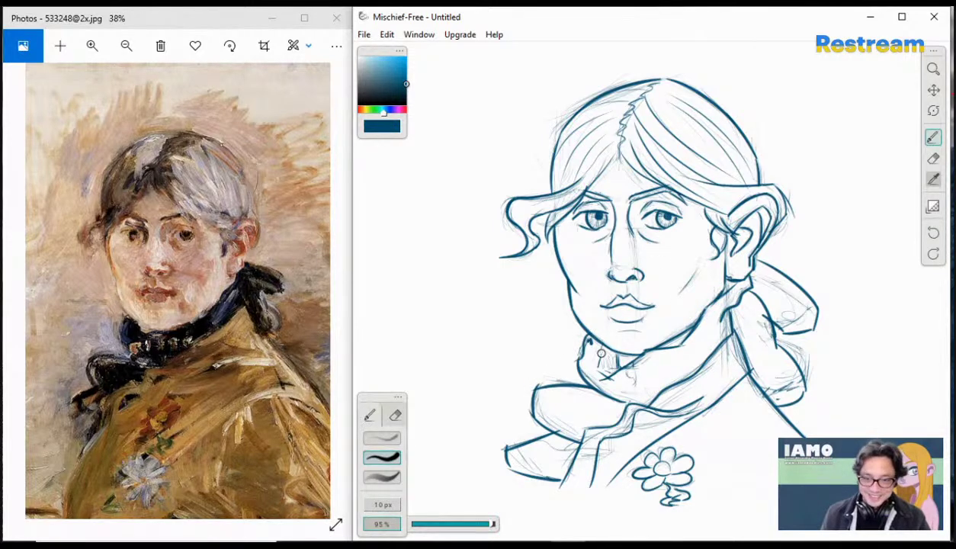
click(391, 478)
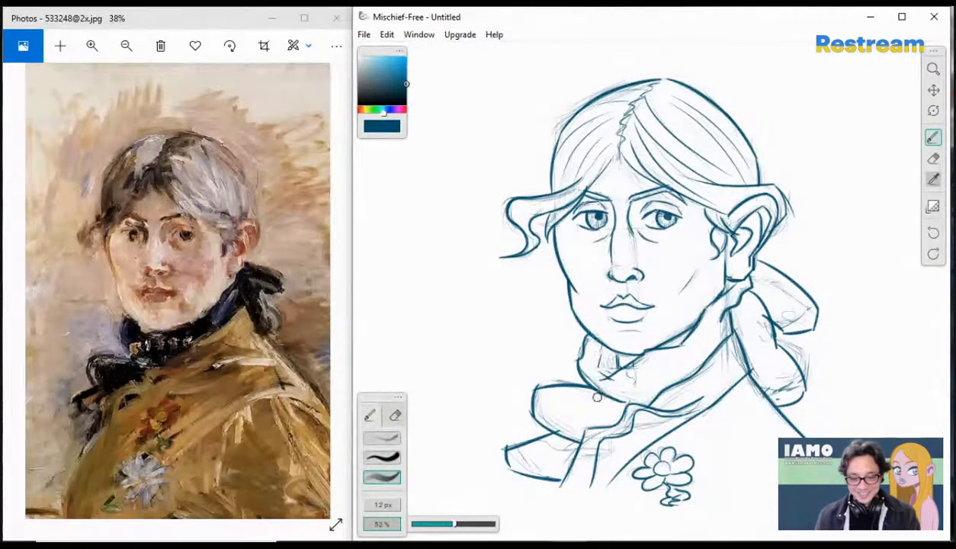
mouse_move(457, 524)
mouse_down()
mouse_move(495, 523)
mouse_move(437, 509)
mouse_up()
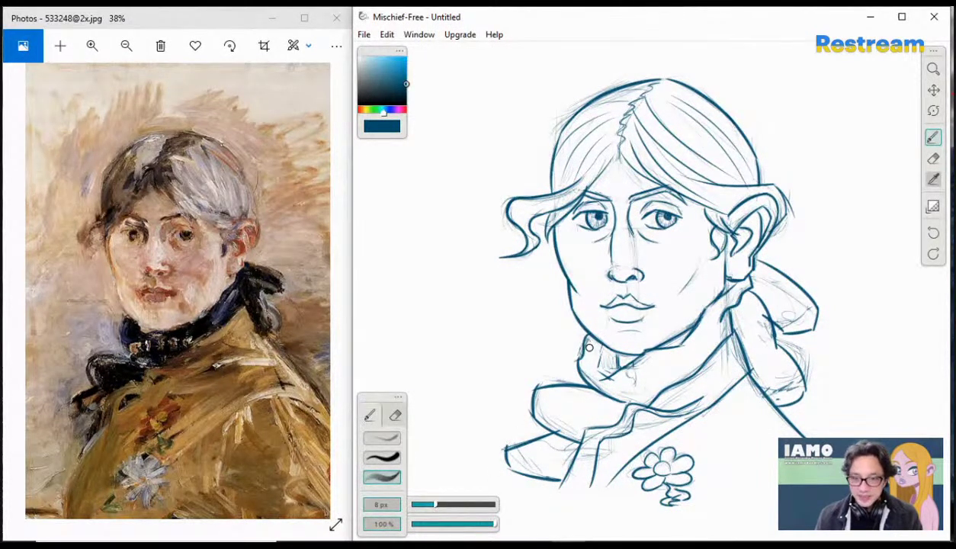
- Fill the scarf around the neck and the two front bow loops with an even blue tone
mouse_move(588, 339)
mouse_down()
mouse_move(587, 340)
mouse_move(593, 377)
mouse_move(583, 358)
mouse_move(601, 379)
mouse_move(601, 359)
mouse_move(611, 375)
mouse_move(611, 356)
mouse_move(613, 373)
mouse_move(596, 354)
mouse_move(609, 382)
mouse_move(593, 376)
mouse_move(599, 383)
mouse_move(624, 395)
mouse_move(611, 386)
mouse_move(622, 381)
mouse_move(610, 383)
mouse_move(641, 360)
mouse_move(617, 375)
mouse_move(625, 395)
mouse_move(651, 401)
mouse_move(633, 390)
mouse_move(651, 397)
mouse_move(652, 386)
mouse_move(629, 373)
mouse_move(662, 375)
mouse_move(625, 366)
mouse_move(659, 367)
mouse_move(654, 382)
mouse_move(661, 373)
mouse_move(631, 347)
mouse_move(647, 359)
mouse_move(665, 349)
mouse_move(640, 347)
mouse_move(682, 354)
mouse_move(654, 372)
mouse_move(686, 373)
mouse_move(670, 355)
mouse_move(686, 341)
mouse_move(676, 364)
mouse_move(708, 334)
mouse_move(672, 337)
mouse_move(683, 349)
mouse_move(695, 319)
mouse_move(701, 338)
mouse_move(678, 333)
mouse_move(684, 348)
mouse_move(675, 336)
mouse_move(702, 326)
mouse_move(698, 306)
mouse_move(702, 356)
mouse_move(706, 314)
mouse_move(723, 333)
mouse_move(709, 298)
mouse_move(716, 311)
mouse_move(744, 283)
mouse_up()
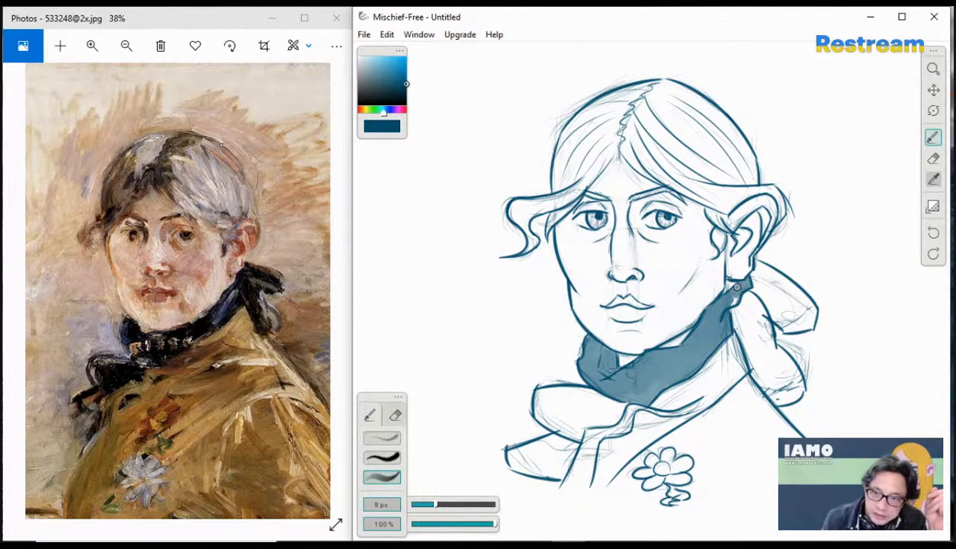
drag(737, 286, 735, 300)
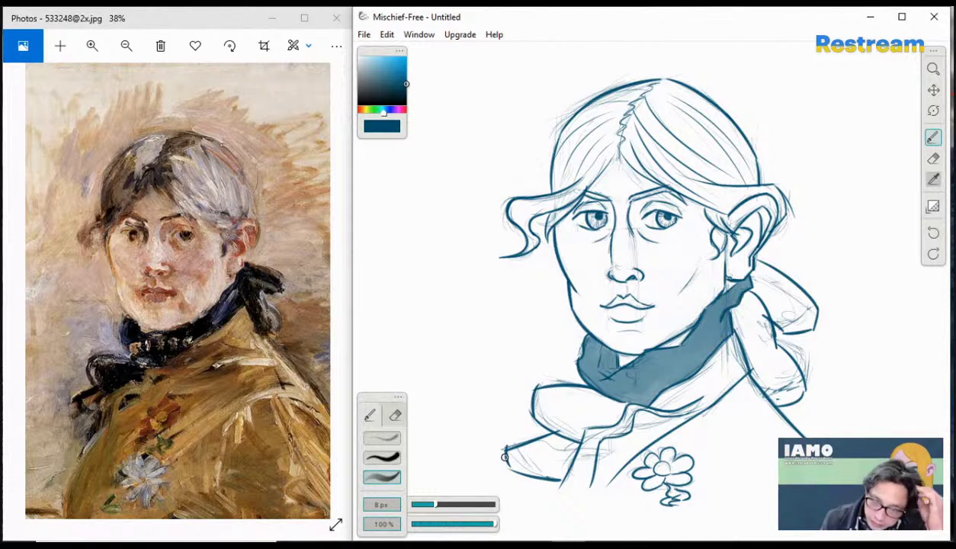
mouse_move(510, 453)
mouse_down()
mouse_move(563, 475)
mouse_move(568, 458)
mouse_move(545, 458)
mouse_move(554, 469)
mouse_move(511, 454)
mouse_move(534, 450)
mouse_move(518, 457)
mouse_move(520, 467)
mouse_move(535, 453)
mouse_move(523, 449)
mouse_move(577, 440)
mouse_move(575, 449)
mouse_move(575, 421)
mouse_move(585, 418)
mouse_move(559, 420)
mouse_move(574, 421)
mouse_move(596, 404)
mouse_move(628, 410)
mouse_move(614, 421)
mouse_move(584, 393)
mouse_move(538, 397)
mouse_up()
key(ctrl+z)
key(ctrl+z)
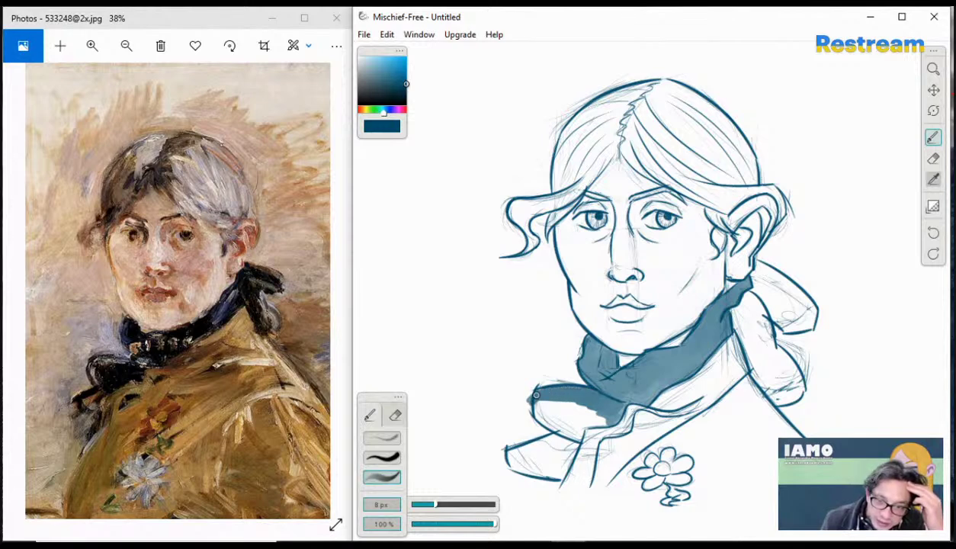
mouse_move(537, 394)
mouse_down()
mouse_move(532, 406)
mouse_move(551, 420)
mouse_move(538, 400)
mouse_move(612, 420)
mouse_move(573, 416)
mouse_move(560, 425)
mouse_move(579, 434)
mouse_move(573, 418)
mouse_move(561, 461)
mouse_move(535, 436)
mouse_move(517, 446)
mouse_move(533, 449)
mouse_move(514, 455)
mouse_move(502, 444)
mouse_move(558, 440)
mouse_move(510, 441)
mouse_move(550, 428)
mouse_move(541, 436)
mouse_move(549, 456)
mouse_move(500, 446)
mouse_move(564, 473)
mouse_move(570, 452)
mouse_move(563, 456)
mouse_up()
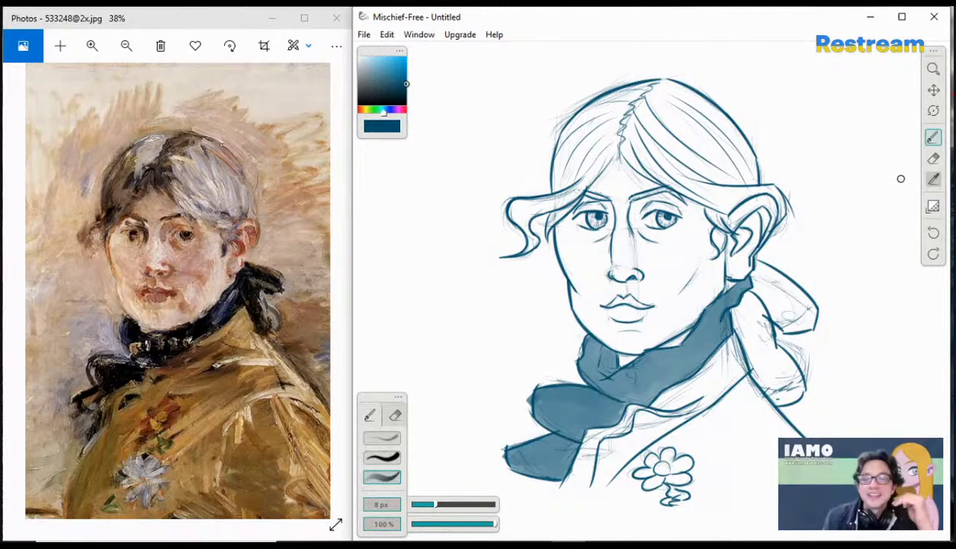
- Try to shade the hair from the centre parting along the hairline with the brush at 70% opacity
click(934, 157)
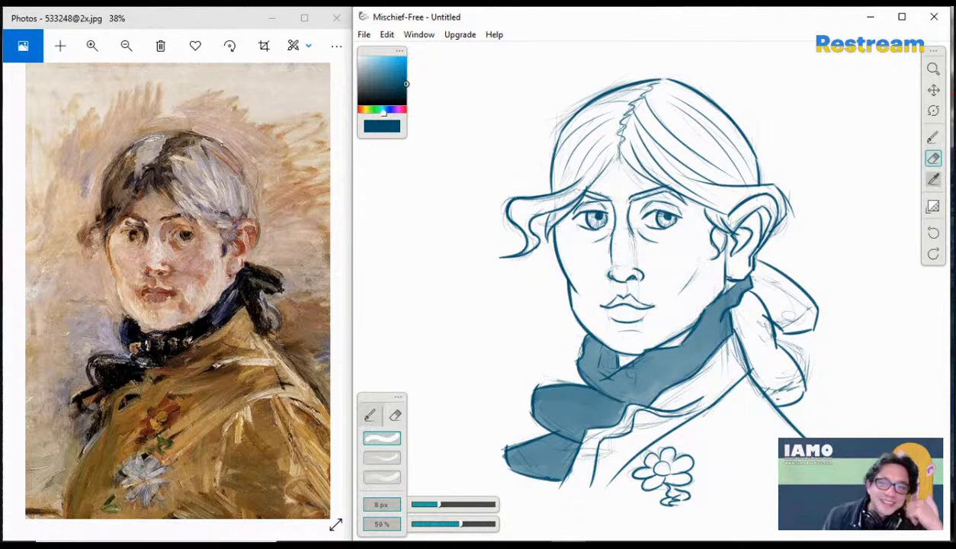
click(934, 137)
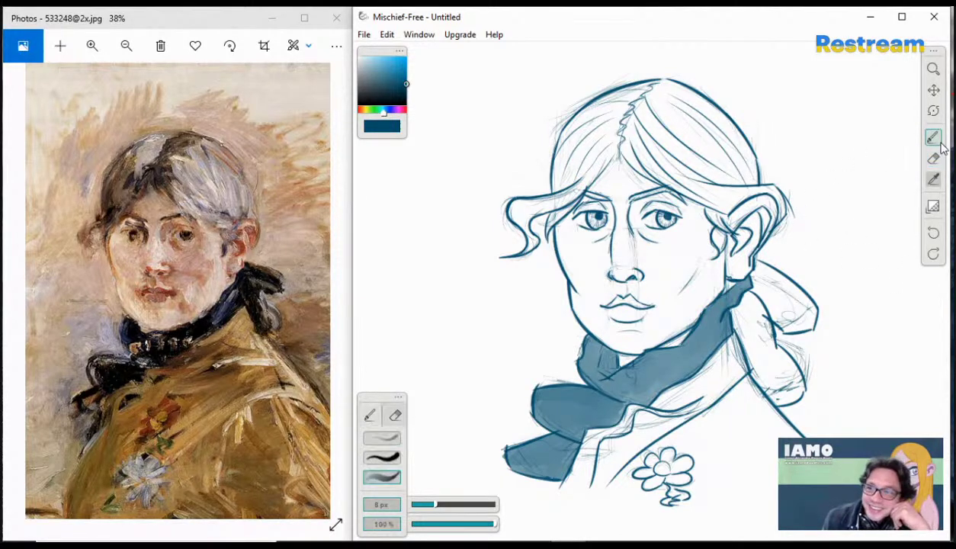
mouse_move(448, 518)
mouse_down()
mouse_move(483, 530)
mouse_move(474, 527)
mouse_up()
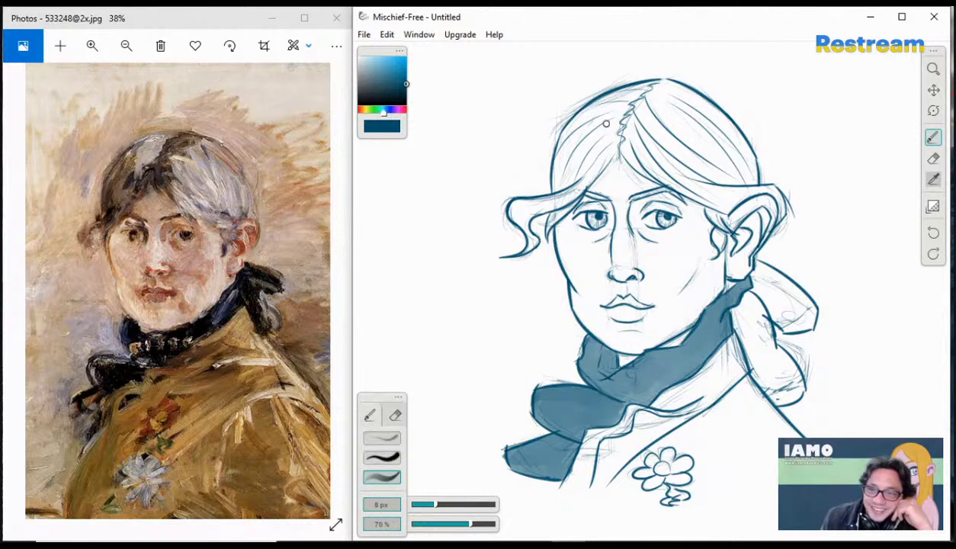
mouse_move(622, 117)
mouse_down()
mouse_move(625, 158)
mouse_move(662, 175)
mouse_up()
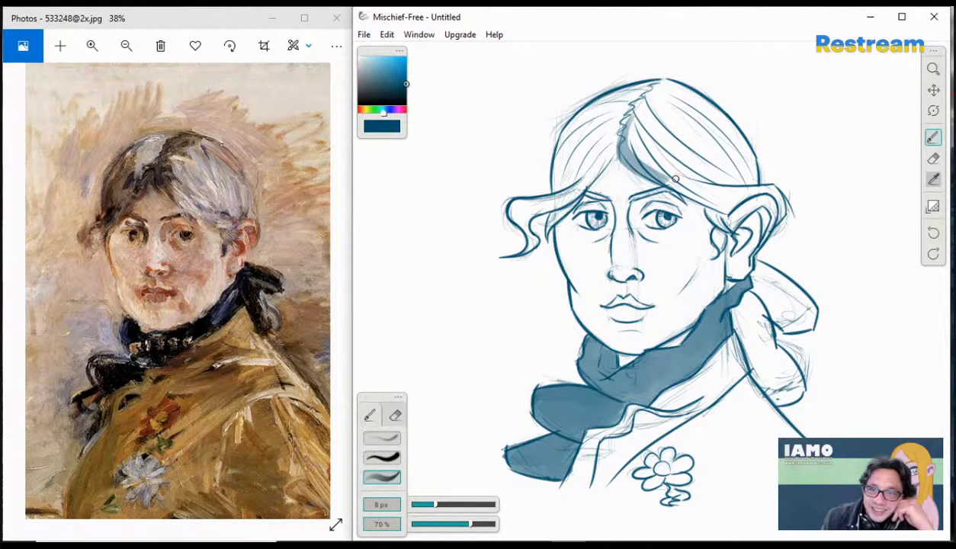
key(ctrl+z)
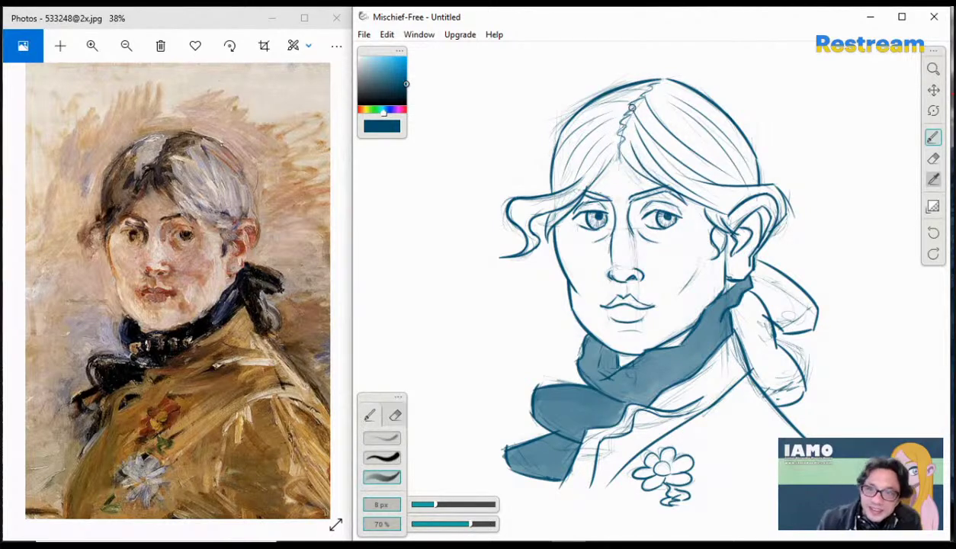
mouse_move(622, 131)
mouse_down()
mouse_move(662, 185)
mouse_move(642, 175)
mouse_move(677, 197)
mouse_up()
key(ctrl+z)
key(ctrl+z)
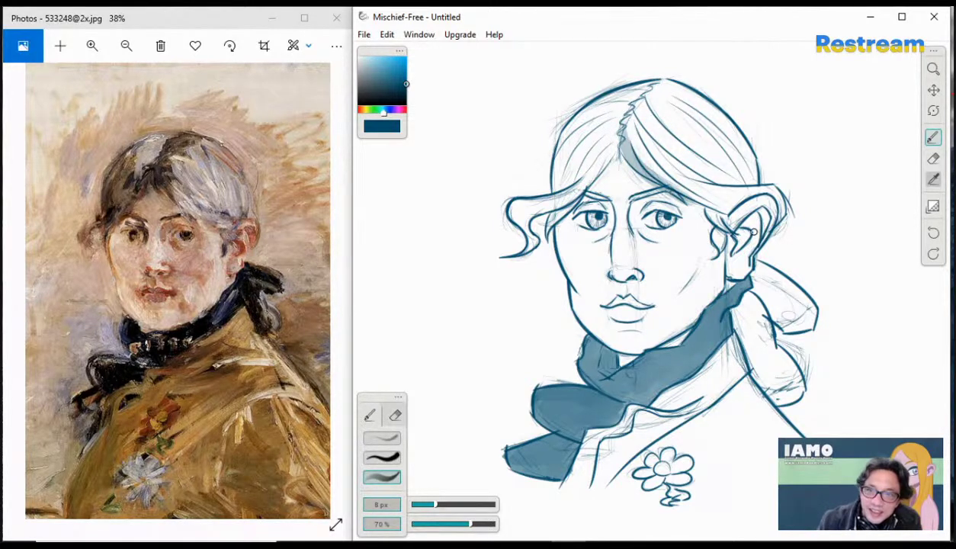
key(ctrl+z)
drag(622, 133, 700, 202)
key(ctrl+z)
drag(622, 131, 706, 206)
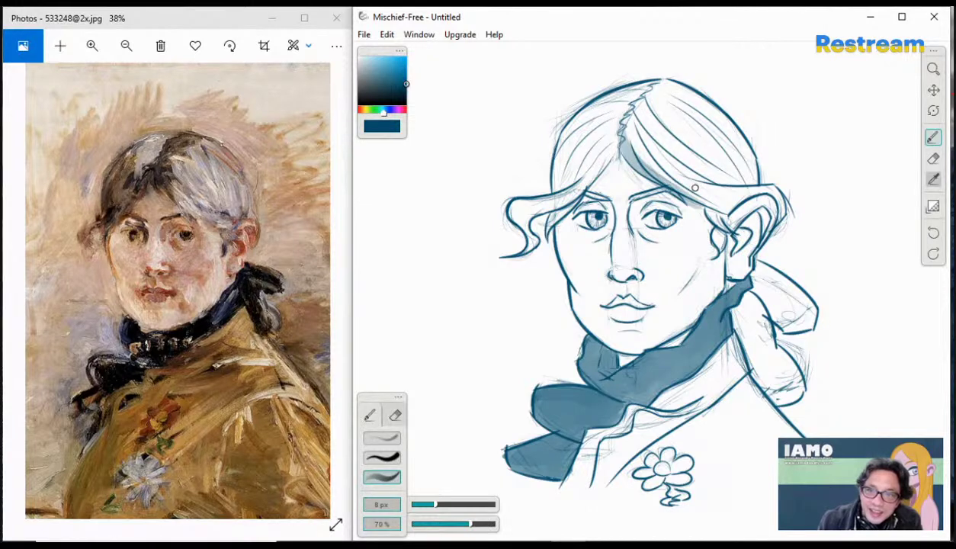
drag(627, 128, 709, 206)
key(ctrl+z)
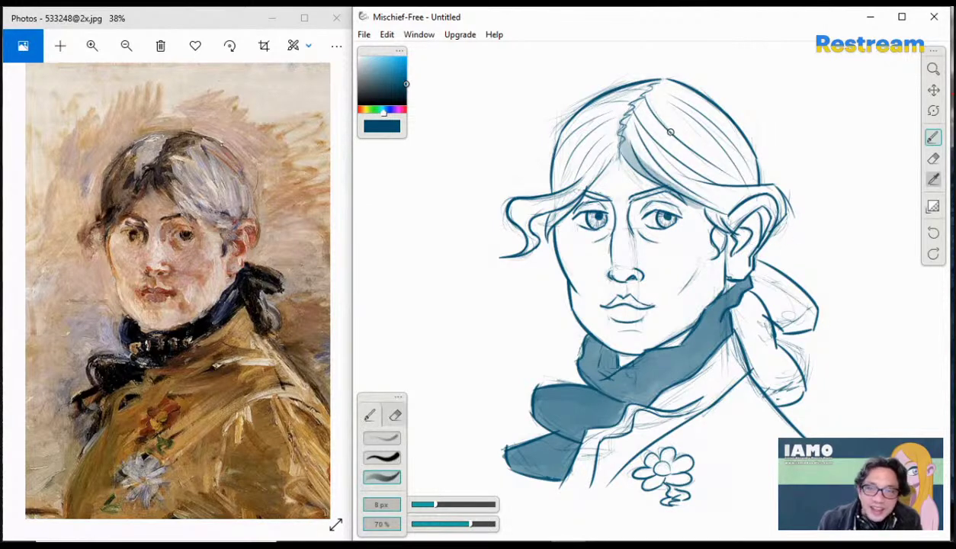
key(ctrl+z)
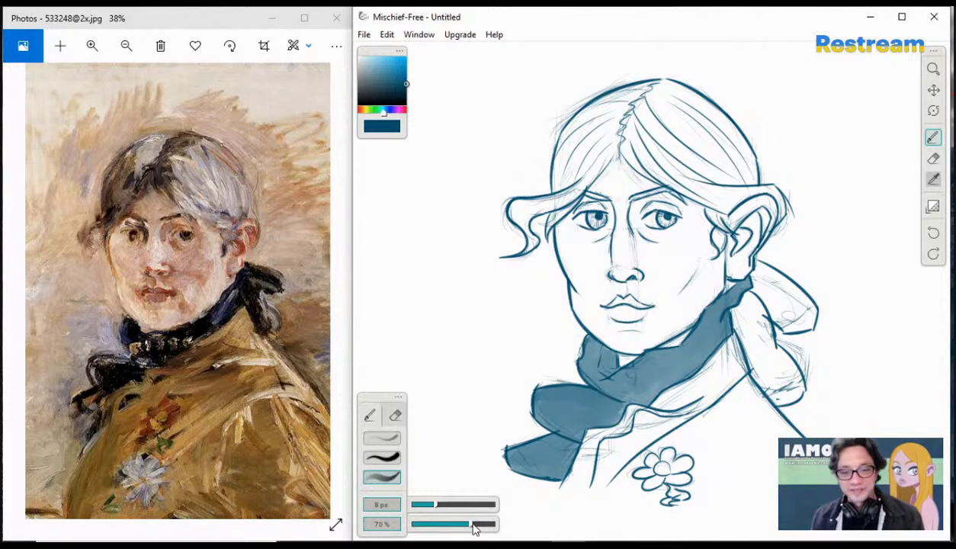
- Set the brush opacity to 50% and paint a shadow band from the base of the hair parting along the hairline
drag(473, 524, 453, 527)
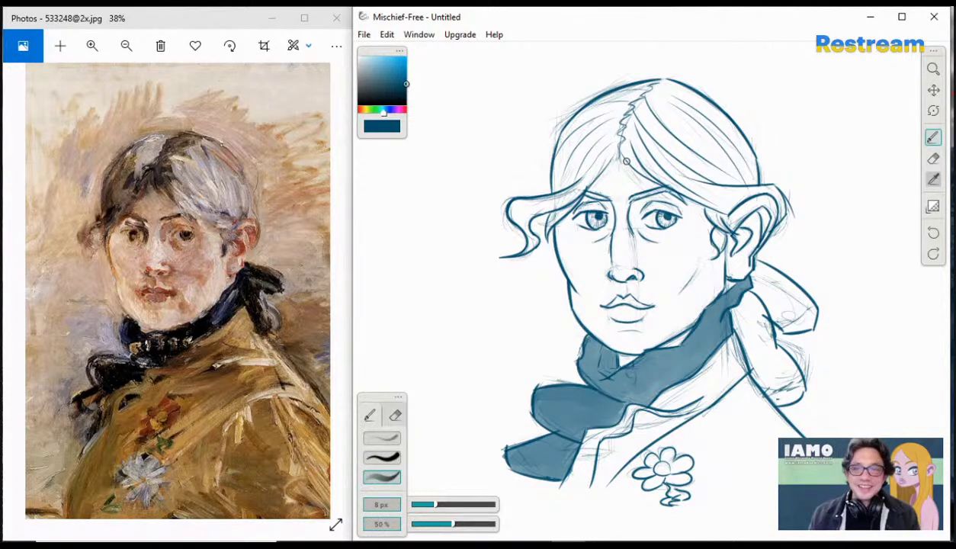
mouse_move(623, 141)
mouse_down()
mouse_move(676, 193)
mouse_move(700, 200)
mouse_up()
key(ctrl+z)
key(ctrl+z)
mouse_move(623, 138)
mouse_down()
mouse_move(702, 203)
mouse_move(686, 195)
mouse_up()
key(ctrl+z)
key(ctrl+z)
drag(622, 141, 706, 207)
key(ctrl+z)
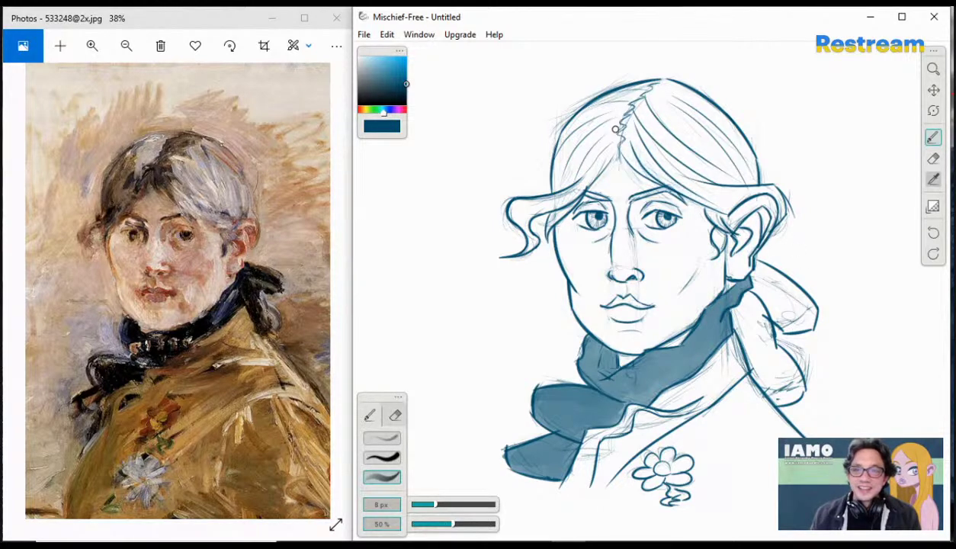
key(ctrl+y)
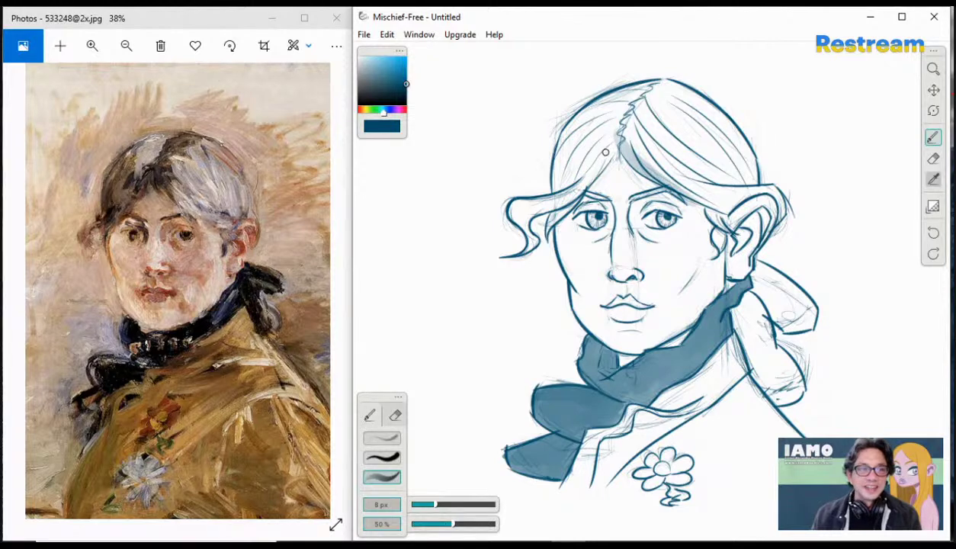
key(ctrl+y)
key(ctrl+z)
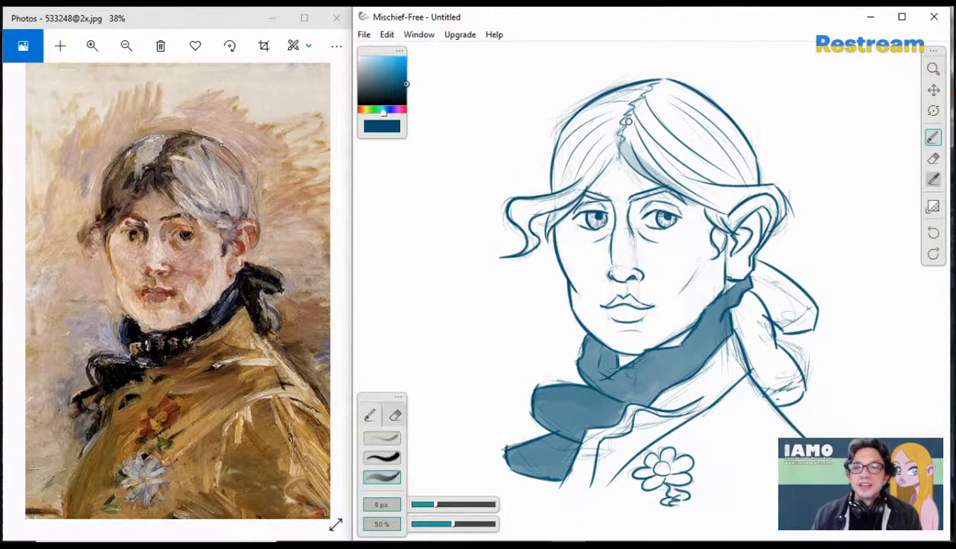
key(ctrl+y)
key(ctrl+z)
- Try to extend the hair shadow along the lower strands towards the ear
mouse_move(671, 174)
mouse_down()
mouse_move(754, 190)
mouse_move(746, 190)
mouse_up()
key(ctrl+z)
key(ctrl+z)
drag(673, 182, 742, 195)
key(ctrl+z)
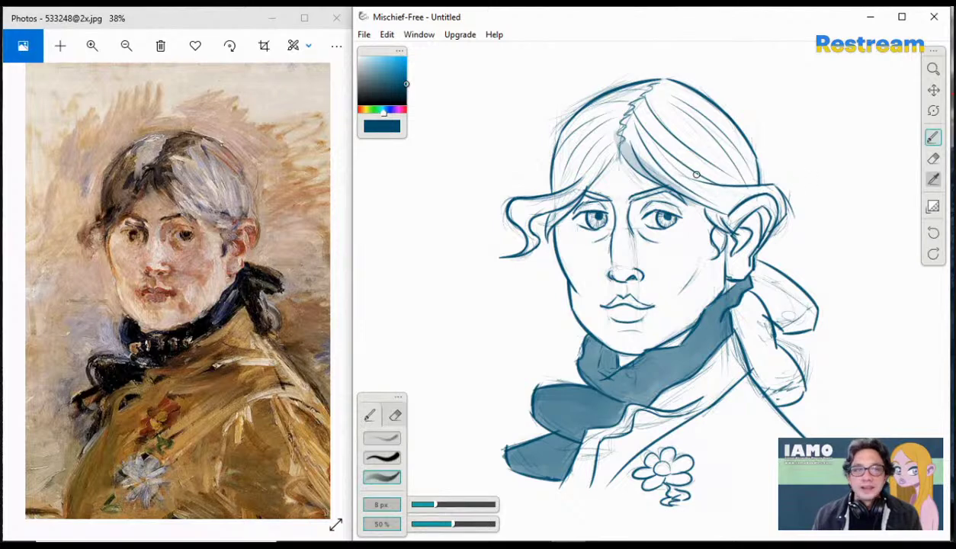
mouse_move(661, 170)
mouse_down()
mouse_move(759, 194)
mouse_move(751, 188)
mouse_up()
key(ctrl+z)
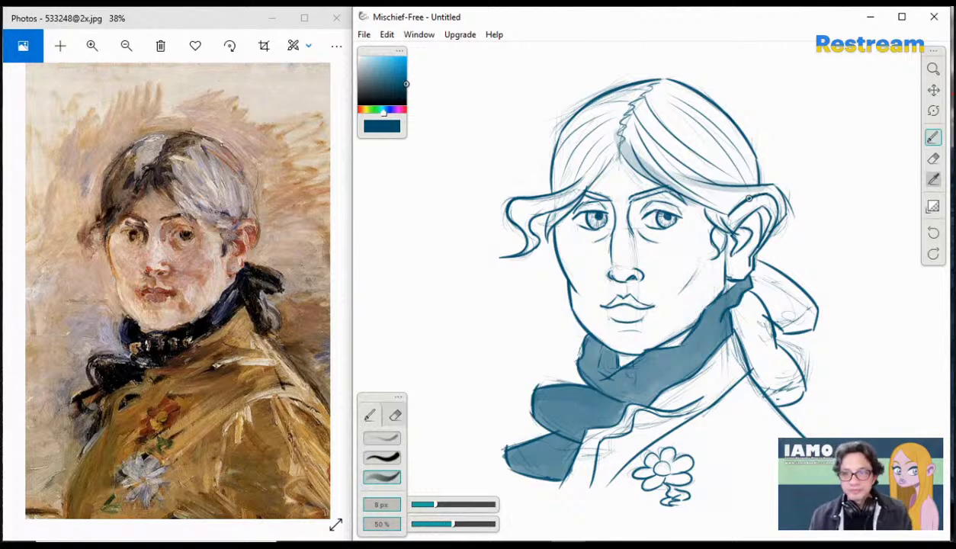
key(ctrl+z)
drag(664, 168, 763, 181)
key(ctrl+z)
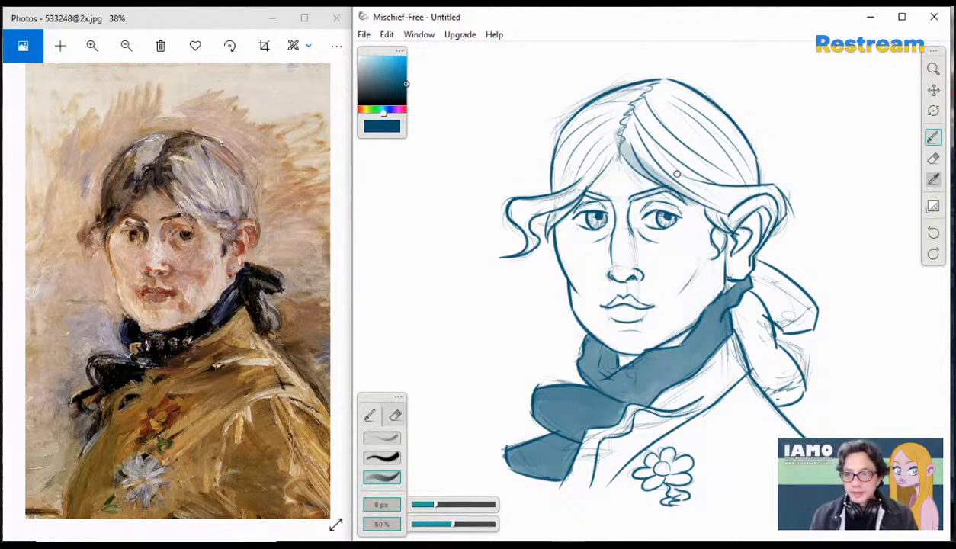
- Extend the hair shadow over and behind the ear, and shade the ear's inner hollow
mouse_move(664, 170)
mouse_down()
mouse_move(755, 182)
mouse_move(761, 231)
mouse_up()
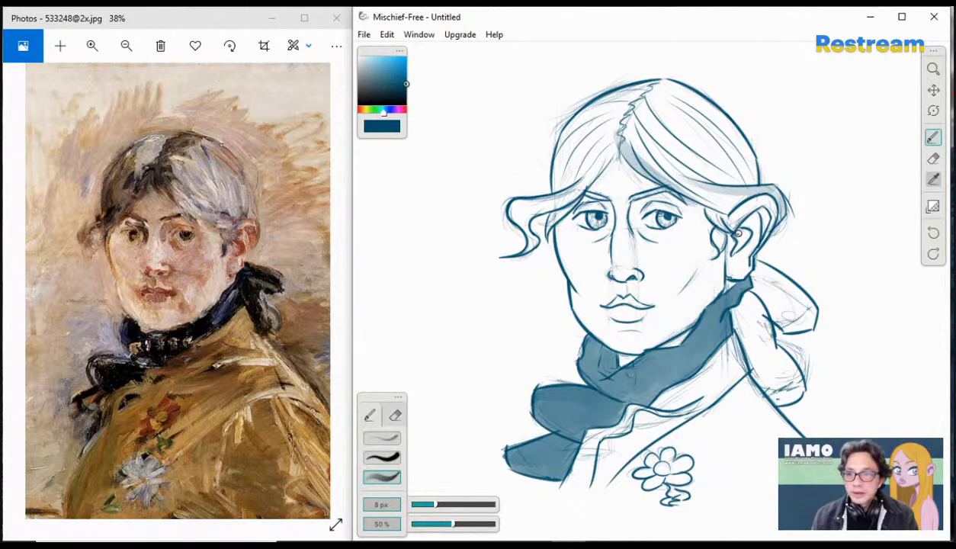
mouse_move(742, 235)
mouse_down()
mouse_move(737, 248)
mouse_move(740, 235)
mouse_move(767, 222)
mouse_up()
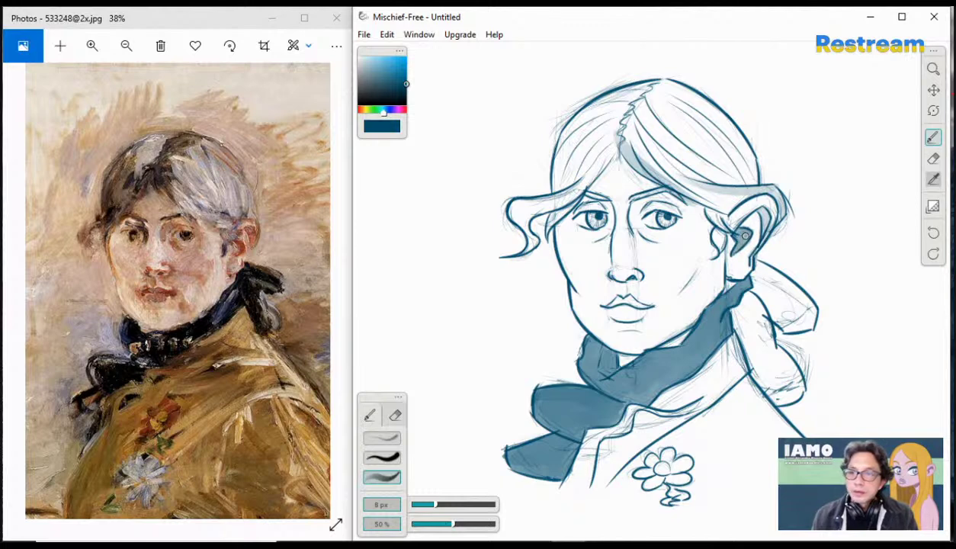
mouse_move(760, 210)
mouse_down()
mouse_move(772, 234)
mouse_move(746, 219)
mouse_up()
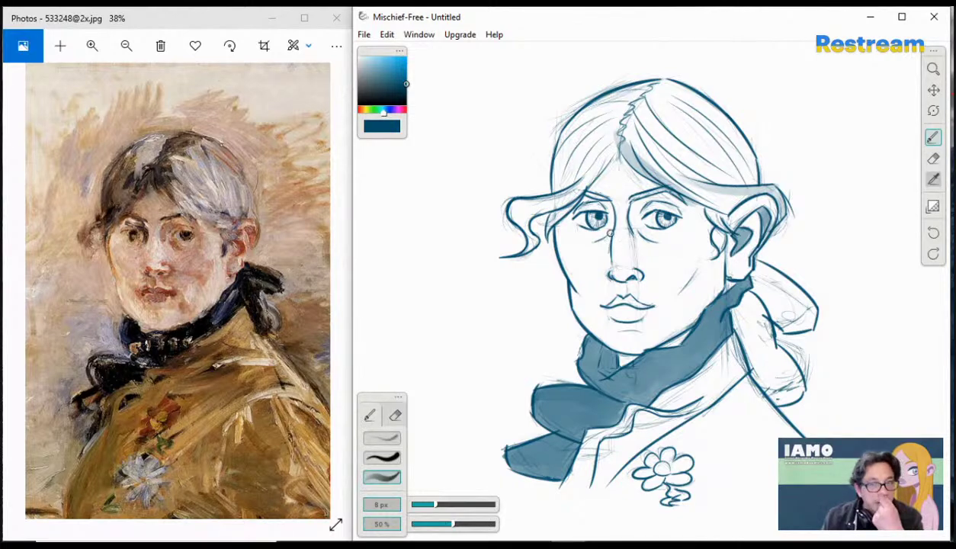
- Shade the iris of the eye farther from the ear with a 5 px brush at 50% opacity
click(933, 69)
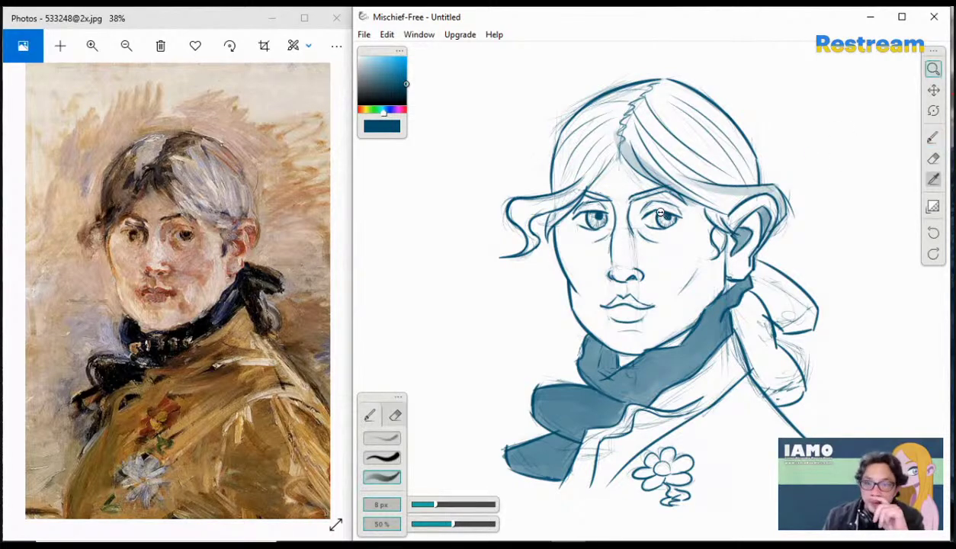
mouse_move(659, 217)
mouse_down()
mouse_move(745, 212)
mouse_move(851, 154)
mouse_up()
click(933, 137)
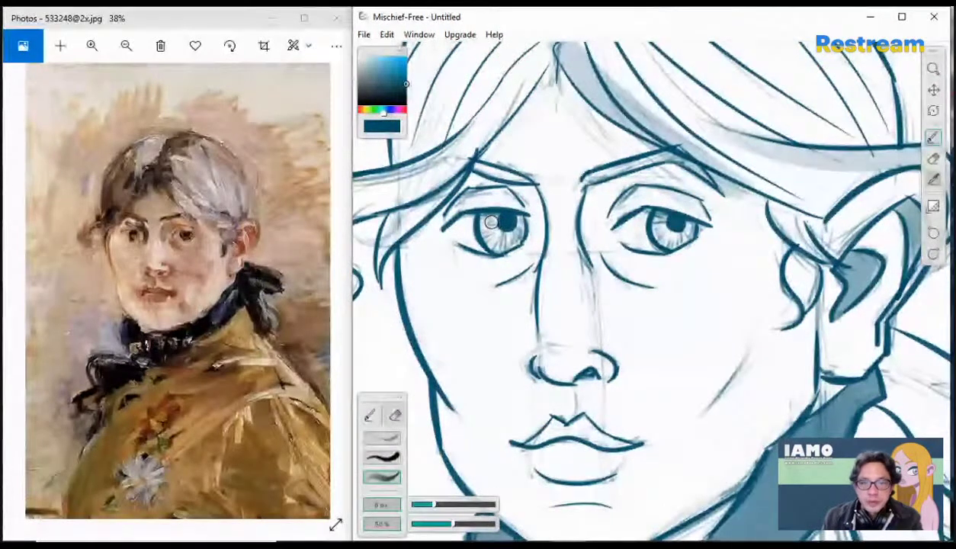
mouse_move(486, 219)
mouse_down()
mouse_move(476, 216)
mouse_move(494, 239)
mouse_move(509, 221)
mouse_move(519, 238)
mouse_up()
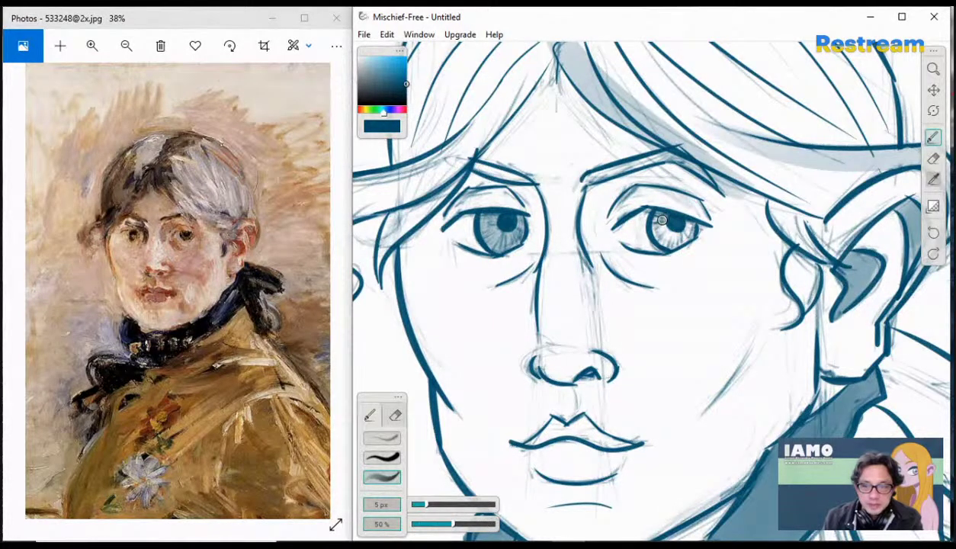
- Shade the iris of the eye nearer the ear and layer a second, darker tone over both irises
mouse_move(654, 216)
mouse_down()
mouse_move(649, 233)
mouse_move(687, 232)
mouse_move(663, 233)
mouse_move(648, 211)
mouse_move(657, 238)
mouse_move(675, 222)
mouse_move(688, 230)
mouse_up()
key(ctrl+z)
key(ctrl+z)
key(ctrl+z)
key(ctrl+z)
key(ctrl+z)
key(ctrl+z)
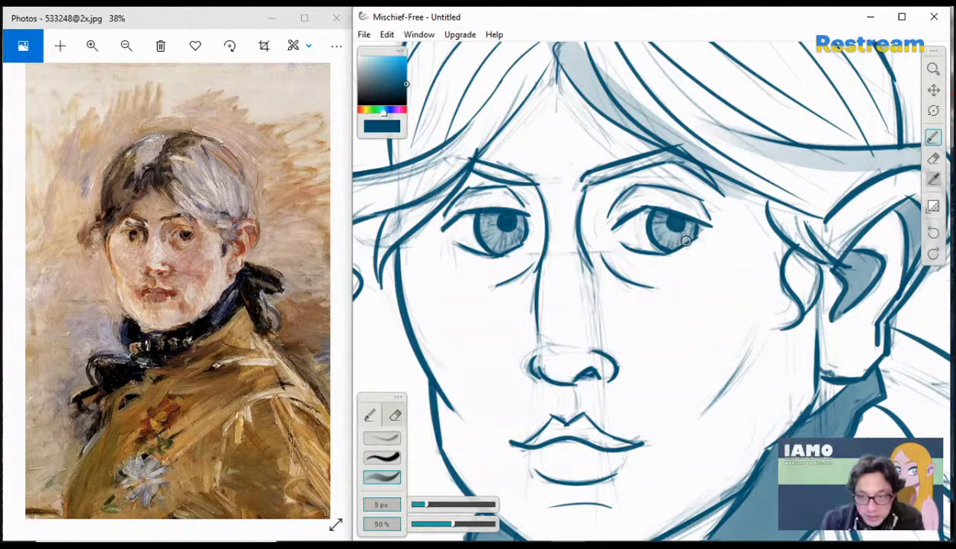
key(ctrl+y)
key(ctrl+y)
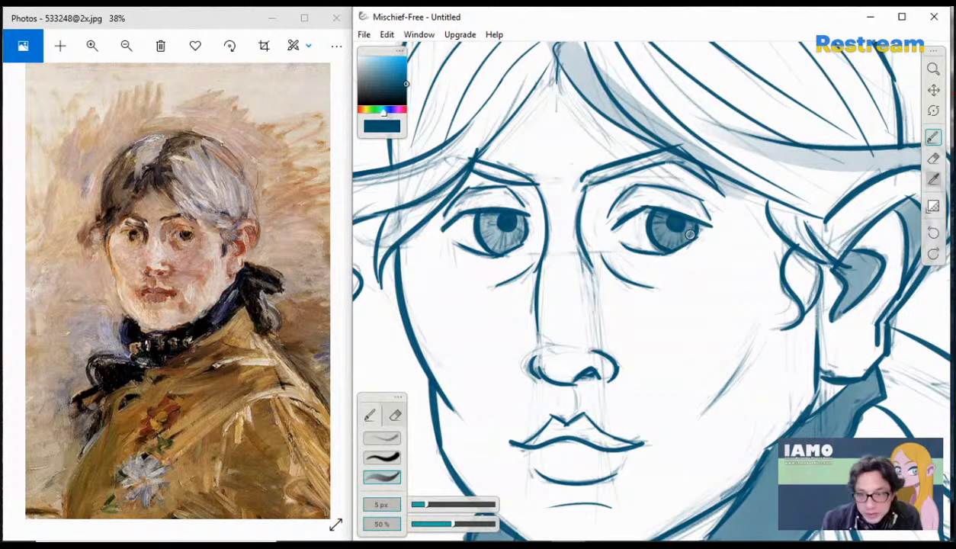
mouse_move(660, 213)
mouse_down()
mouse_move(644, 223)
mouse_move(648, 235)
mouse_move(681, 243)
mouse_move(674, 221)
mouse_up()
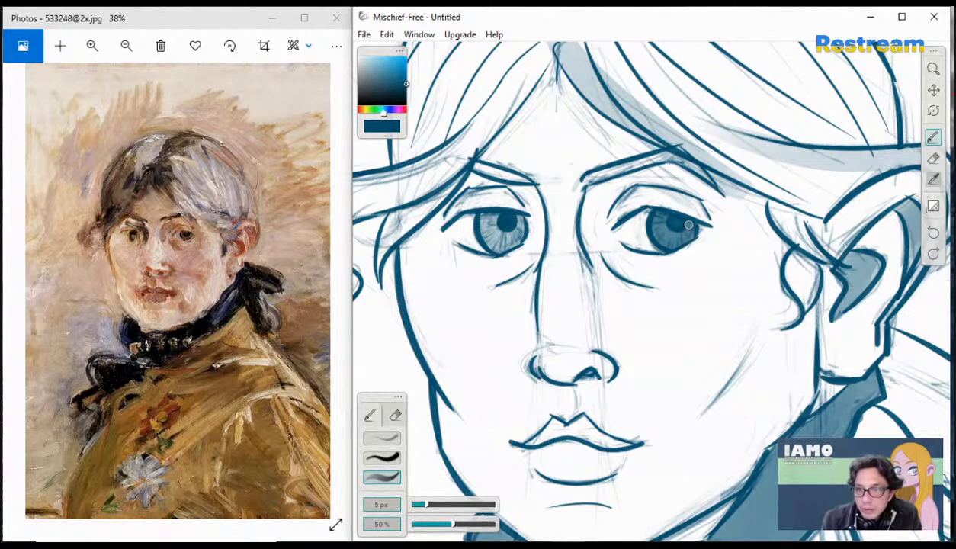
mouse_move(482, 220)
mouse_down()
mouse_move(506, 240)
mouse_move(493, 238)
mouse_move(509, 243)
mouse_move(516, 220)
mouse_move(520, 243)
mouse_move(490, 219)
mouse_up()
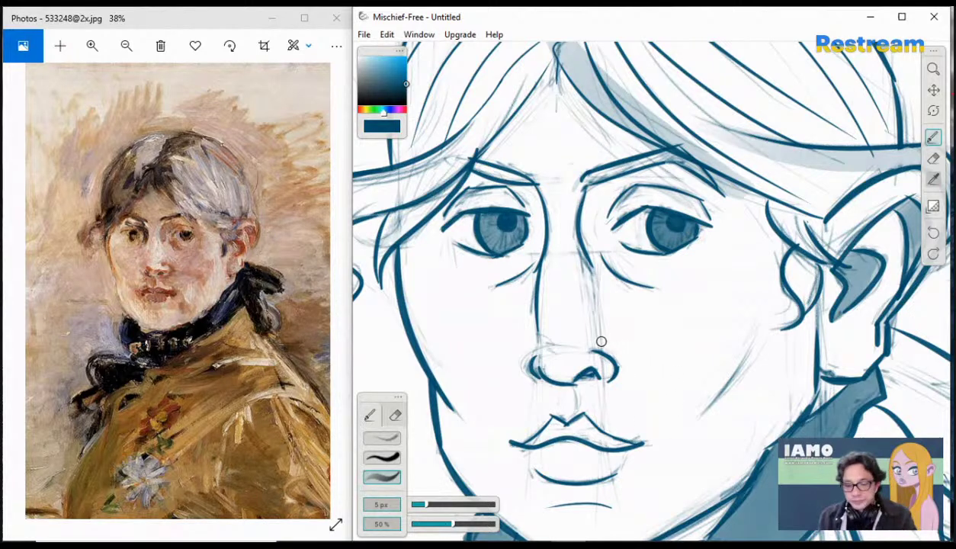
- Set the brush to 2 px and 25% opacity and shade both lips, making the upper lip darker
drag(428, 525, 433, 529)
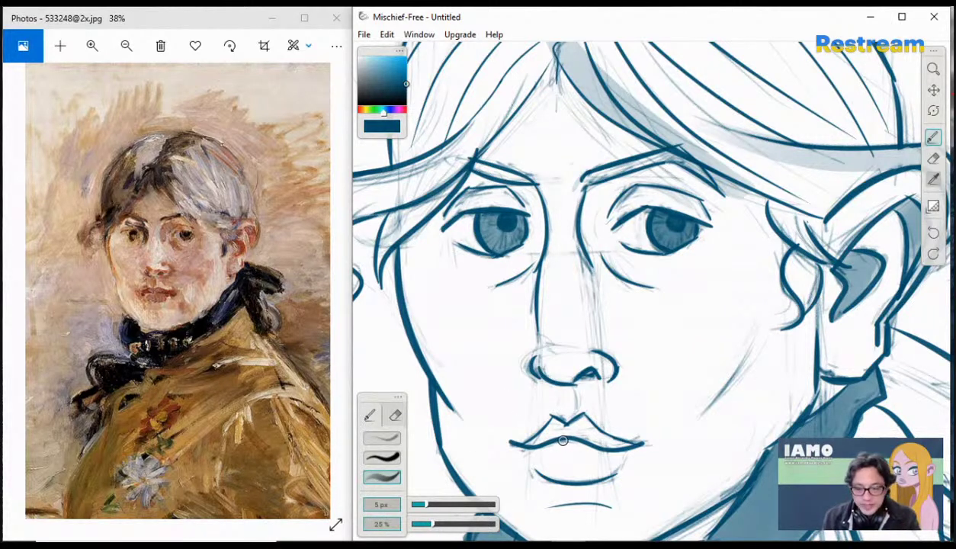
key(bracketleft)
key(bracketleft)
key(bracketleft)
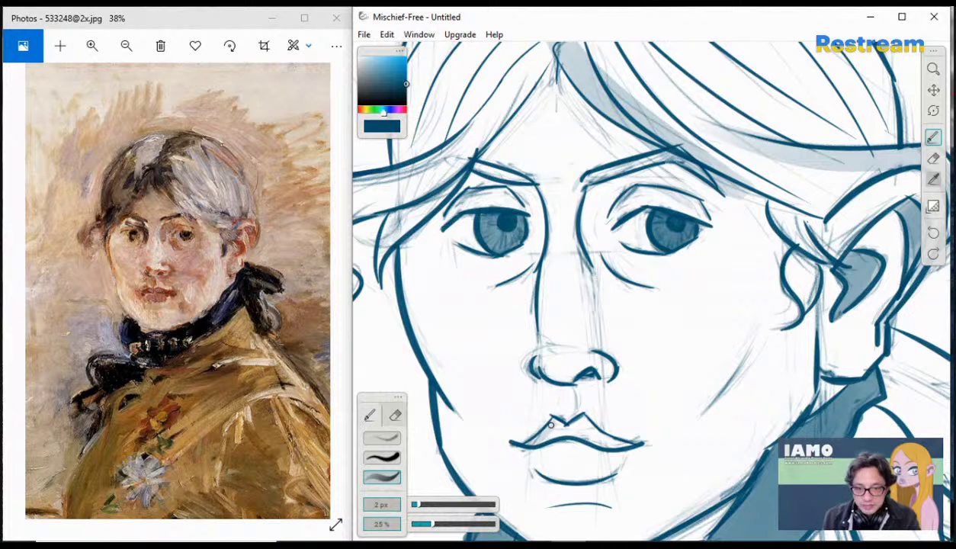
mouse_move(551, 424)
mouse_down()
mouse_move(548, 435)
mouse_move(575, 440)
mouse_up()
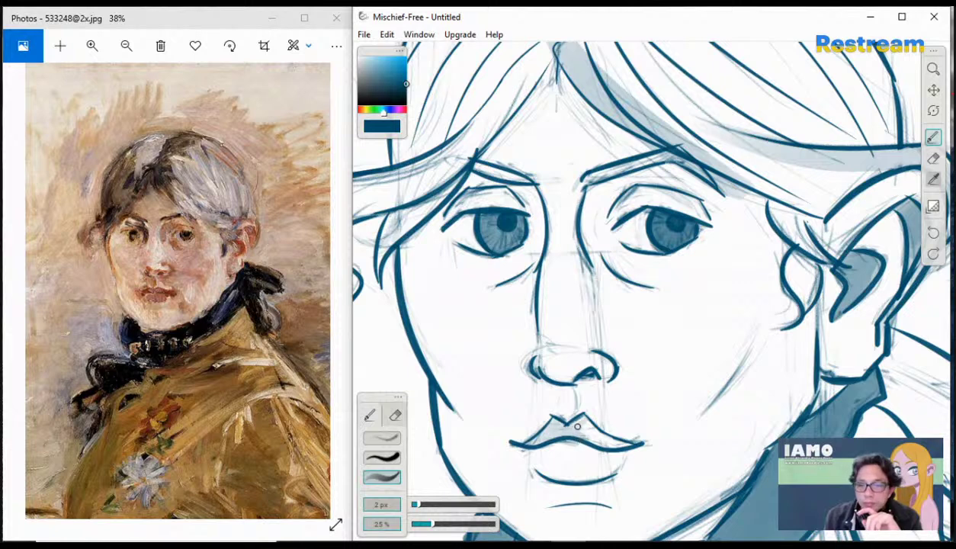
mouse_move(577, 427)
mouse_down()
mouse_move(631, 448)
mouse_move(530, 445)
mouse_move(561, 473)
mouse_move(582, 463)
mouse_move(571, 448)
mouse_move(558, 471)
mouse_move(584, 480)
mouse_move(595, 453)
mouse_move(599, 474)
mouse_move(622, 456)
mouse_up()
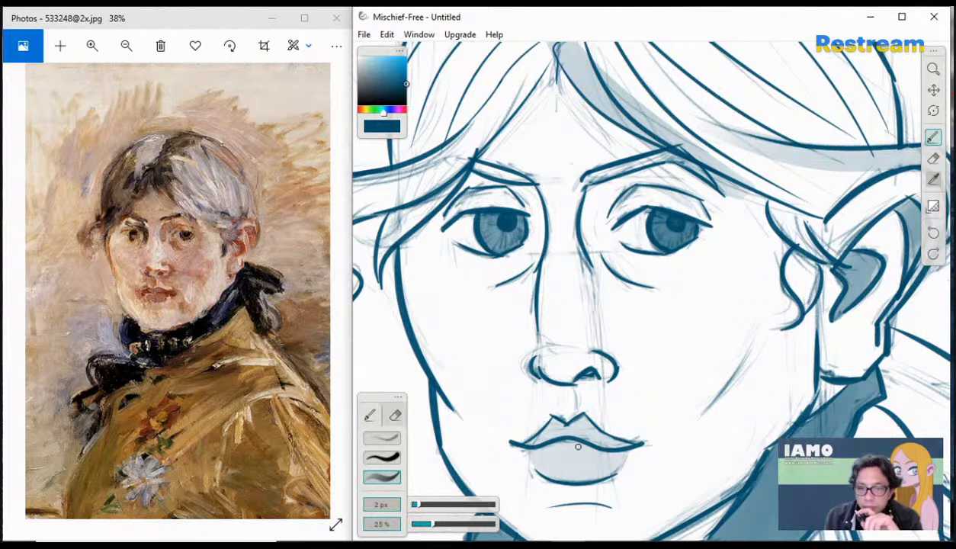
mouse_move(541, 433)
mouse_down()
mouse_move(573, 431)
mouse_move(577, 421)
mouse_move(602, 442)
mouse_up()
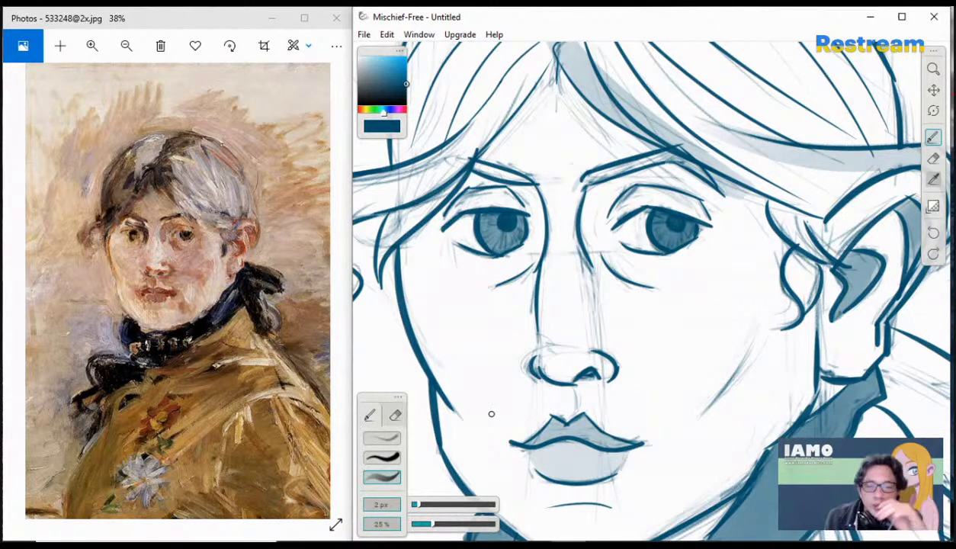
- Switch to the second brush preset at 4 px and 95% opacity, and hatch hair strokes into the eyebrow nearer the ear
click(382, 457)
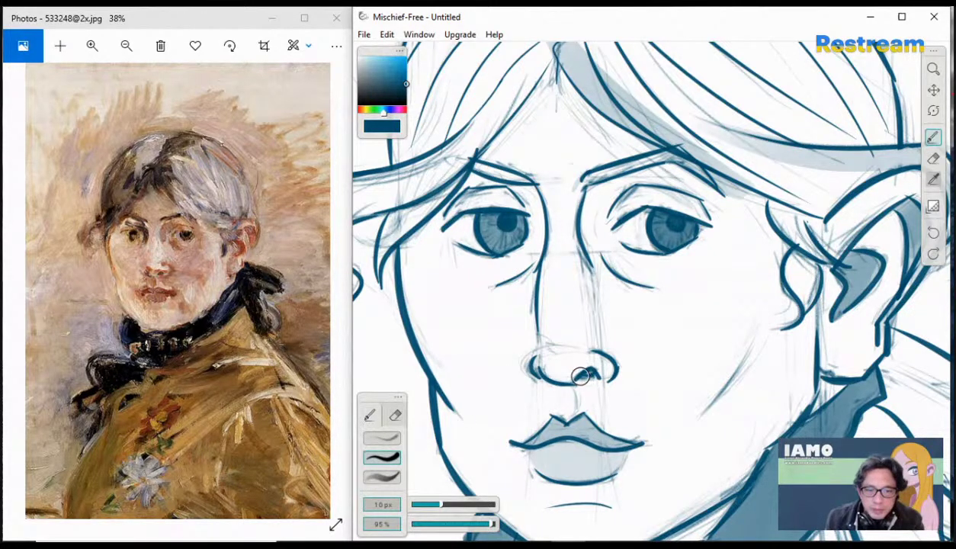
key([)
key(bracketleft)
key(bracketleft)
key(bracketleft)
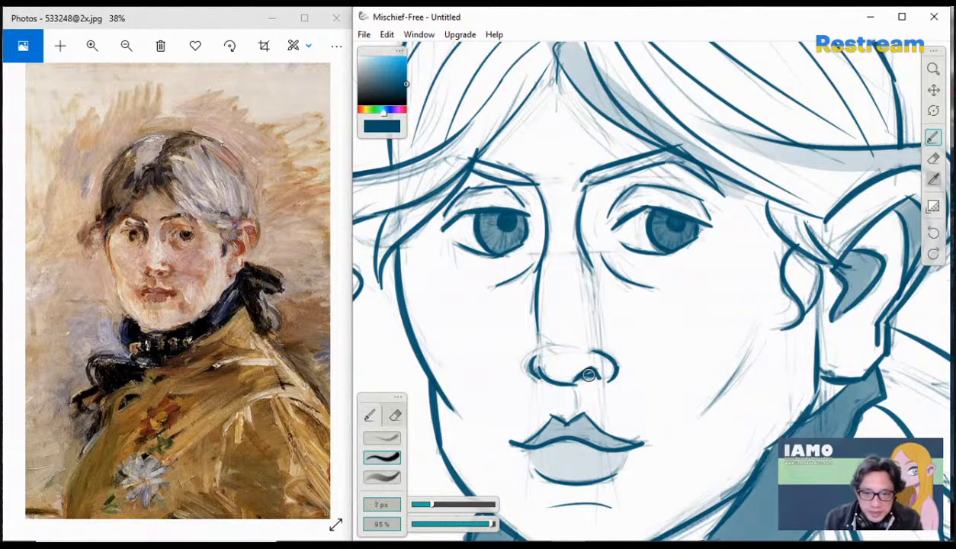
key(bracketleft)
key(bracketleft)
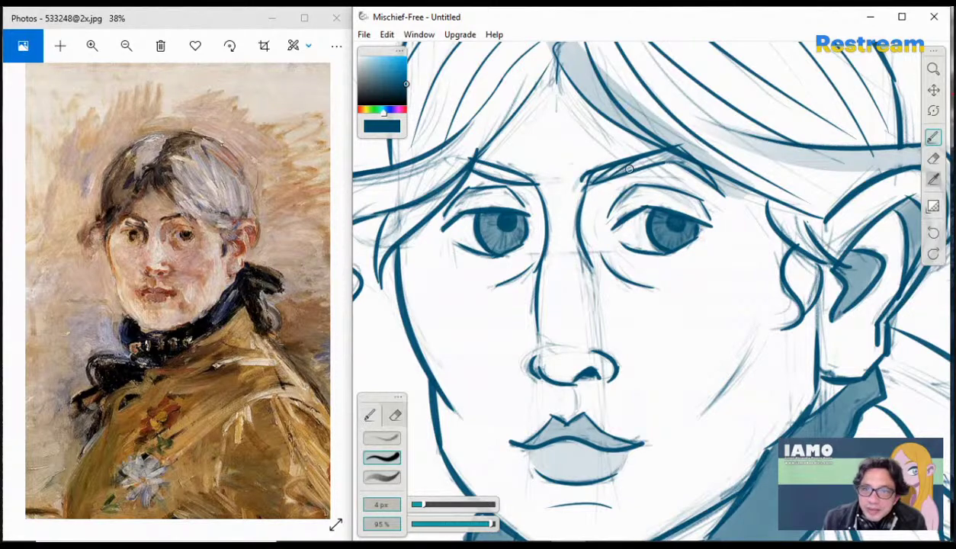
mouse_move(613, 165)
mouse_down()
mouse_move(673, 153)
mouse_move(699, 173)
mouse_up()
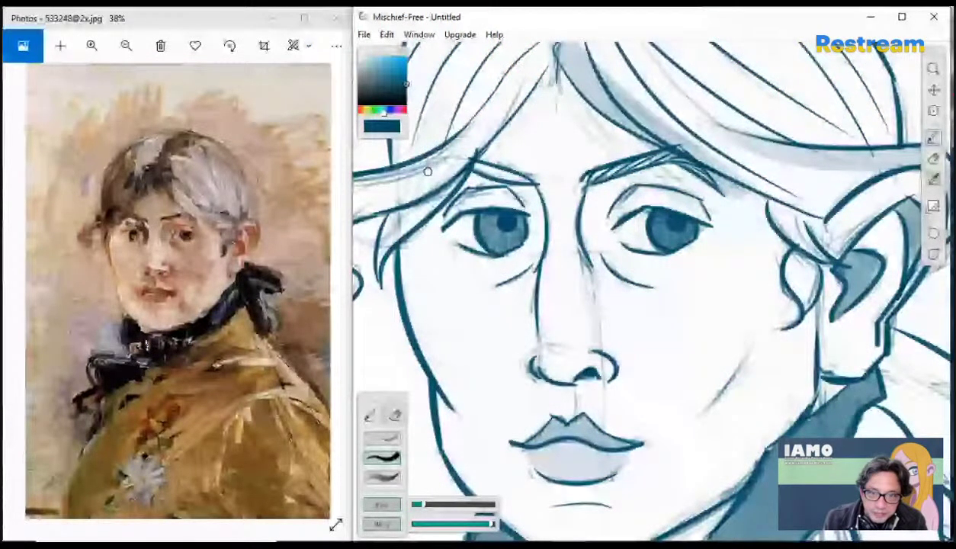
- Hatch hair strokes into the eyebrow farther from the ear and reinforce the inner end of the other eyebrow
mouse_move(482, 163)
mouse_down()
mouse_move(525, 180)
mouse_move(498, 173)
mouse_up()
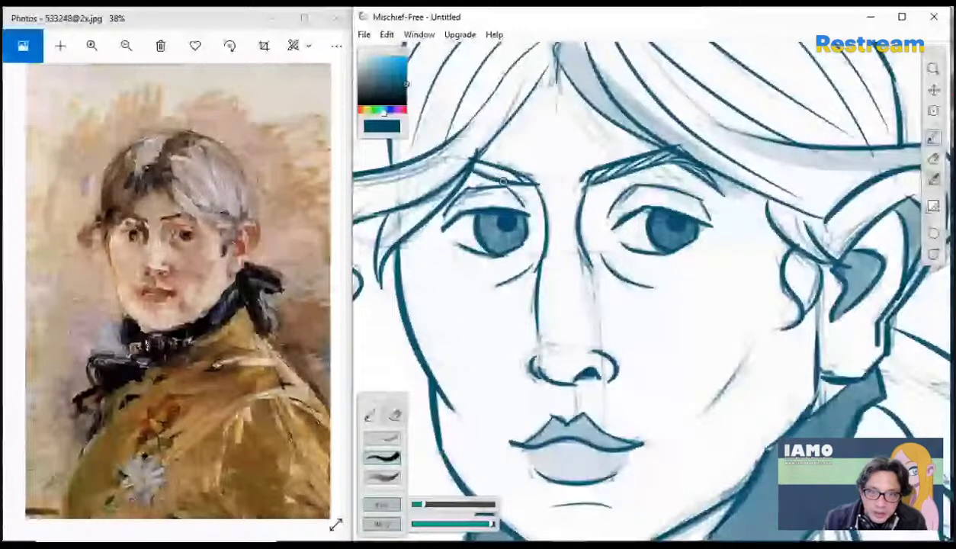
drag(483, 163, 502, 180)
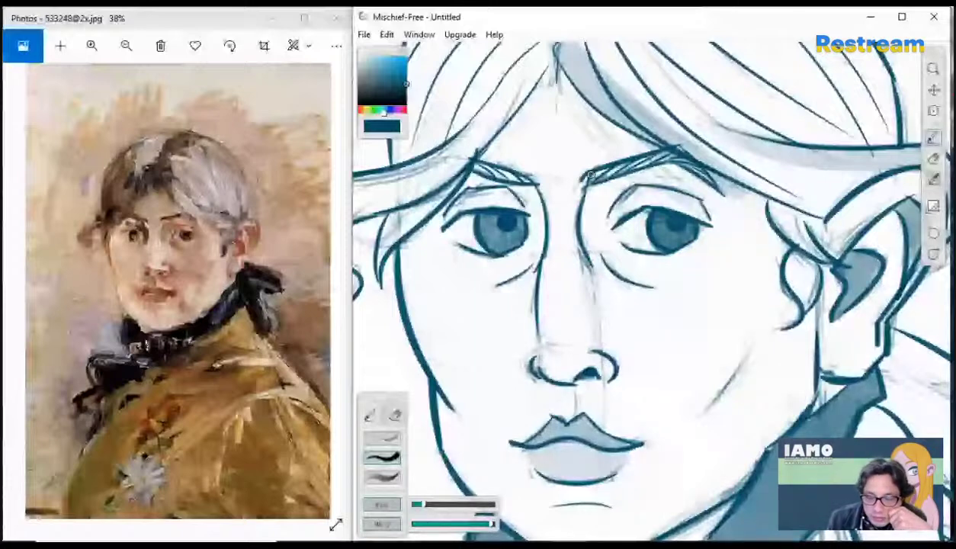
drag(620, 167, 586, 176)
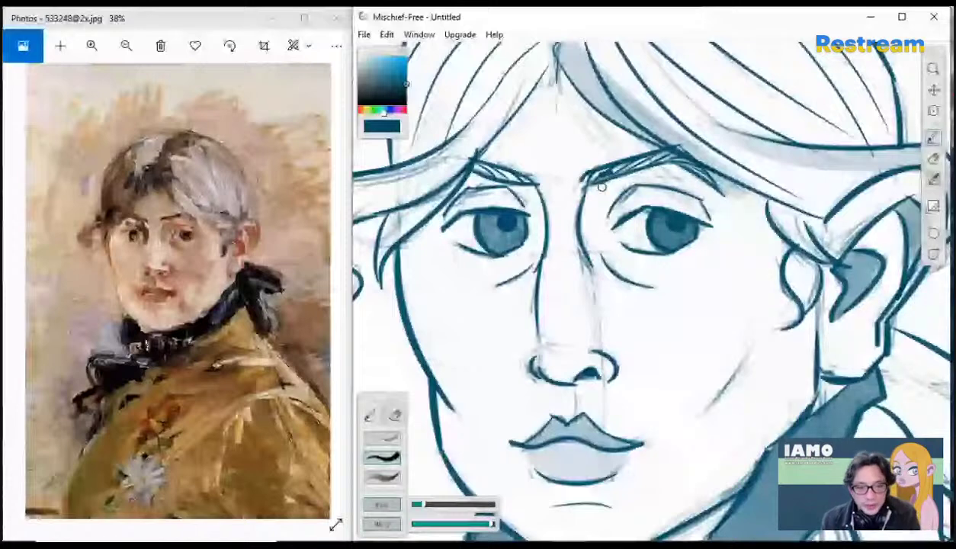
- Switch to the third brush preset at 2 px and 100% opacity, and fill both eyebrows with tone over the hair strokes
click(389, 473)
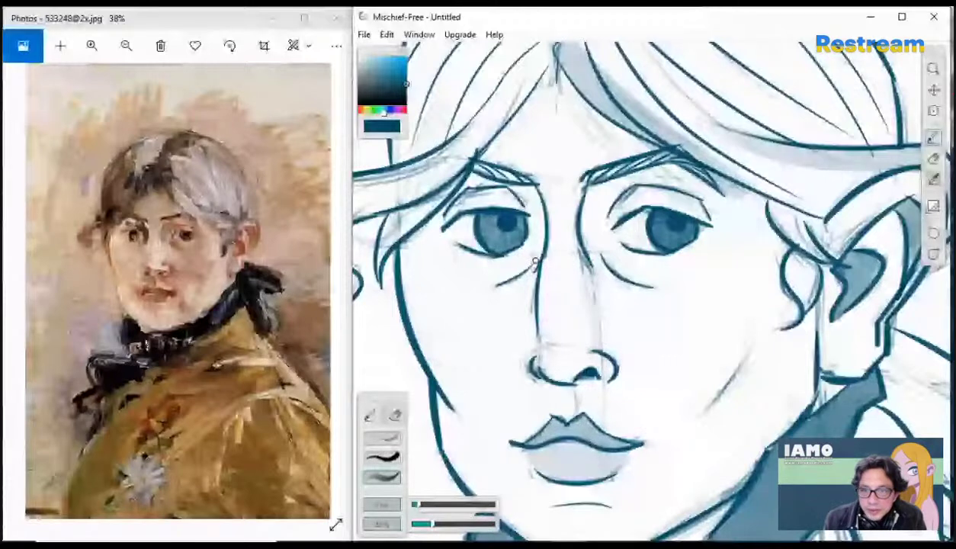
mouse_move(591, 174)
mouse_down()
mouse_move(659, 151)
mouse_move(717, 192)
mouse_up()
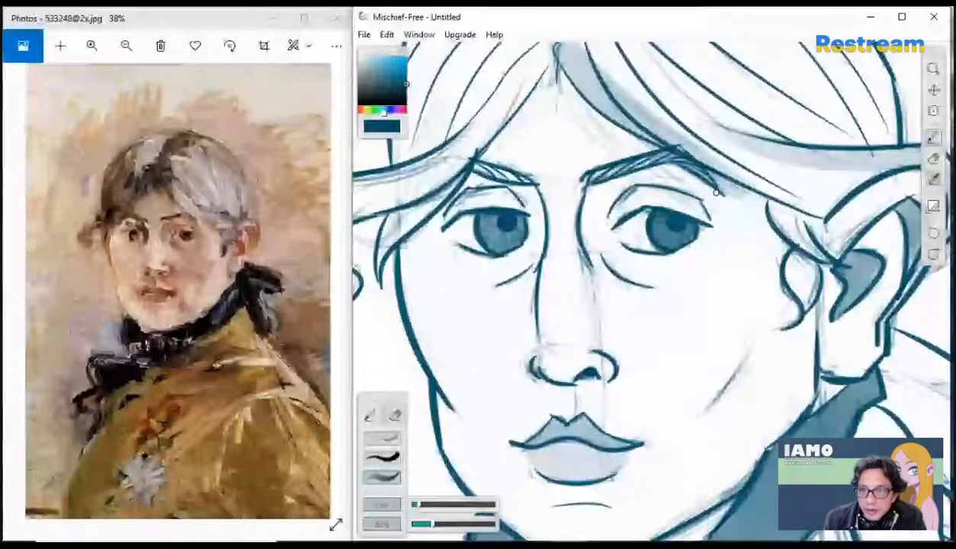
key(ctrl+z)
key(ctrl+z)
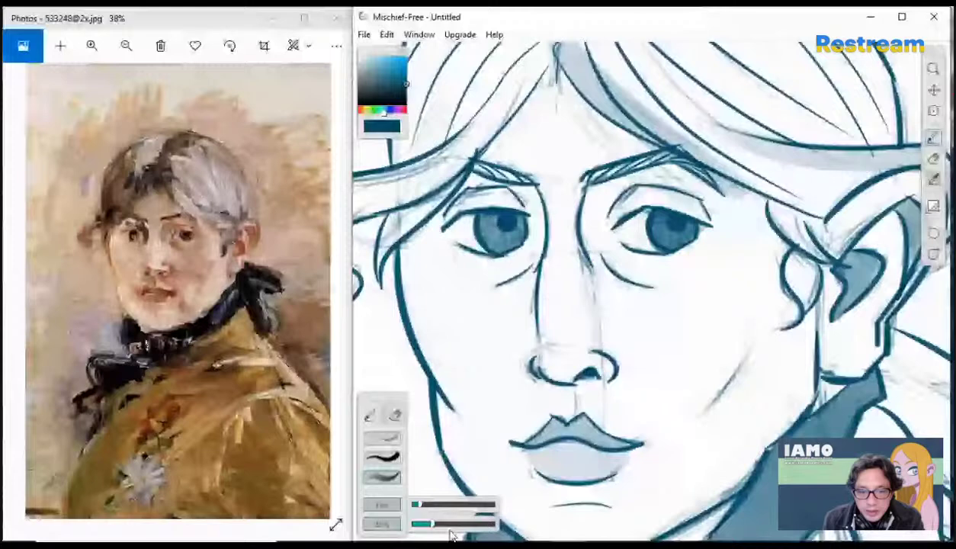
drag(432, 525, 499, 526)
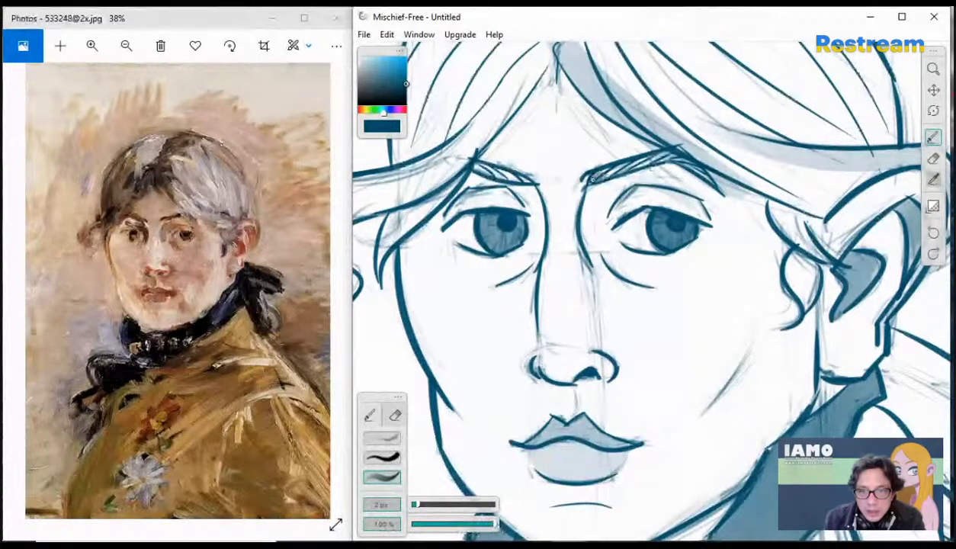
mouse_move(600, 174)
mouse_down()
mouse_move(627, 167)
mouse_move(609, 176)
mouse_move(660, 157)
mouse_move(708, 188)
mouse_up()
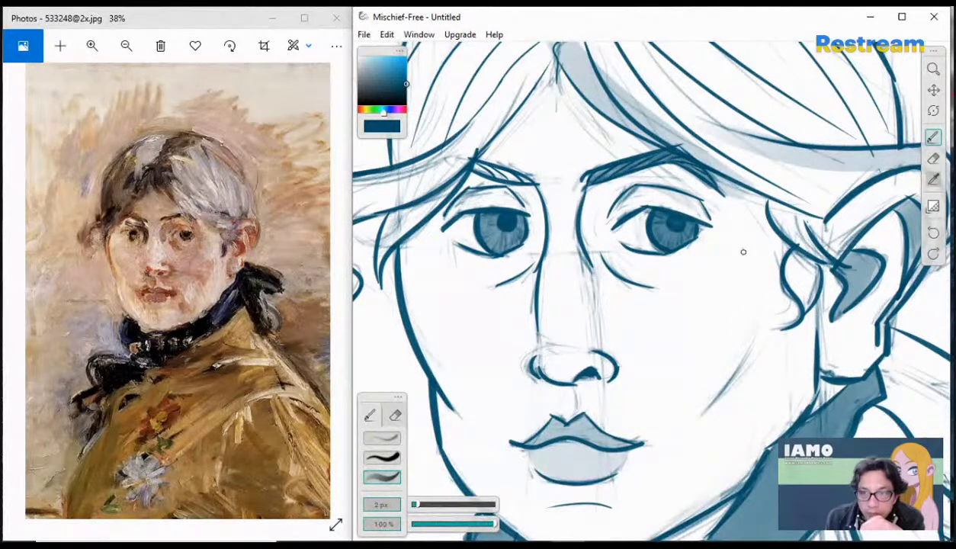
drag(531, 181, 479, 167)
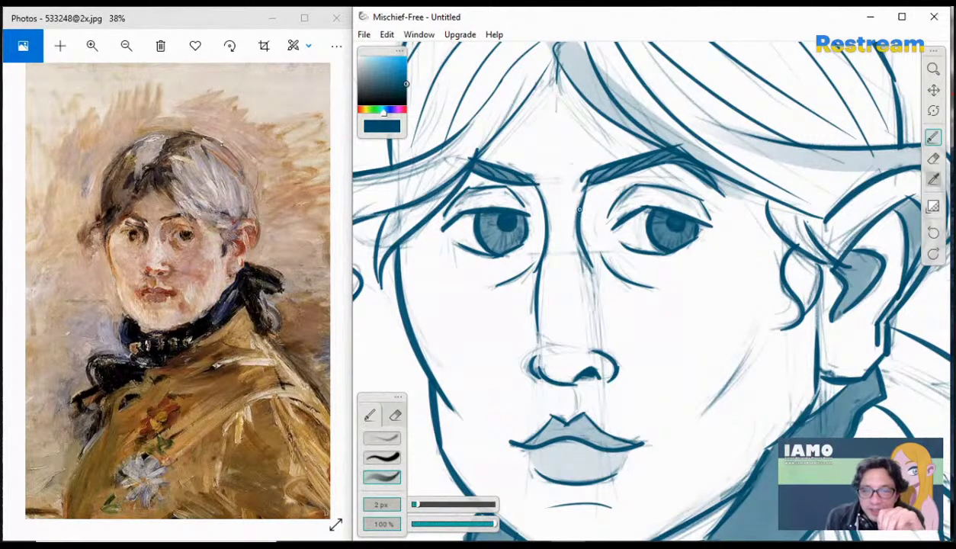
- Set the brush opacity to 25% and layer another 2 px tone over the lower lip, starting beneath the upper lip
click(395, 416)
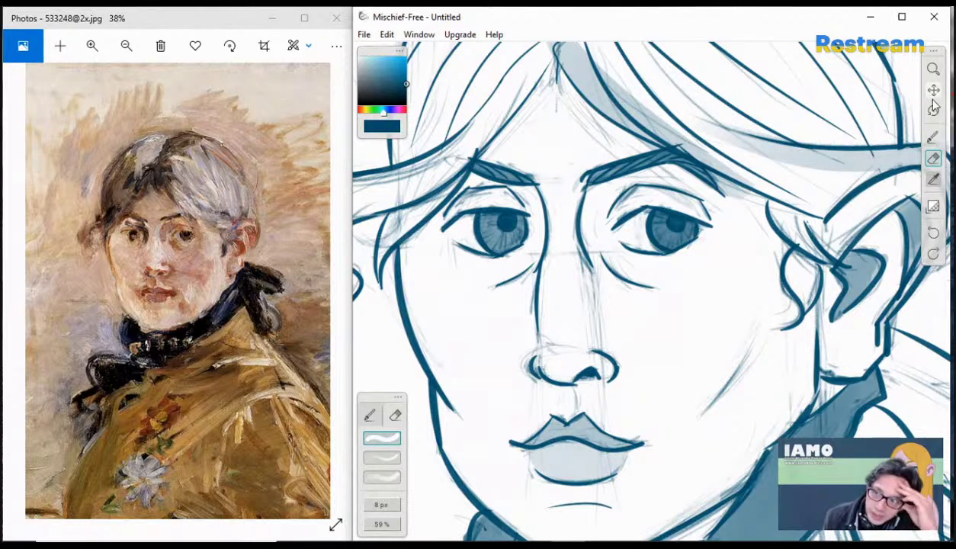
click(932, 68)
drag(759, 198, 707, 200)
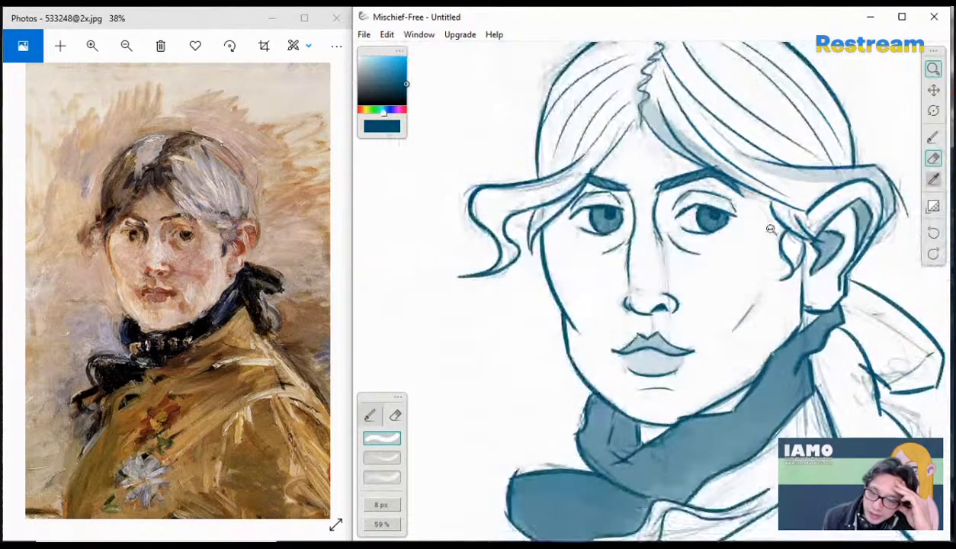
drag(774, 249, 815, 243)
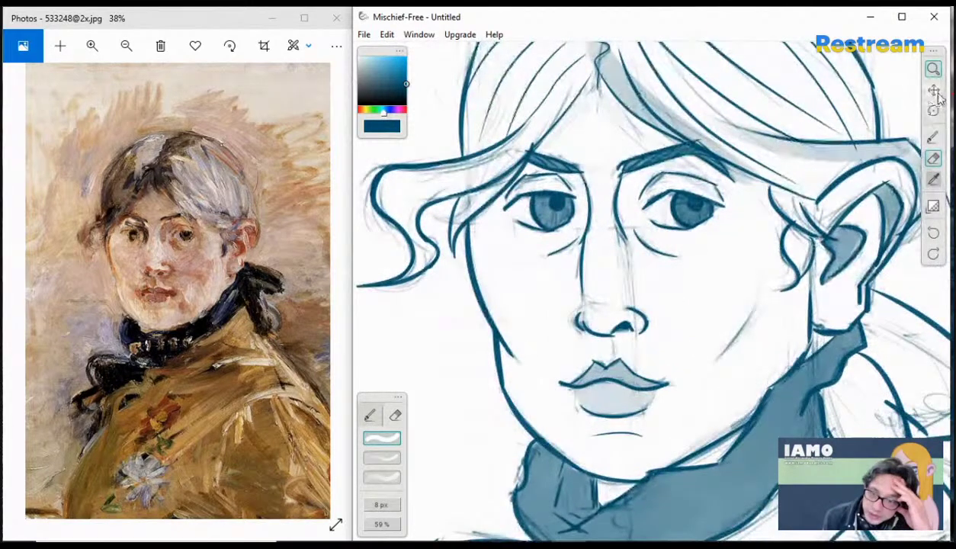
click(933, 90)
drag(837, 170, 758, 145)
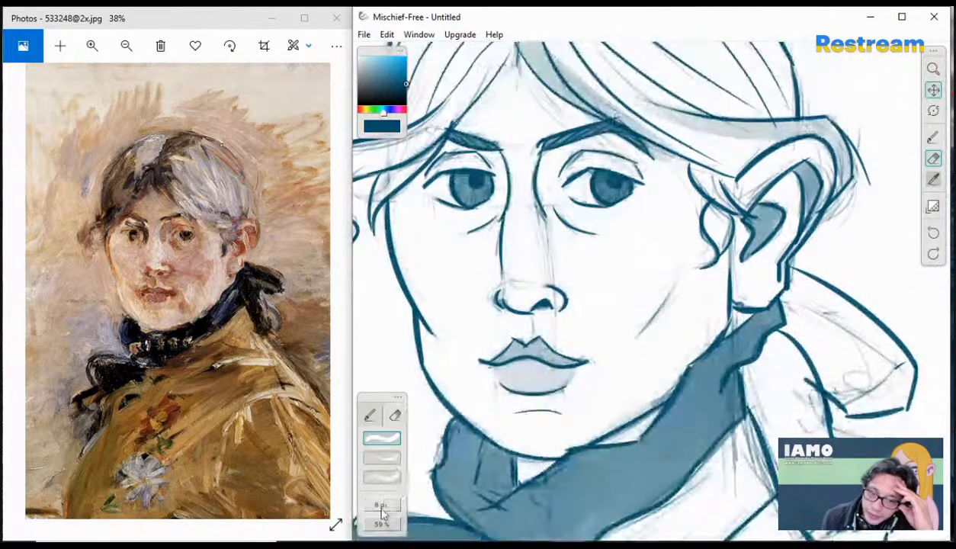
click(371, 416)
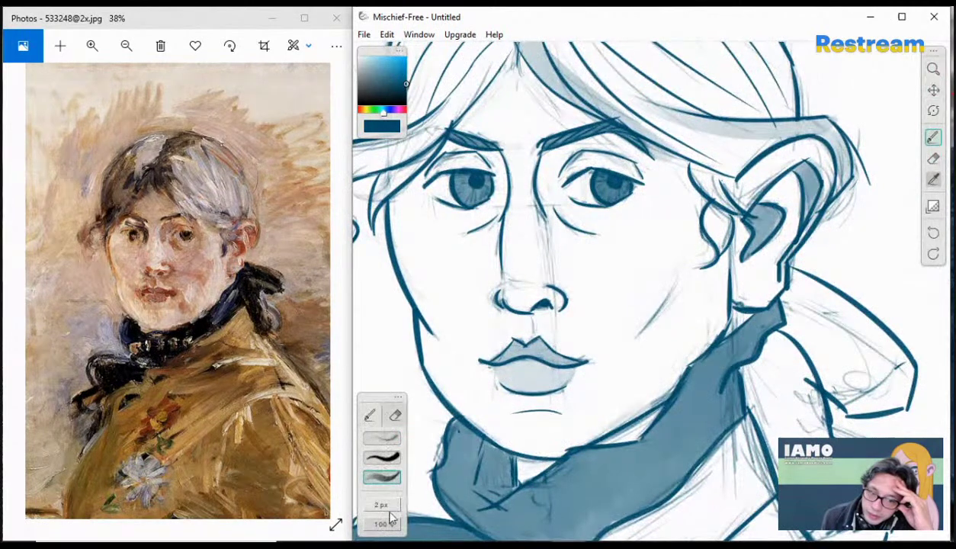
click(387, 523)
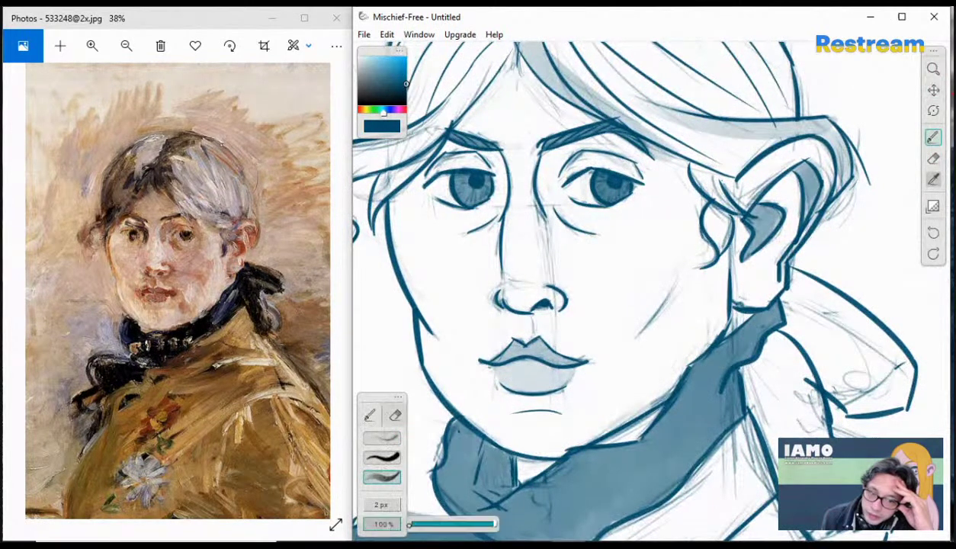
click(447, 525)
drag(449, 524, 438, 527)
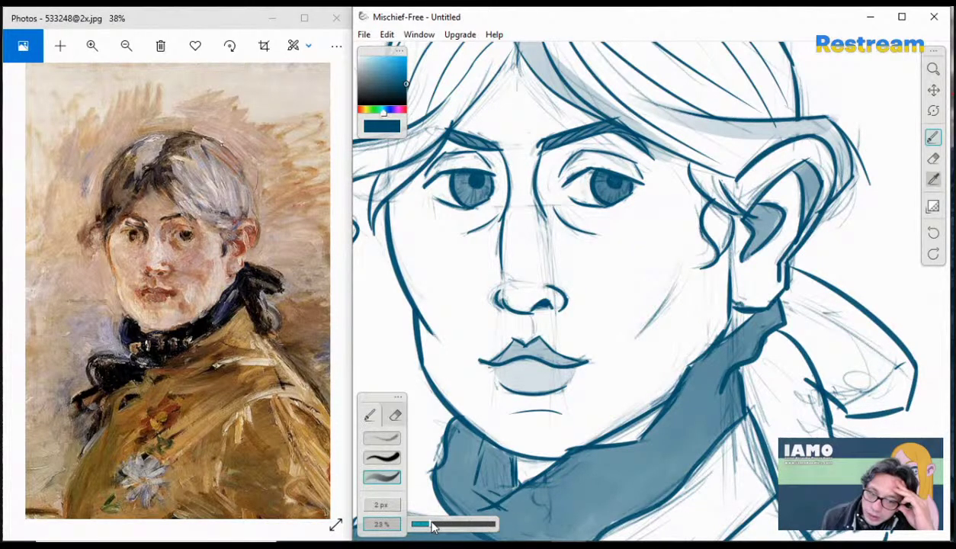
drag(432, 526, 431, 526)
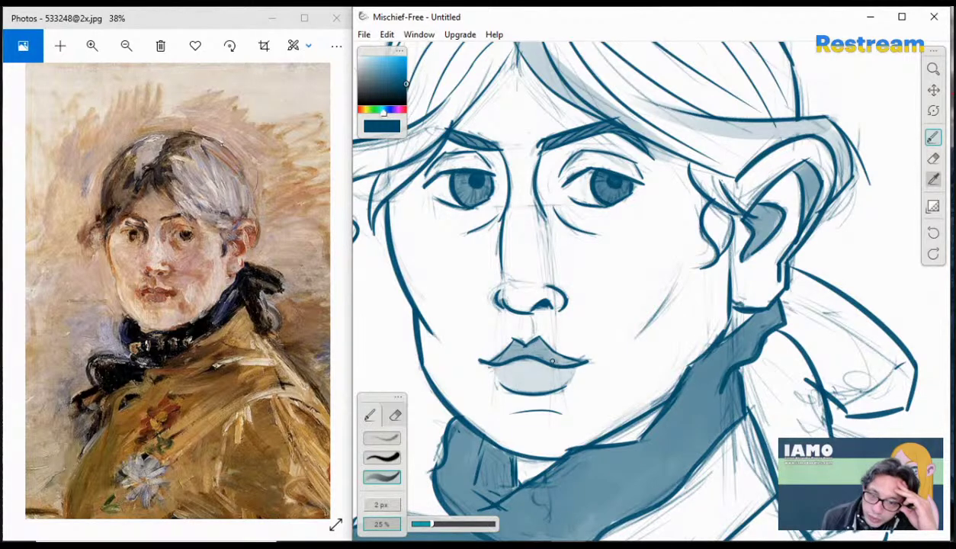
drag(576, 363, 501, 364)
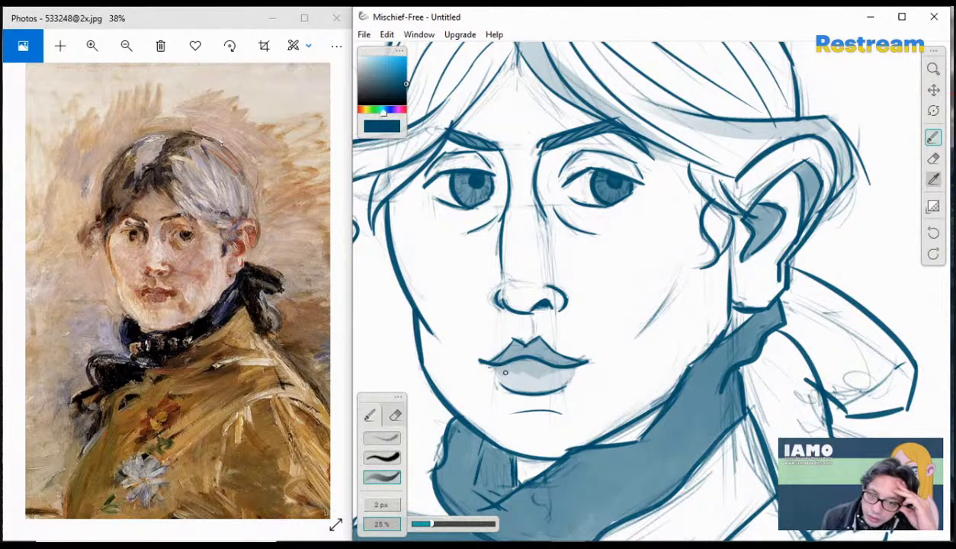
drag(507, 382, 518, 377)
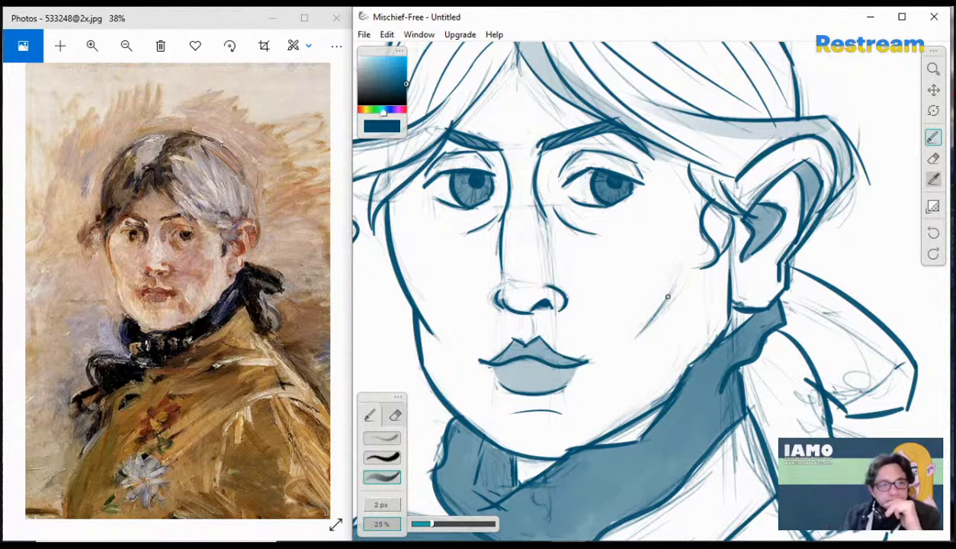
- Switch to the second brush preset at 4 px and 90% opacity, and strengthen the diagonal cheek line on the ear side
click(931, 70)
drag(853, 164, 768, 154)
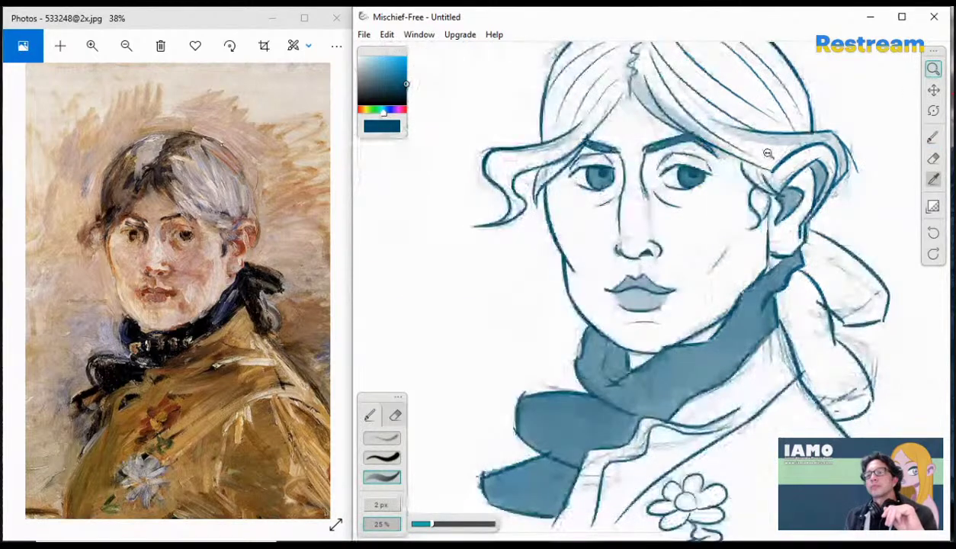
click(932, 90)
drag(692, 156, 654, 235)
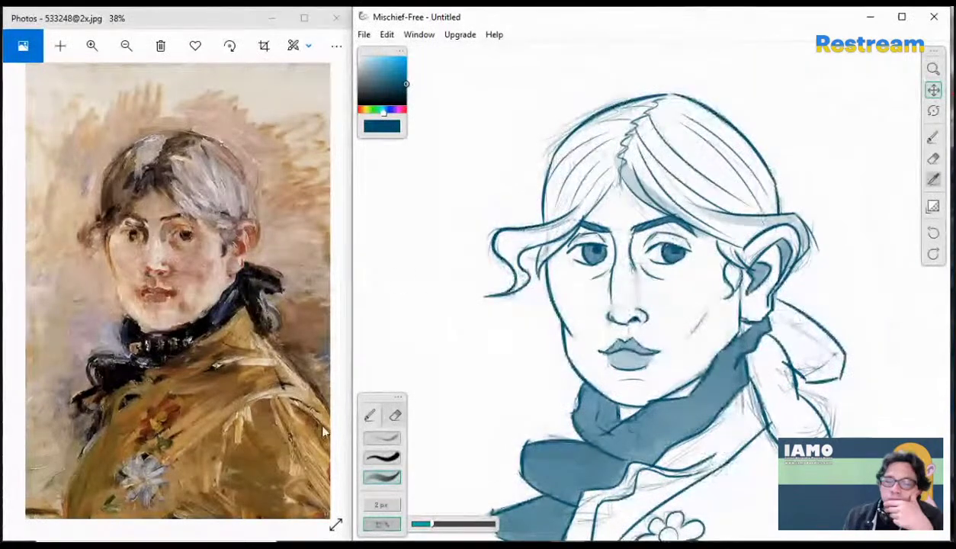
click(387, 476)
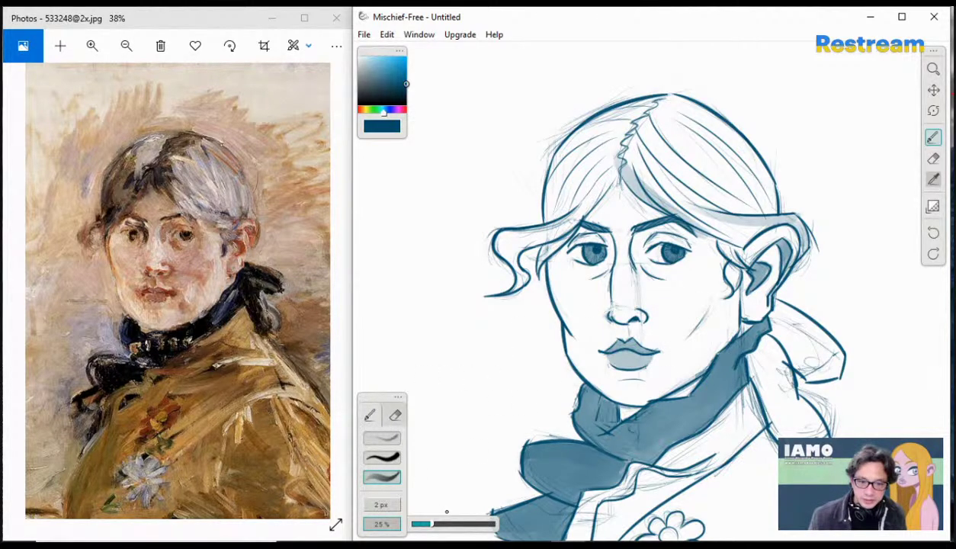
mouse_move(457, 546)
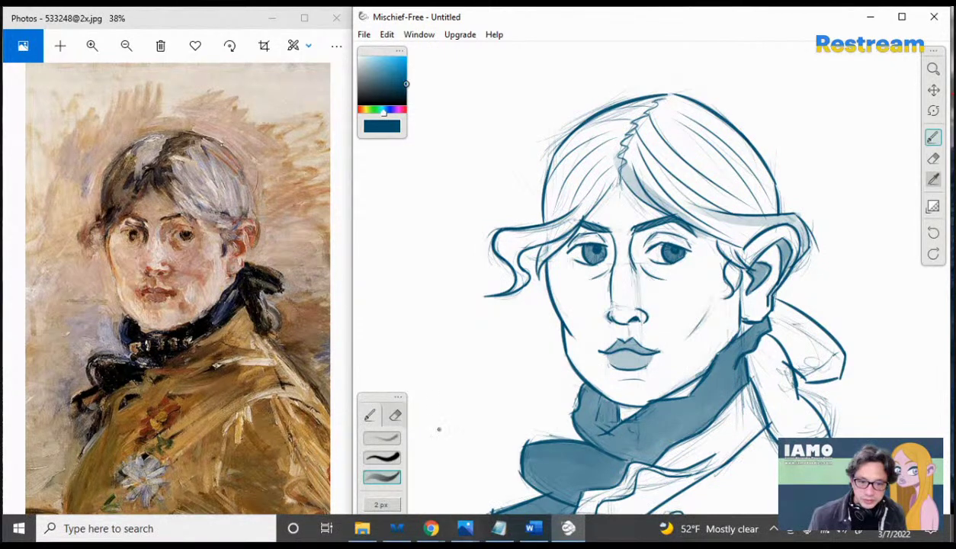
click(395, 458)
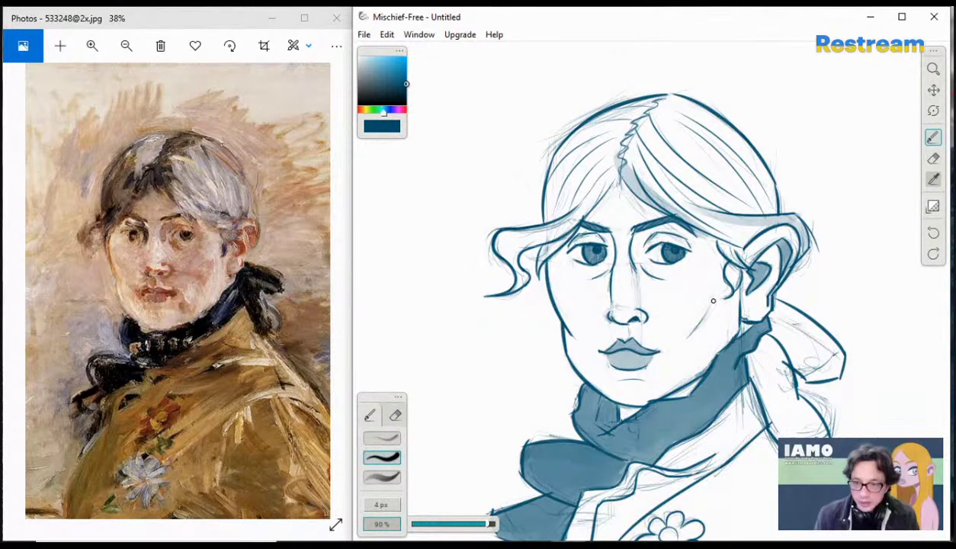
drag(686, 336, 714, 309)
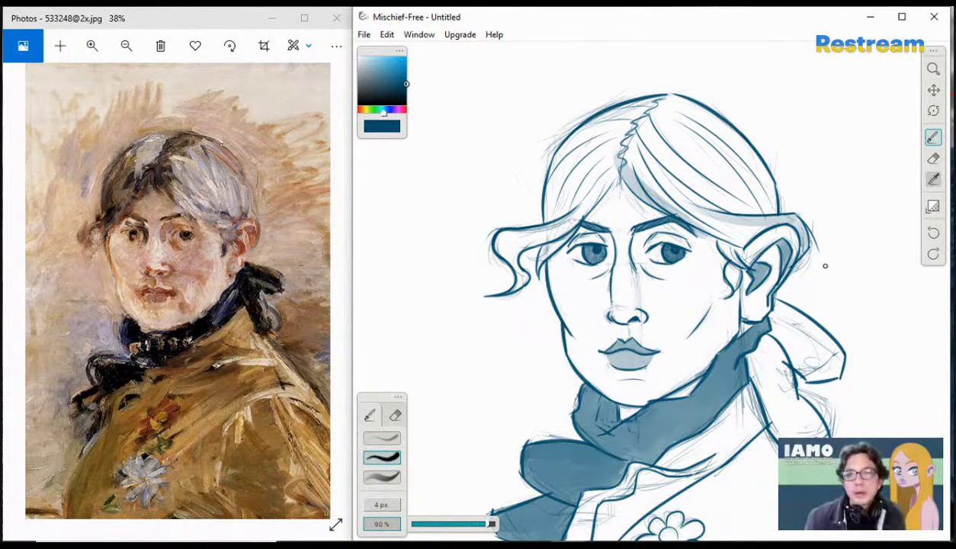
- Set the third brush preset to 15 px and 25% opacity and shade the swept front hair strand farther from the ear
click(389, 477)
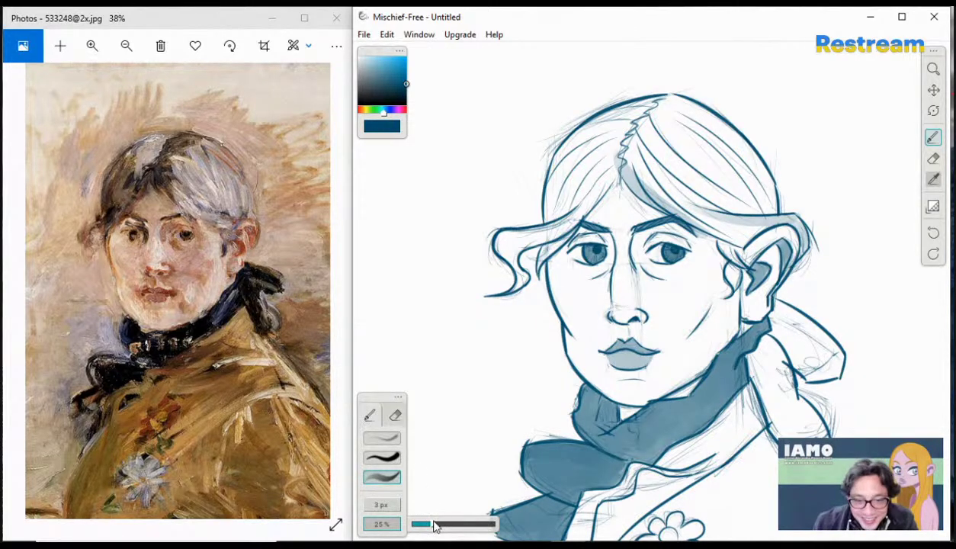
drag(440, 526, 433, 526)
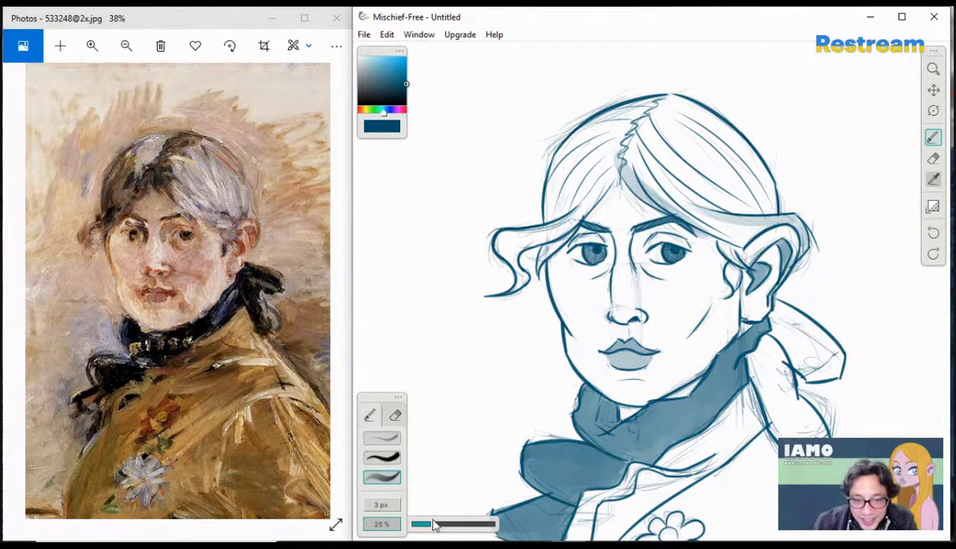
key(])
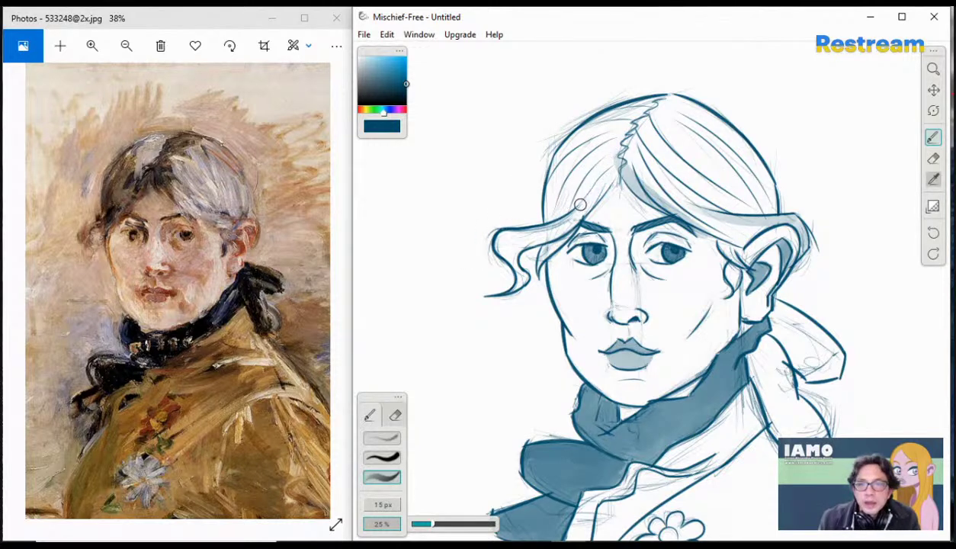
drag(501, 231, 585, 203)
key(ctrl+z)
key(ctrl+z)
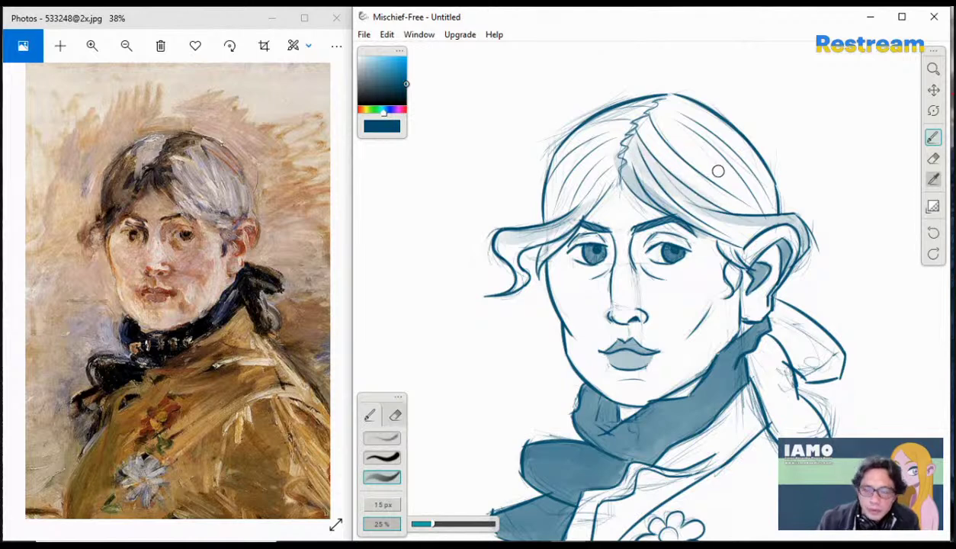
drag(640, 124, 728, 204)
key(ctrl+z)
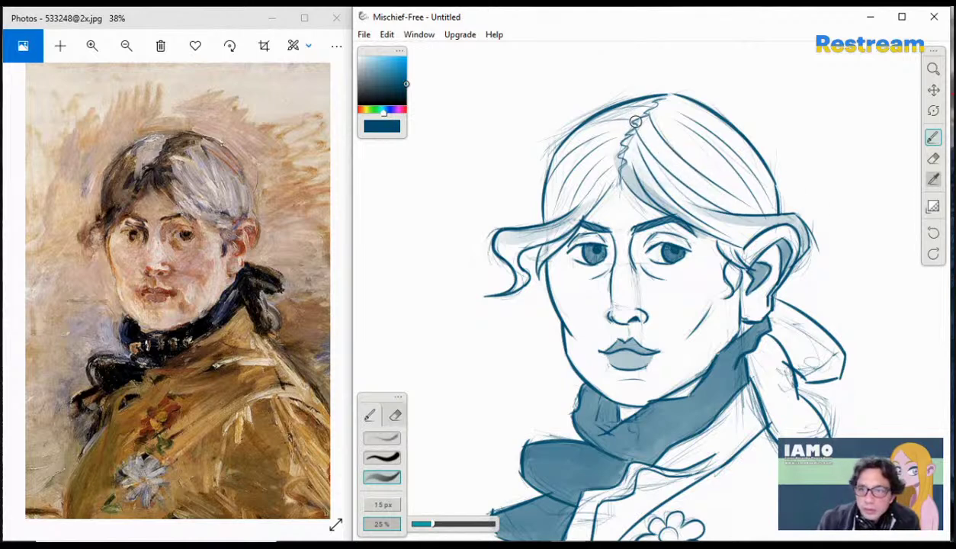
drag(647, 152, 768, 210)
key(ctrl+z)
- Shade the hair strands on both sides of the parting at 15 px and 25% opacity, layering tone on the side farther from the ear
drag(646, 123, 735, 208)
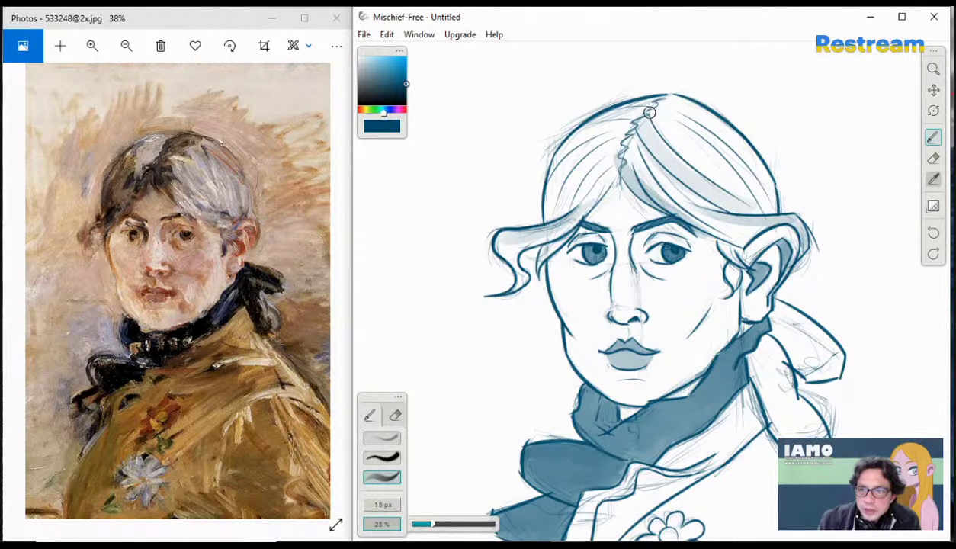
drag(669, 116, 737, 182)
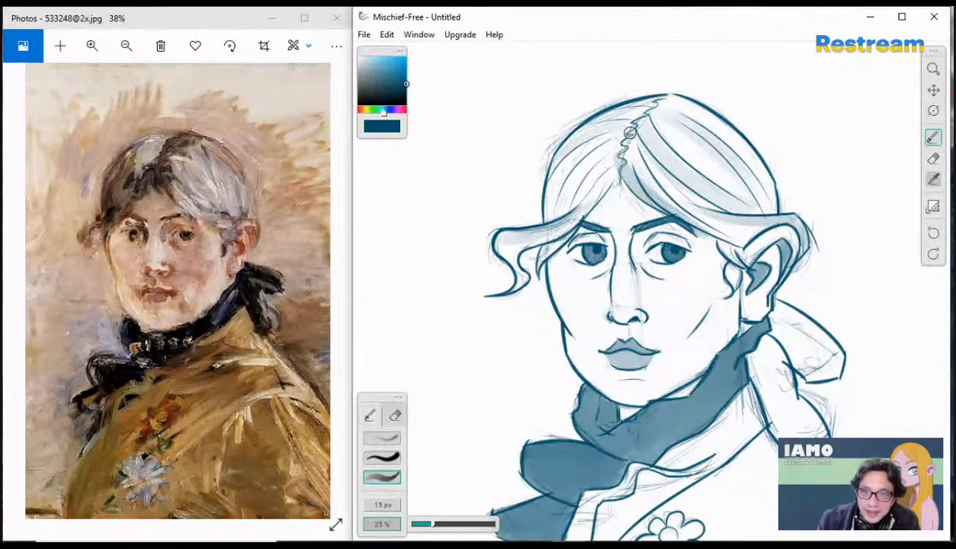
drag(610, 156, 560, 227)
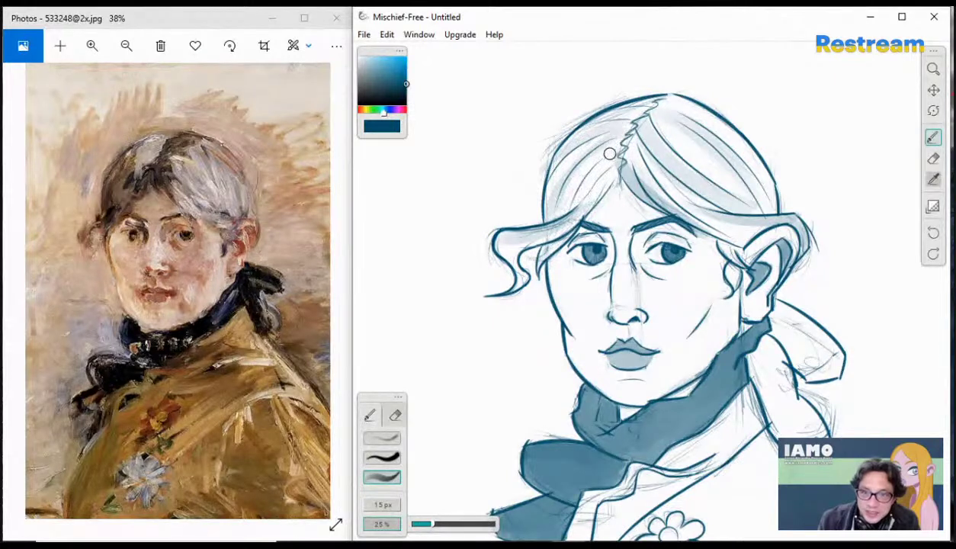
drag(611, 151, 562, 224)
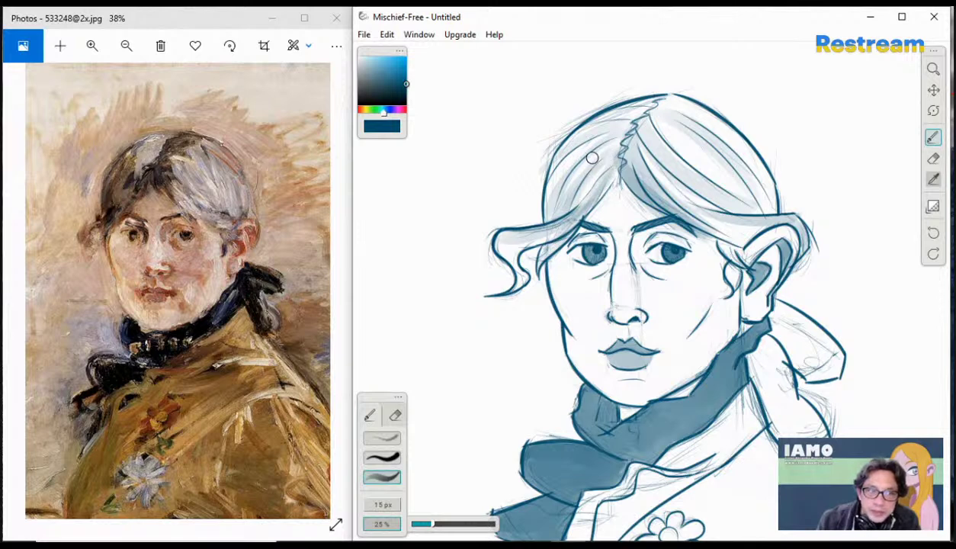
drag(626, 120, 561, 211)
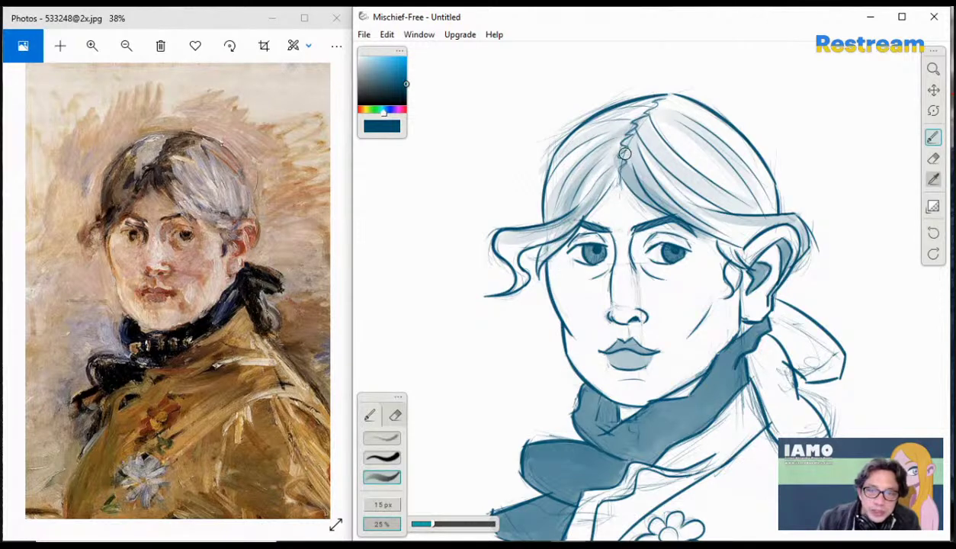
- Layer more 15 px tone at 25% opacity over the strands between the parting and the temple farther from the ear
drag(620, 146, 567, 218)
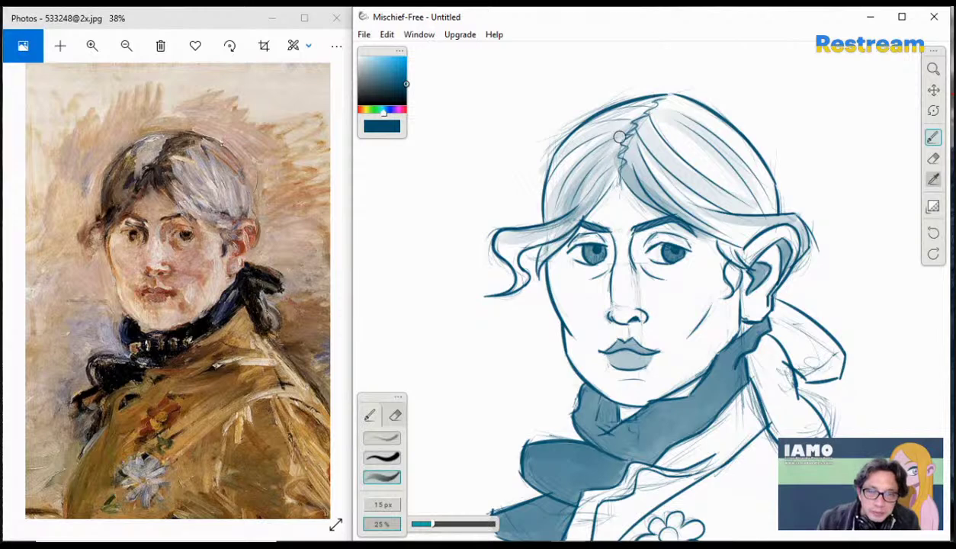
drag(629, 122, 552, 229)
drag(616, 127, 559, 205)
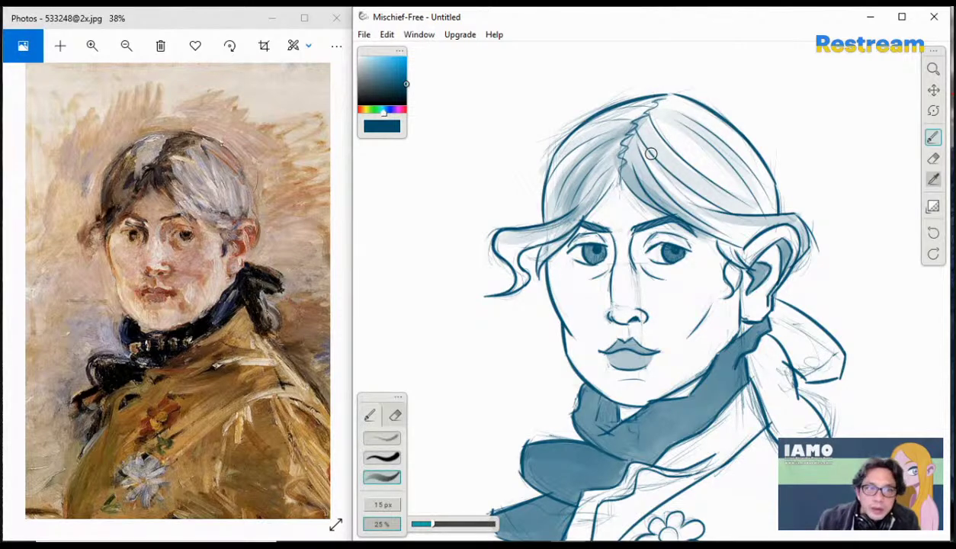
- Deepen the strands on the ear side of the parting with 15 px strokes sweeping from the crown toward the ear
mouse_move(634, 105)
mouse_down()
mouse_move(612, 199)
mouse_move(661, 195)
mouse_up()
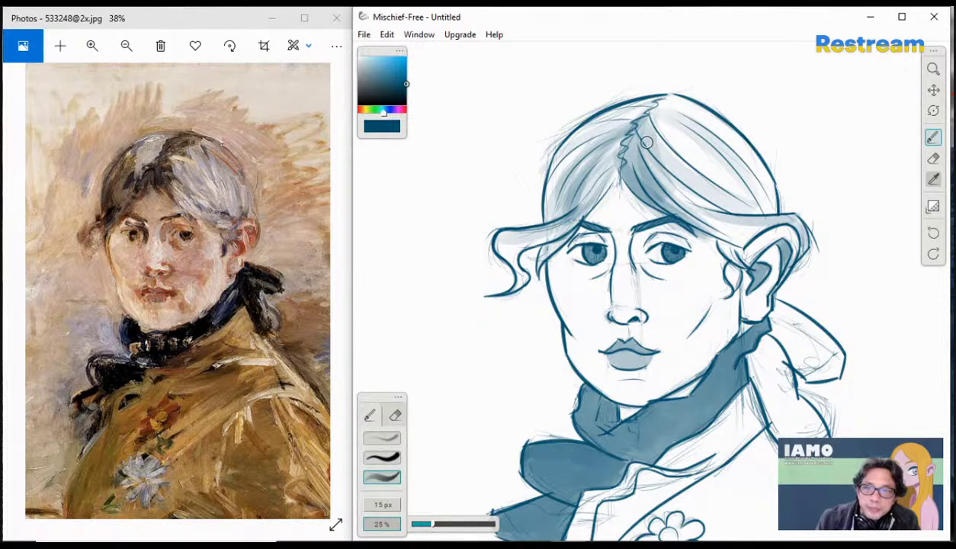
drag(643, 118, 698, 220)
mouse_move(645, 106)
mouse_down()
mouse_move(695, 195)
mouse_move(728, 209)
mouse_up()
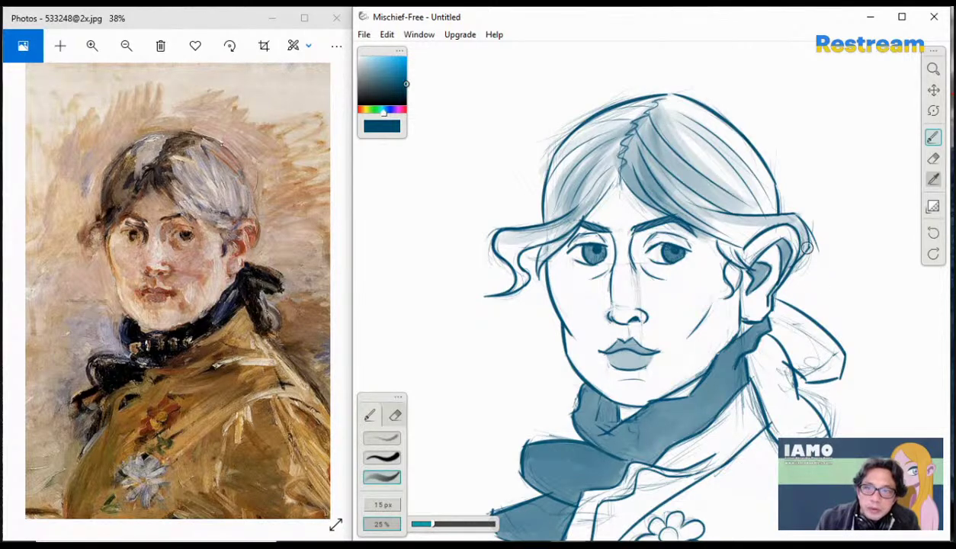
drag(660, 106, 715, 165)
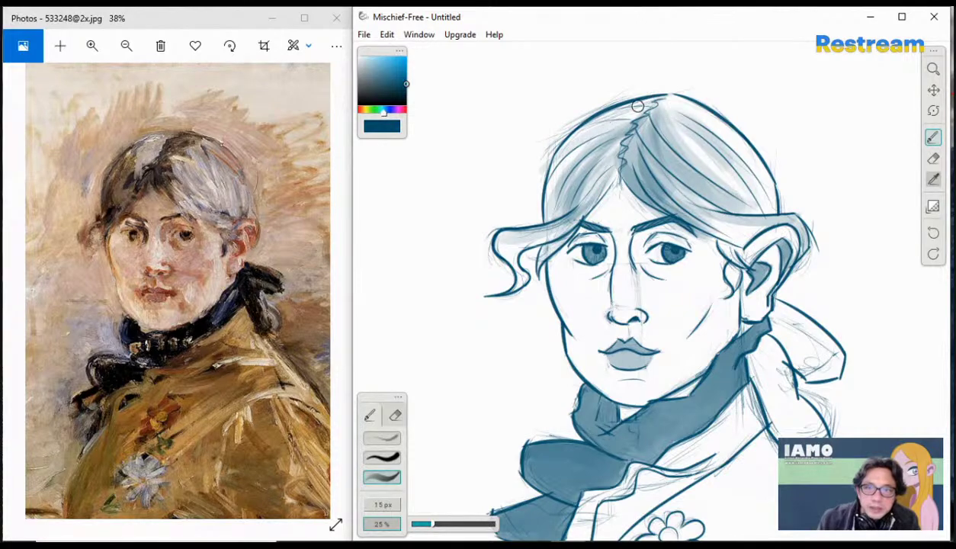
- Shade the outer hair from the crown down to the temple farther from the ear, at 15 px and 25% opacity
drag(638, 105, 549, 216)
key(ctrl+plus)
key(ctrl+plus)
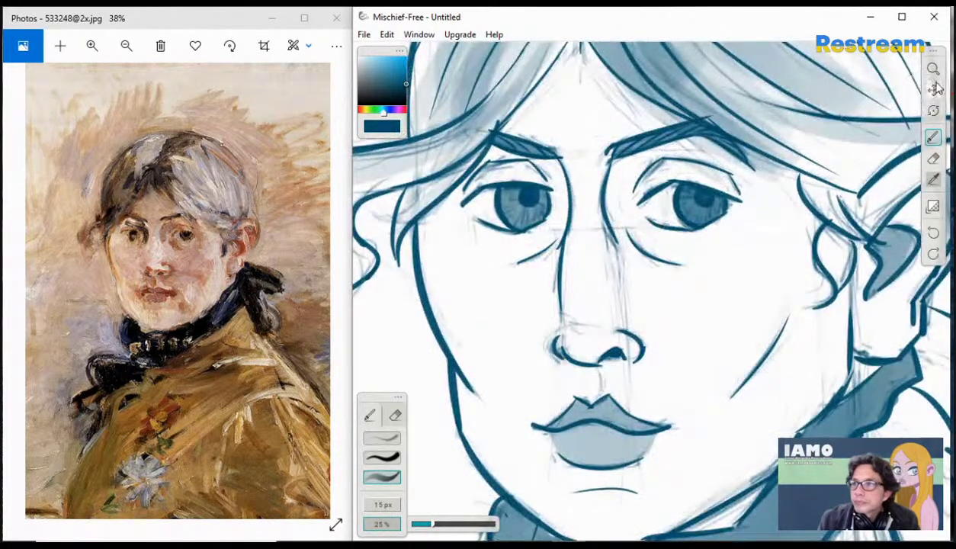
click(933, 69)
drag(859, 124, 805, 120)
drag(937, 95, 935, 109)
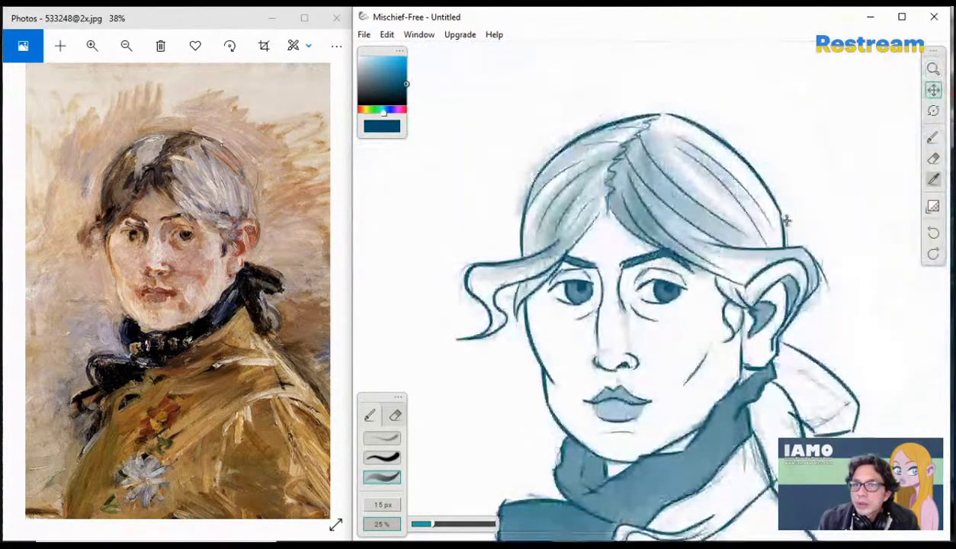
click(932, 137)
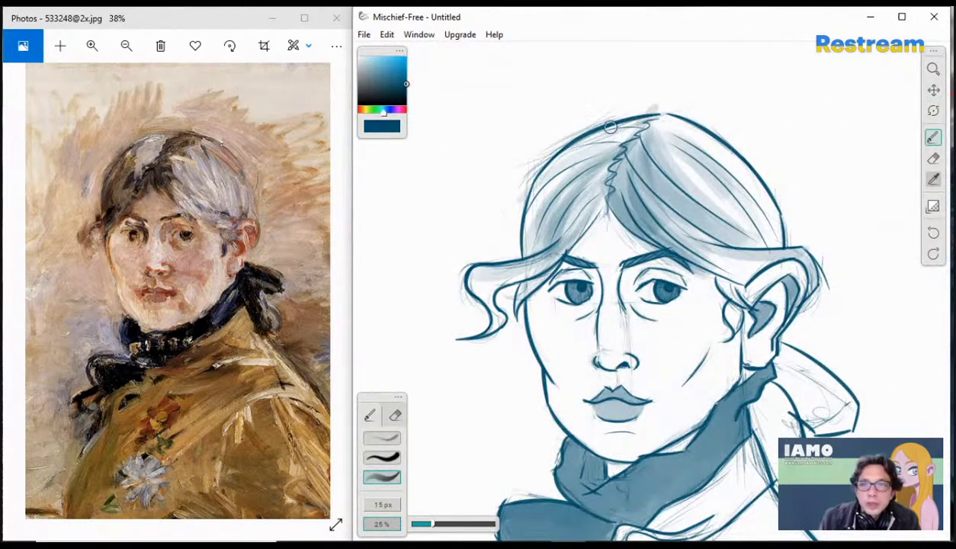
mouse_move(633, 119)
mouse_down()
mouse_move(526, 213)
mouse_move(532, 229)
mouse_up()
drag(571, 157, 519, 247)
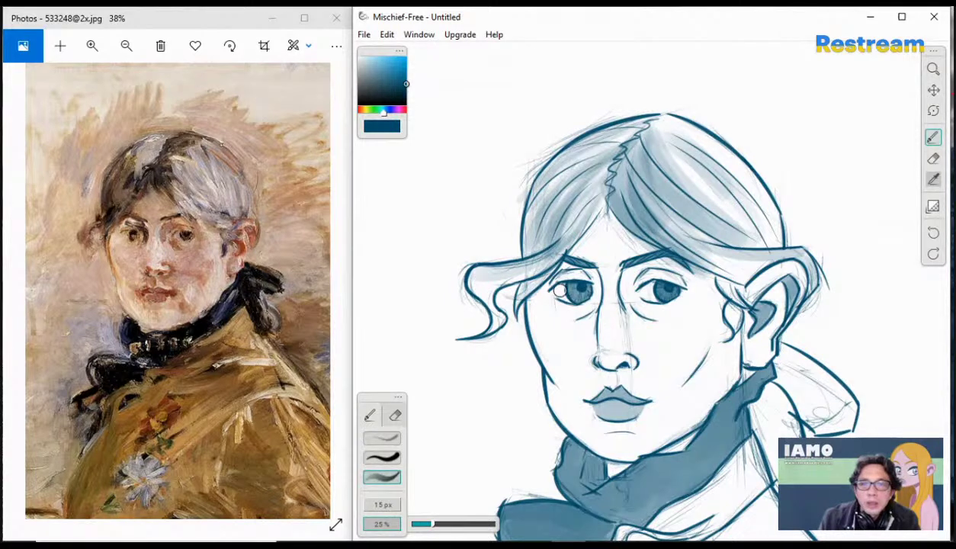
drag(594, 140, 525, 226)
drag(591, 145, 527, 222)
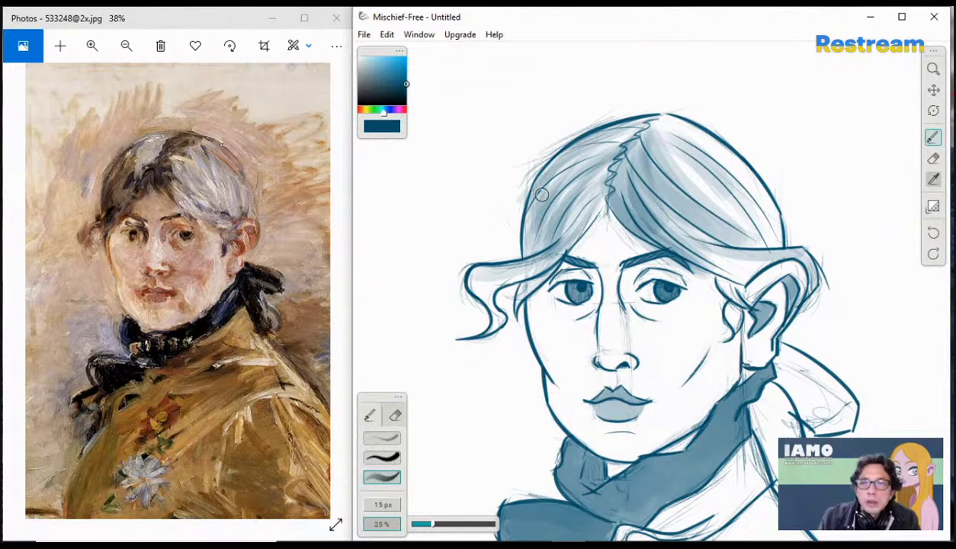
drag(564, 164, 524, 243)
mouse_move(588, 142)
mouse_down()
mouse_move(526, 229)
mouse_move(523, 260)
mouse_move(534, 218)
mouse_move(527, 238)
mouse_up()
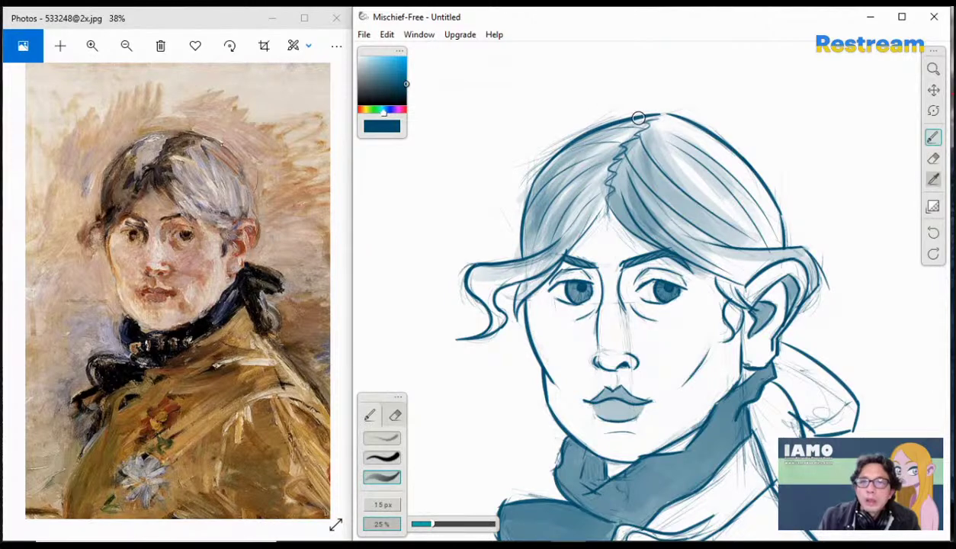
drag(602, 130, 510, 212)
key(ctrl+z)
drag(587, 140, 514, 249)
key(ctrl+z)
- Darken the outer hair at the farther temple, plus the parting and the strand sweeping from it toward the ear
drag(592, 135, 523, 247)
drag(581, 162, 533, 250)
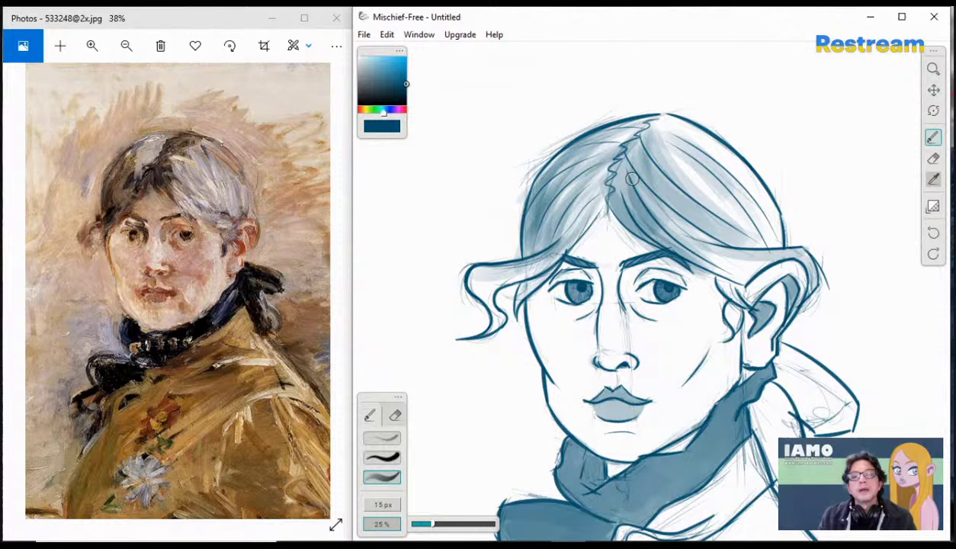
drag(645, 128, 602, 225)
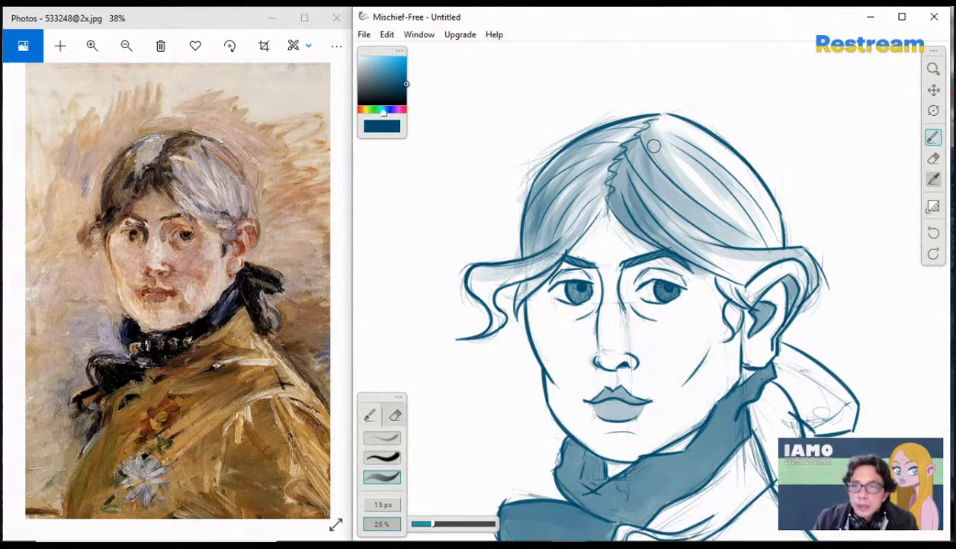
drag(649, 111, 614, 243)
drag(612, 176, 762, 289)
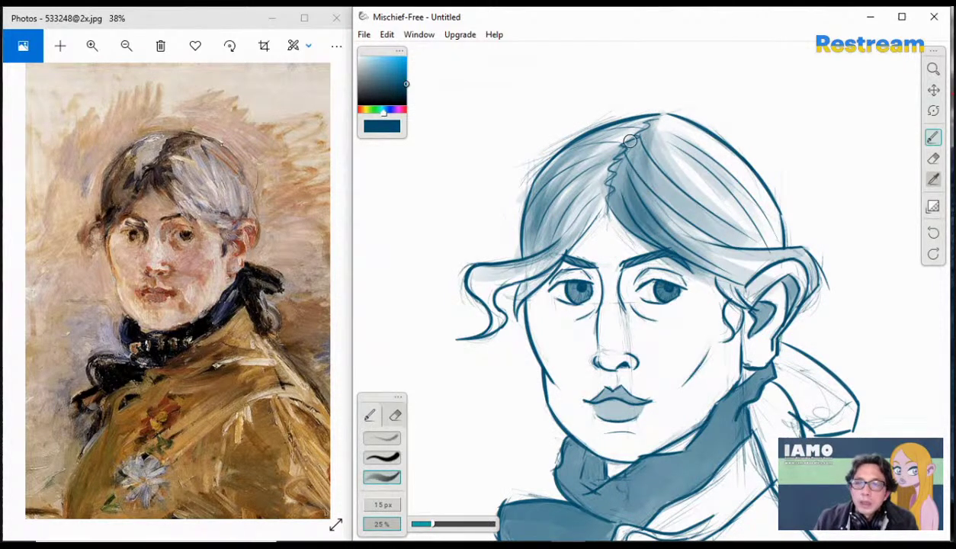
drag(618, 138, 751, 270)
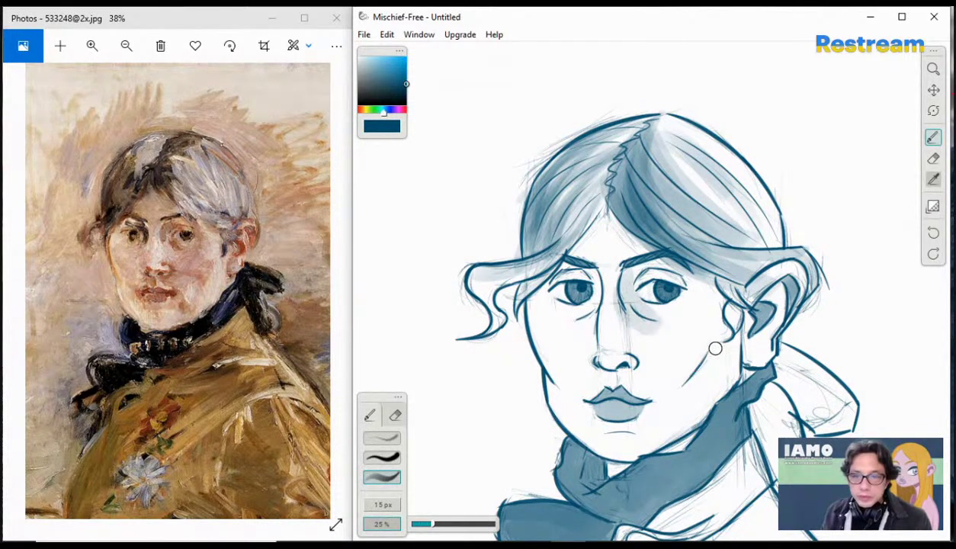
- Reduce the brush to 12 px and lightly shade around the ear-side eye and the curl in front of the ear
drag(619, 270, 640, 321)
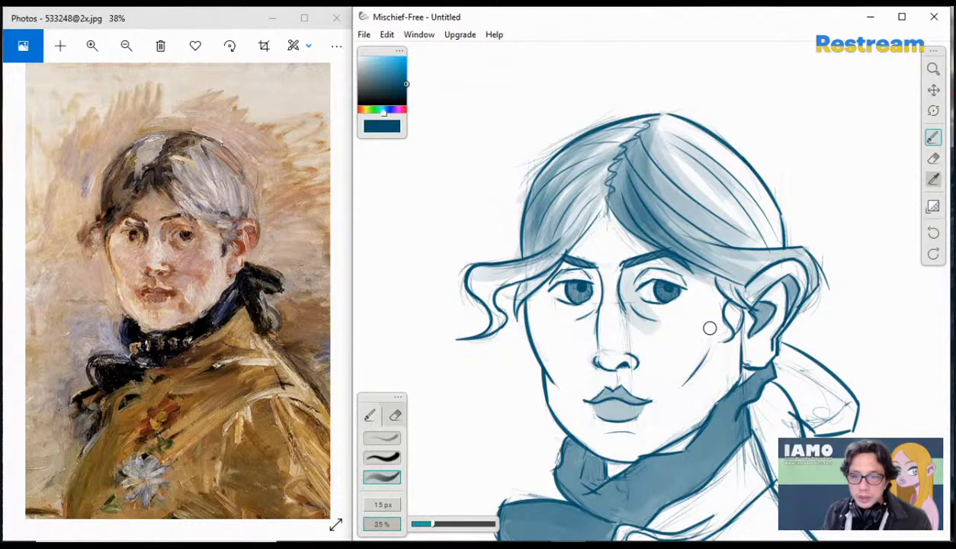
key(ctrl+z)
key([)
key([)
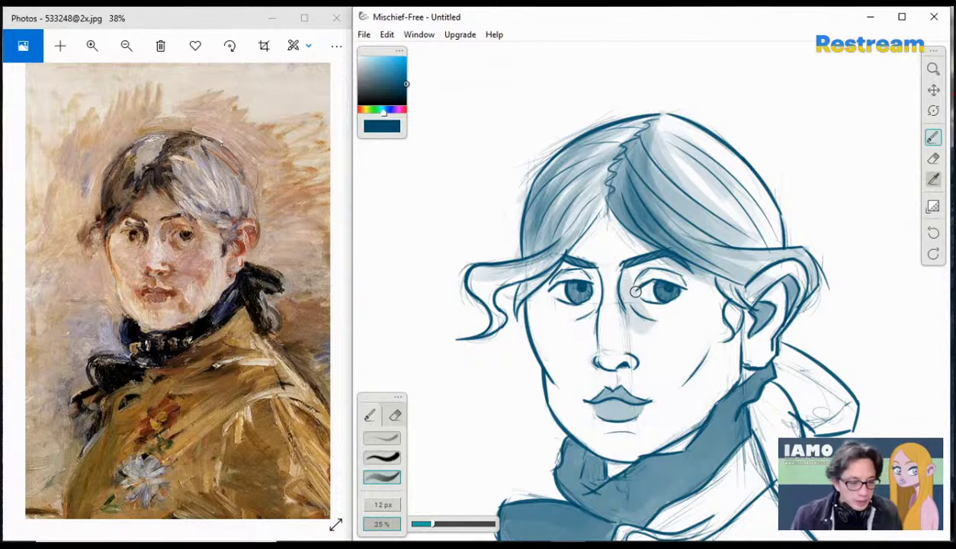
drag(626, 282, 664, 317)
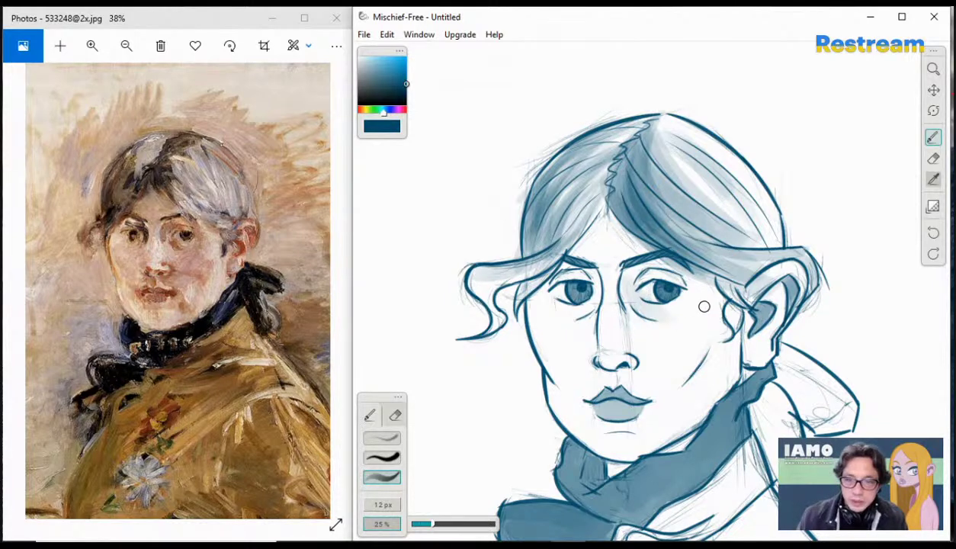
key(ctrl+z)
drag(626, 271, 677, 325)
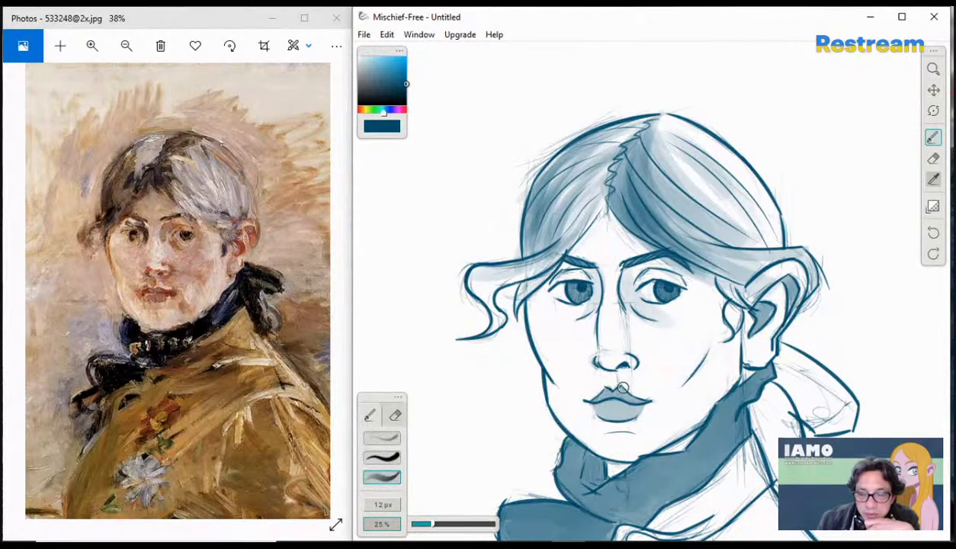
drag(728, 306, 732, 335)
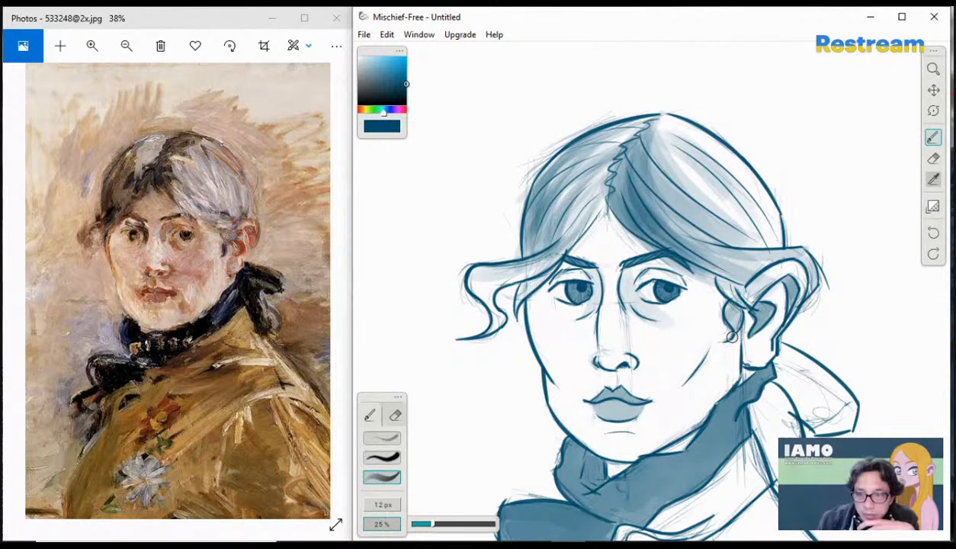
drag(712, 278, 727, 299)
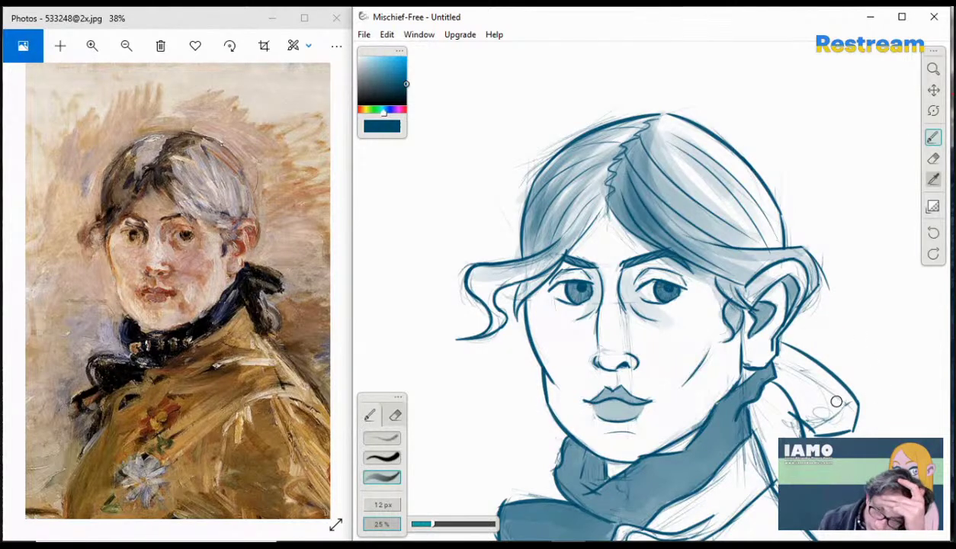
click(933, 89)
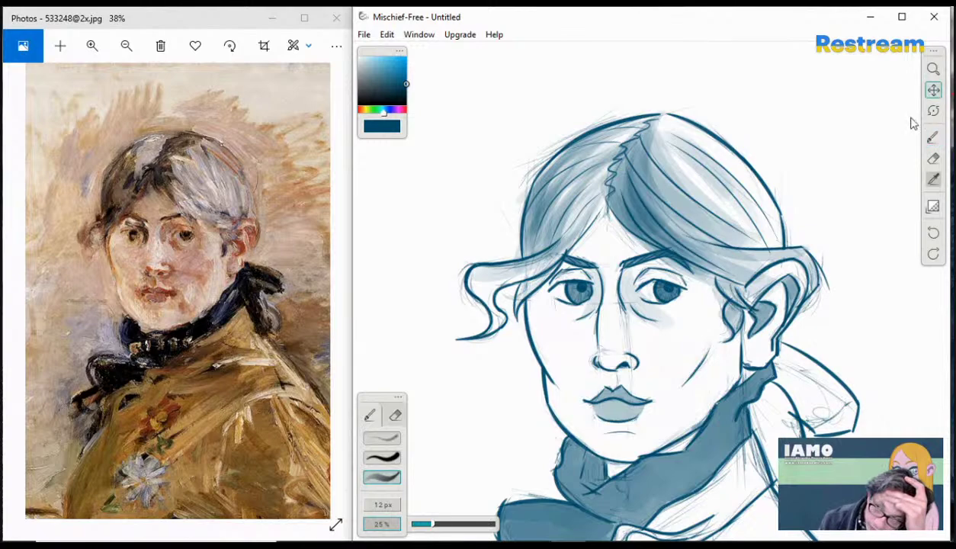
mouse_move(808, 227)
mouse_down()
mouse_move(766, 180)
mouse_move(833, 164)
mouse_move(807, 218)
mouse_up()
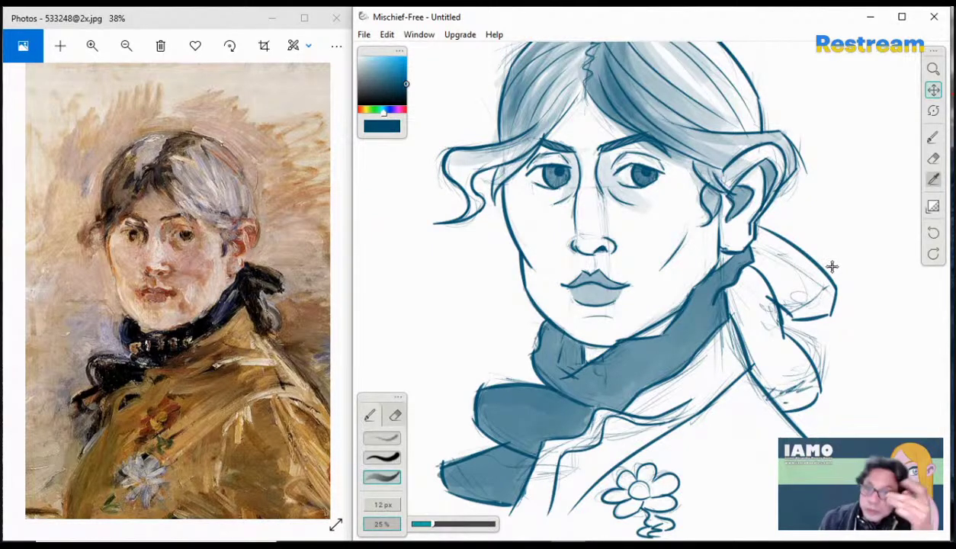
click(933, 138)
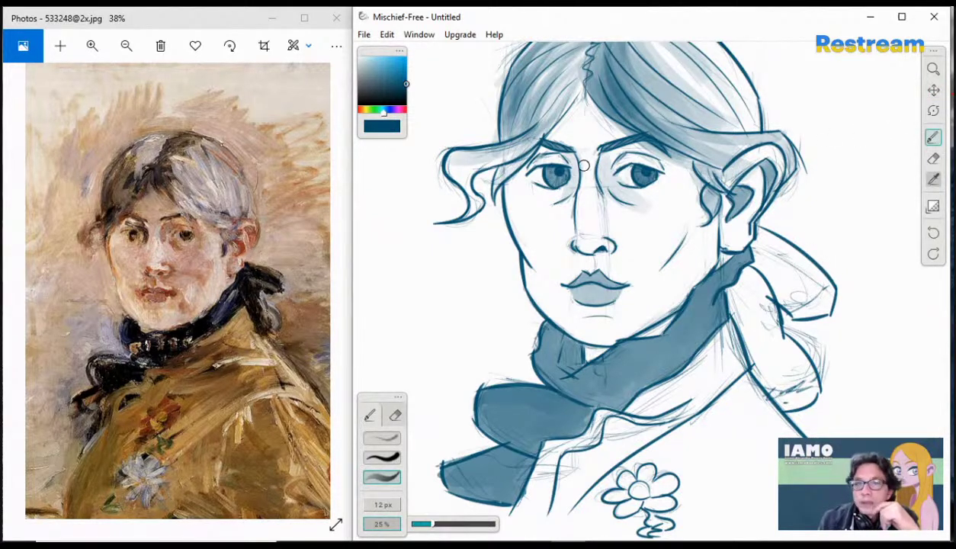
drag(458, 160, 473, 194)
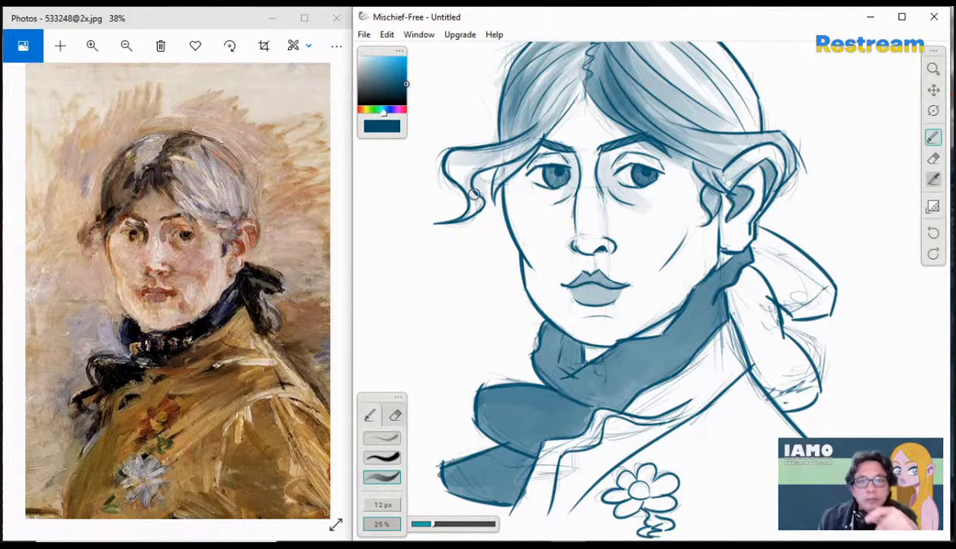
key(ctrl+z)
drag(533, 133, 464, 183)
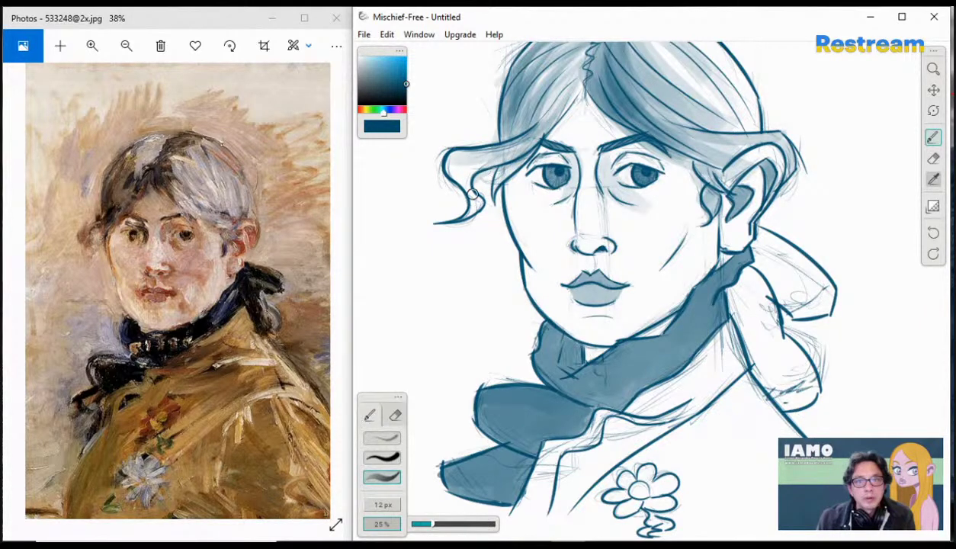
key(ctrl+z)
drag(531, 136, 469, 195)
key(ctrl+z)
mouse_move(523, 140)
mouse_down()
mouse_move(473, 170)
mouse_move(493, 206)
mouse_move(454, 227)
mouse_move(476, 178)
mouse_move(467, 175)
mouse_move(450, 214)
mouse_move(478, 201)
mouse_move(469, 187)
mouse_move(460, 208)
mouse_up()
key(ctrl+z)
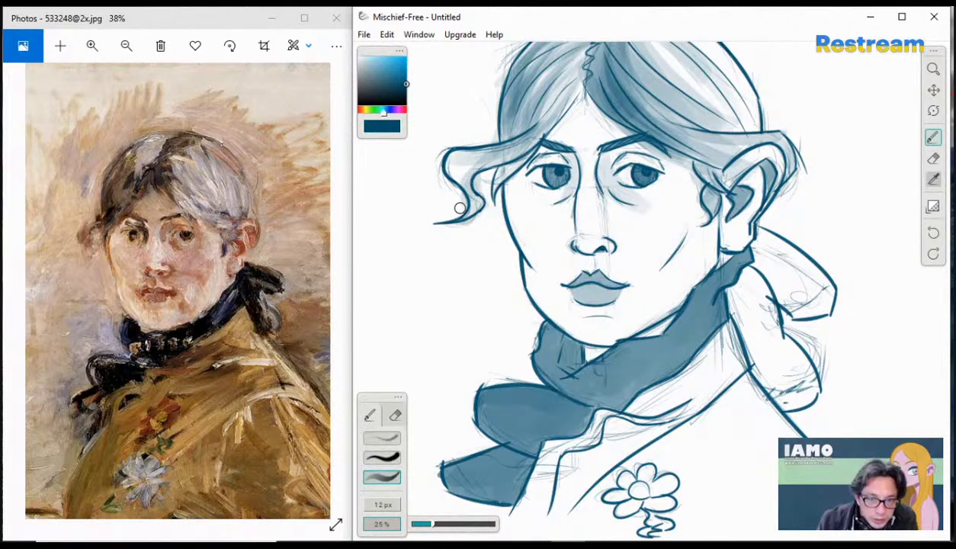
drag(503, 154, 466, 194)
key(ctrl+z)
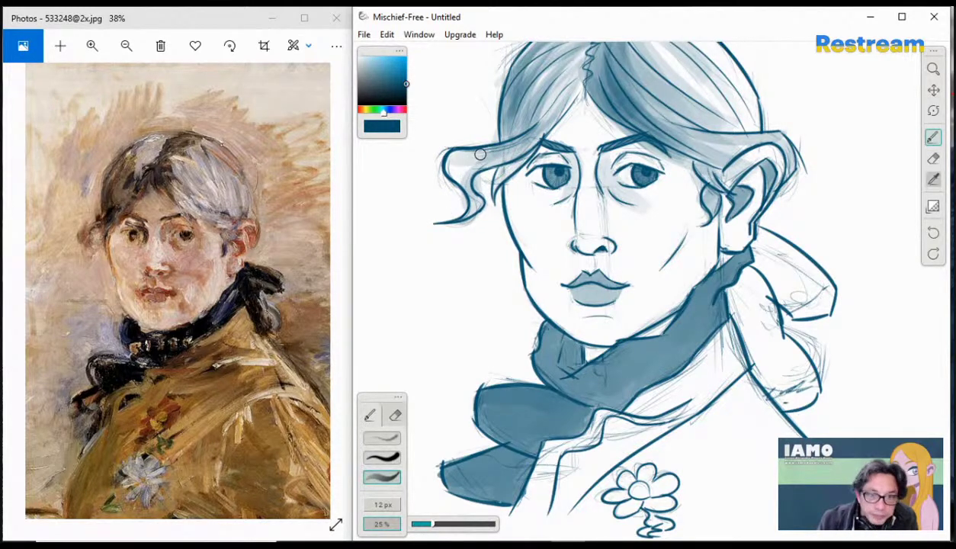
- Shade the loose curl farther from the ear and the swept front strand leading into it, at 12 px and 25% opacity
drag(480, 154, 458, 221)
mouse_move(443, 168)
mouse_down()
mouse_move(493, 153)
mouse_move(484, 194)
mouse_up()
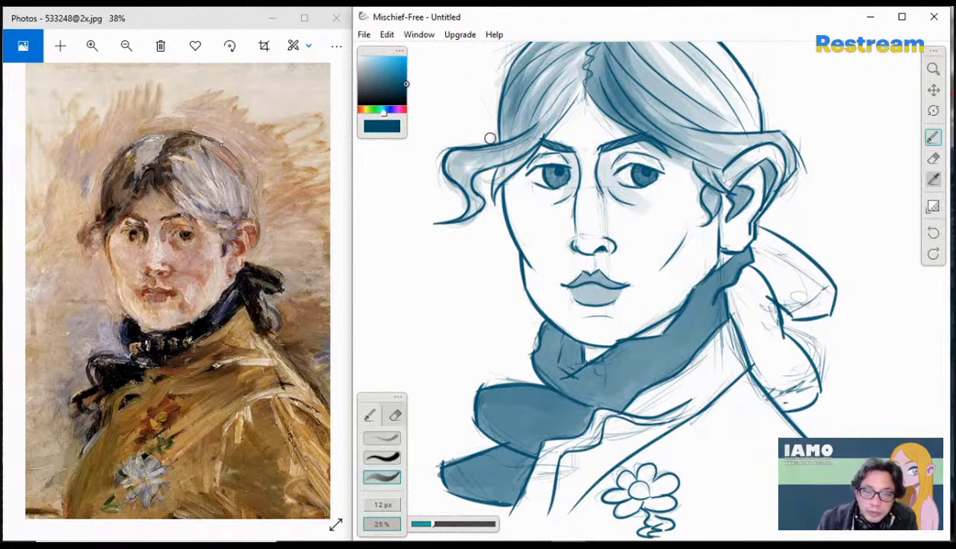
mouse_move(572, 96)
mouse_down()
mouse_move(471, 156)
mouse_move(459, 180)
mouse_move(488, 179)
mouse_up()
drag(529, 153, 496, 188)
drag(534, 152, 487, 189)
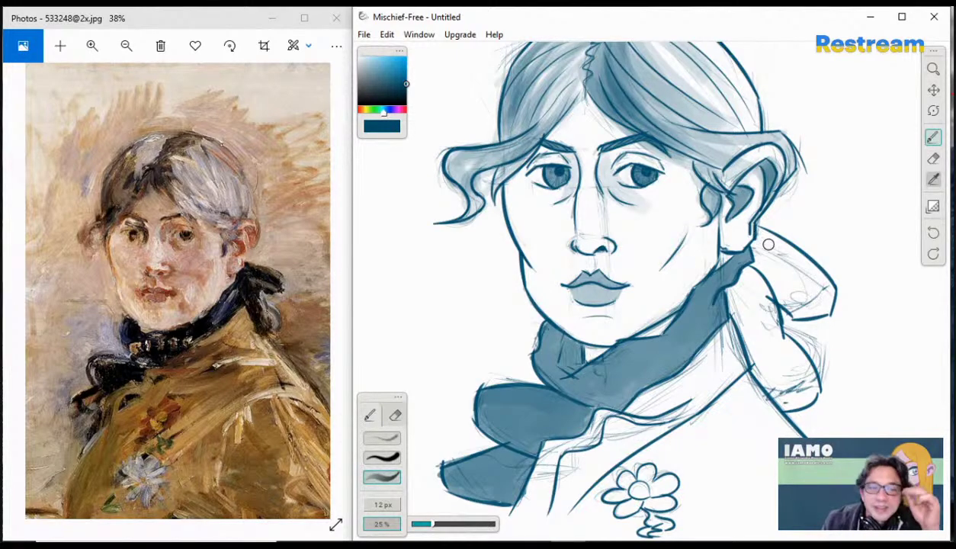
- Examine the whole portrait beside the reference painting, and return to the Brush tool
click(933, 69)
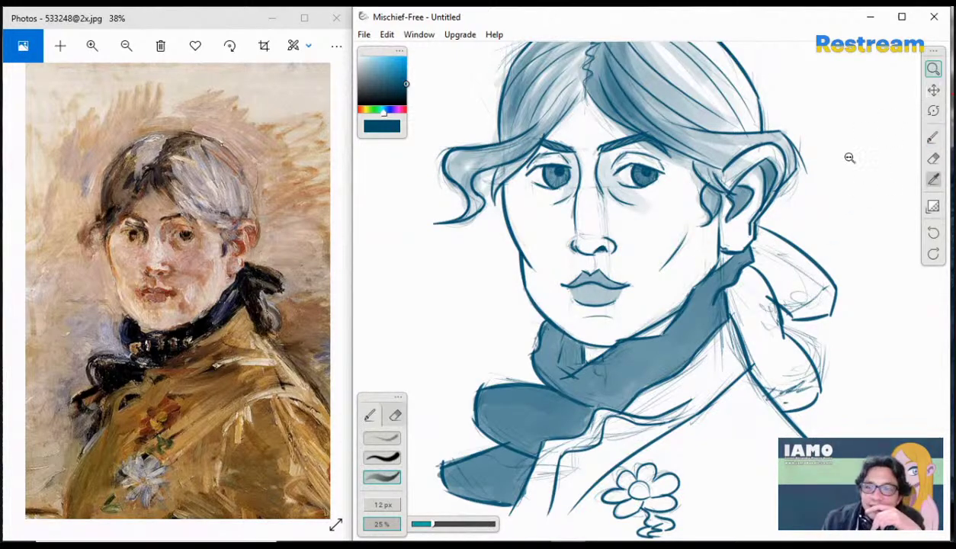
mouse_move(849, 156)
mouse_down()
mouse_move(845, 170)
mouse_move(884, 177)
mouse_up()
click(933, 90)
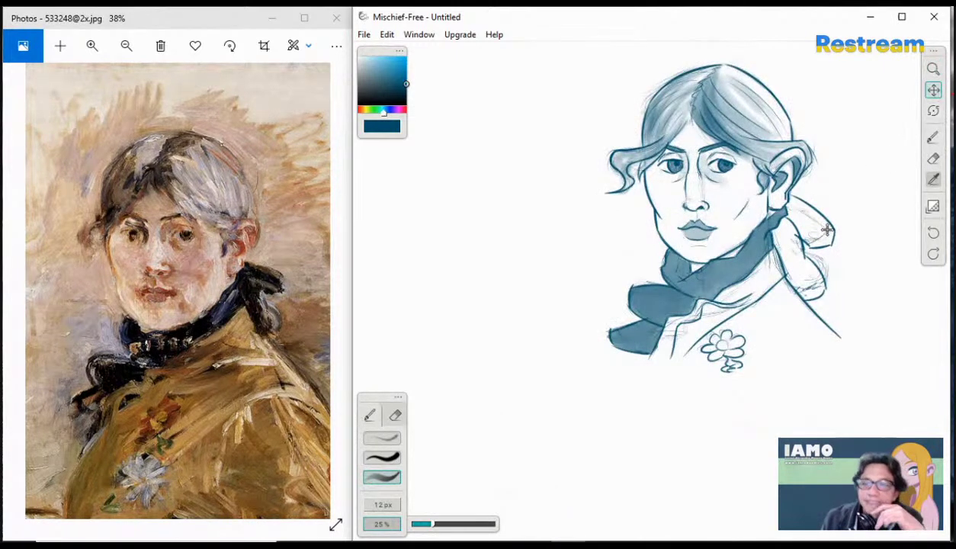
mouse_move(801, 267)
mouse_down()
mouse_move(730, 262)
mouse_move(734, 283)
mouse_up()
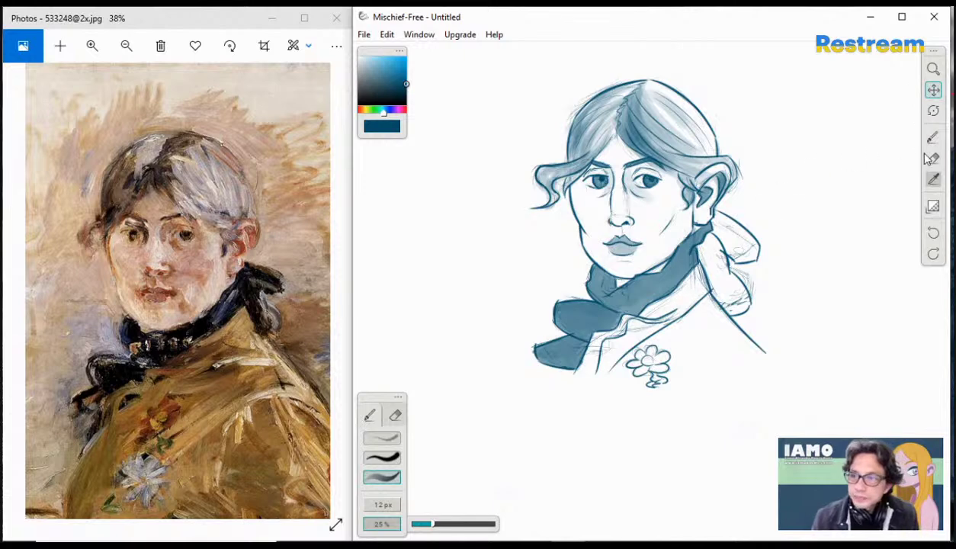
drag(803, 167, 763, 151)
drag(822, 174, 799, 178)
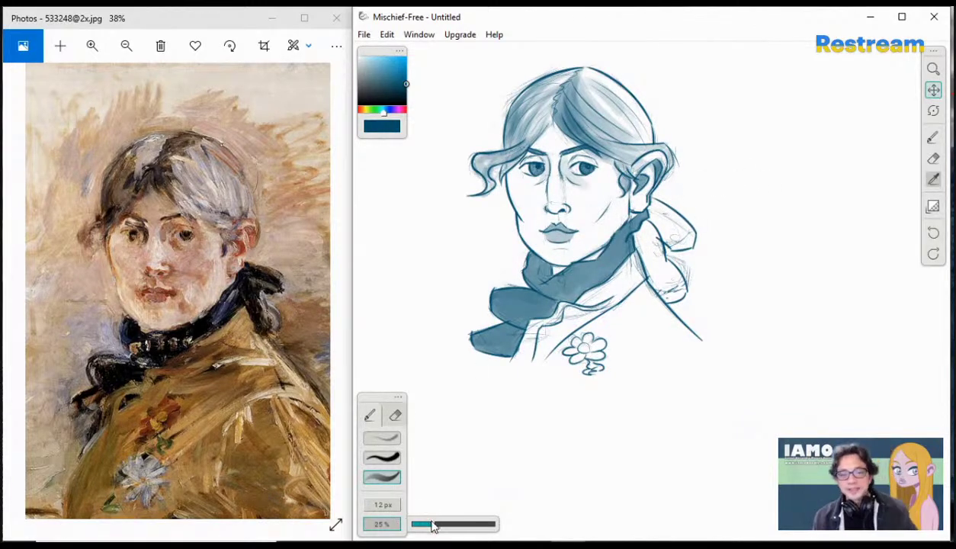
key(b)
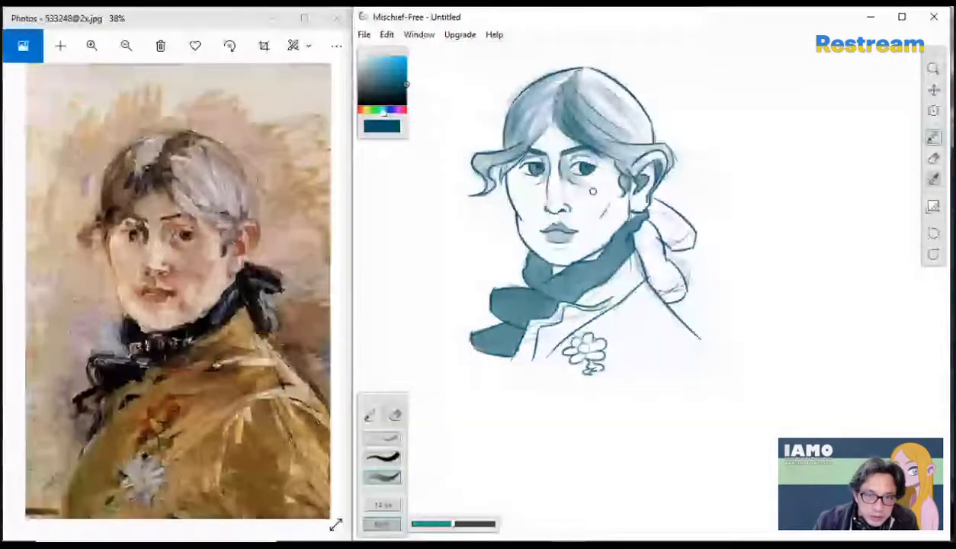
- Shade around the eye farther from the ear at 12 px, and shade the nostrils and nose underside at 4 px, both at 50% opacity
mouse_move(564, 162)
mouse_down()
mouse_move(566, 183)
mouse_move(576, 167)
mouse_move(527, 171)
mouse_move(541, 160)
mouse_move(526, 176)
mouse_move(537, 183)
mouse_up()
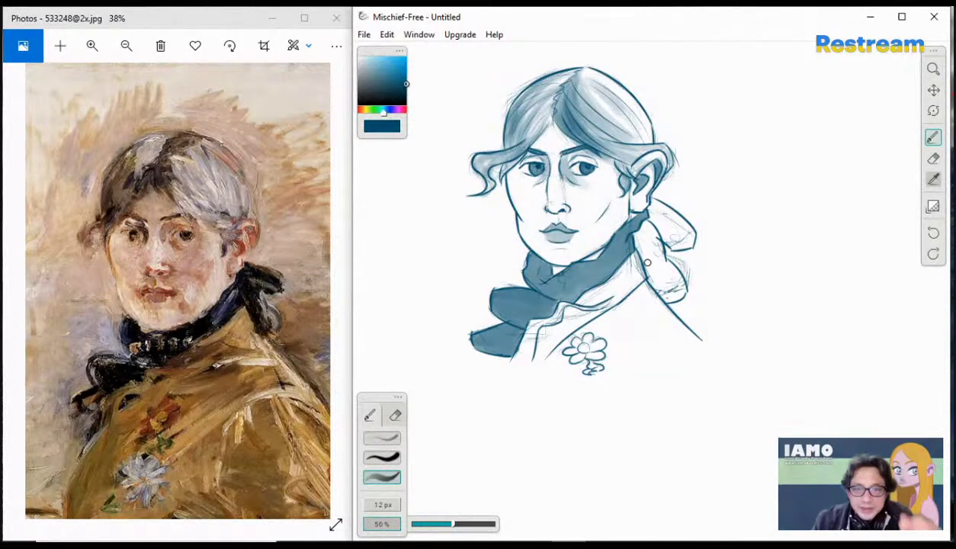
click(934, 71)
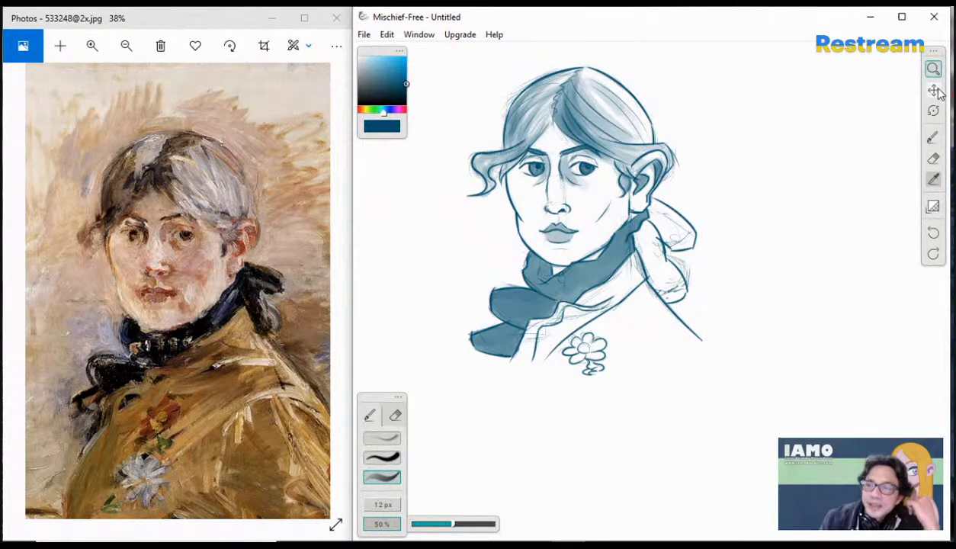
click(932, 91)
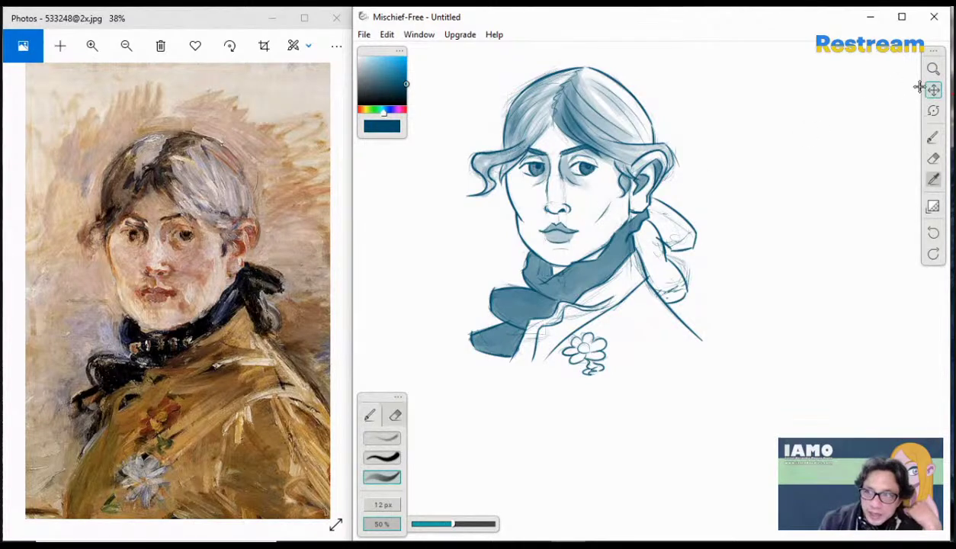
click(932, 69)
click(619, 187)
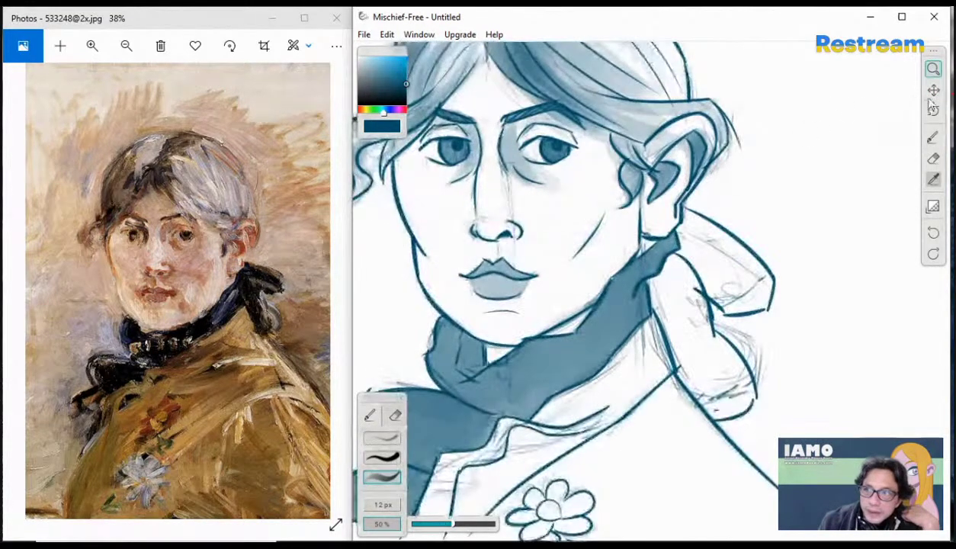
click(934, 90)
mouse_move(667, 227)
mouse_down()
mouse_move(761, 244)
mouse_move(781, 264)
mouse_up()
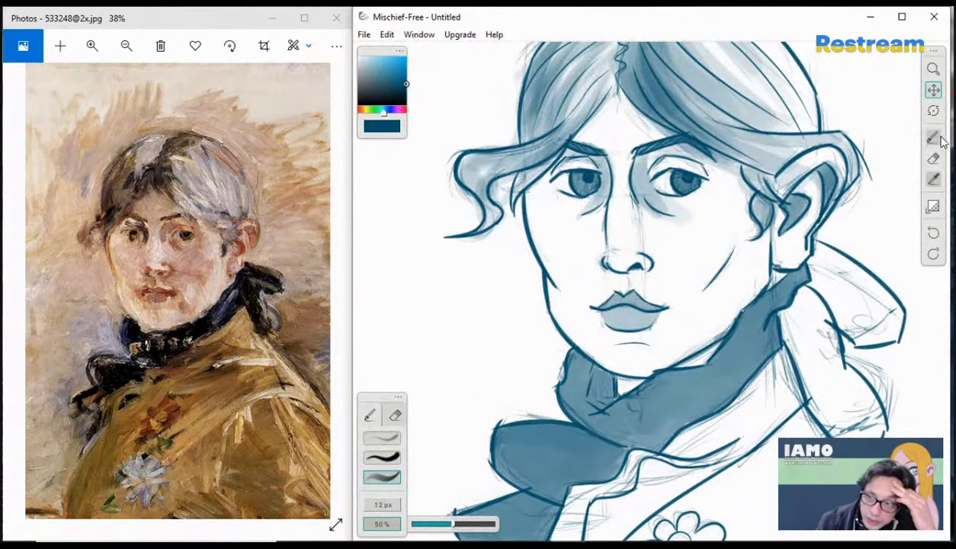
click(935, 139)
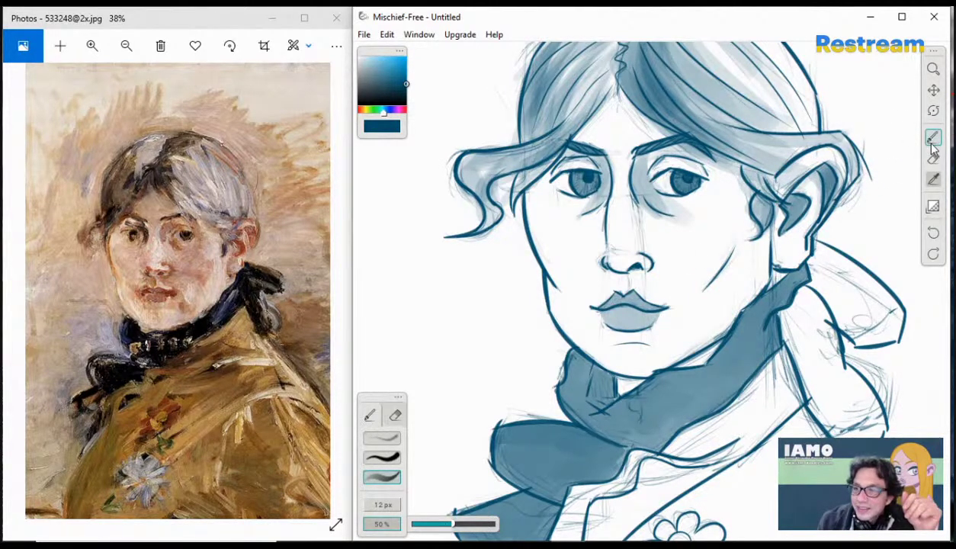
key([)
key([)
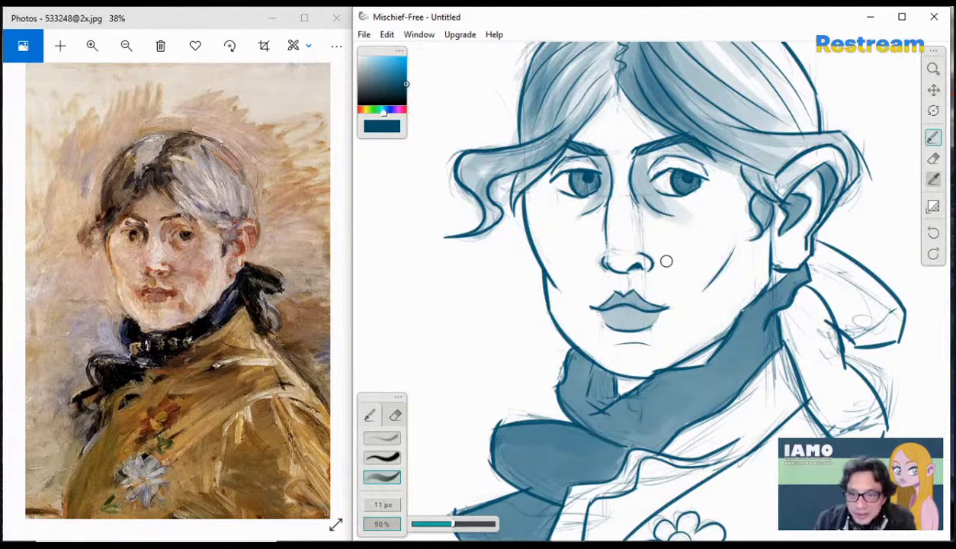
key(bracketleft)
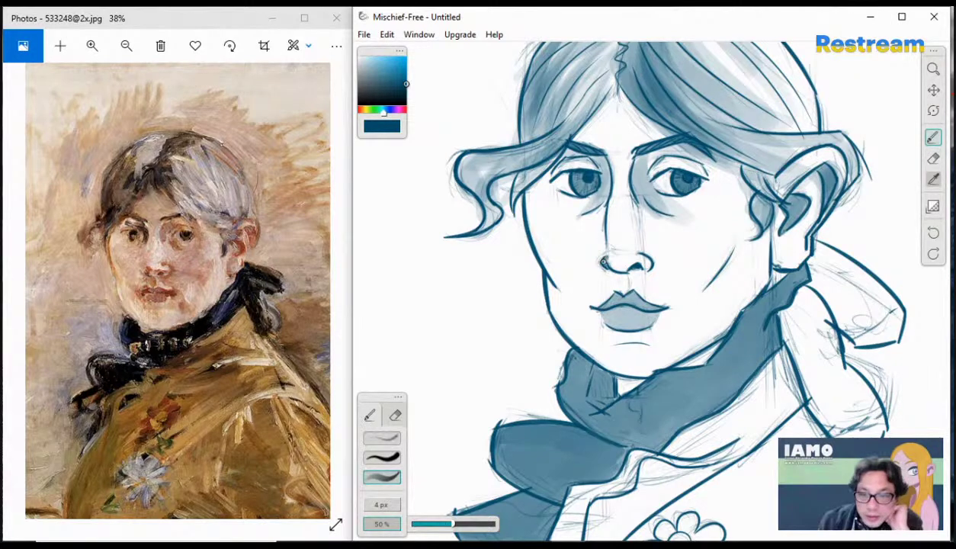
drag(612, 265, 631, 265)
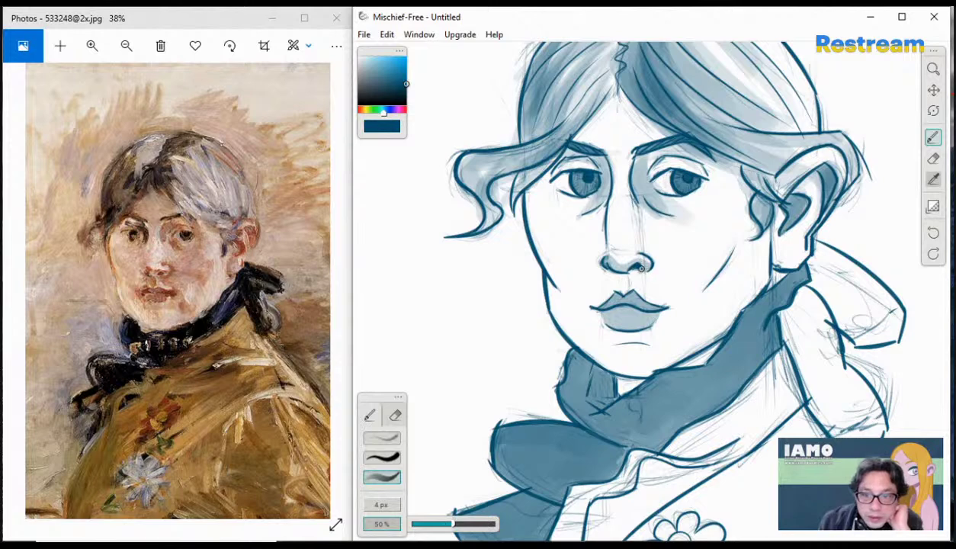
drag(640, 269, 633, 270)
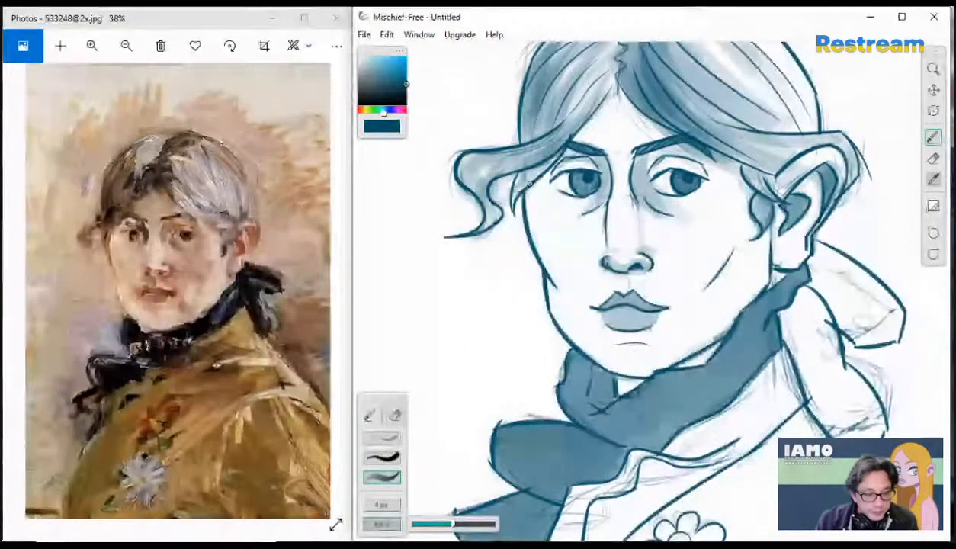
- Shade a narrow band inside the far cheek contour, from the temple to the cheekbone, at 4 px and 50% opacity, undoing stray strokes
mouse_move(531, 183)
mouse_down()
mouse_move(562, 291)
mouse_move(524, 224)
mouse_move(560, 291)
mouse_up()
key(ctrl+z)
key(ctrl+z)
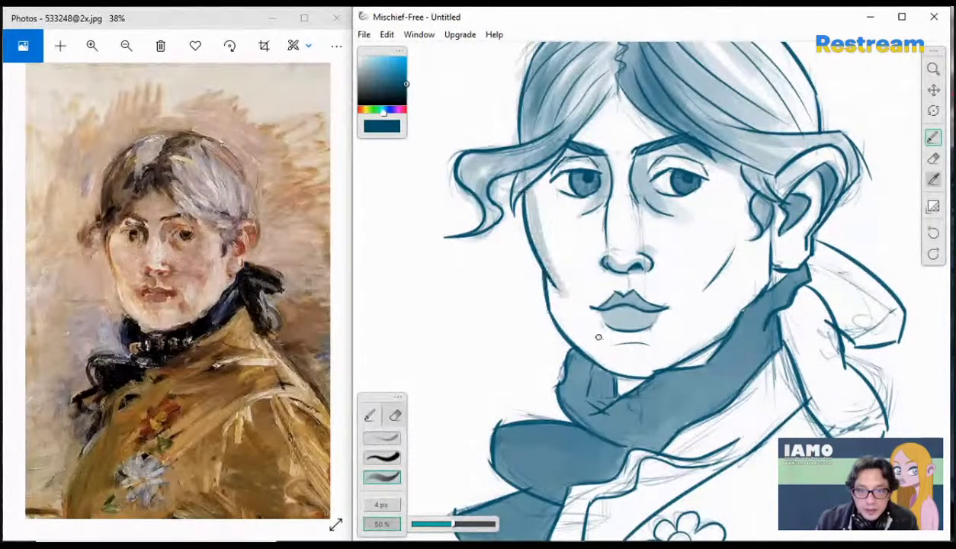
key(ctrl+z)
drag(519, 180, 534, 267)
key(ctrl+z)
drag(520, 186, 546, 270)
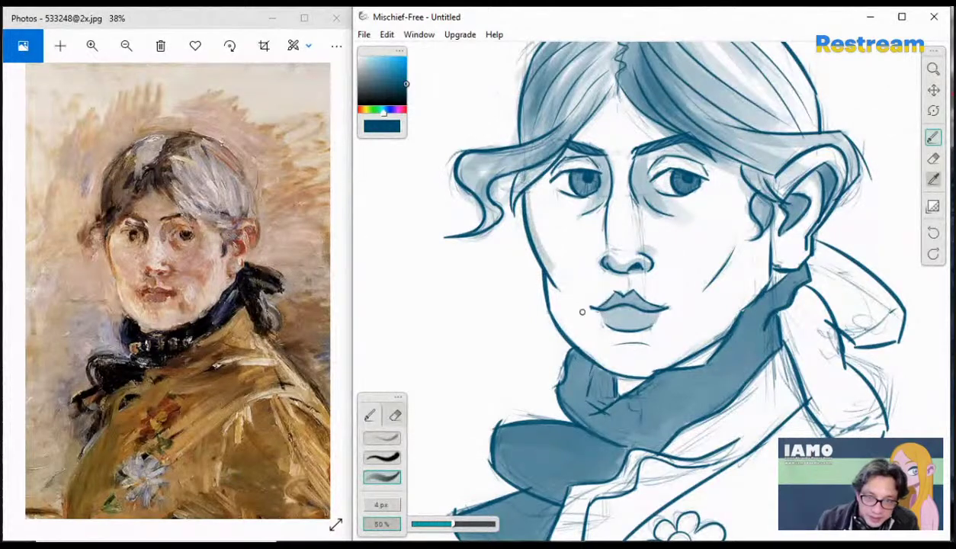
key(ctrl+z)
drag(528, 192, 563, 283)
key(ctrl+z)
drag(526, 183, 564, 285)
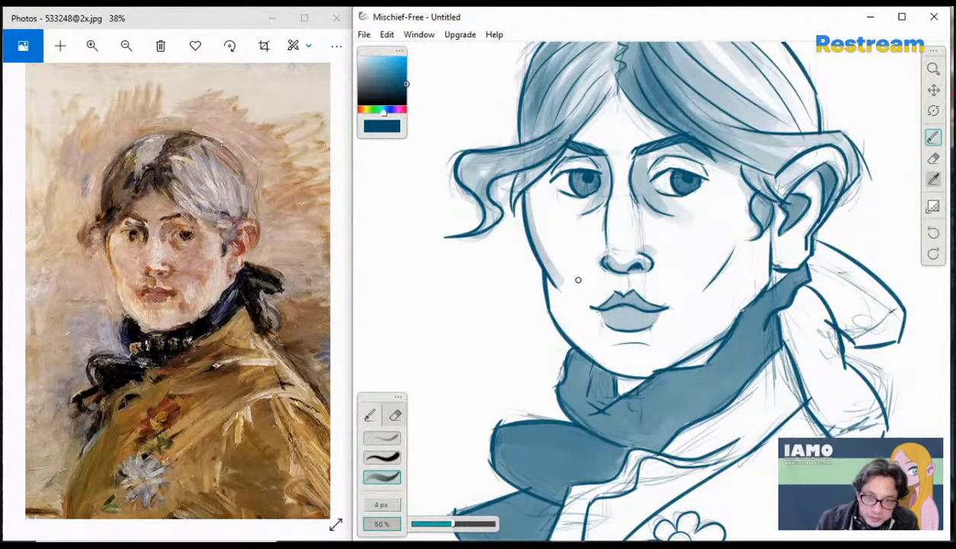
key(ctrl+z)
drag(511, 173, 564, 313)
key(ctrl+z)
mouse_move(514, 176)
mouse_down()
mouse_move(545, 277)
mouse_move(595, 348)
mouse_up()
key(ctrl+z)
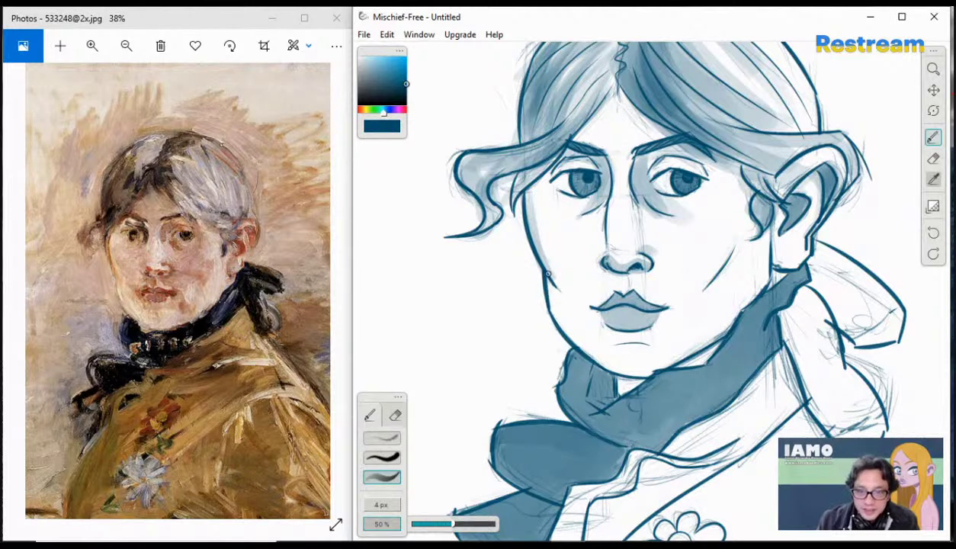
- Shade the far jaw contour between the cheekbone and chin at 4 px and 50% opacity, undoing stray strokes
drag(547, 275, 594, 353)
key(ctrl+z)
mouse_move(544, 276)
mouse_down()
mouse_move(643, 402)
mouse_move(559, 309)
mouse_move(545, 275)
mouse_move(593, 358)
mouse_up()
key(ctrl+z)
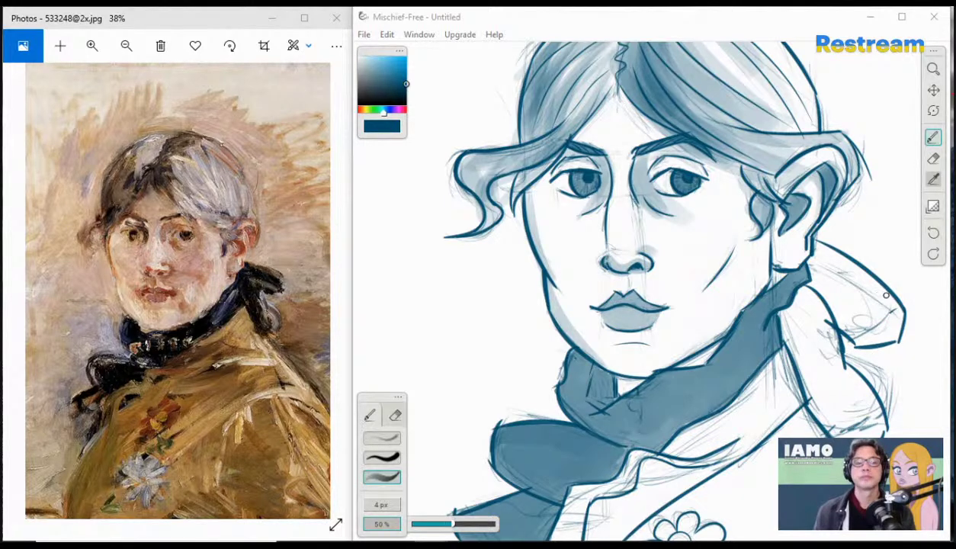
- Shade the inner eye socket and upper lid of the ear-side eye with the Brush at 50% opacity
click(936, 160)
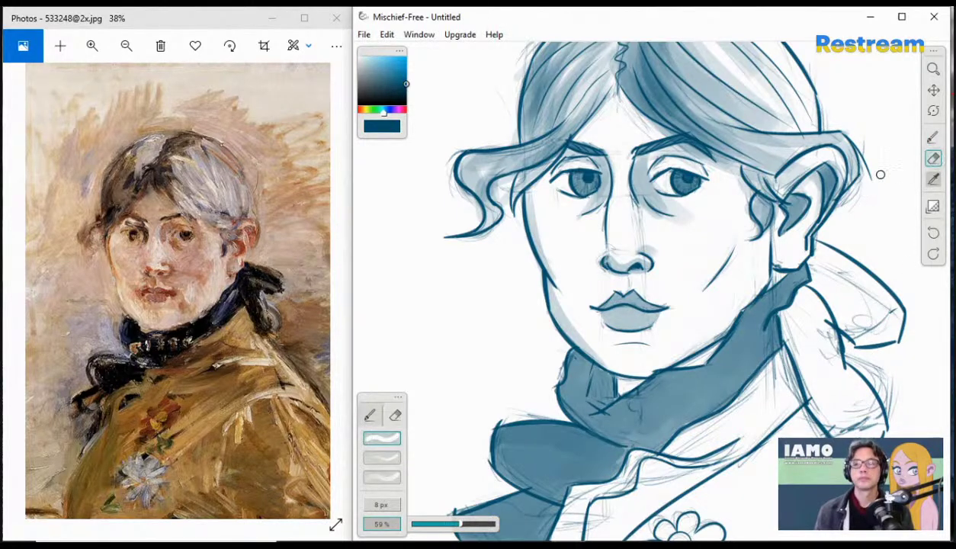
click(935, 139)
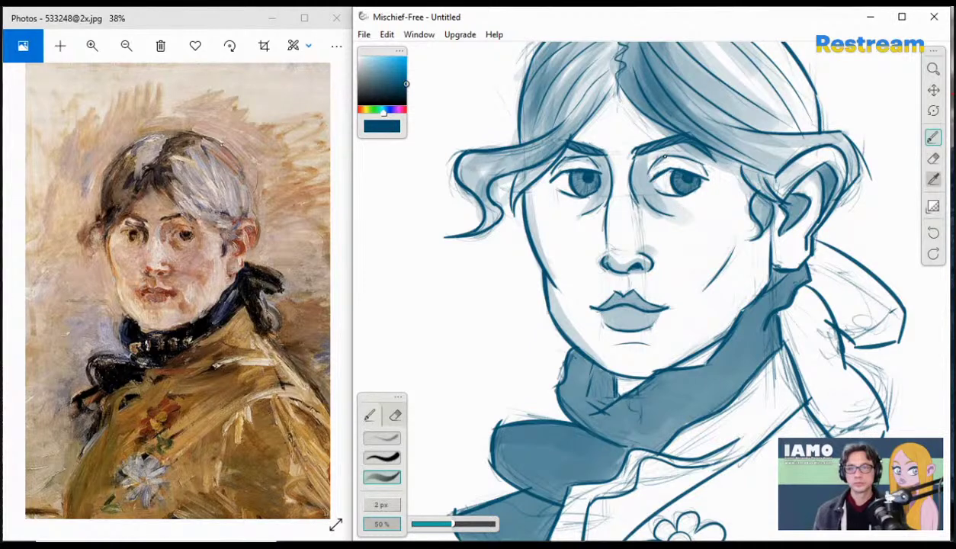
key(bracketright)
drag(642, 176, 656, 160)
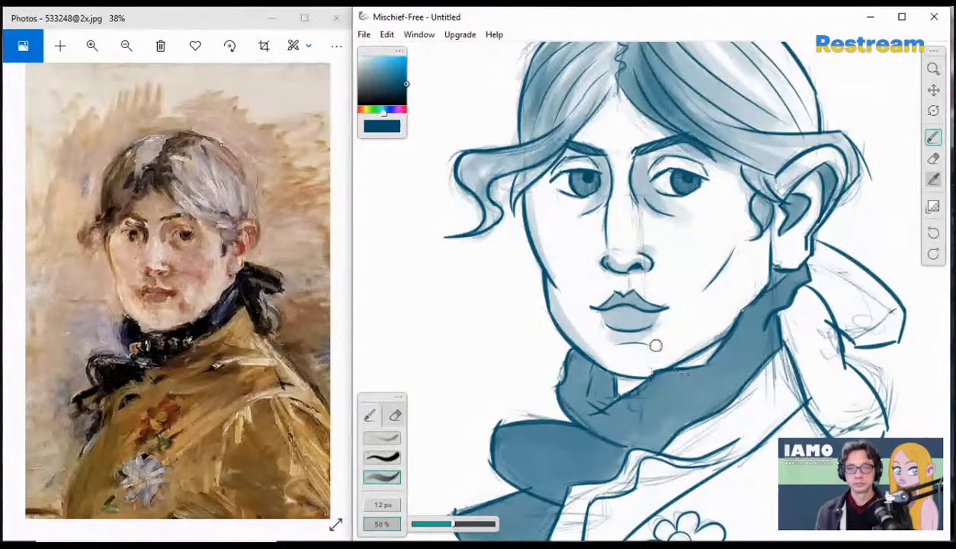
- Shade the neck beneath the chin at 12 px, and reduce the brush to 3 px to shade where the jaw meets the scarf
mouse_move(612, 393)
mouse_down()
mouse_move(604, 396)
mouse_move(614, 374)
mouse_move(635, 387)
mouse_up()
key(bracketleft)
key(bracketleft)
key(bracketleft)
key(bracketleft)
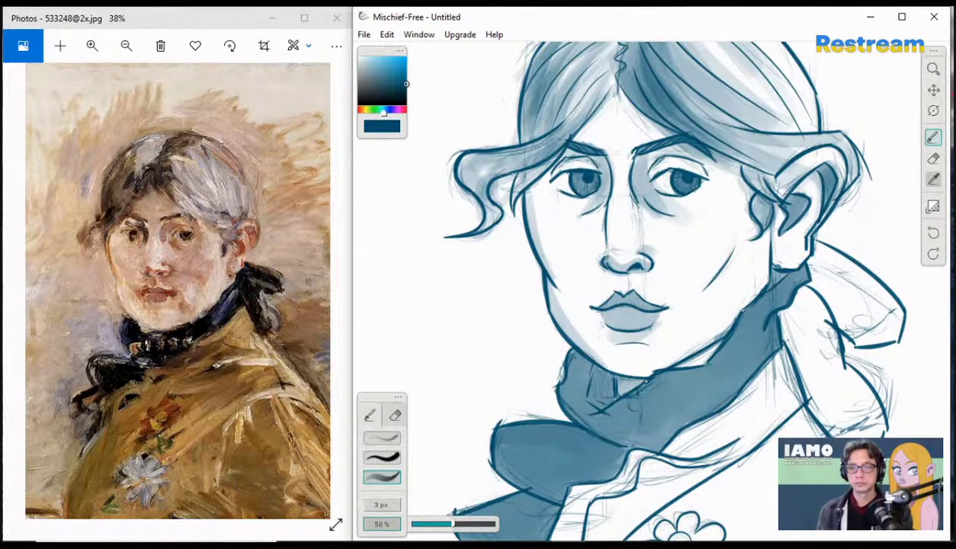
mouse_move(697, 358)
mouse_down()
mouse_move(674, 358)
mouse_move(706, 356)
mouse_up()
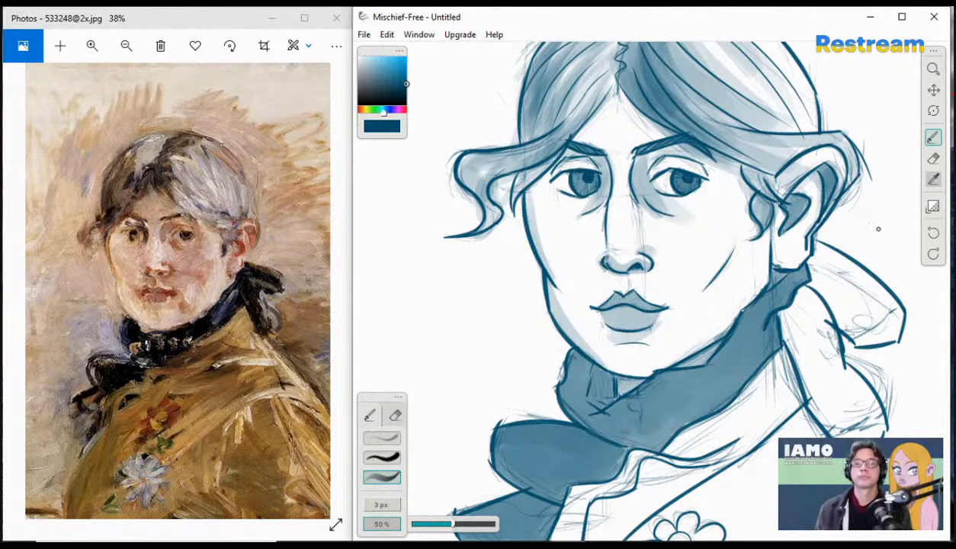
- Shade along the ear-side cheekbone line with the soft brush at 4 px and 9 px, 50% opacity, undoing one stroke
click(934, 92)
drag(800, 175, 734, 196)
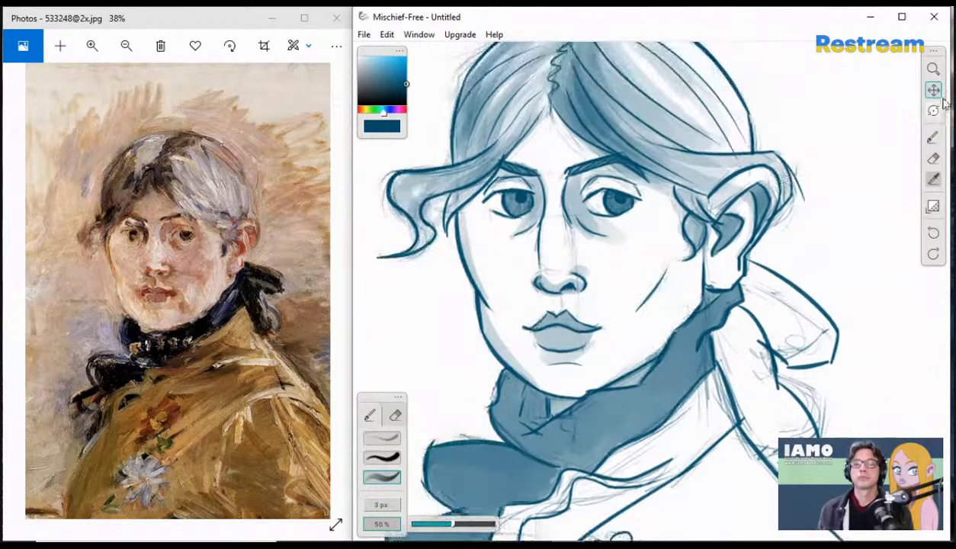
click(933, 72)
drag(837, 167, 831, 235)
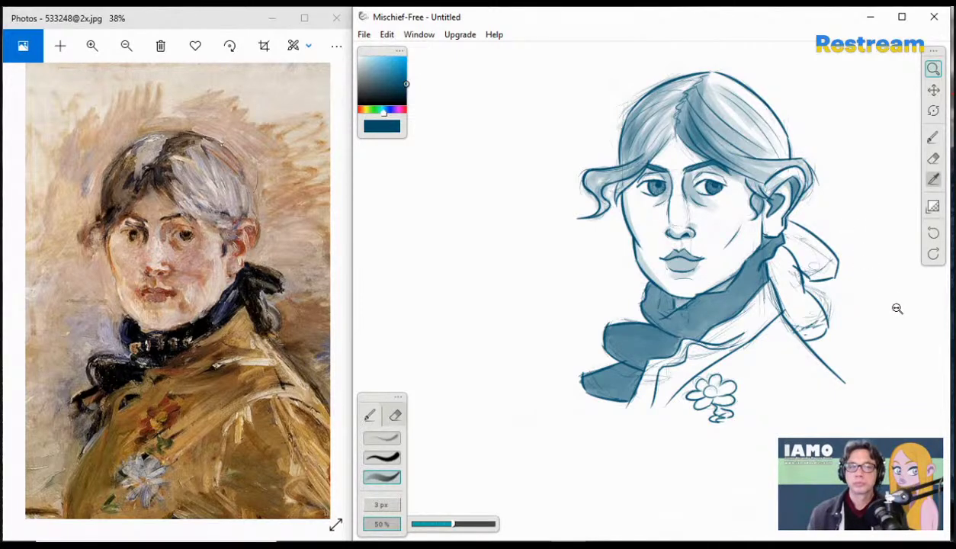
click(933, 139)
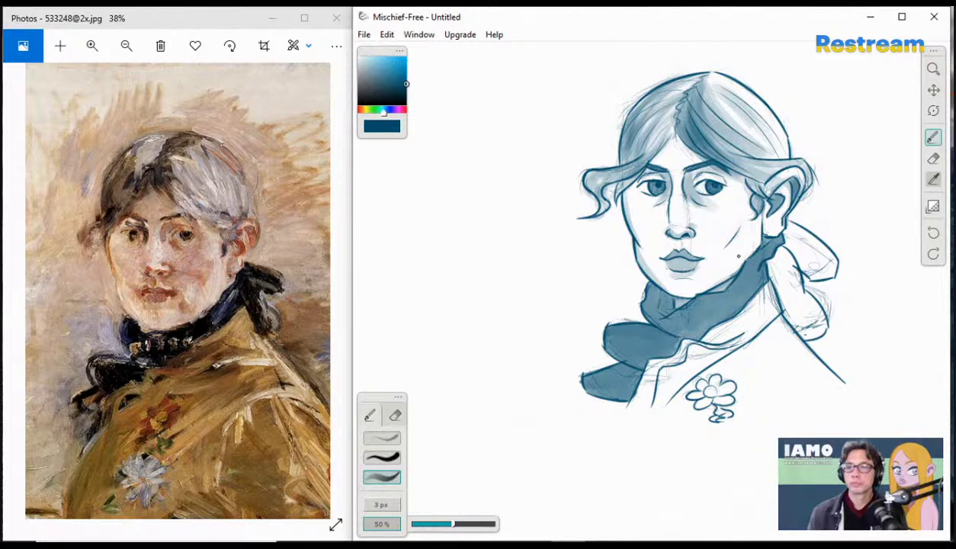
click(394, 460)
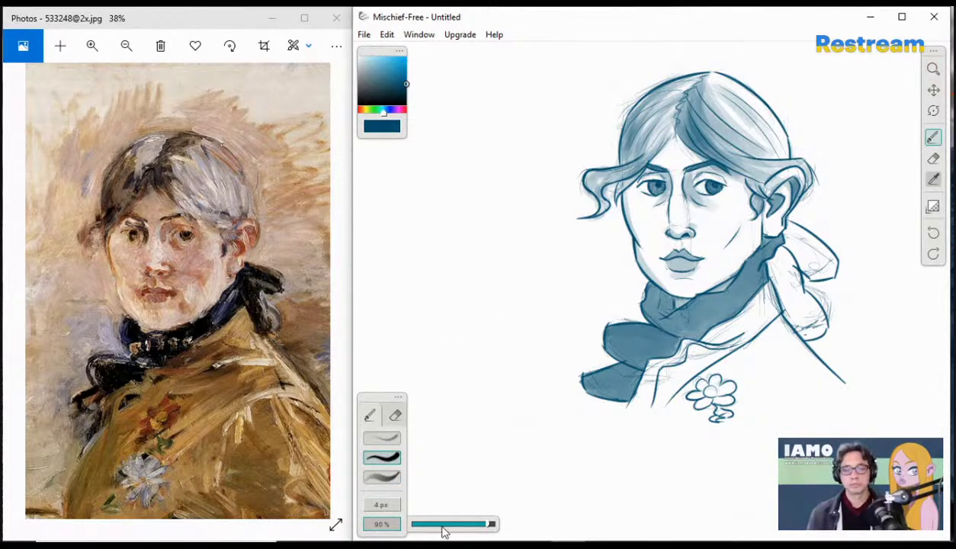
click(388, 478)
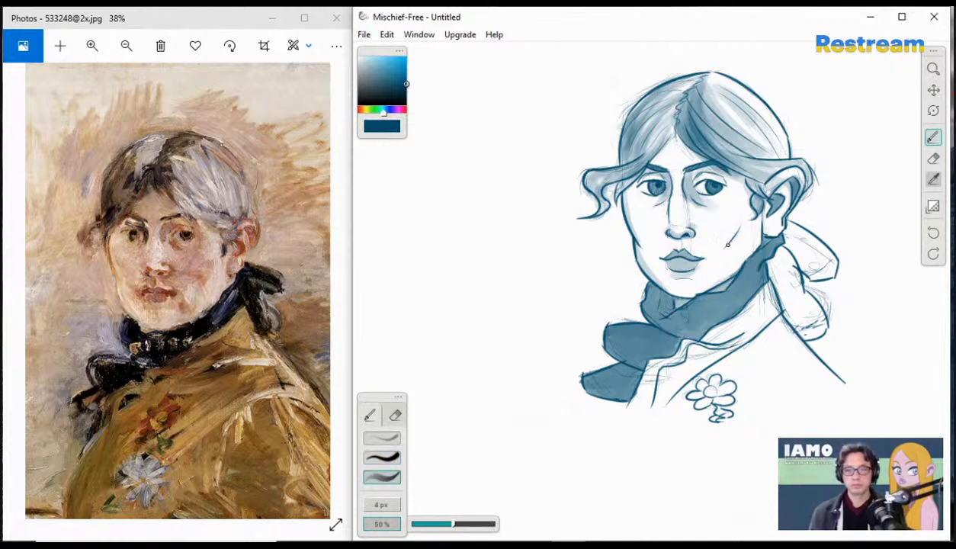
drag(738, 228, 724, 257)
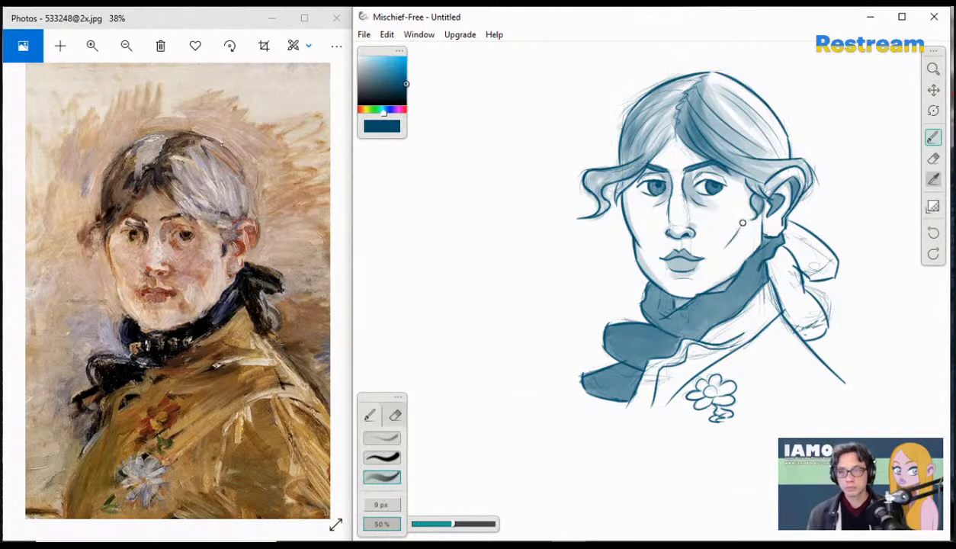
drag(744, 224, 720, 255)
key(ctrl+z)
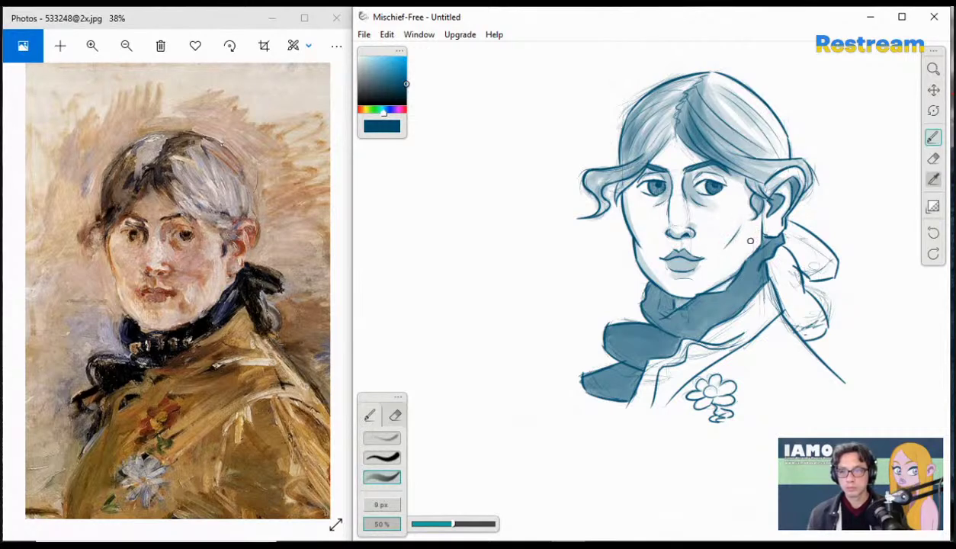
drag(743, 226, 726, 247)
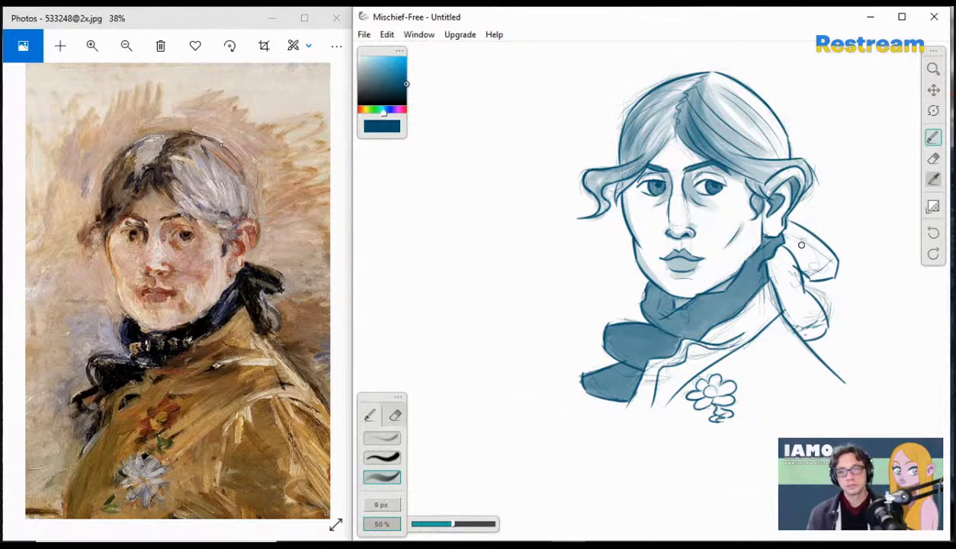
- Erase the whole mouth and the line beneath it with the Eraser at 19 px and 59% opacity, and return to the Brush tool
click(379, 441)
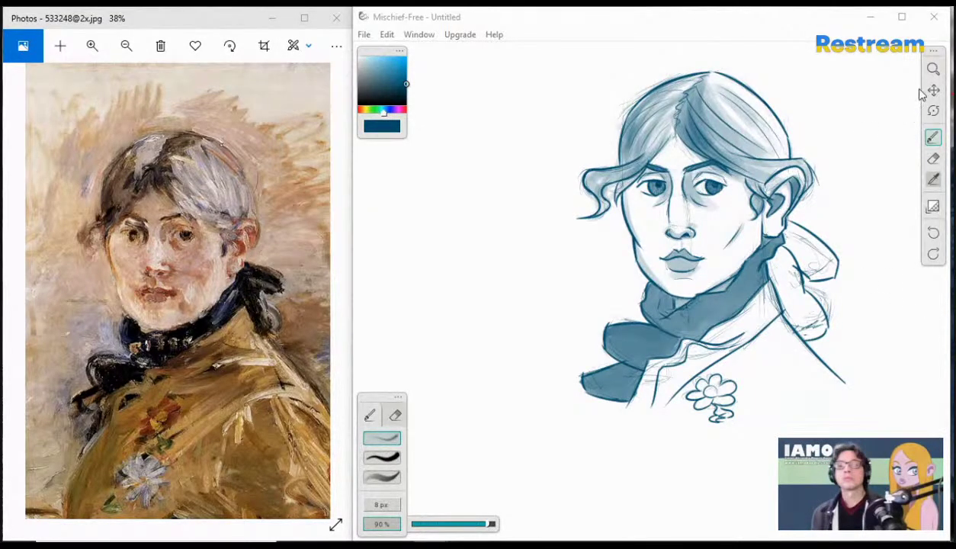
click(938, 69)
mouse_move(713, 230)
mouse_down()
mouse_move(751, 249)
mouse_move(785, 248)
mouse_up()
key(e)
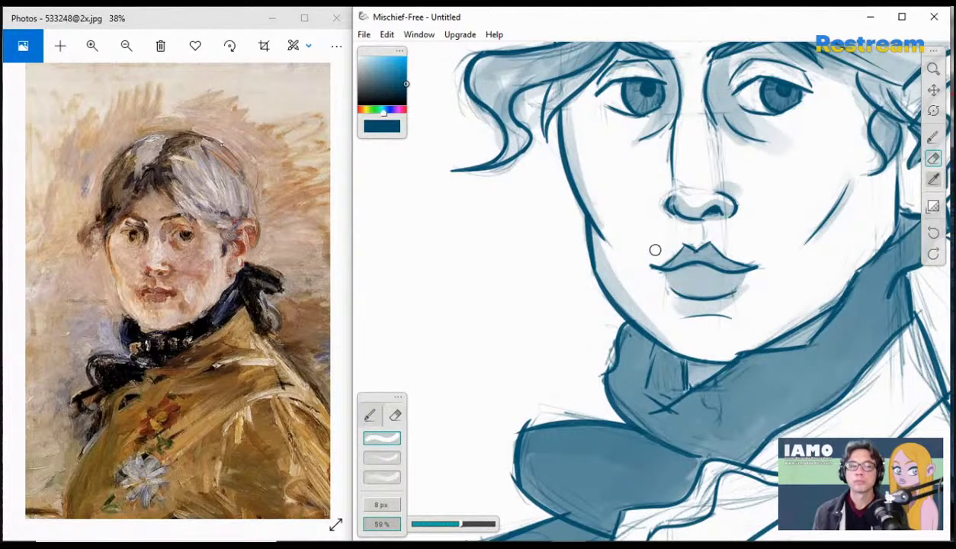
click(934, 138)
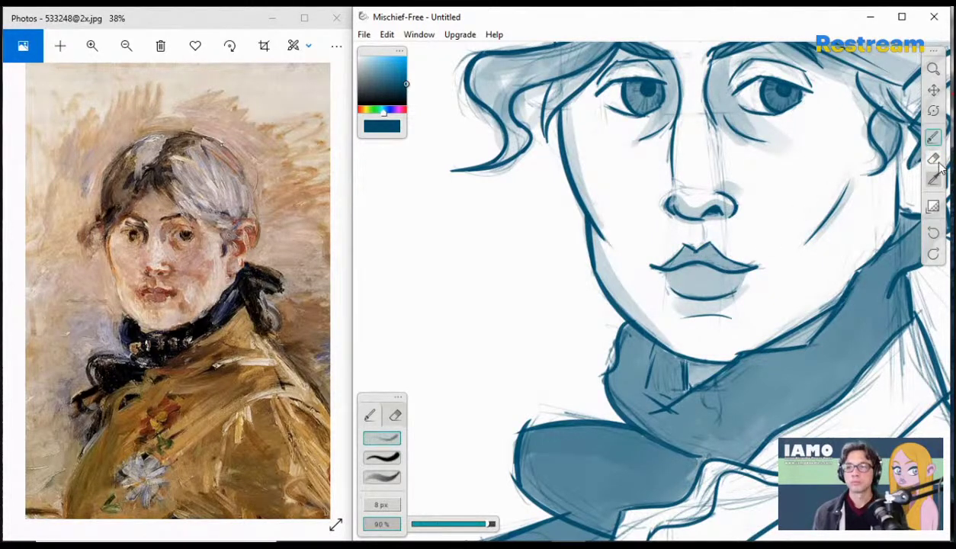
click(933, 158)
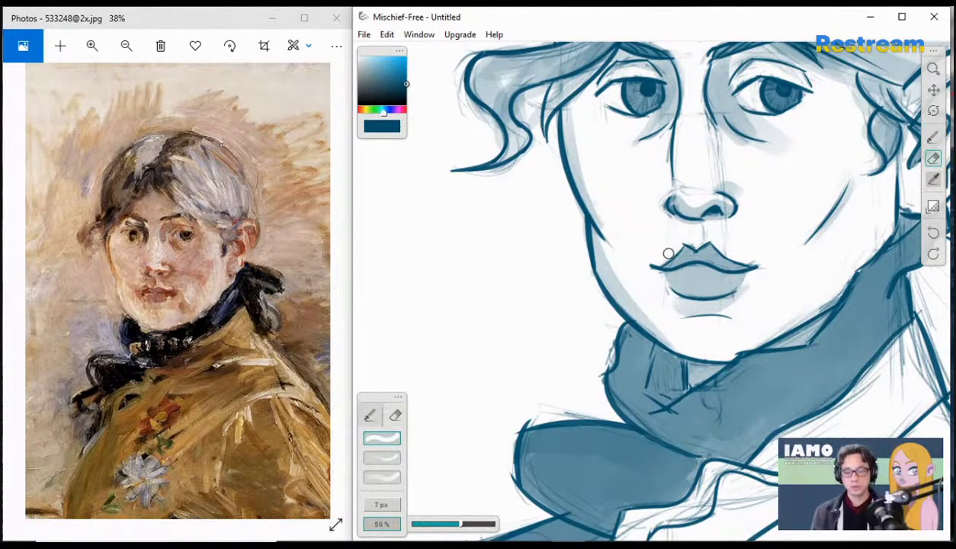
key([)
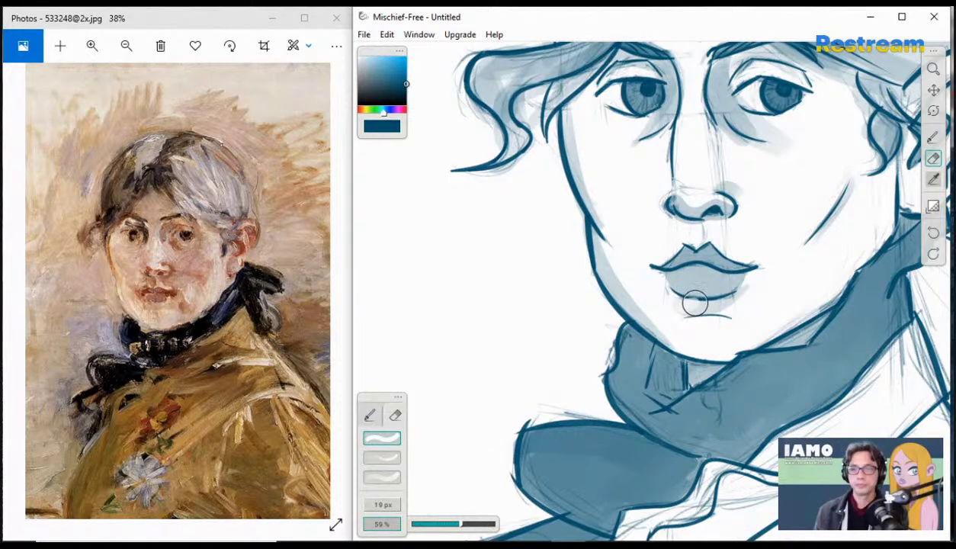
mouse_move(694, 303)
mouse_down()
mouse_move(735, 298)
mouse_move(683, 300)
mouse_move(711, 285)
mouse_move(657, 282)
mouse_move(729, 284)
mouse_move(666, 287)
mouse_move(674, 293)
mouse_move(721, 286)
mouse_move(660, 277)
mouse_move(724, 271)
mouse_move(653, 275)
mouse_move(690, 250)
mouse_move(650, 270)
mouse_move(713, 249)
mouse_move(717, 277)
mouse_move(770, 261)
mouse_move(728, 275)
mouse_move(727, 251)
mouse_move(694, 257)
mouse_move(700, 244)
mouse_move(652, 267)
mouse_move(723, 271)
mouse_move(708, 279)
mouse_move(758, 268)
mouse_move(709, 300)
mouse_move(745, 289)
mouse_move(743, 300)
mouse_move(744, 279)
mouse_move(678, 327)
mouse_move(740, 311)
mouse_move(706, 318)
mouse_up()
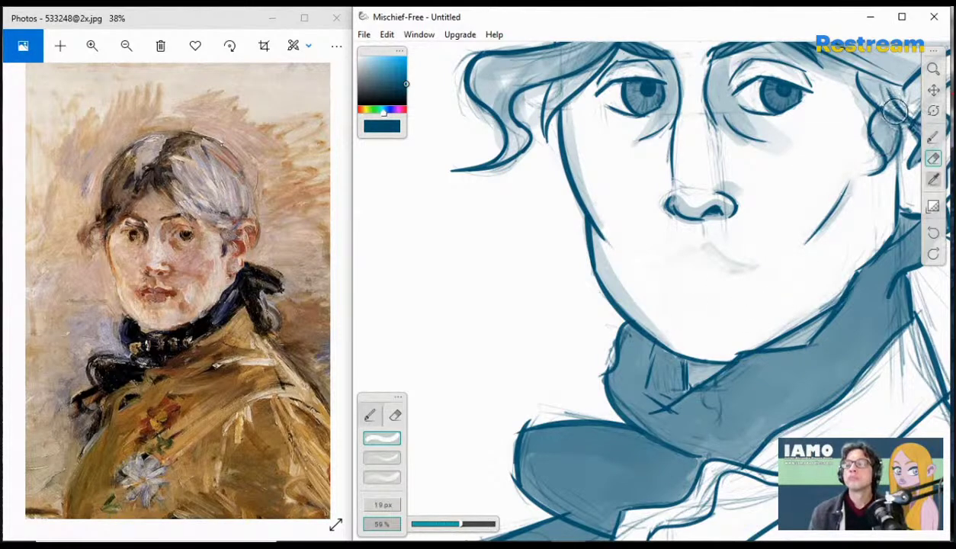
click(933, 137)
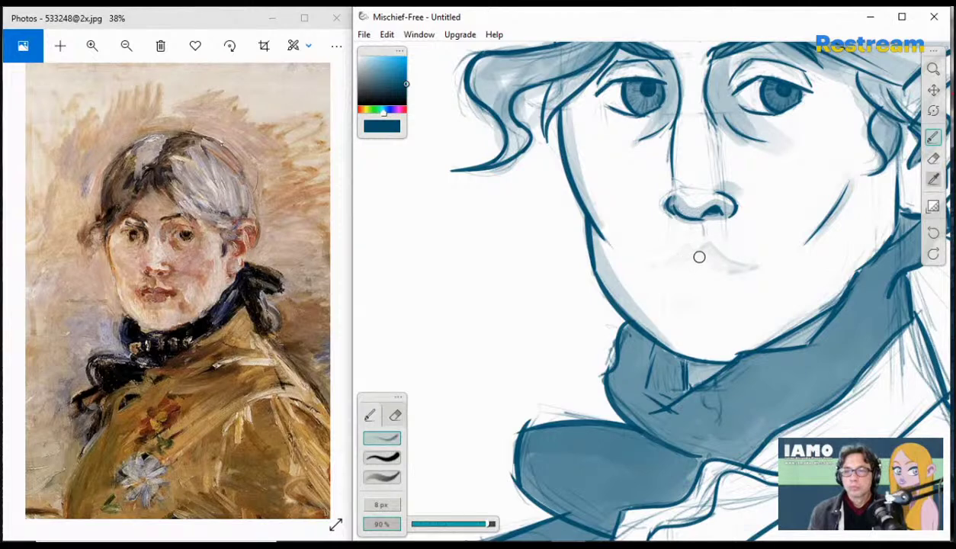
- Sketch the line between the lips with the Brush at 8 px, 90% opacity, and trim its outer part with the Eraser at 19 px
mouse_move(684, 262)
mouse_down()
mouse_move(736, 264)
mouse_move(651, 263)
mouse_move(666, 265)
mouse_up()
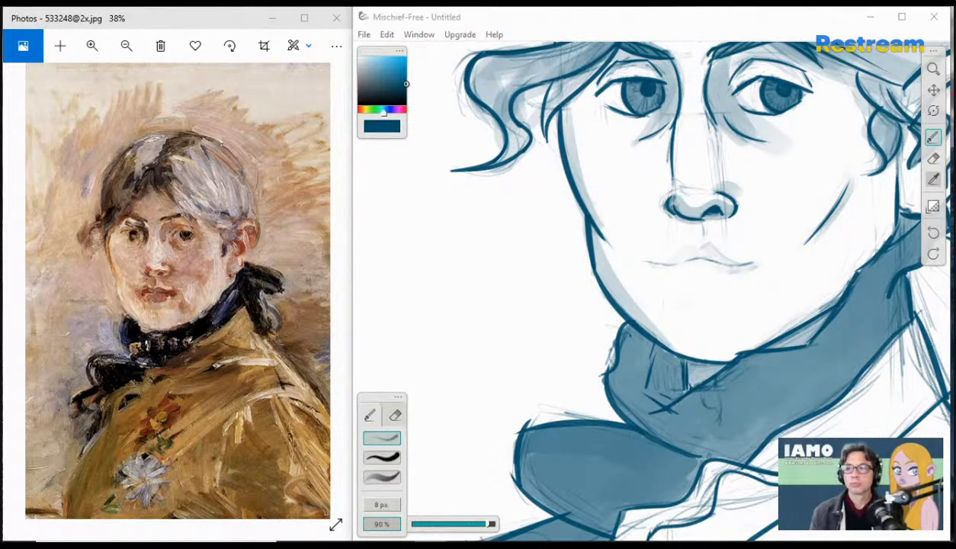
key(e)
drag(655, 263, 645, 262)
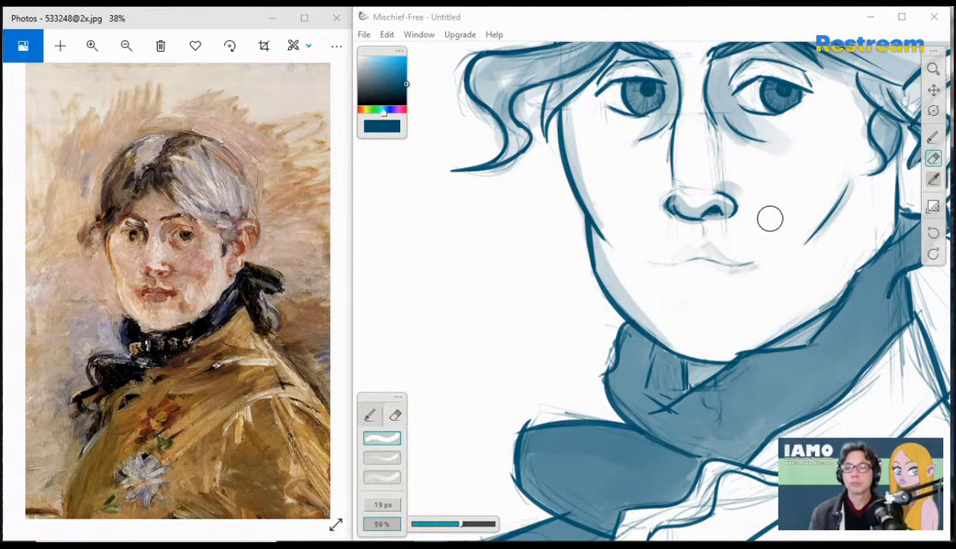
click(934, 139)
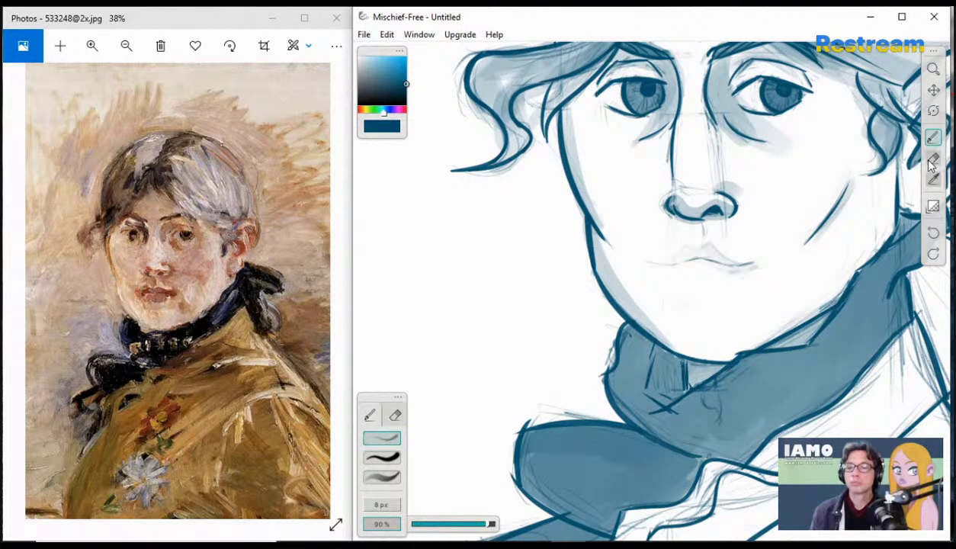
click(933, 158)
mouse_move(696, 273)
mouse_down()
mouse_move(655, 256)
mouse_move(679, 261)
mouse_up()
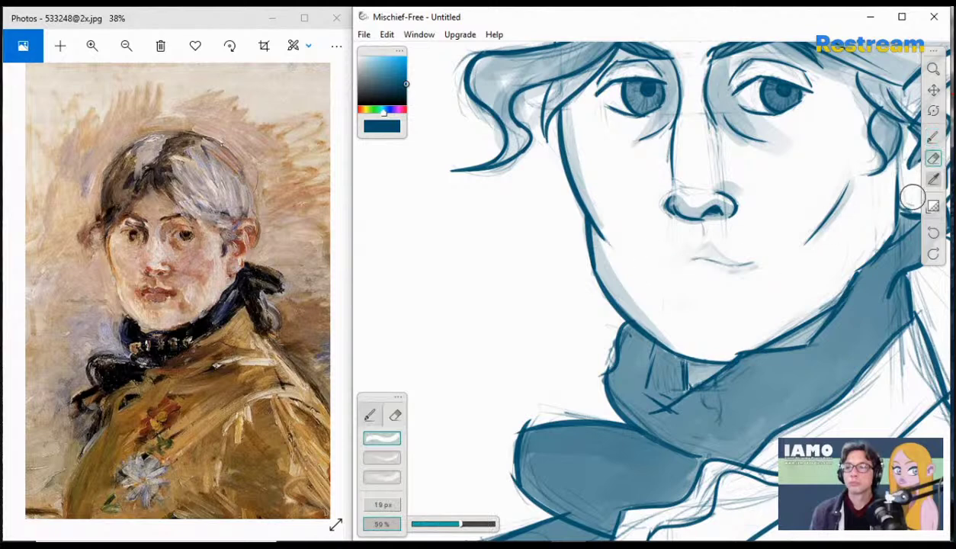
click(933, 137)
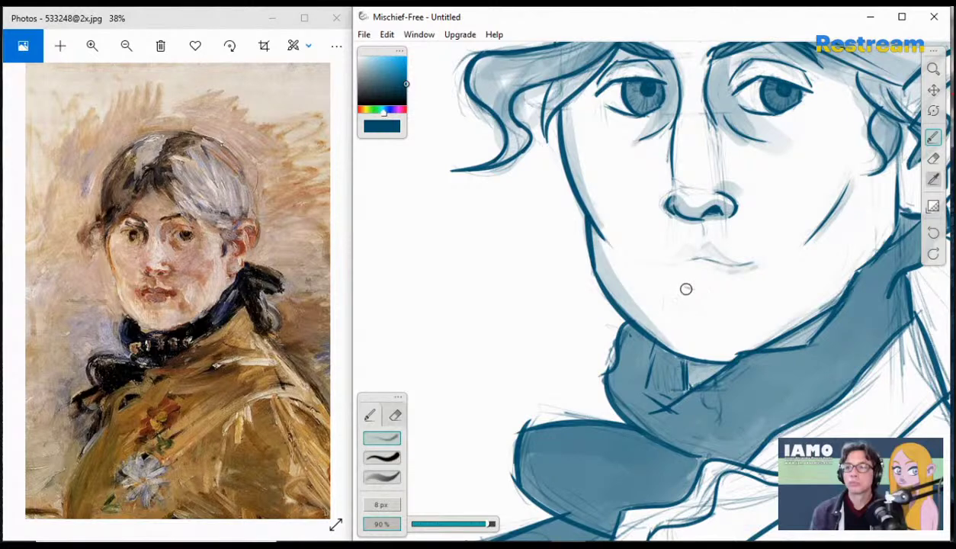
- Sketch the upper lip and a lower lip line, and erase the lower lip line and thin the chin contour with the Eraser at 59% opacity
drag(685, 286, 729, 286)
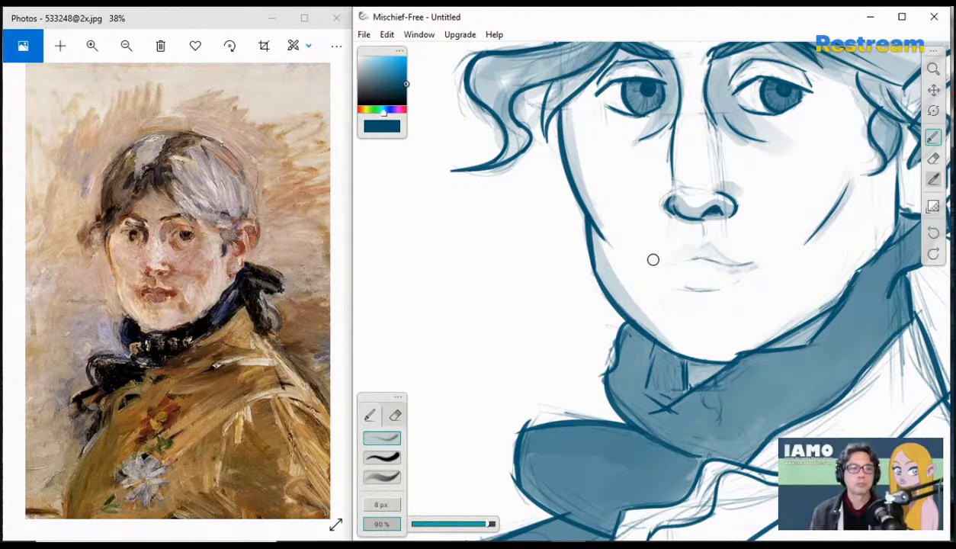
mouse_move(654, 258)
mouse_down()
mouse_move(684, 249)
mouse_move(668, 257)
mouse_move(691, 250)
mouse_move(684, 243)
mouse_move(723, 254)
mouse_move(712, 242)
mouse_move(758, 262)
mouse_up()
drag(671, 279, 709, 286)
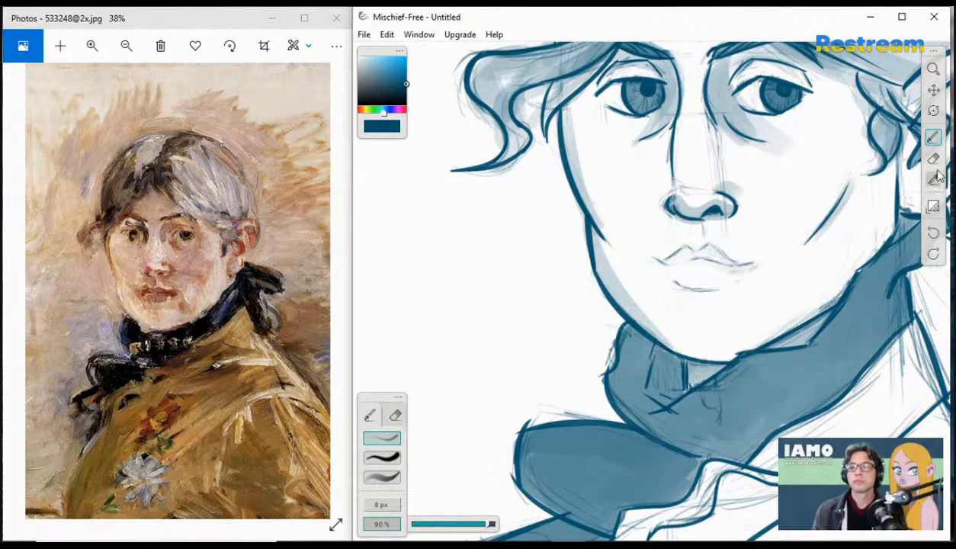
key(e)
drag(691, 347, 706, 353)
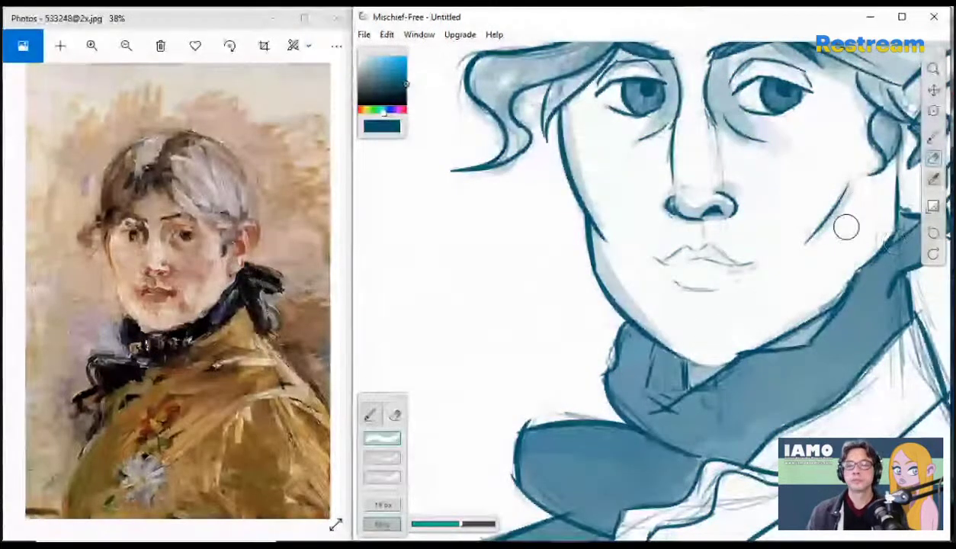
drag(693, 293, 732, 289)
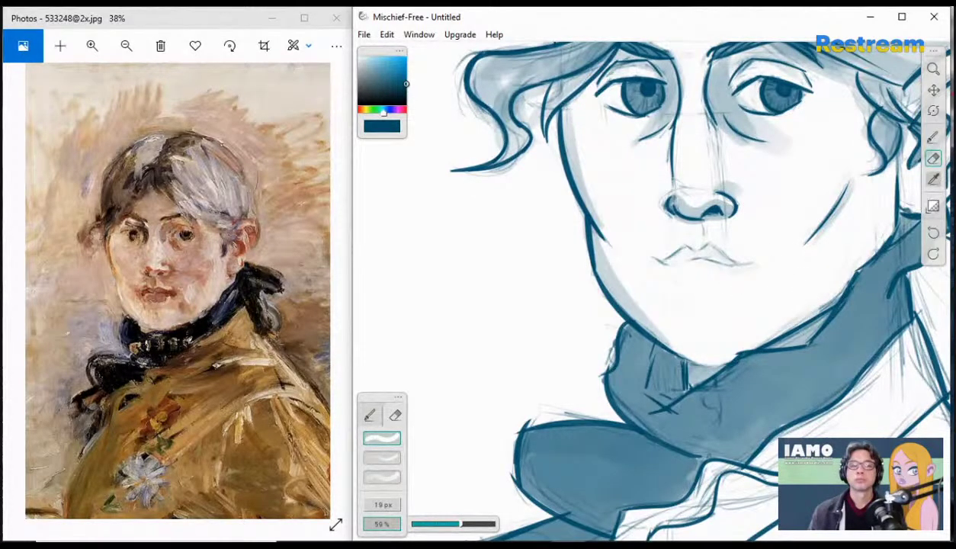
- Strengthen the line between the lips and sketch the full lower lip contour at 8 px, erasing one attempt at the lower lip
click(931, 137)
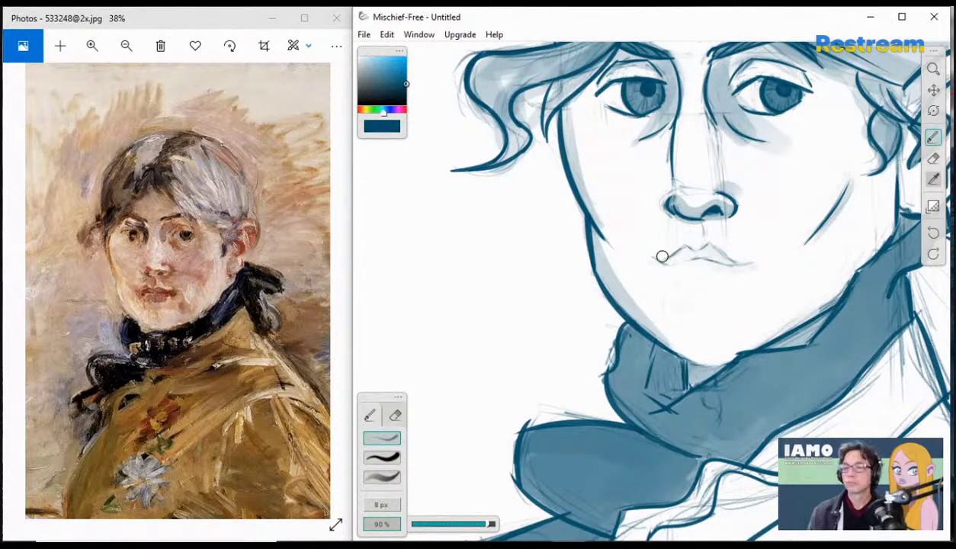
click(933, 160)
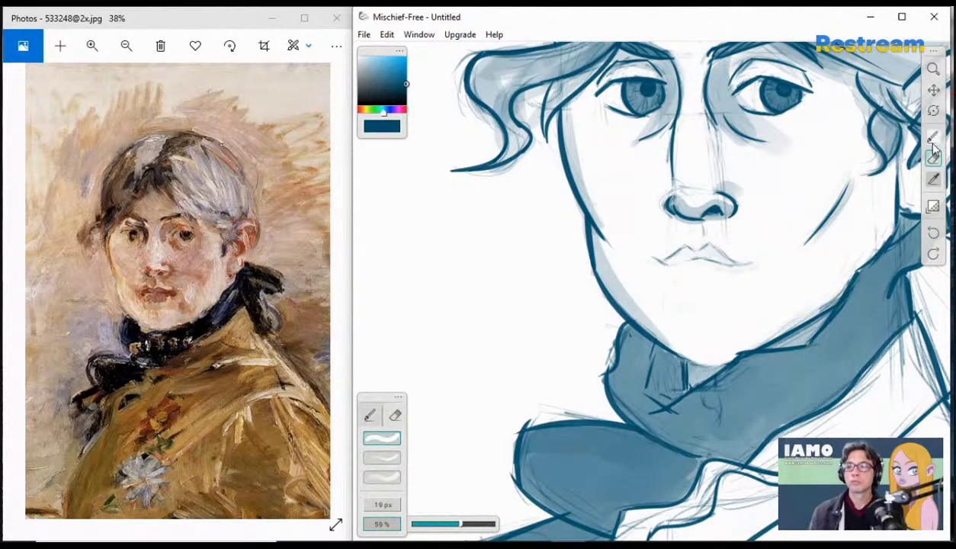
click(934, 138)
key(9)
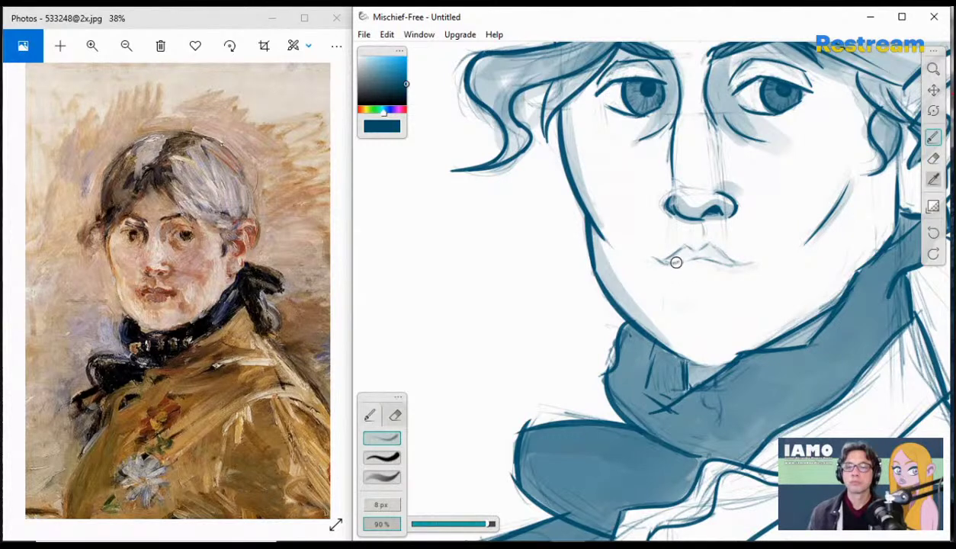
drag(662, 264, 692, 250)
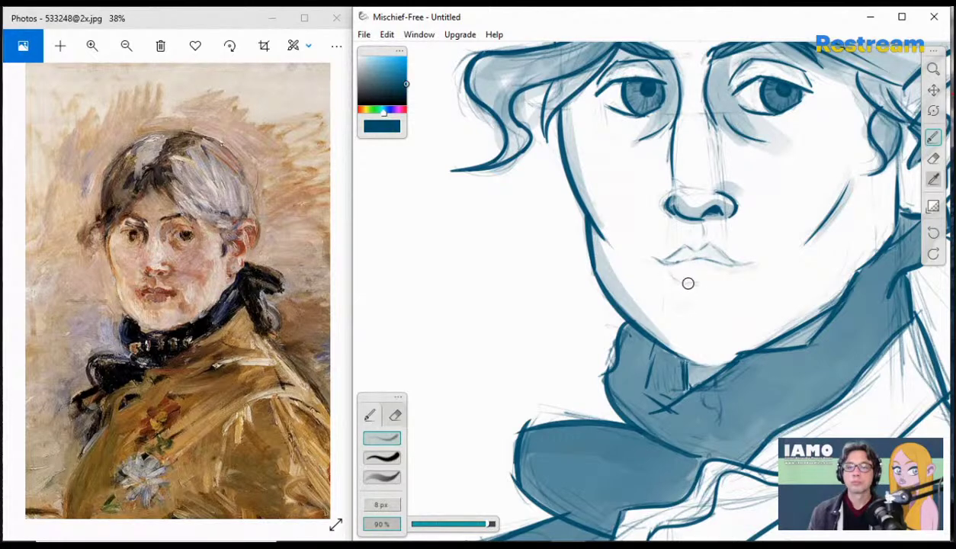
drag(669, 282, 729, 283)
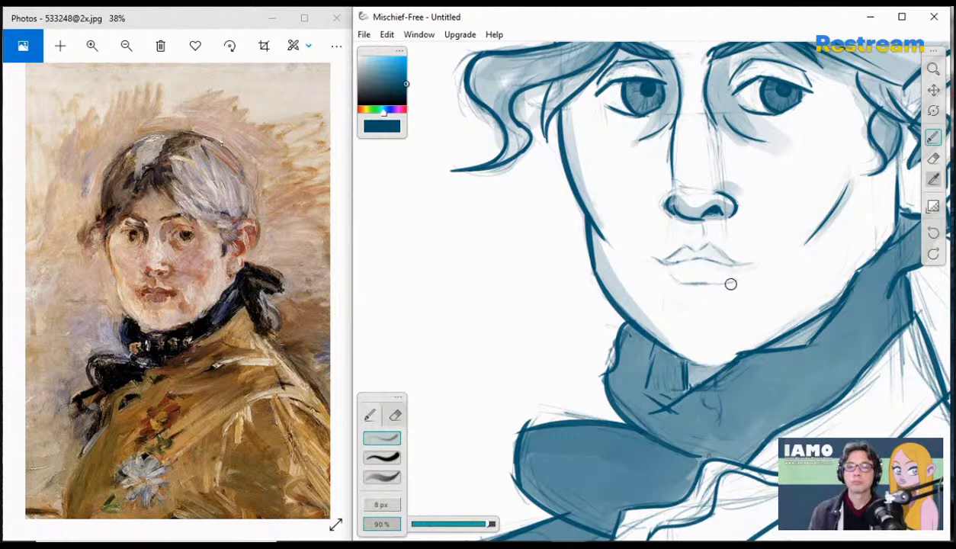
click(934, 159)
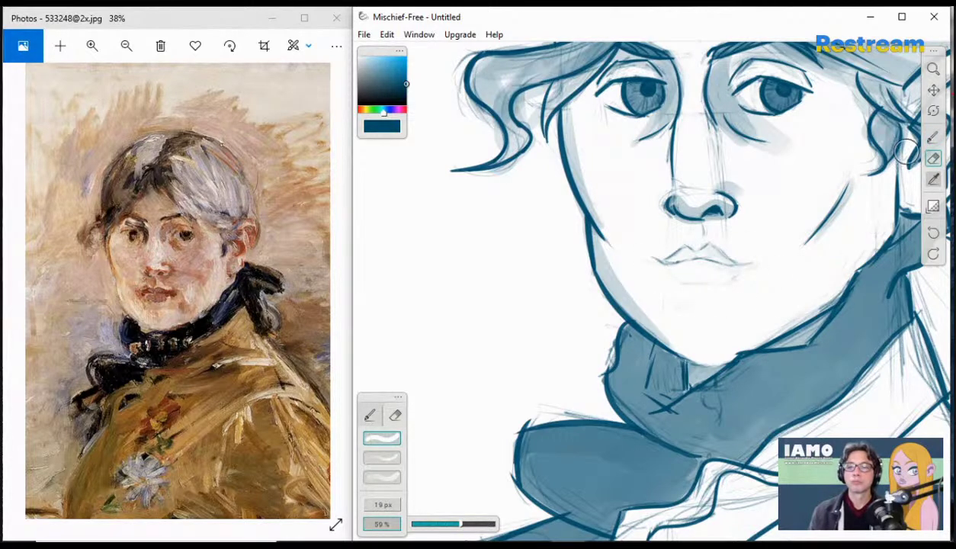
click(933, 137)
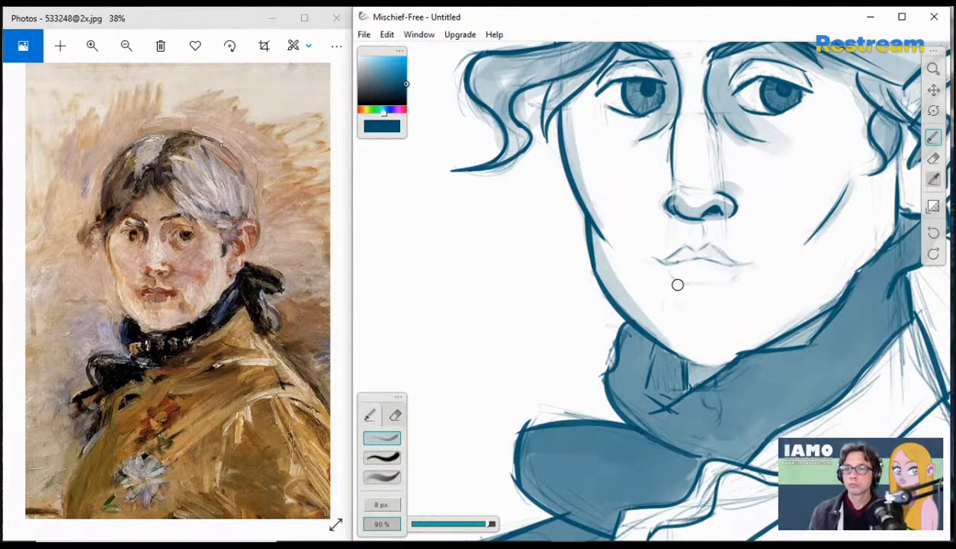
drag(688, 286, 733, 284)
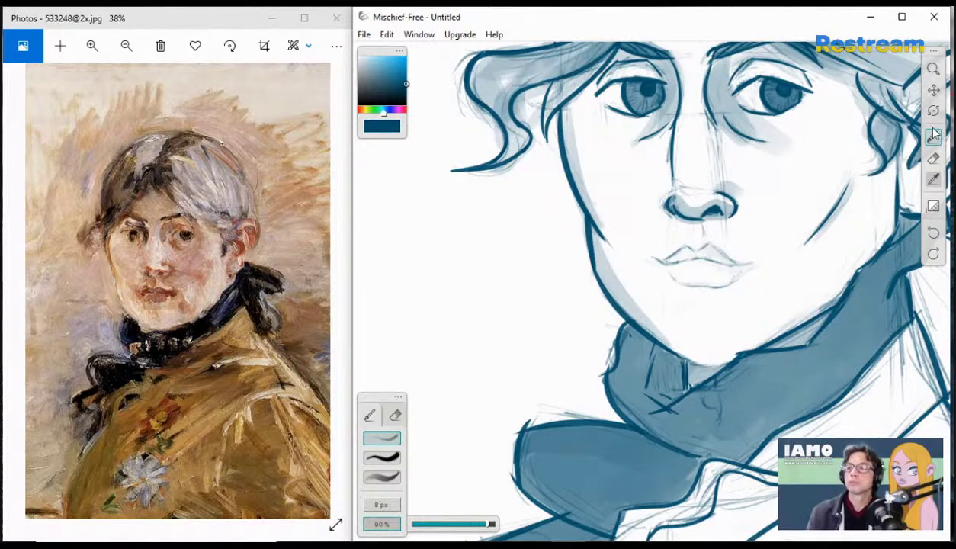
- Re-ink the chin contour with the solid ink brush at 90% opacity, enlarging the brush to 8 px
click(381, 458)
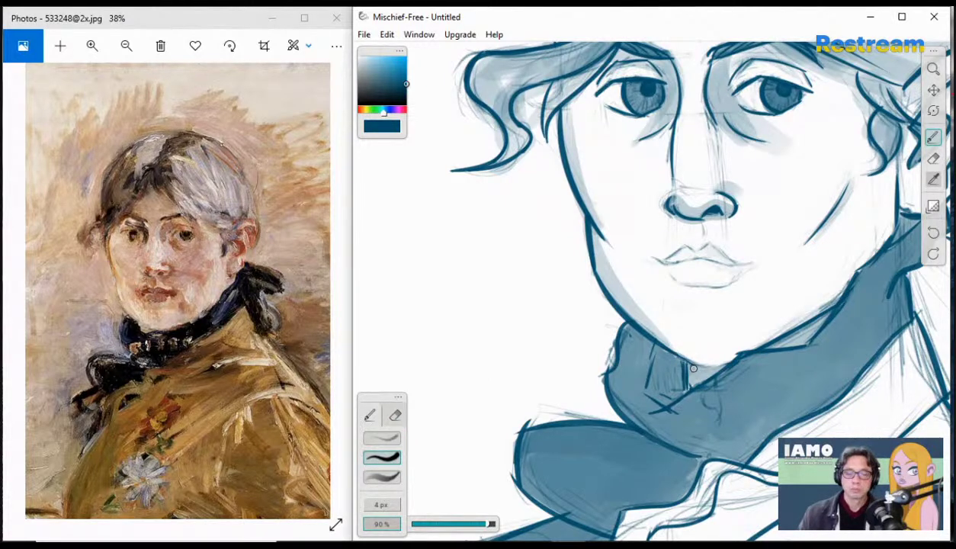
key(bracketright)
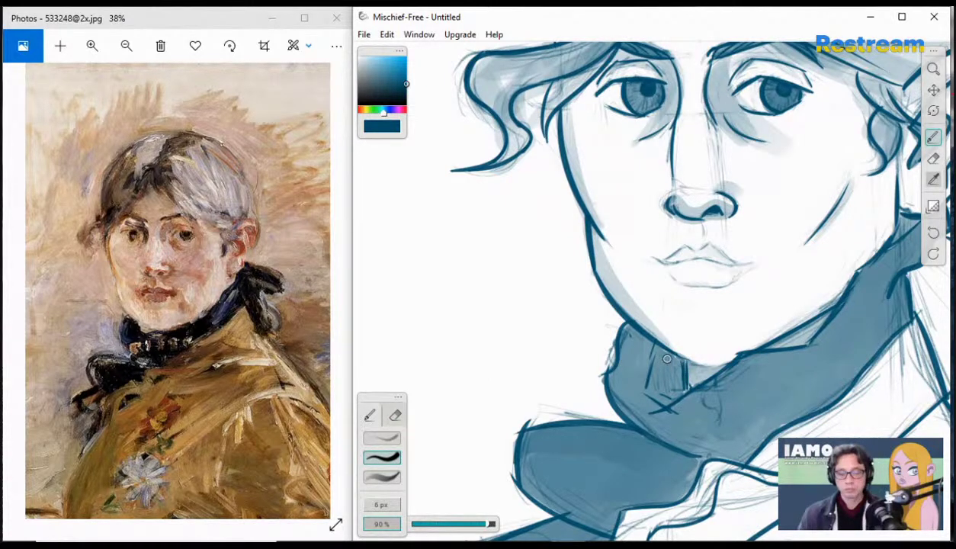
key(bracketright)
key(bracketright)
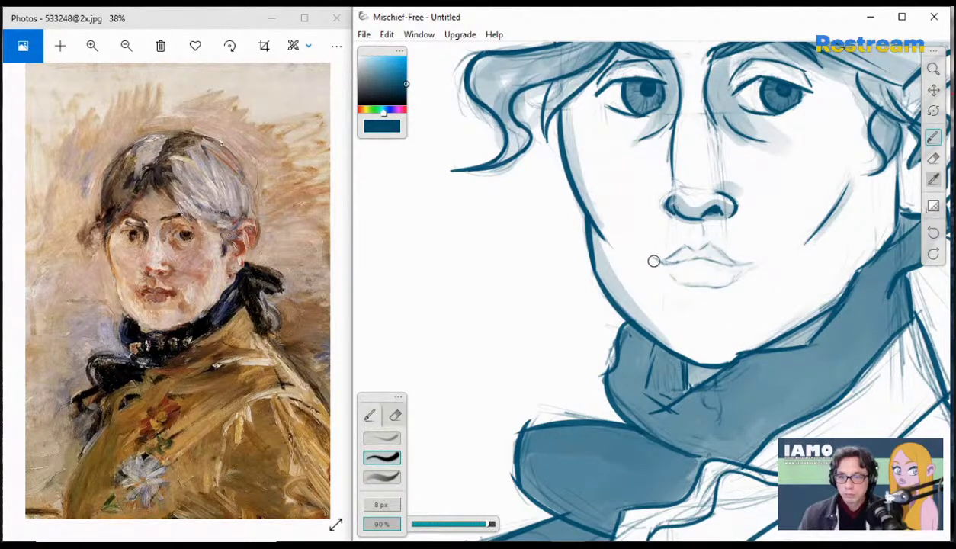
- Ink the line between the lips from the far corner at 6 px, undoing unwanted strokes
key(bracketleft)
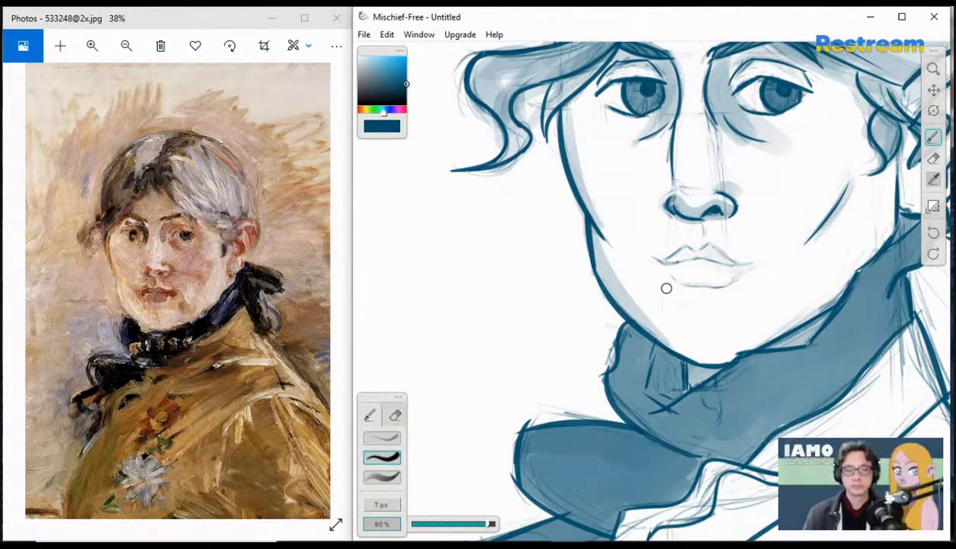
key(bracketleft)
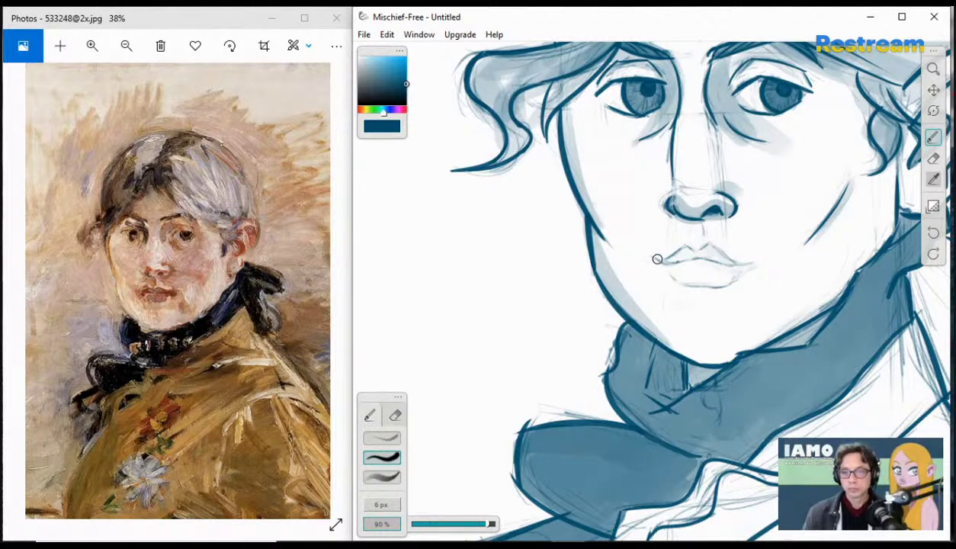
mouse_move(655, 257)
mouse_down()
mouse_move(692, 260)
mouse_move(653, 257)
mouse_move(738, 270)
mouse_move(720, 263)
mouse_move(757, 257)
mouse_move(725, 263)
mouse_move(752, 262)
mouse_up()
key(ctrl+z)
key(ctrl+z)
- Extend the inked line between the lips to the ear-side corner of the mouth, undoing unwanted strokes
key(ctrl)
click(722, 264)
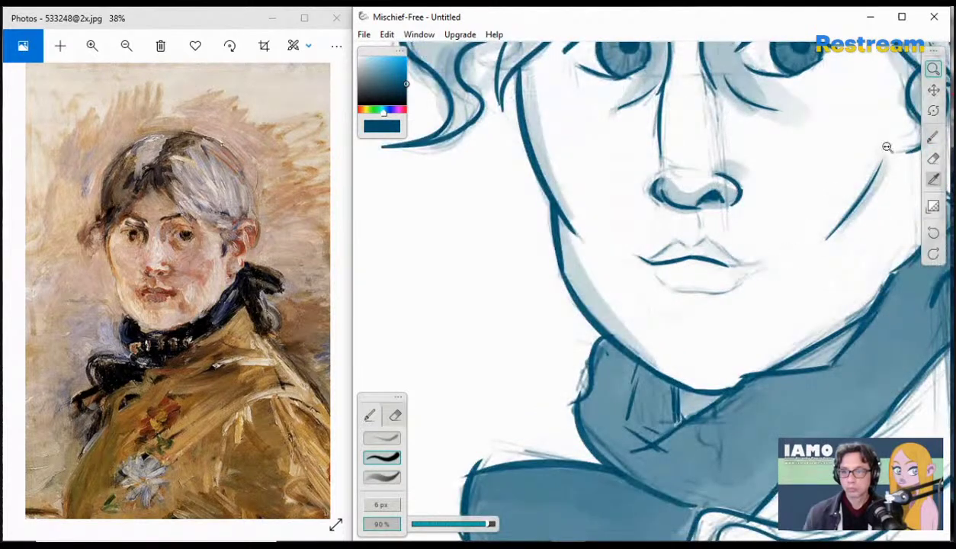
click(931, 137)
mouse_move(715, 265)
mouse_down()
mouse_move(765, 260)
mouse_move(756, 264)
mouse_up()
key(ctrl+z)
key(ctrl+z)
key(ctrl+z)
key(ctrl+z)
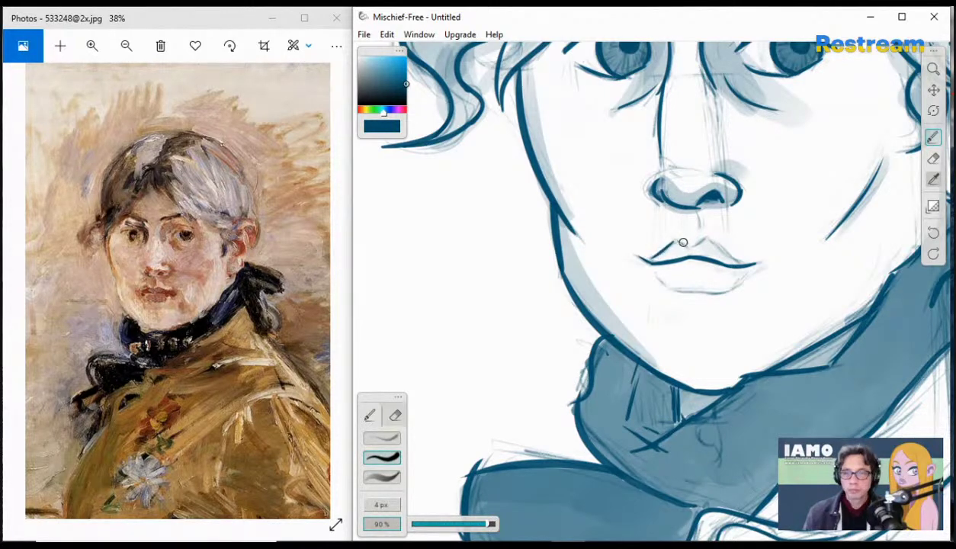
- Ink the upper lip's outline with its cupid's bow at 4 px, 90% opacity, undoing two strokes
mouse_move(654, 251)
mouse_down()
mouse_move(708, 241)
mouse_move(737, 262)
mouse_up()
key(ctrl+z)
key(ctrl+z)
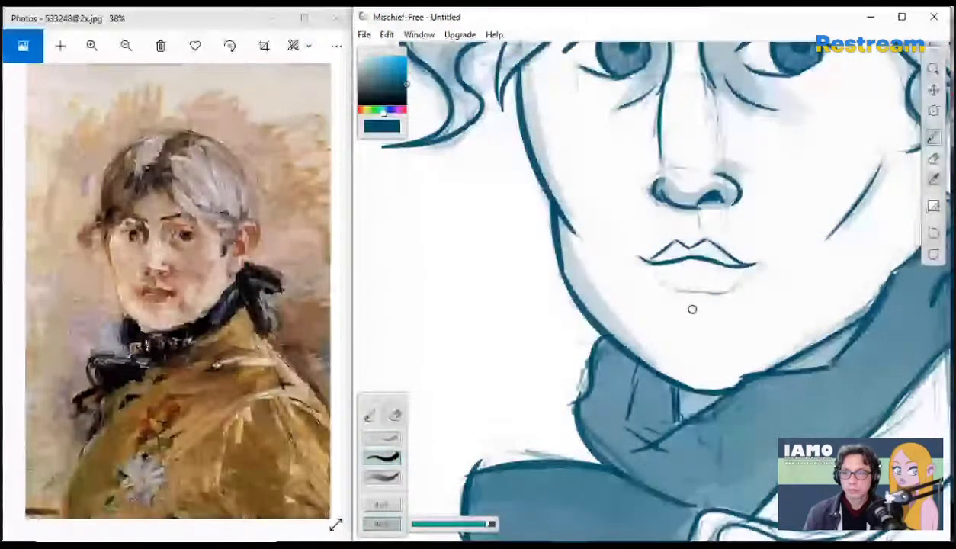
- Ink the lower lip's curved contour at 4 px, undoing unwanted attempts
mouse_move(658, 276)
mouse_down()
mouse_move(720, 301)
mouse_move(736, 289)
mouse_move(677, 293)
mouse_move(718, 293)
mouse_up()
key(ctrl+z)
key(ctrl+z)
mouse_move(658, 278)
mouse_down()
mouse_move(724, 291)
mouse_move(753, 272)
mouse_move(756, 287)
mouse_move(712, 295)
mouse_move(745, 276)
mouse_move(736, 292)
mouse_move(703, 295)
mouse_move(743, 275)
mouse_up()
key(ctrl+z)
key(ctrl+z)
key(ctrl+z)
key(ctrl+z)
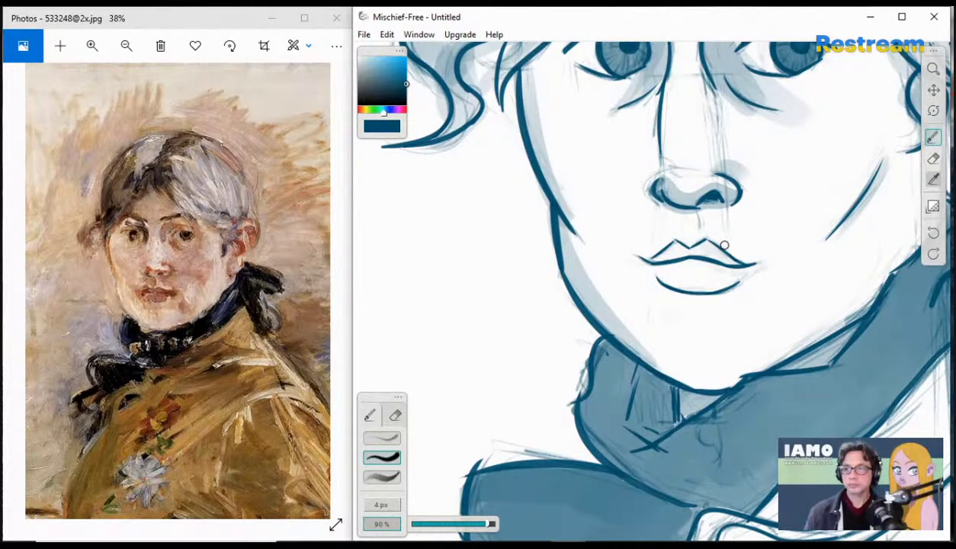
- Shade both lips in layers with the soft shading brush at 3 px and 30% opacity, making the upper lip darker
click(382, 476)
click(461, 525)
drag(461, 524, 439, 528)
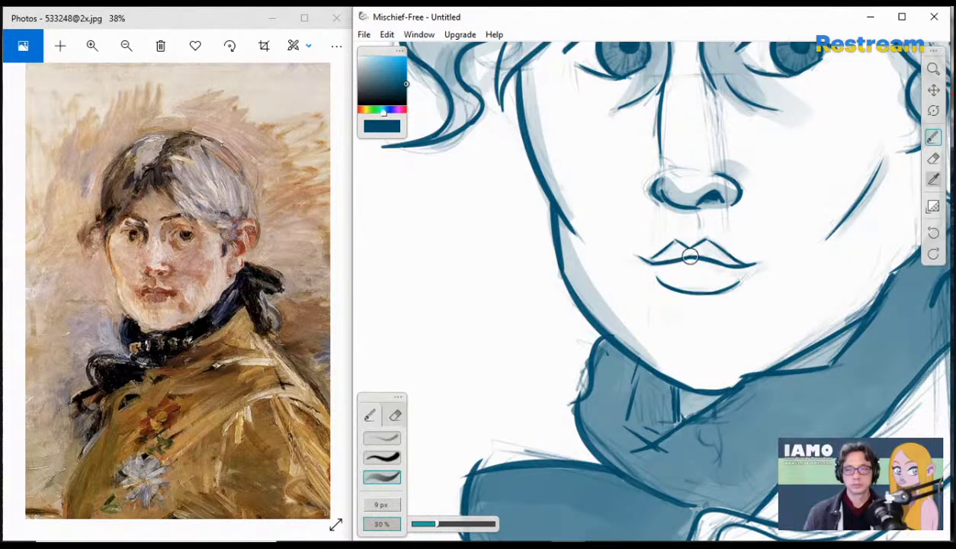
key([)
key([)
key([)
key([)
key([)
key([)
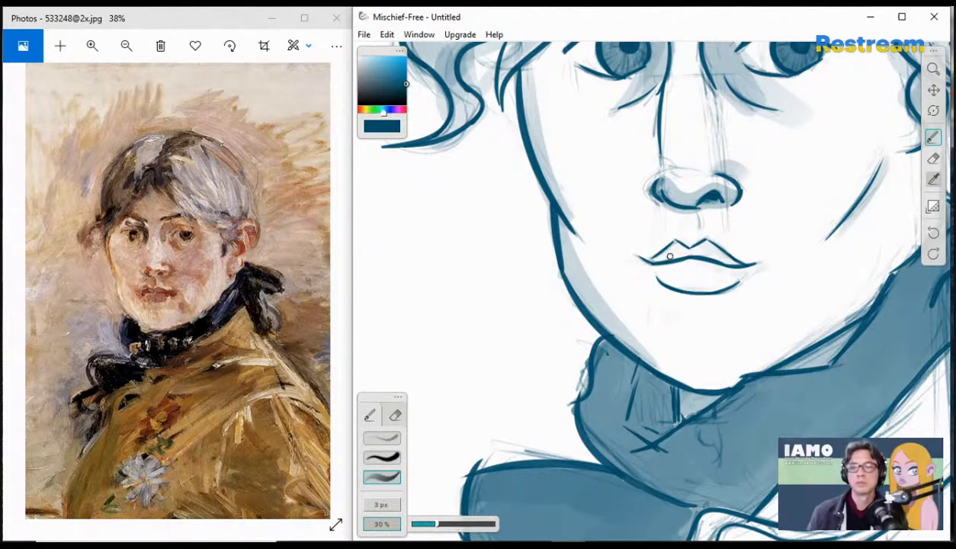
mouse_move(670, 251)
mouse_down()
mouse_move(738, 269)
mouse_move(659, 265)
mouse_move(664, 273)
mouse_move(657, 263)
mouse_move(686, 284)
mouse_move(701, 284)
mouse_move(677, 276)
mouse_move(717, 283)
mouse_up()
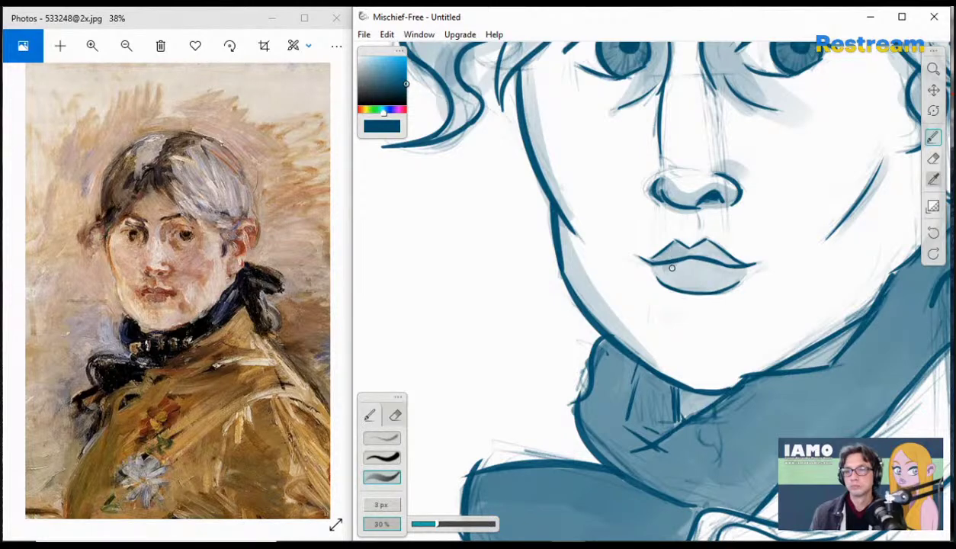
mouse_move(672, 267)
mouse_down()
mouse_move(703, 282)
mouse_move(701, 270)
mouse_move(670, 257)
mouse_move(686, 255)
mouse_move(678, 246)
mouse_move(695, 255)
mouse_move(700, 246)
mouse_move(718, 277)
mouse_move(681, 279)
mouse_move(725, 285)
mouse_move(734, 275)
mouse_move(707, 248)
mouse_move(737, 281)
mouse_up()
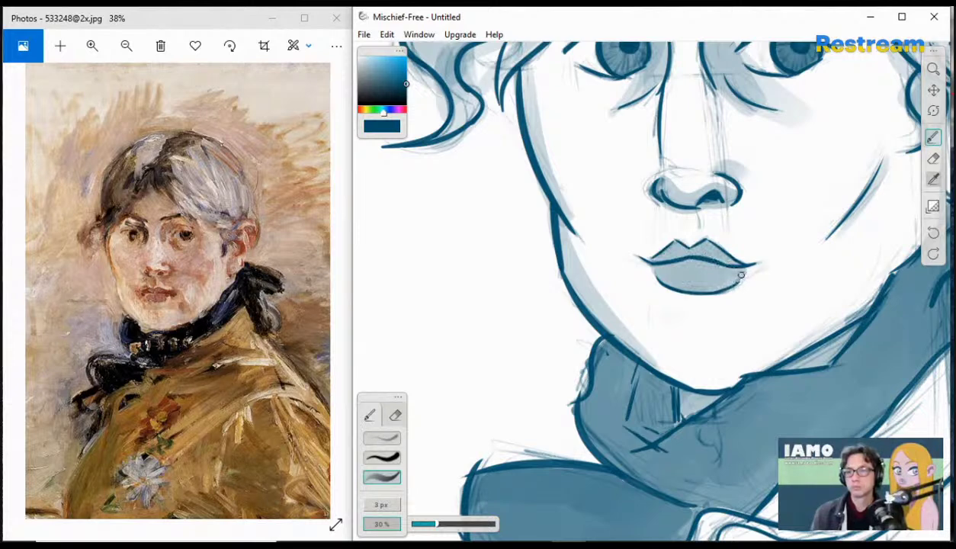
mouse_move(662, 258)
mouse_down()
mouse_move(653, 258)
mouse_move(687, 254)
mouse_move(679, 244)
mouse_move(713, 257)
mouse_up()
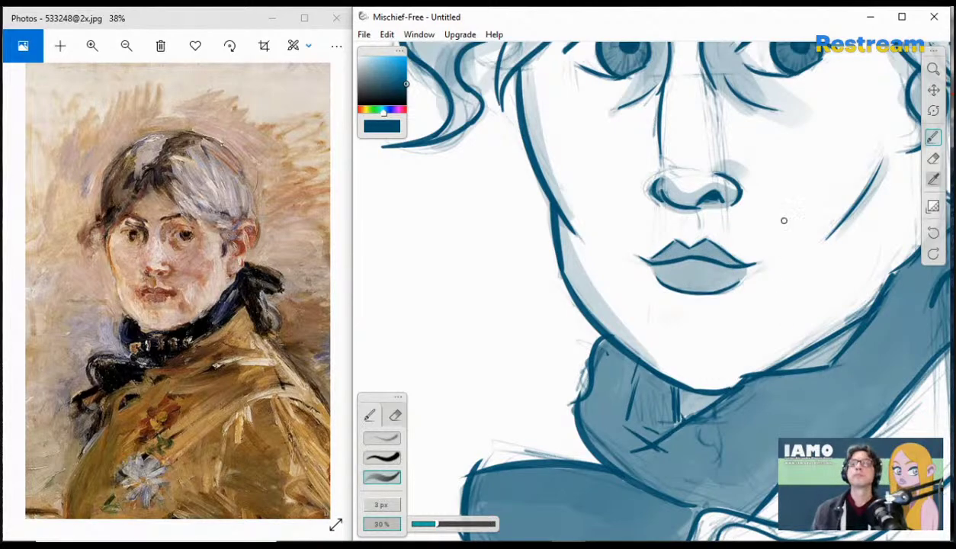
click(933, 69)
drag(823, 188, 775, 195)
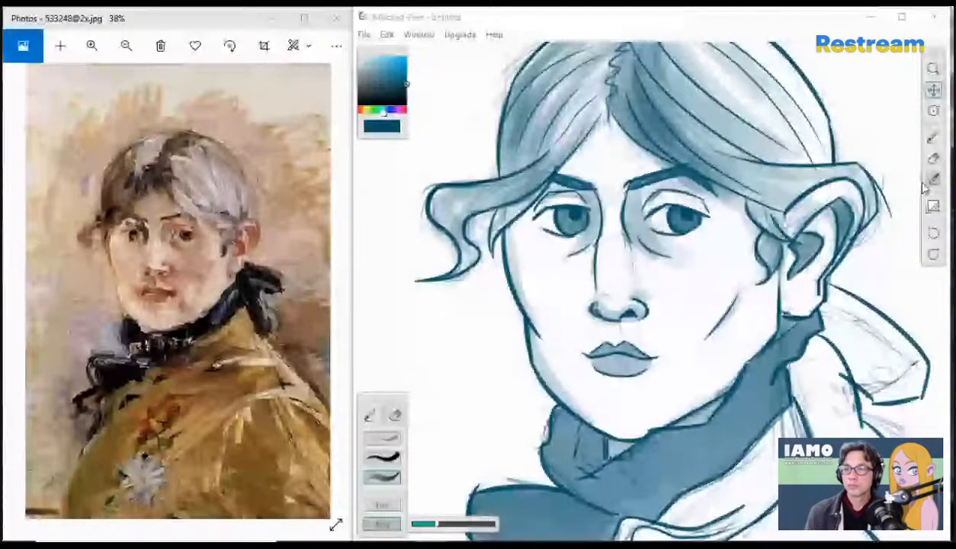
click(934, 138)
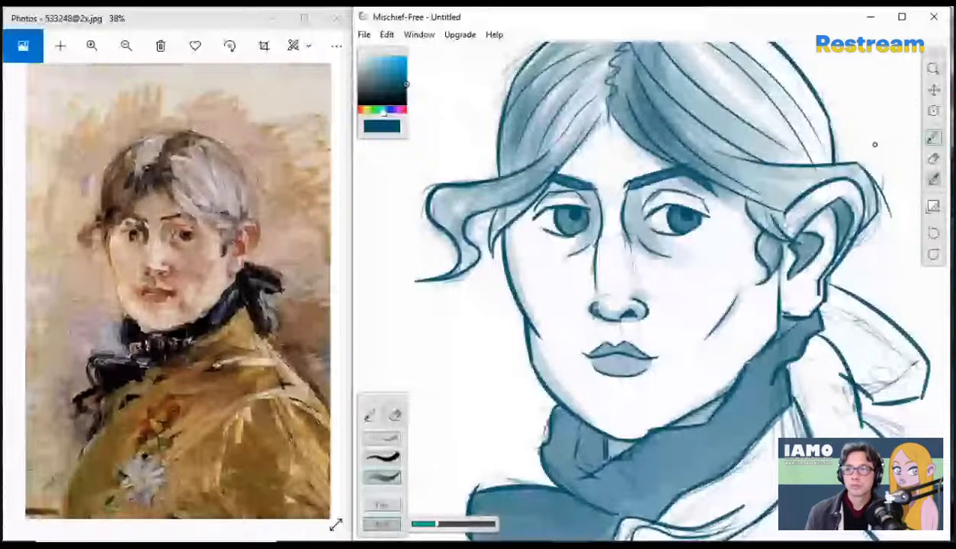
key(z)
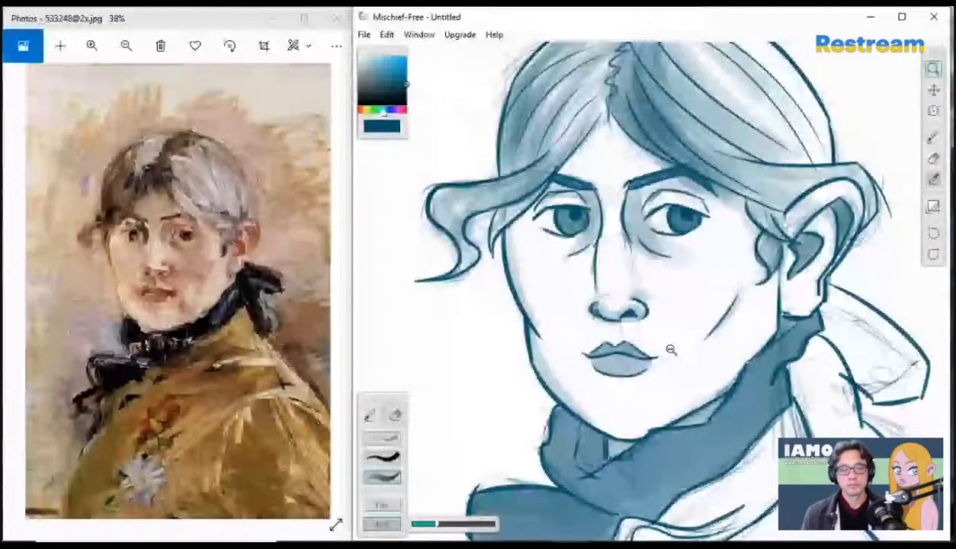
drag(671, 349, 716, 345)
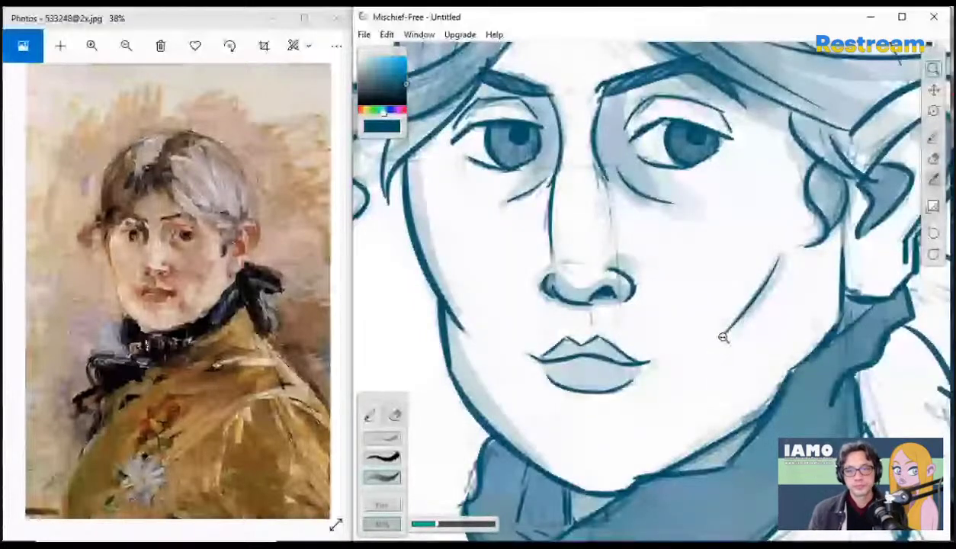
- Undo the shading and outlines of both lips and re-ink the upper lip's outline with its cupid's bow using the inking brush
key(ctrl+z)
key(ctrl+z)
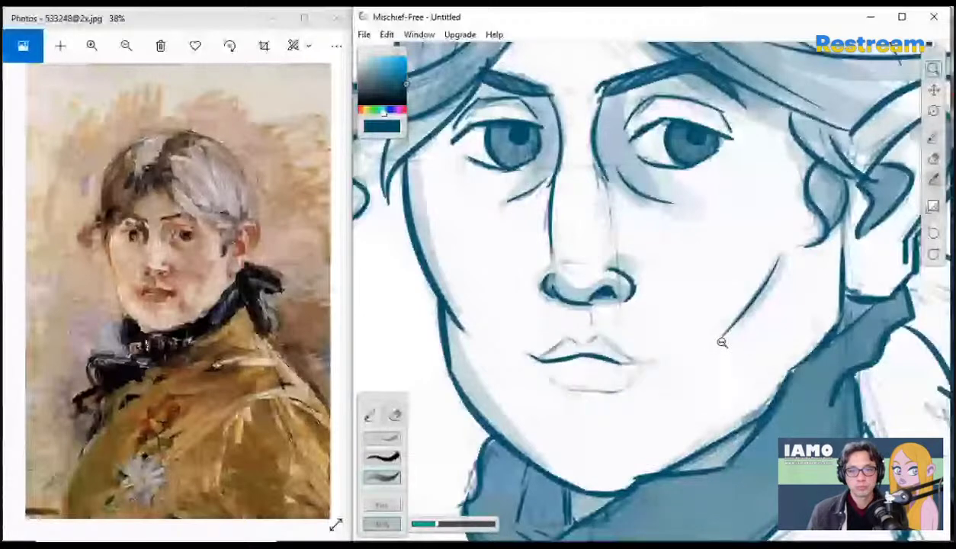
click(932, 137)
click(383, 458)
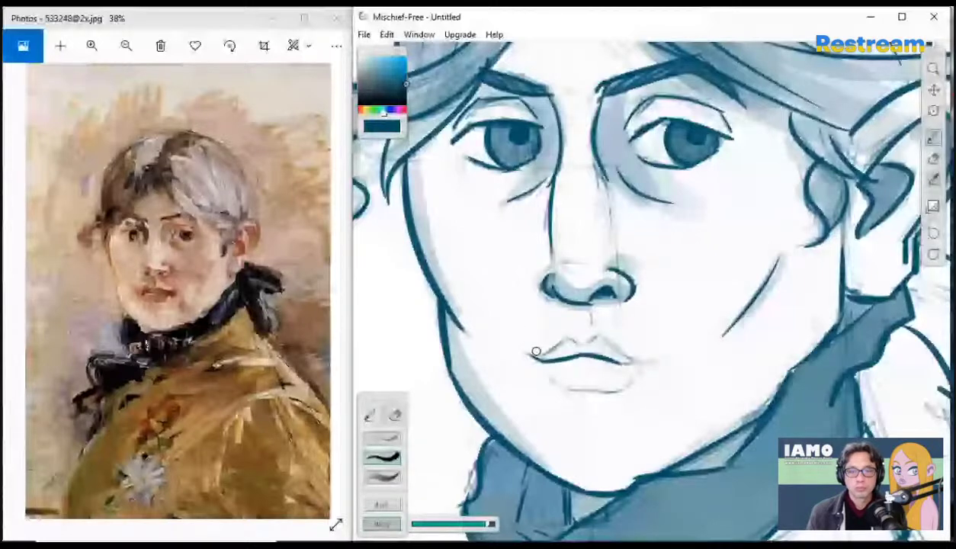
drag(529, 353, 544, 348)
key(ctrl+z)
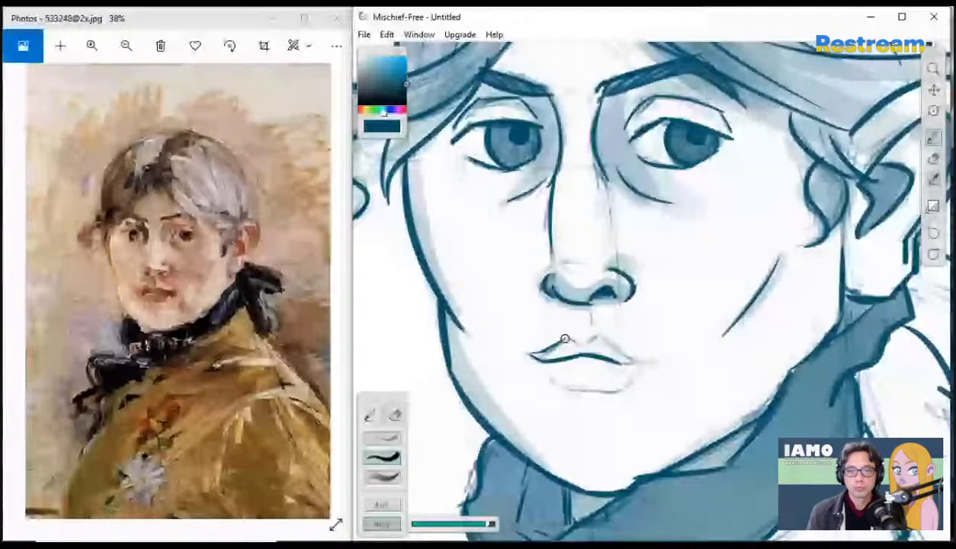
mouse_move(565, 339)
mouse_down()
mouse_move(580, 345)
mouse_move(613, 335)
mouse_move(648, 357)
mouse_move(638, 358)
mouse_move(661, 359)
mouse_up()
key(ctrl+z)
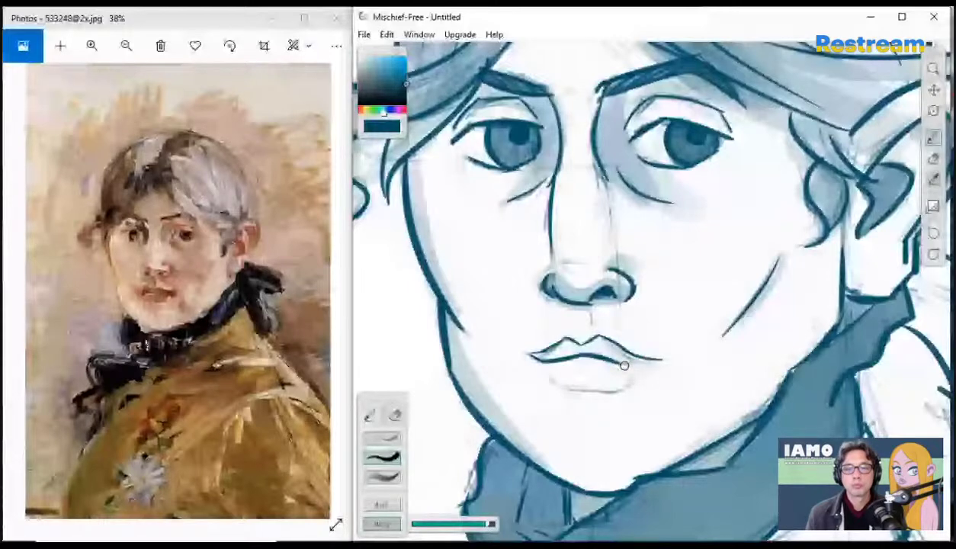
- Thicken the inked line between the lips toward the ear-side corner of the mouth, undoing strokes that run too far
drag(599, 356, 667, 353)
drag(610, 357, 662, 359)
mouse_move(606, 347)
mouse_down()
mouse_move(665, 356)
mouse_move(674, 367)
mouse_up()
key(ctrl+z)
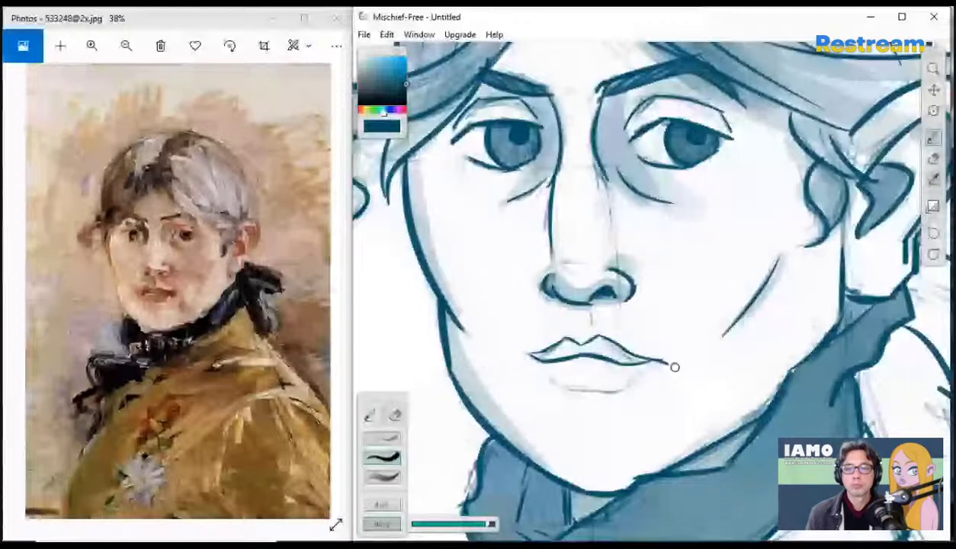
key(ctrl+z)
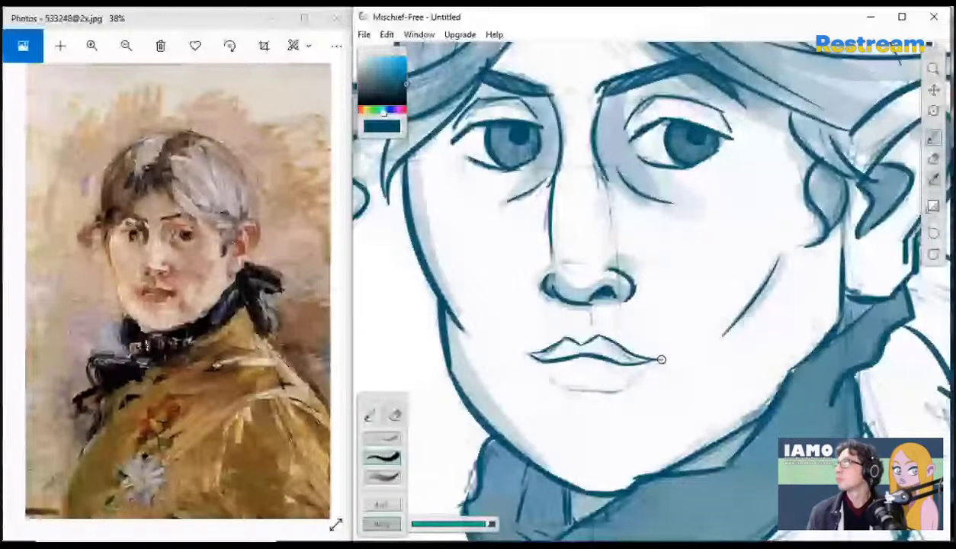
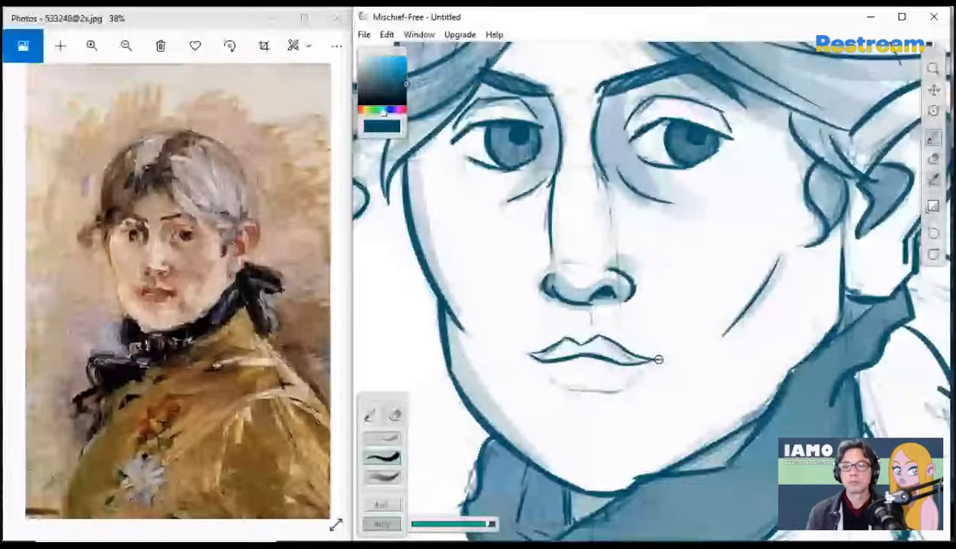
- Ink the lower lip's curved contour at 4 px and 90% opacity, undoing unwanted attempts
drag(601, 391, 553, 389)
key(ctrl+z)
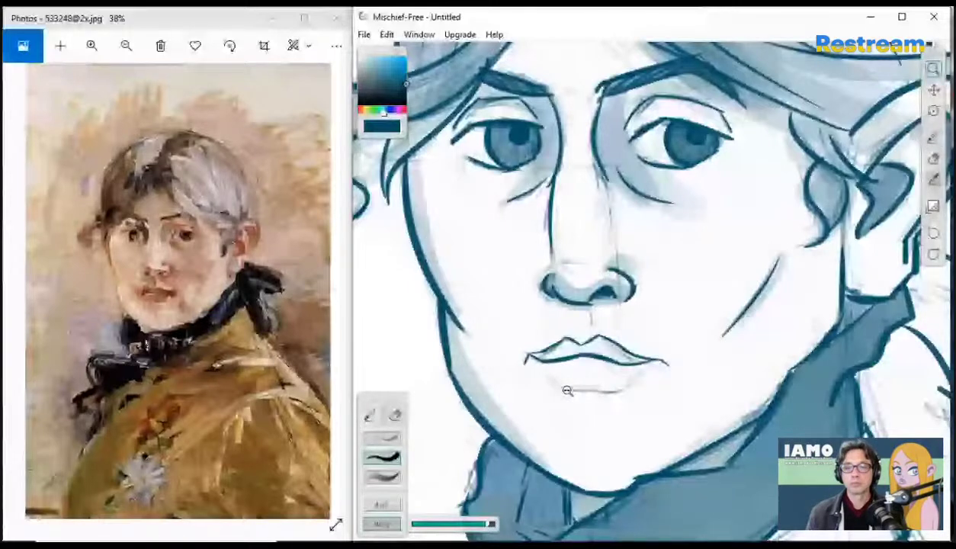
click(567, 391)
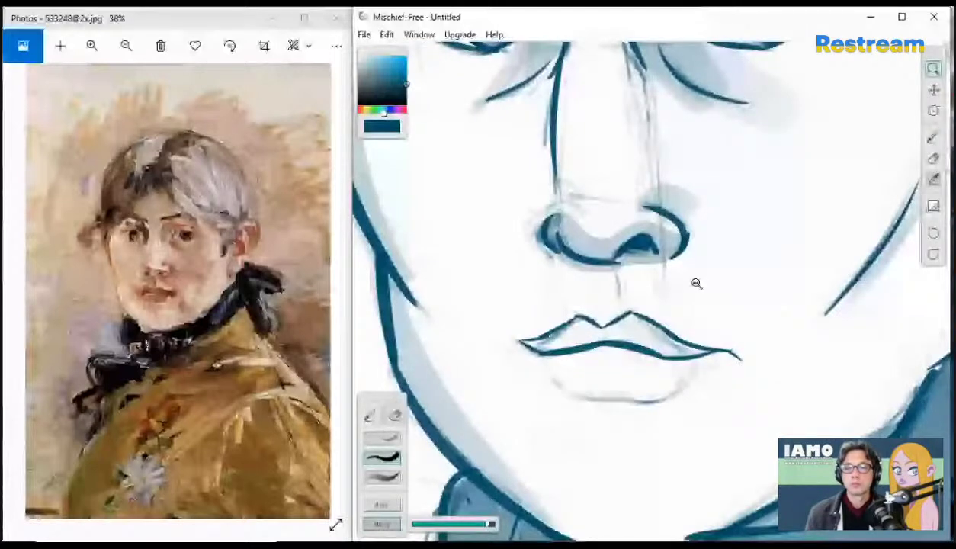
drag(723, 241, 671, 260)
key(b)
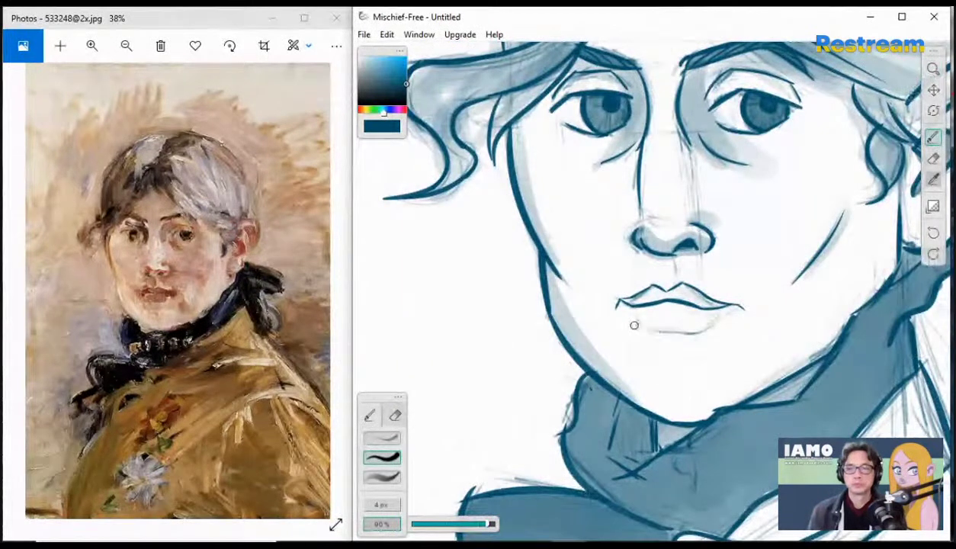
drag(637, 322, 723, 320)
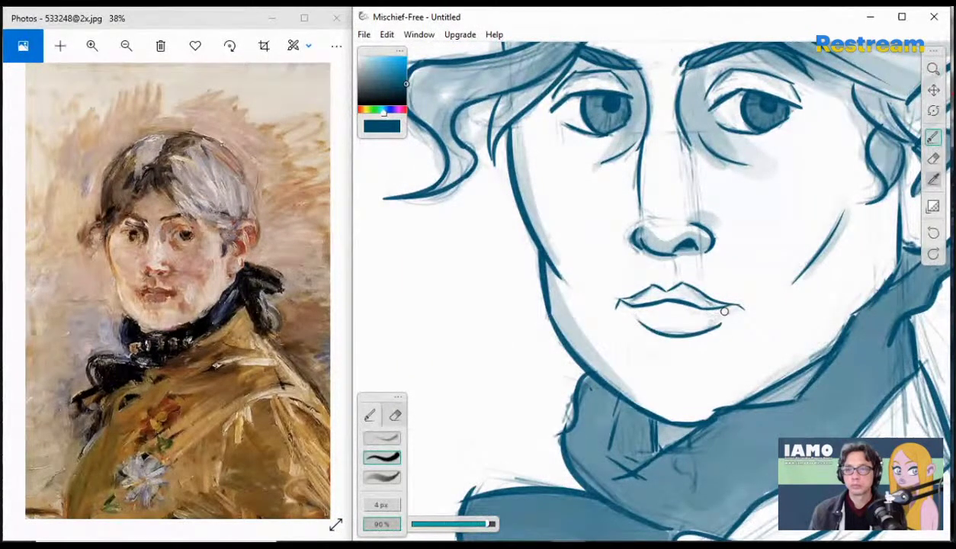
key(ctrl+z)
drag(637, 320, 719, 320)
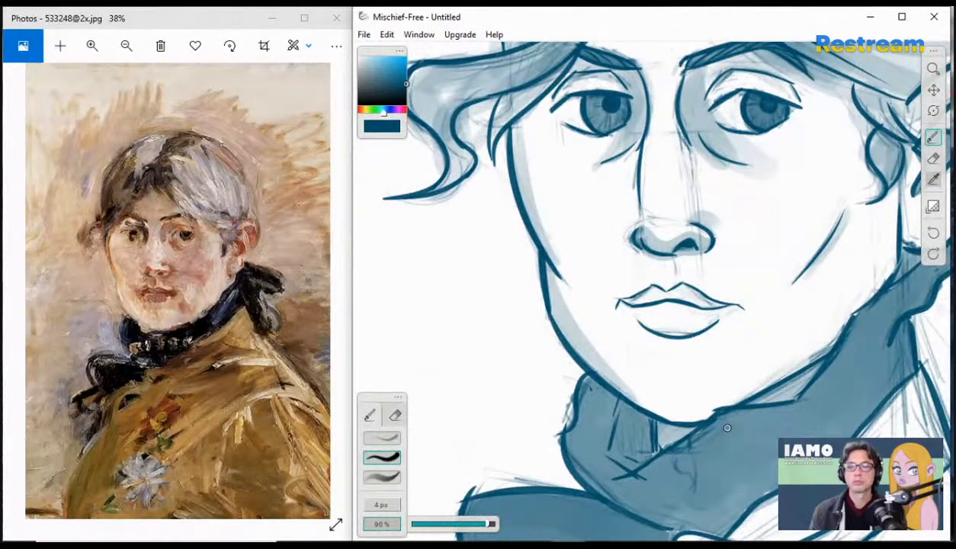
- Shade both lips in layers with the soft shading brush at 4 px and 41% opacity
click(933, 70)
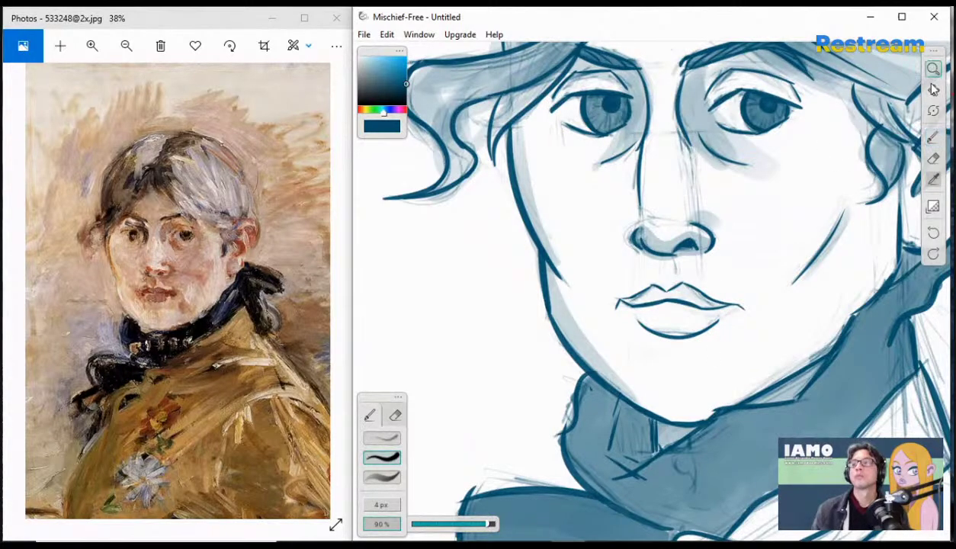
drag(786, 216, 686, 227)
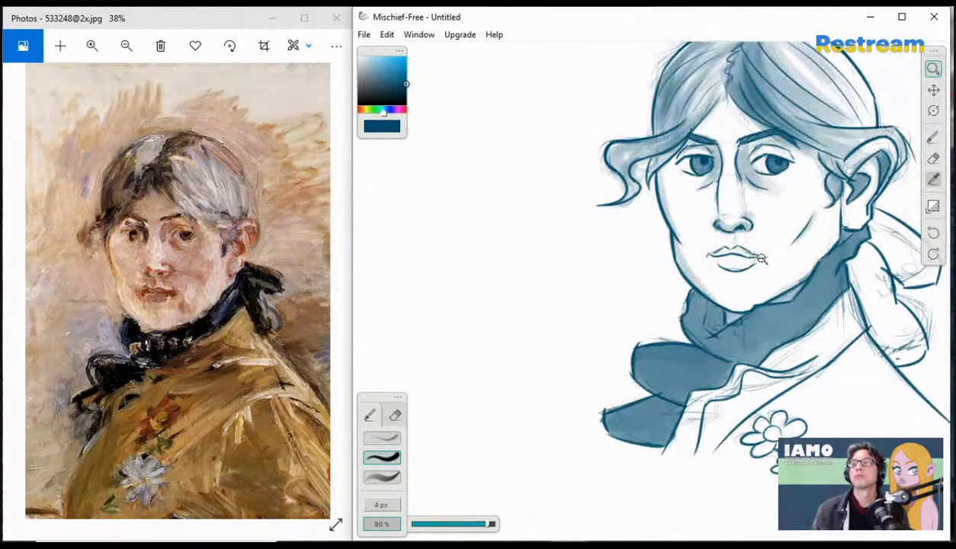
drag(742, 252, 950, 131)
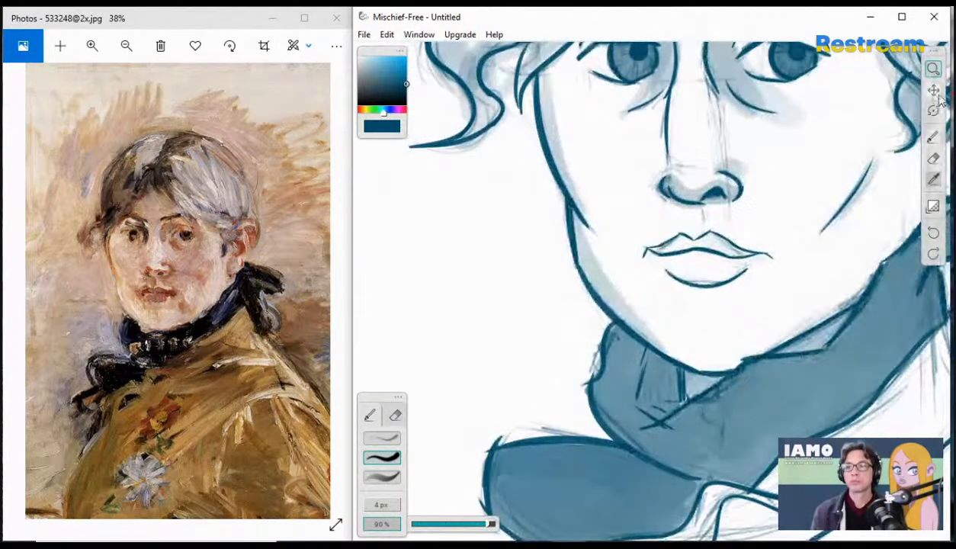
click(754, 220)
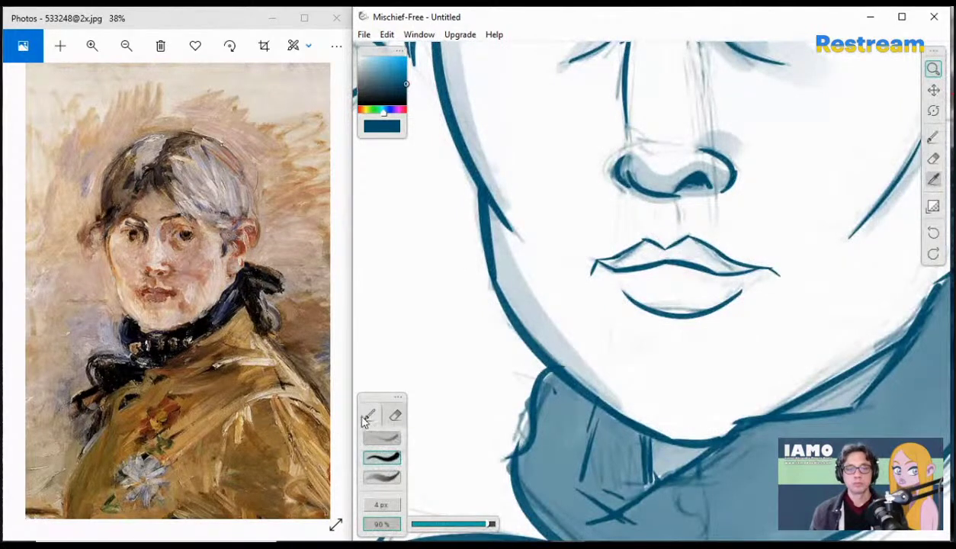
click(382, 477)
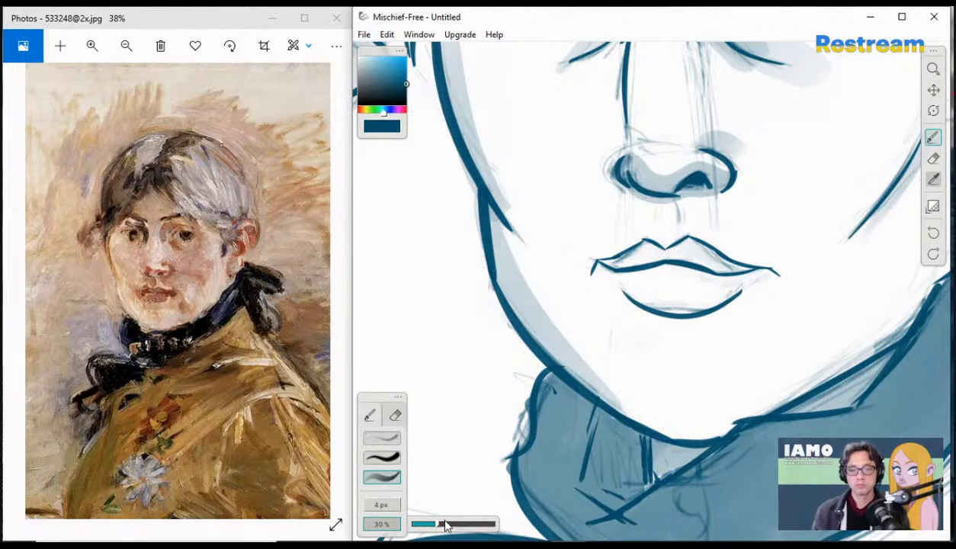
drag(446, 525, 450, 527)
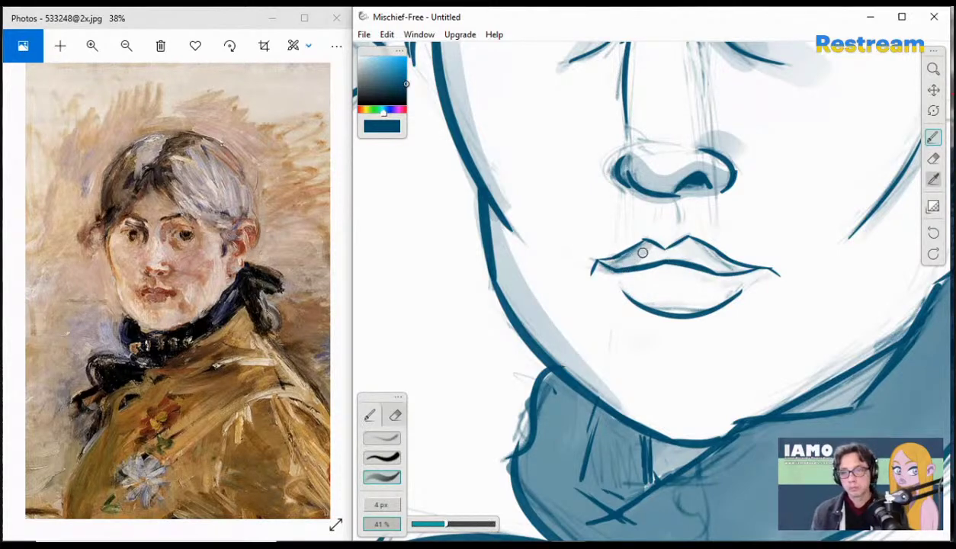
mouse_move(643, 252)
mouse_down()
mouse_move(694, 264)
mouse_move(632, 267)
mouse_move(635, 278)
mouse_move(625, 265)
mouse_move(639, 285)
mouse_move(624, 268)
mouse_move(629, 282)
mouse_move(675, 308)
mouse_move(630, 276)
mouse_move(679, 303)
mouse_move(695, 297)
mouse_move(693, 258)
mouse_move(666, 256)
mouse_move(683, 247)
mouse_move(700, 269)
mouse_move(706, 261)
mouse_move(737, 276)
mouse_move(729, 295)
mouse_move(722, 288)
mouse_move(694, 308)
mouse_move(718, 303)
mouse_up()
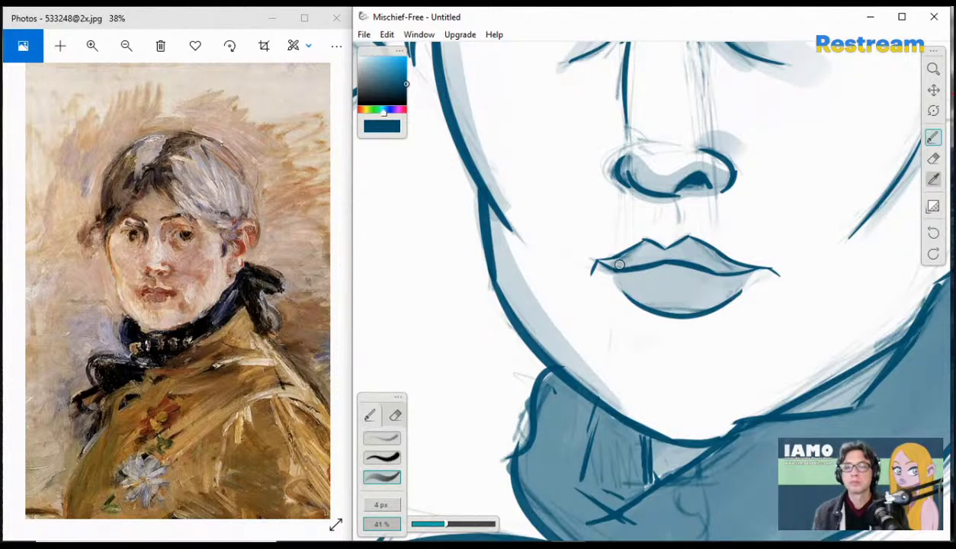
mouse_move(623, 262)
mouse_down()
mouse_move(643, 250)
mouse_move(659, 266)
mouse_move(693, 247)
mouse_move(745, 275)
mouse_move(715, 299)
mouse_move(731, 278)
mouse_move(685, 272)
mouse_move(713, 288)
mouse_move(693, 299)
mouse_move(664, 279)
mouse_move(624, 273)
mouse_move(639, 291)
mouse_move(706, 303)
mouse_up()
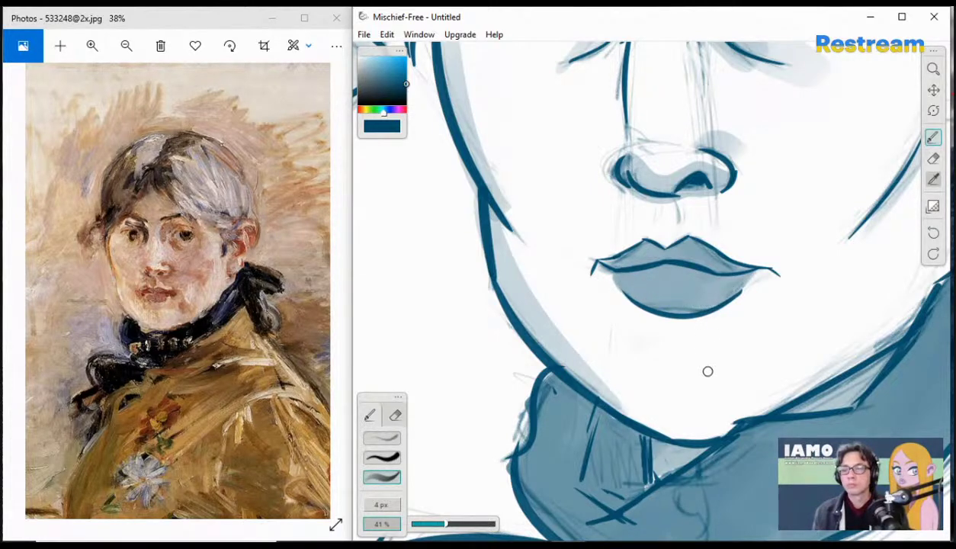
- Lighten the middle of the lower lip with the soft eraser at 51% opacity, enlarging it from 7 to 11 px
click(934, 69)
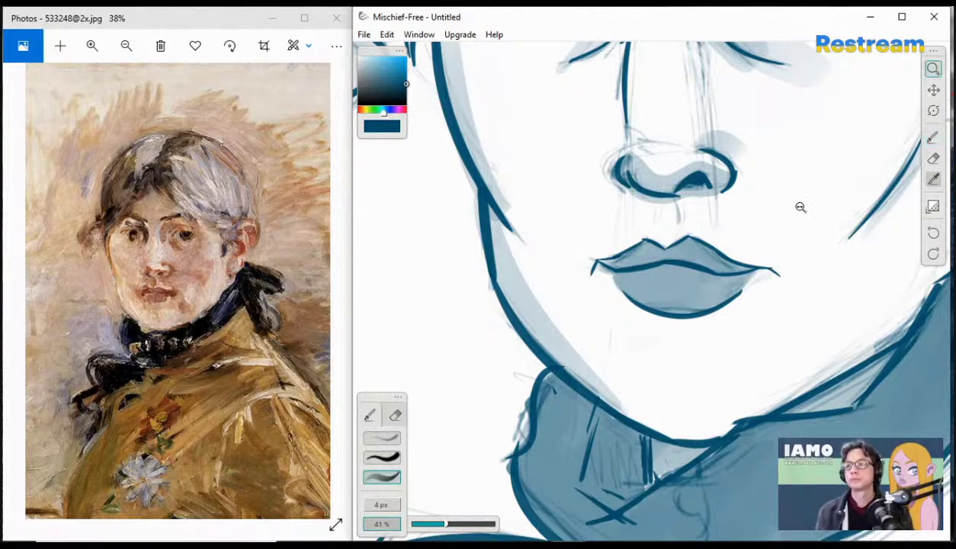
mouse_move(802, 208)
mouse_down()
mouse_move(665, 251)
mouse_move(845, 183)
mouse_move(857, 241)
mouse_up()
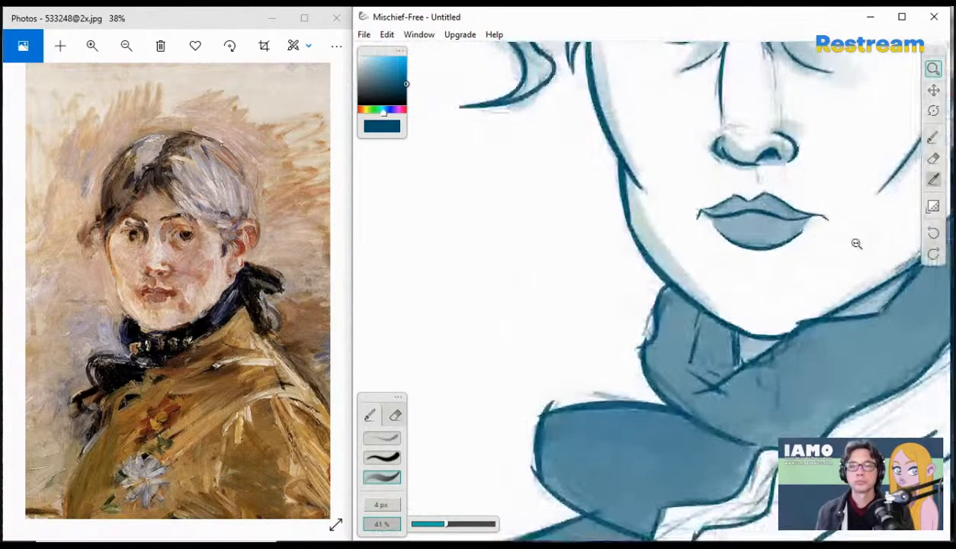
click(395, 415)
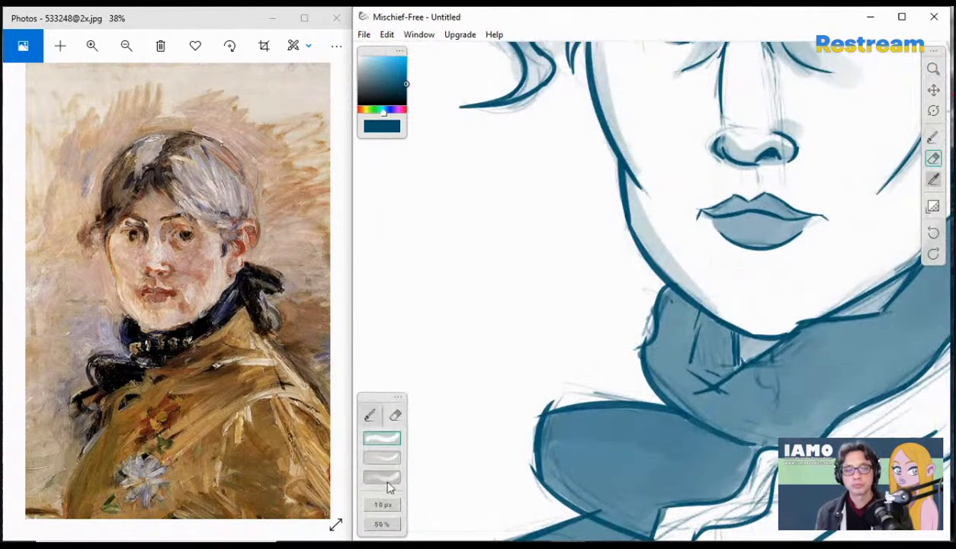
drag(381, 525, 454, 526)
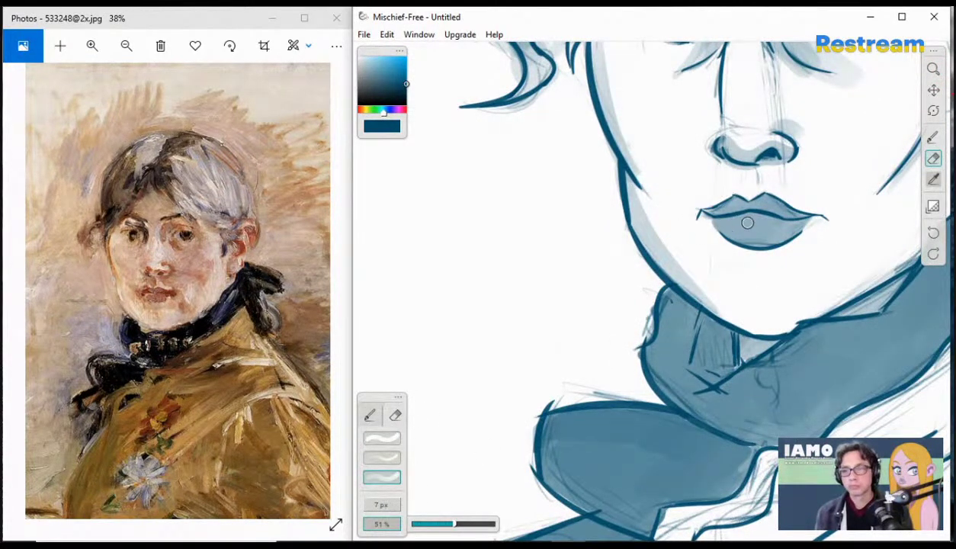
mouse_move(740, 237)
mouse_down()
mouse_move(769, 222)
mouse_move(746, 218)
mouse_move(722, 256)
mouse_up()
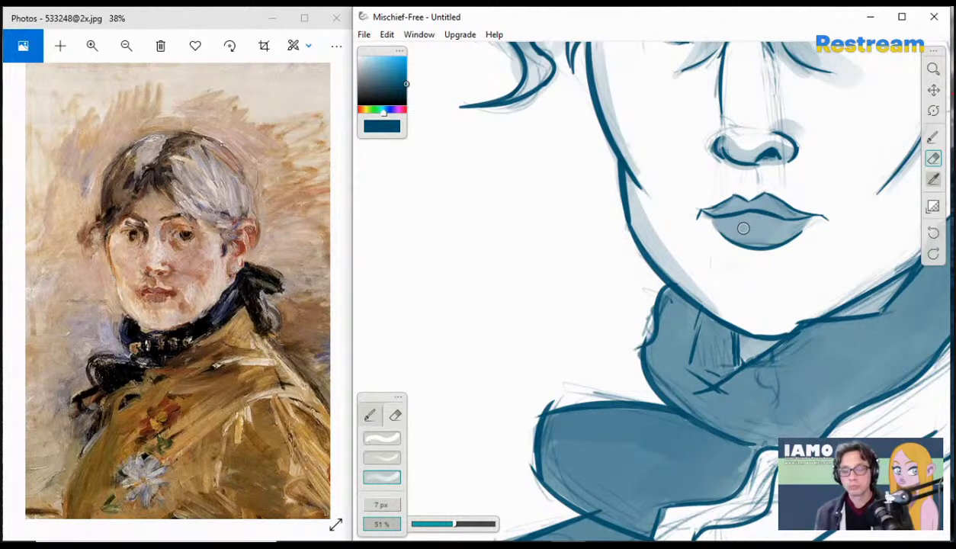
mouse_move(730, 226)
mouse_down()
mouse_move(783, 239)
mouse_move(780, 276)
mouse_move(748, 232)
mouse_move(735, 244)
mouse_move(753, 224)
mouse_move(770, 221)
mouse_move(745, 250)
mouse_move(745, 233)
mouse_move(772, 227)
mouse_up()
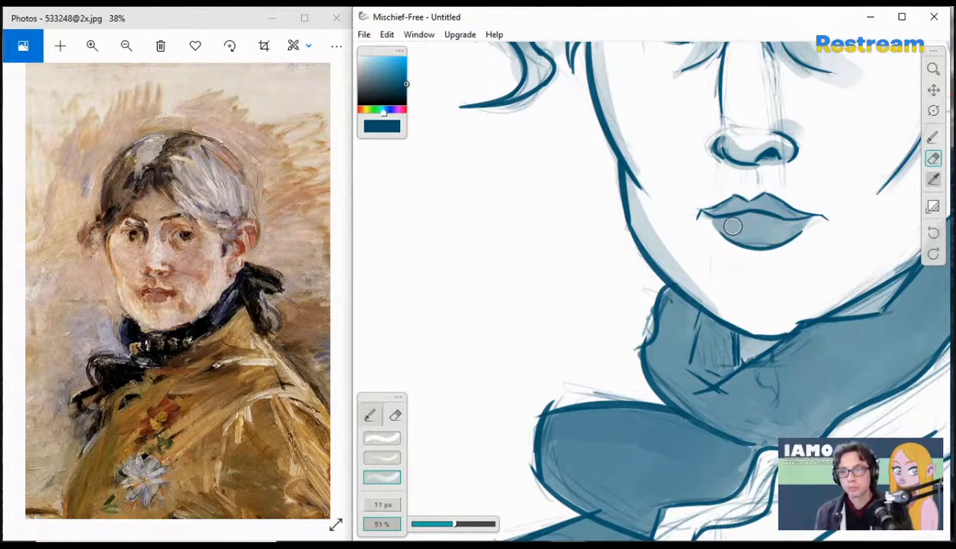
drag(732, 226, 791, 241)
drag(726, 227, 751, 229)
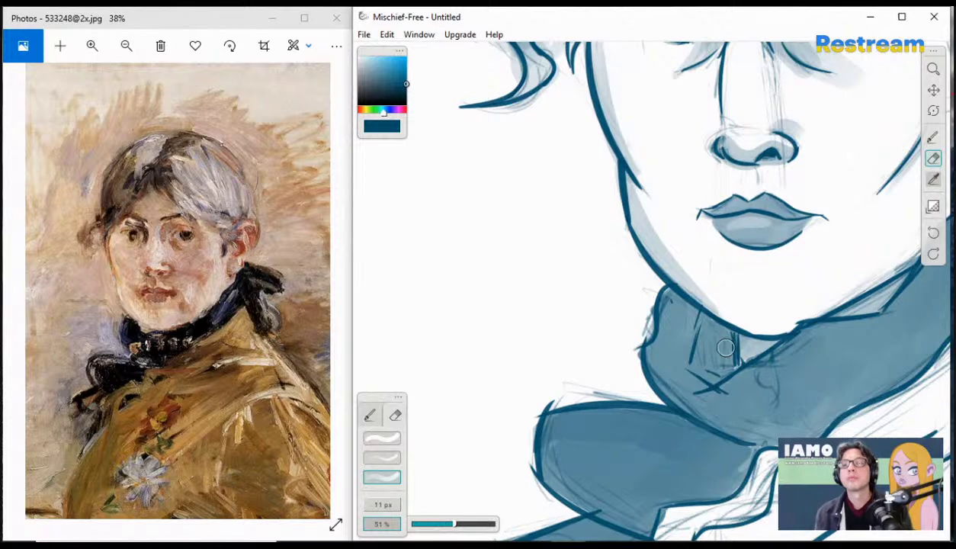
- Sketch light fold lines inside the upper loop of the scarf's bow with the pencil-like brush at 8 px and 90% opacity
click(935, 71)
drag(838, 184, 715, 227)
drag(831, 208, 843, 198)
click(933, 91)
drag(889, 238, 687, 271)
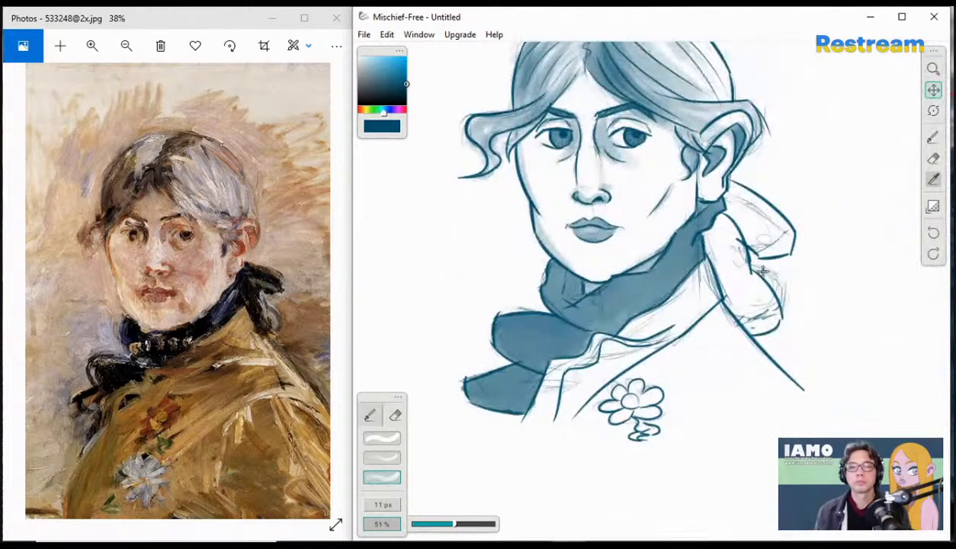
drag(763, 230, 770, 263)
click(935, 138)
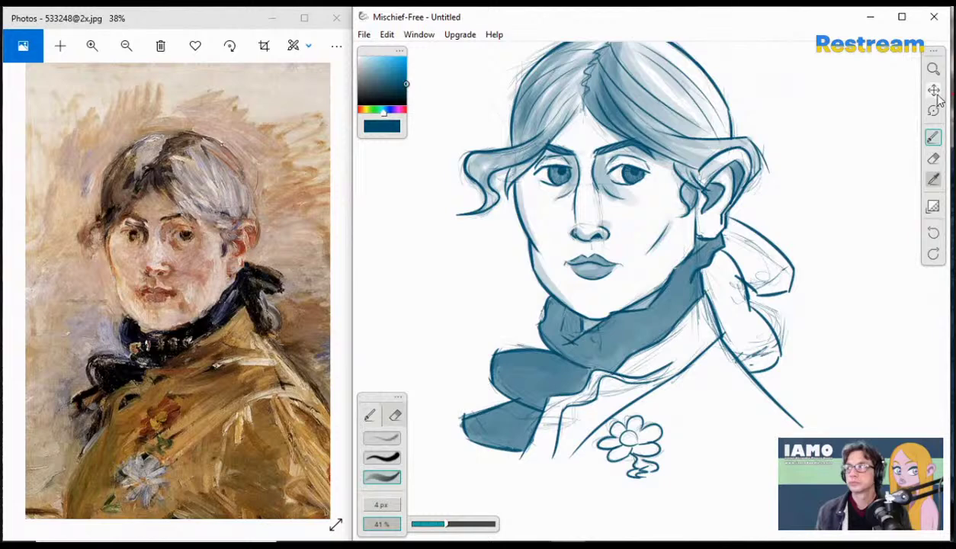
click(936, 162)
click(937, 140)
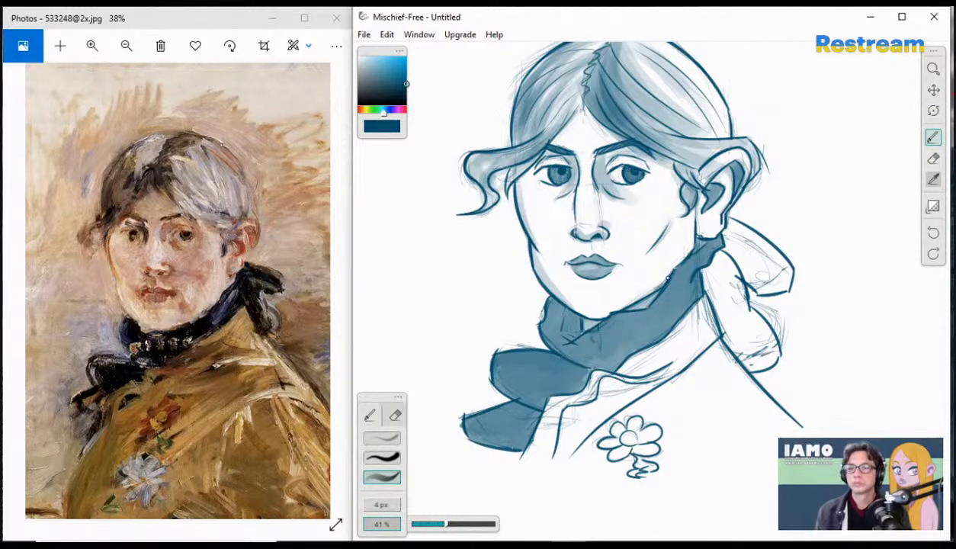
click(386, 440)
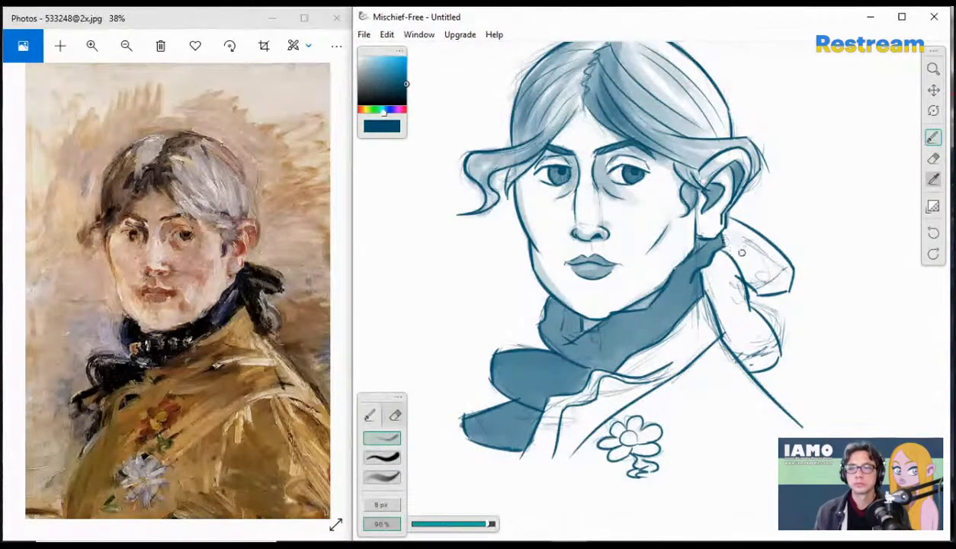
mouse_move(731, 231)
mouse_down()
mouse_move(767, 287)
mouse_move(776, 276)
mouse_up()
drag(766, 228, 725, 284)
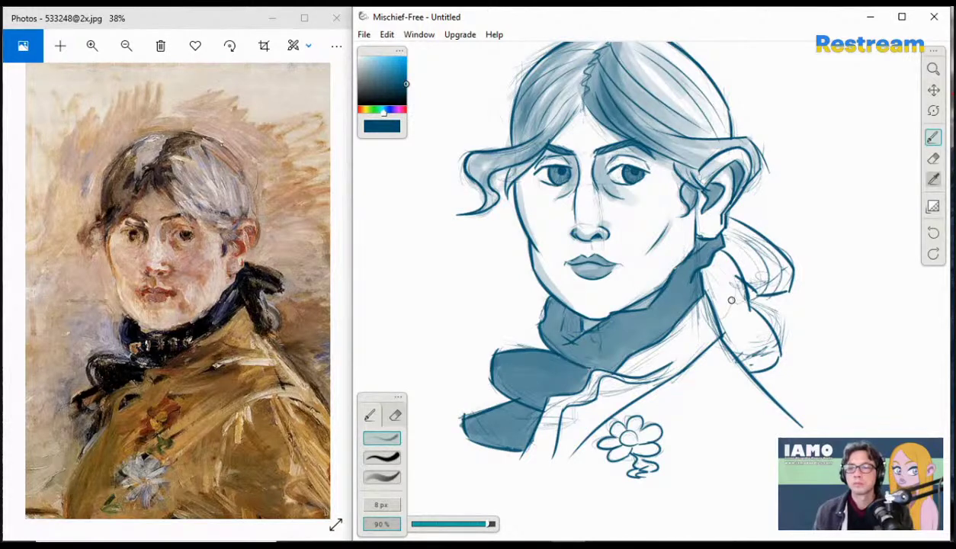
- Sketch fold lines down the lower loop of the scarf's bow at 8 px, undoing unwanted strokes
drag(712, 265, 744, 337)
key(ctrl+z)
mouse_move(705, 260)
mouse_down()
mouse_move(783, 355)
mouse_move(732, 325)
mouse_move(741, 285)
mouse_move(761, 330)
mouse_move(756, 371)
mouse_move(764, 338)
mouse_move(736, 325)
mouse_move(700, 267)
mouse_up()
key(ctrl+z)
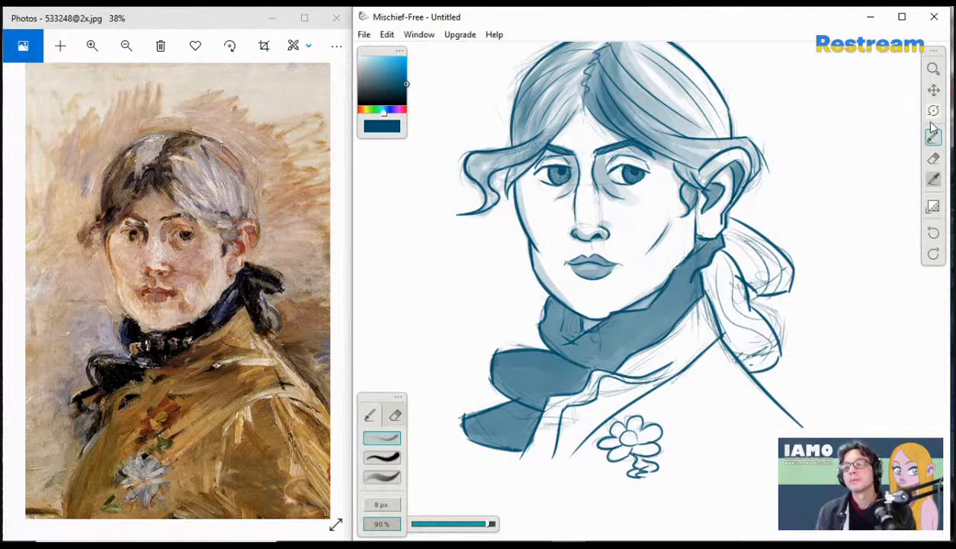
- Ink curved fold lines through the upper loop of the scarf's bow with the ink brush at 4 px and 90% opacity, undoing unwanted strokes
click(395, 506)
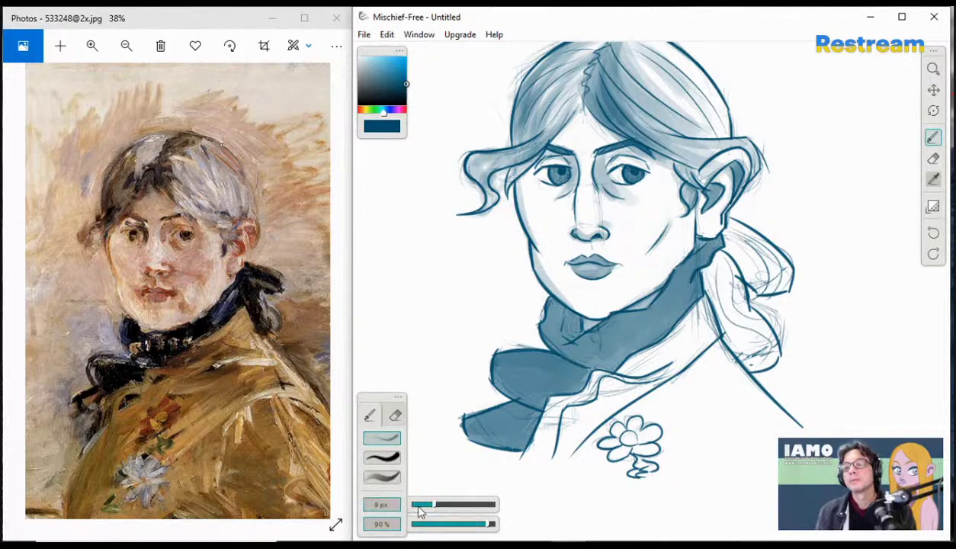
drag(428, 505, 421, 505)
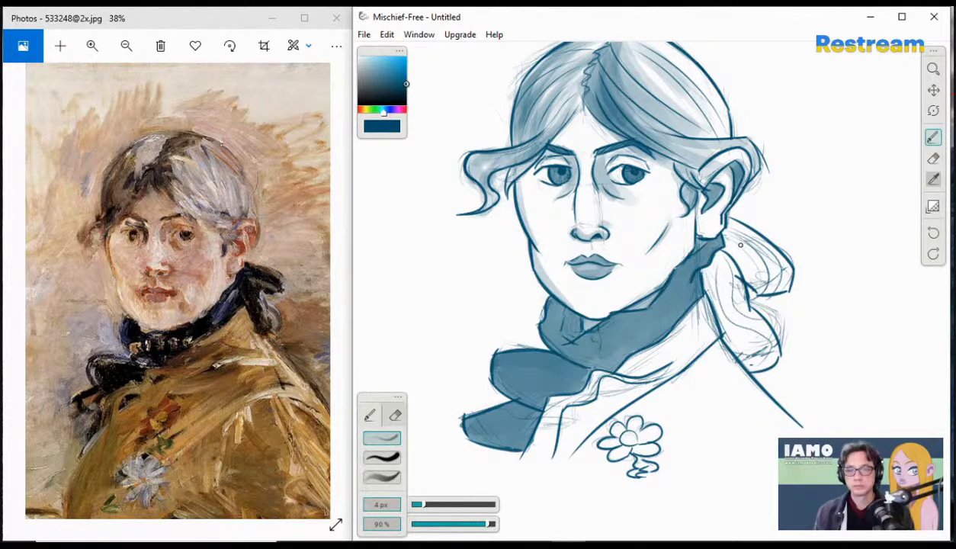
click(381, 456)
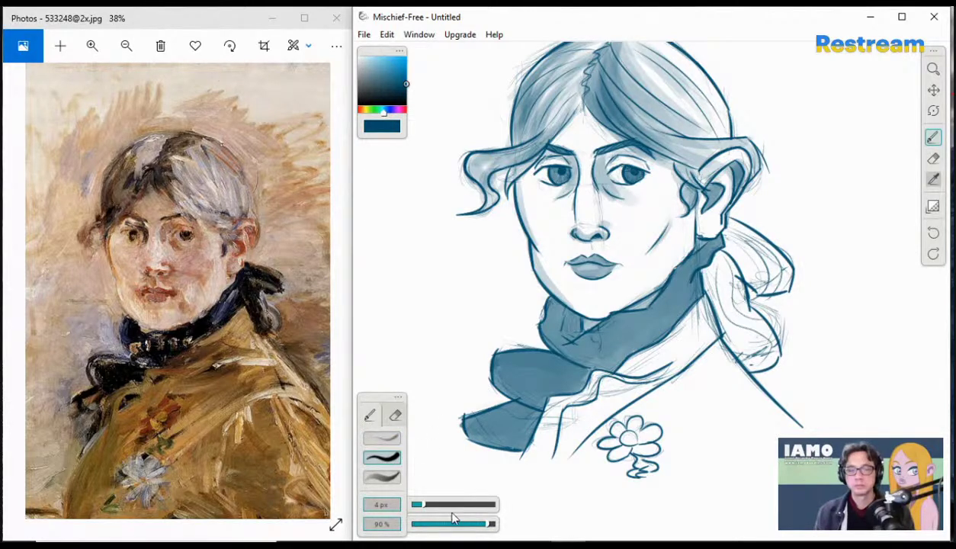
mouse_move(726, 228)
mouse_down()
mouse_move(751, 297)
mouse_move(759, 287)
mouse_up()
key(ctrl+z)
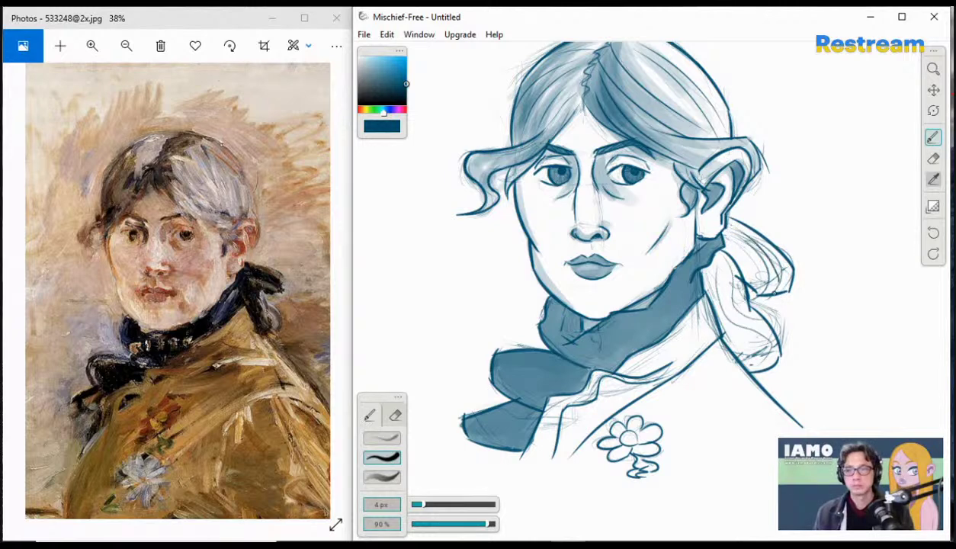
key(ctrl+z)
drag(724, 227, 751, 299)
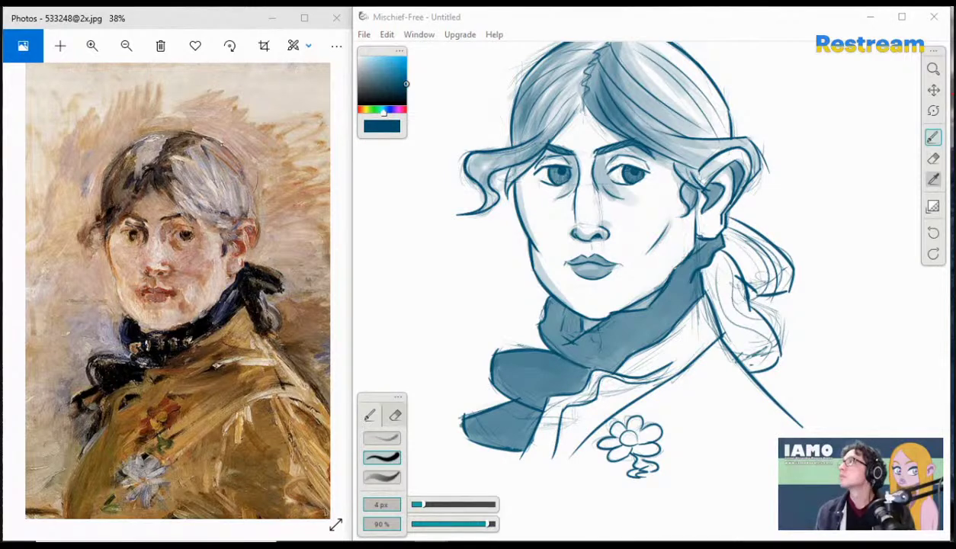
key(ctrl)
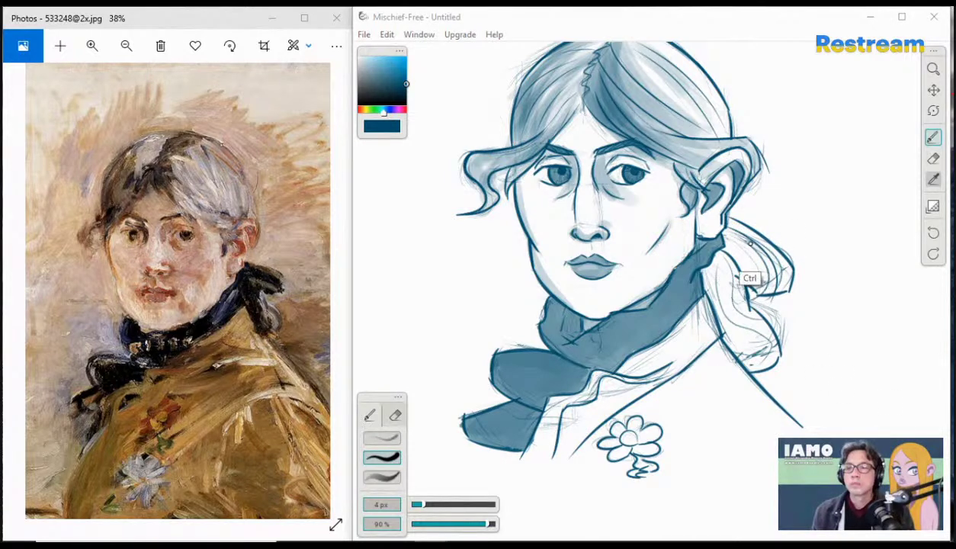
click(796, 28)
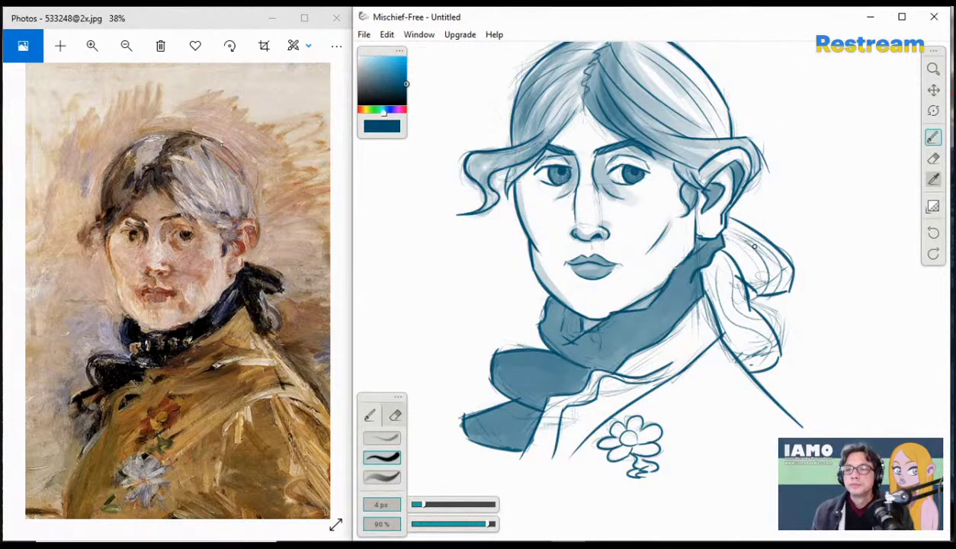
key(ctrl+z)
mouse_move(724, 224)
mouse_down()
mouse_move(761, 288)
mouse_move(756, 297)
mouse_up()
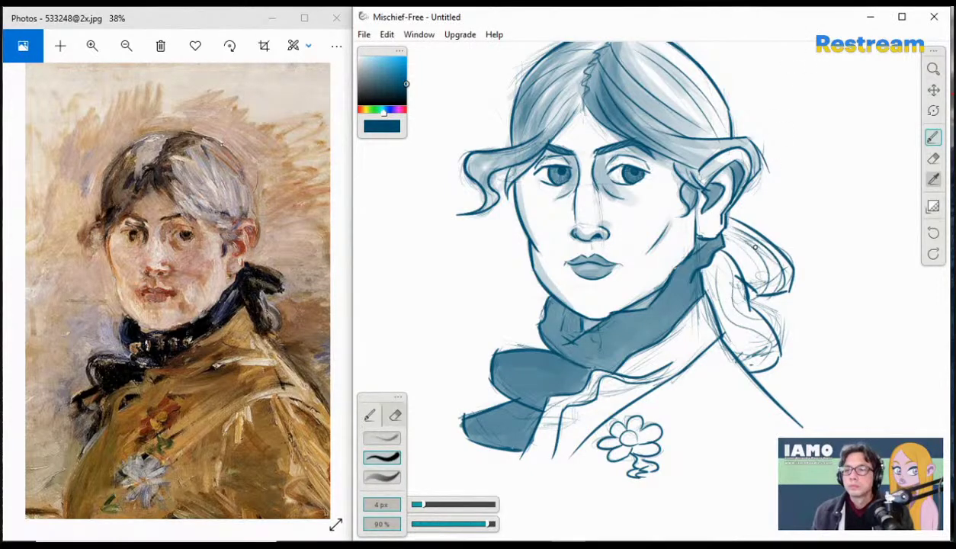
drag(752, 247, 745, 301)
key(ctrl+z)
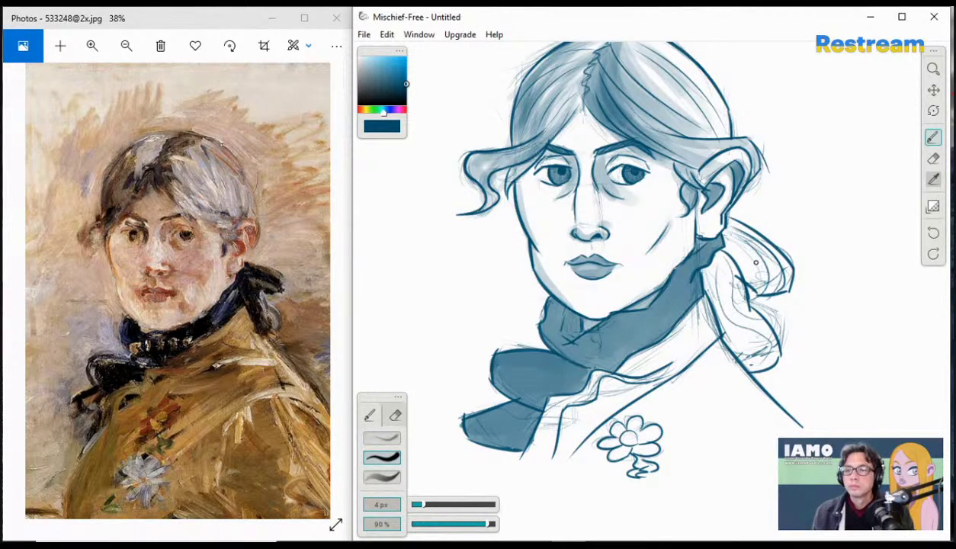
drag(718, 232, 748, 294)
key(ctrl+z)
mouse_move(715, 228)
mouse_down()
mouse_move(769, 298)
mouse_move(745, 240)
mouse_move(761, 296)
mouse_up()
key(ctrl+z)
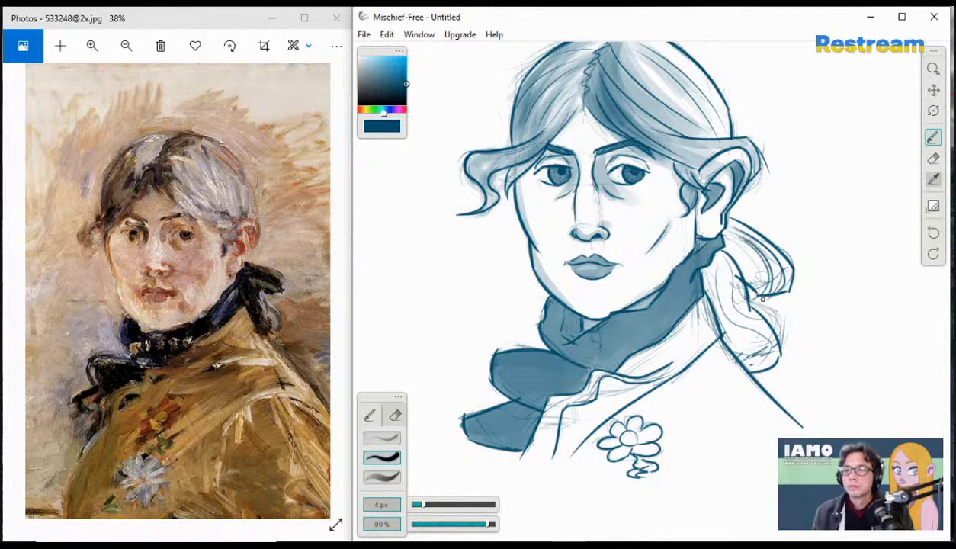
key(ctrl+z)
drag(724, 228, 747, 289)
key(ctrl+z)
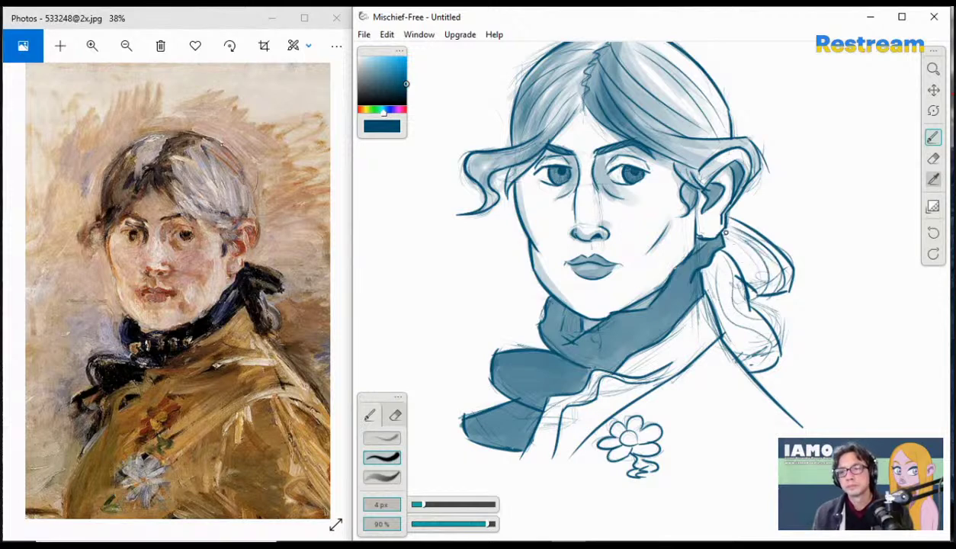
drag(728, 233, 751, 286)
- Ink long fold lines down the lower loop of the scarf's bow at 4 px, undoing strokes that miss the wanted curve
mouse_move(713, 258)
mouse_down()
mouse_move(720, 290)
mouse_move(763, 332)
mouse_move(747, 371)
mouse_move(730, 320)
mouse_move(748, 363)
mouse_up()
key(ctrl+z)
key(ctrl+z)
drag(716, 261, 751, 367)
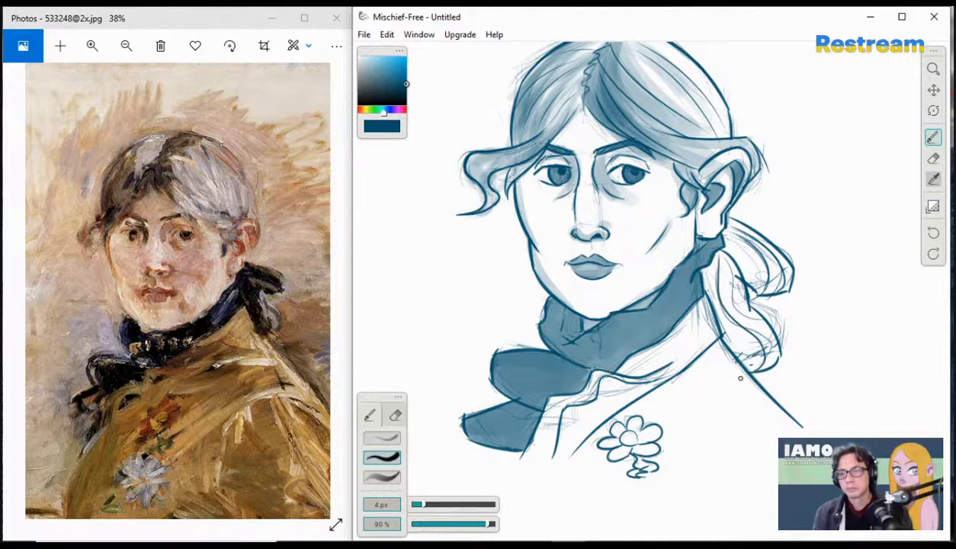
drag(717, 253, 751, 326)
key(ctrl+z)
drag(716, 256, 751, 331)
key(ctrl+z)
drag(715, 245, 719, 283)
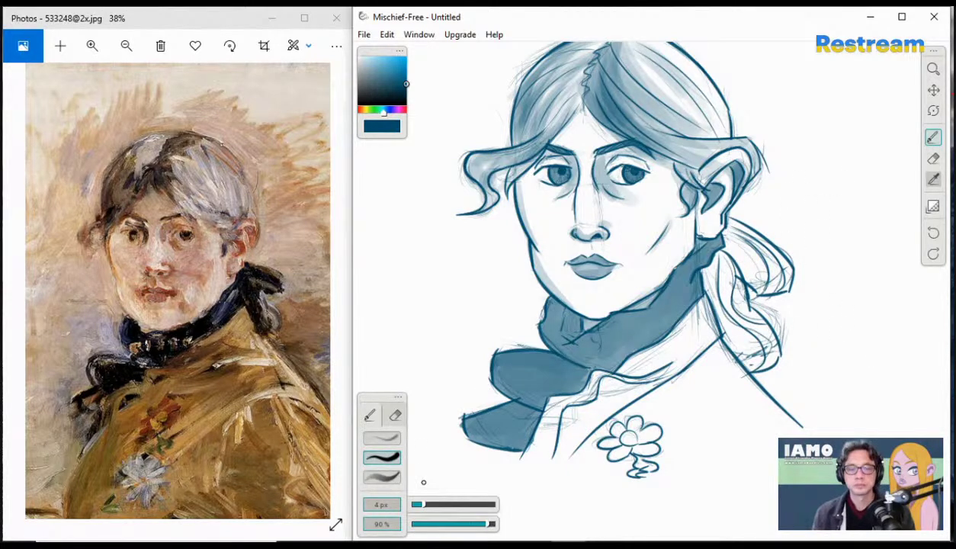
- Shade both loops of the scarf's bow with the soft shading brush at 10 px and 41% opacity
click(381, 476)
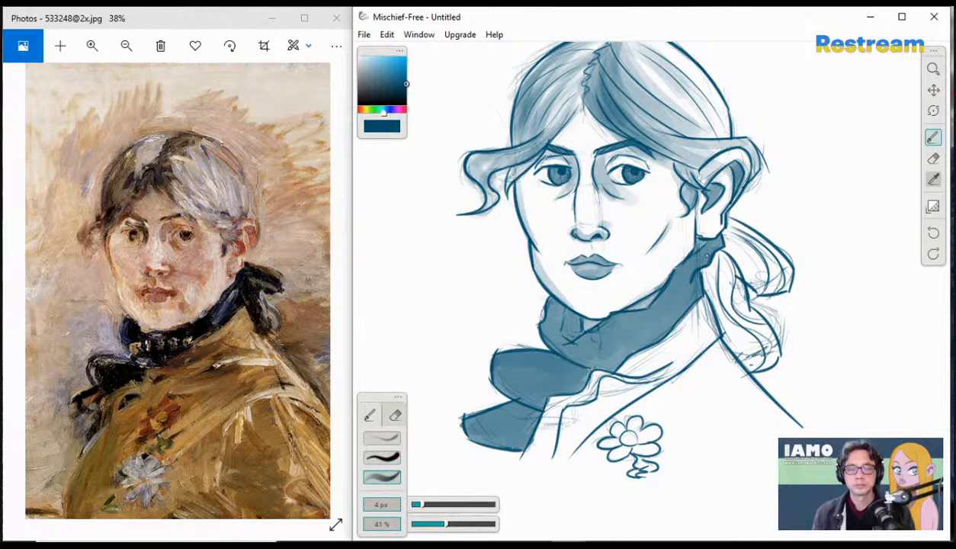
key(])
key(])
key(])
key(])
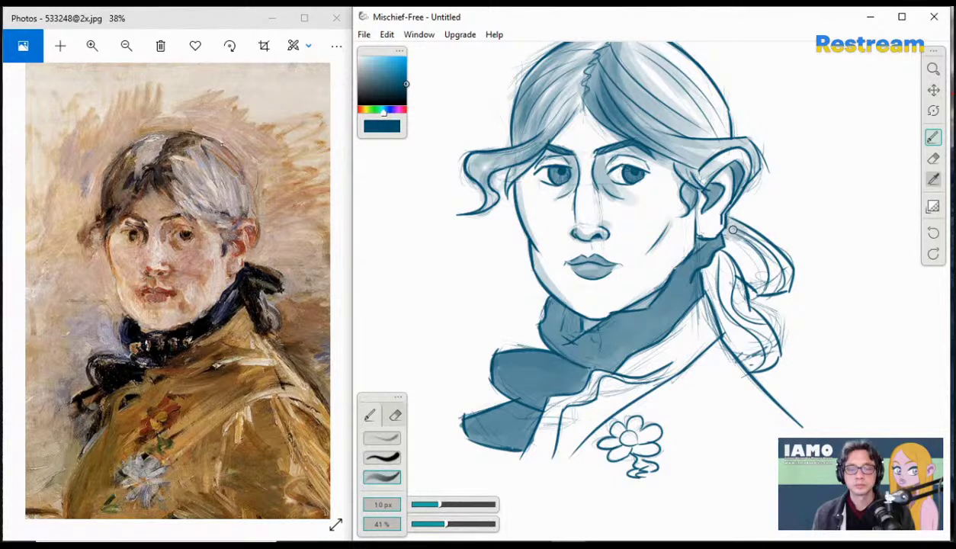
mouse_move(727, 230)
mouse_down()
mouse_move(775, 267)
mouse_move(729, 235)
mouse_move(762, 288)
mouse_move(787, 286)
mouse_move(751, 242)
mouse_move(788, 275)
mouse_move(721, 253)
mouse_move(730, 286)
mouse_move(722, 262)
mouse_move(708, 271)
mouse_move(738, 341)
mouse_move(763, 363)
mouse_move(729, 274)
mouse_move(739, 318)
mouse_move(730, 274)
mouse_move(744, 327)
mouse_move(771, 354)
mouse_up()
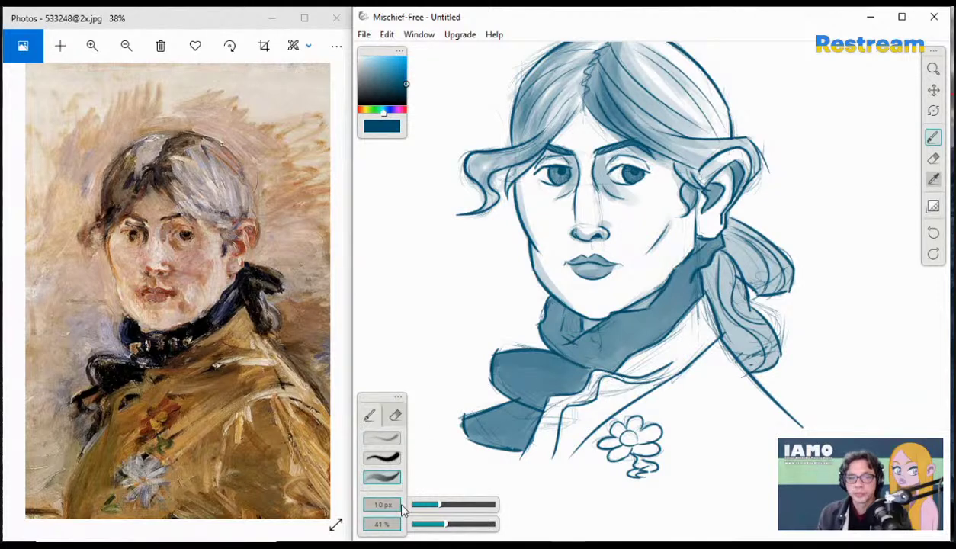
- Darken the folds and inner edges of both bow loops with the soft shading brush at 5 px and 41% opacity
key(bracketleft)
key(bracketleft)
key(bracketleft)
key(bracketleft)
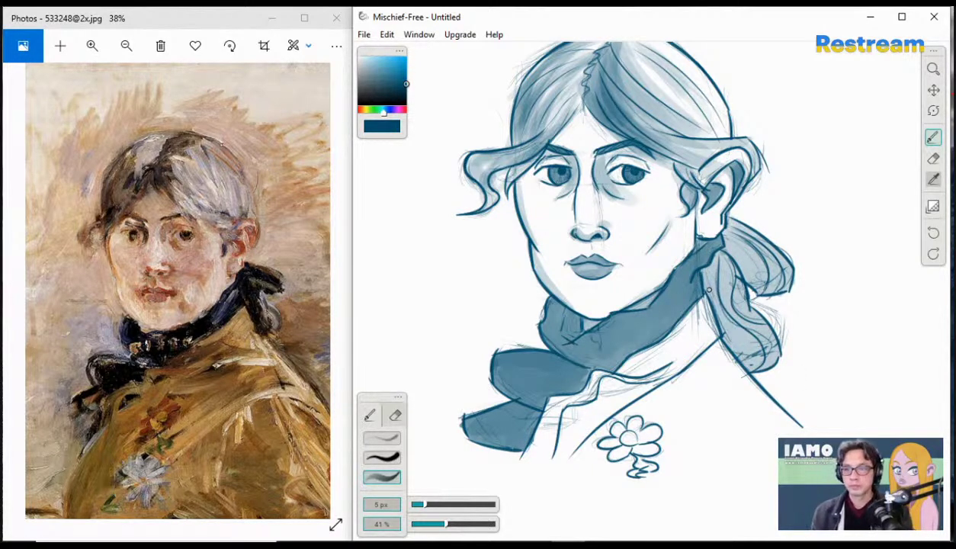
mouse_move(709, 281)
mouse_down()
mouse_move(735, 268)
mouse_move(765, 344)
mouse_up()
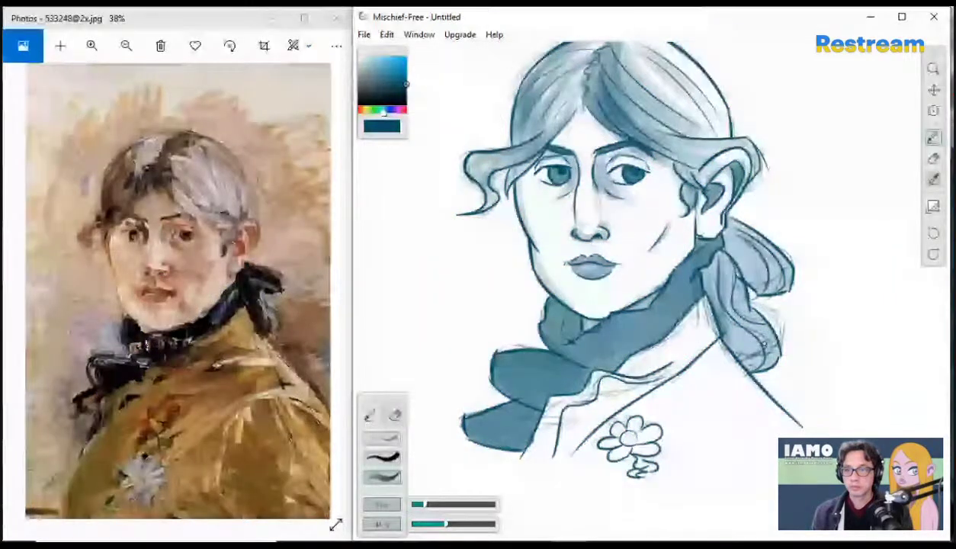
drag(707, 265, 736, 352)
drag(709, 276, 739, 348)
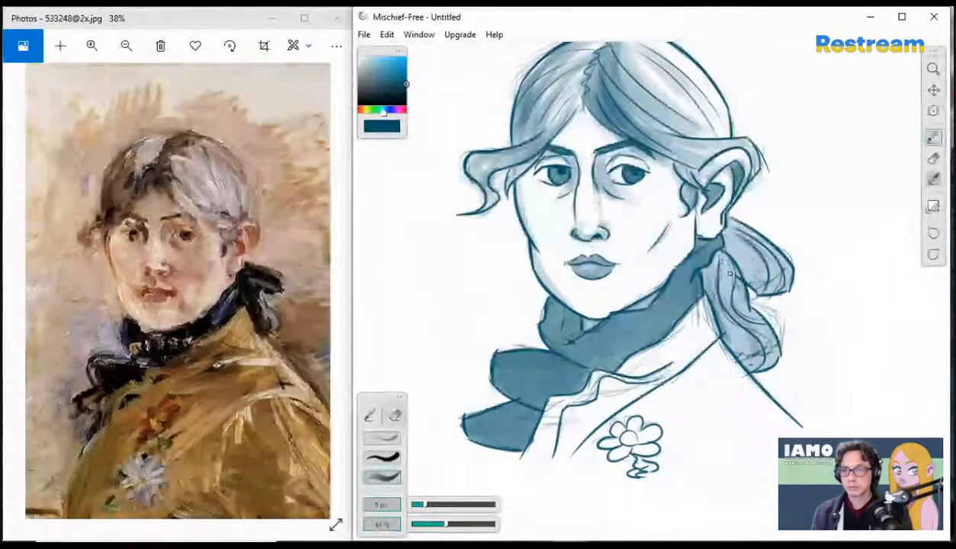
drag(732, 261, 749, 313)
drag(729, 242, 755, 291)
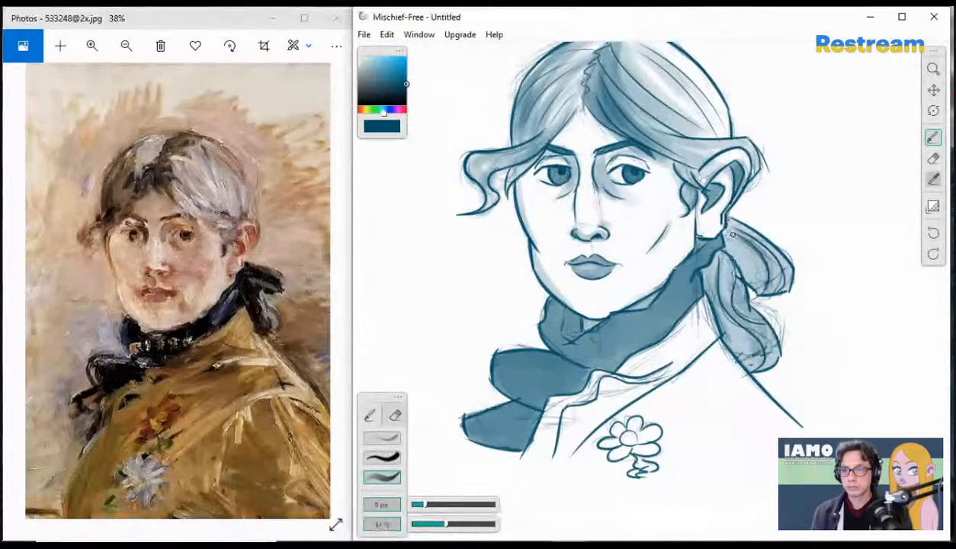
mouse_move(723, 238)
mouse_down()
mouse_move(750, 282)
mouse_move(737, 360)
mouse_up()
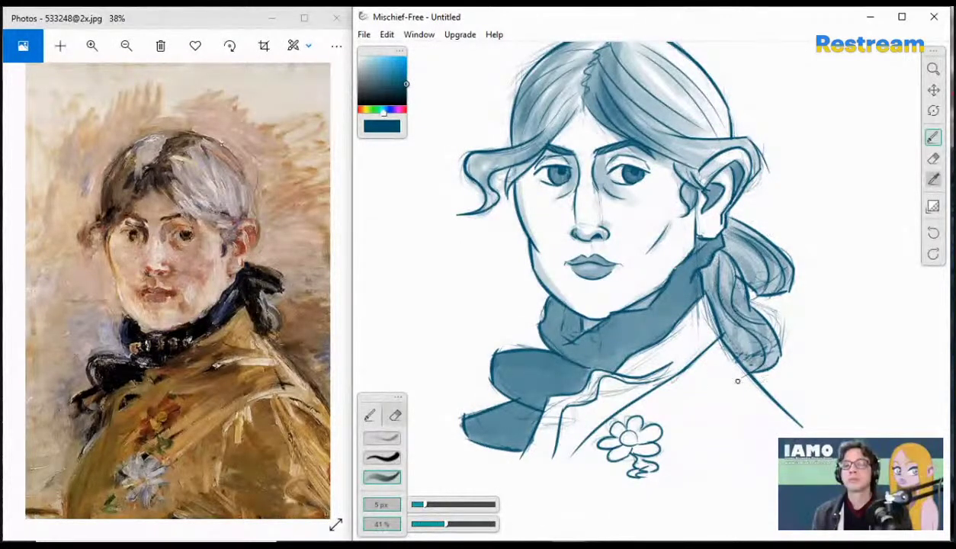
drag(721, 278, 730, 339)
drag(725, 234, 743, 288)
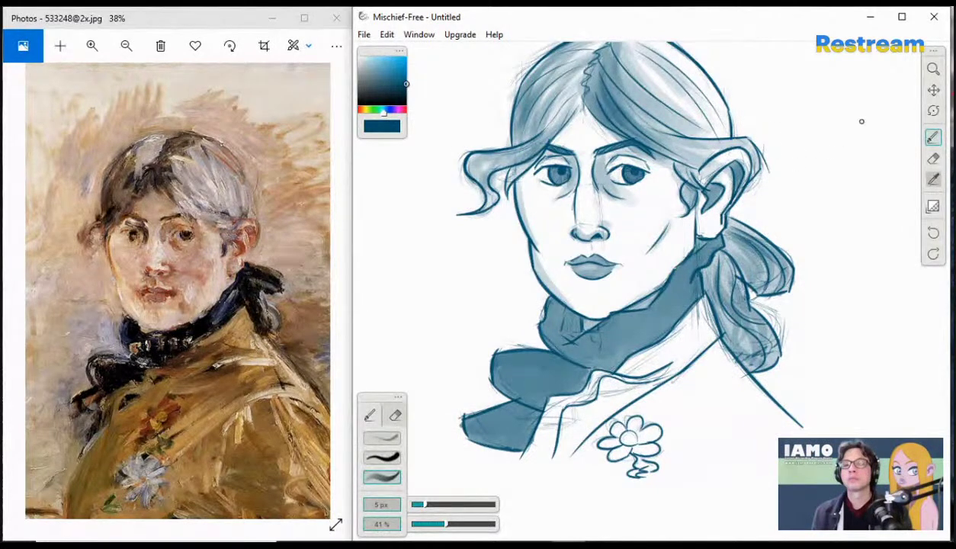
- Deepen the shading of the hair left of the parting with the soft brush enlarged to 12 px, undoing unwanted strokes
click(933, 69)
mouse_move(817, 124)
mouse_down()
mouse_move(786, 149)
mouse_move(811, 127)
mouse_up()
click(933, 137)
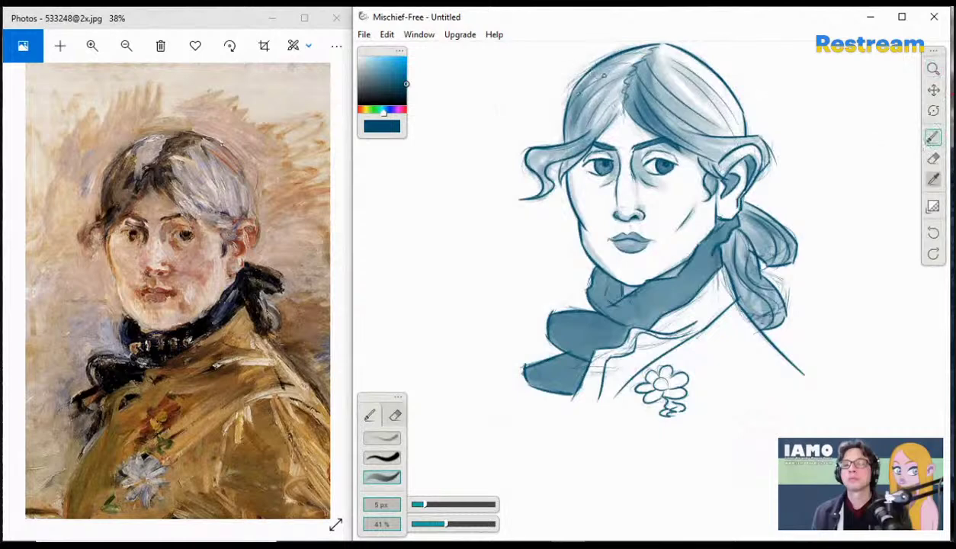
drag(613, 53, 562, 91)
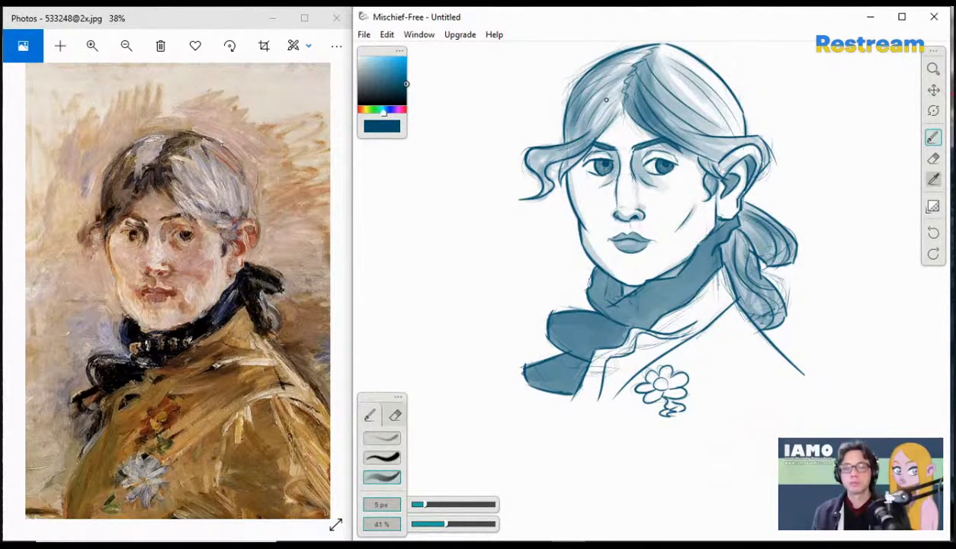
key(bracketright)
key(bracketright)
key(bracketright)
mouse_move(621, 62)
mouse_down()
mouse_move(554, 128)
mouse_move(585, 128)
mouse_up()
drag(586, 68, 561, 136)
key(ctrl+z)
mouse_move(603, 60)
mouse_down()
mouse_move(562, 125)
mouse_move(573, 89)
mouse_move(558, 128)
mouse_up()
key(ctrl+z)
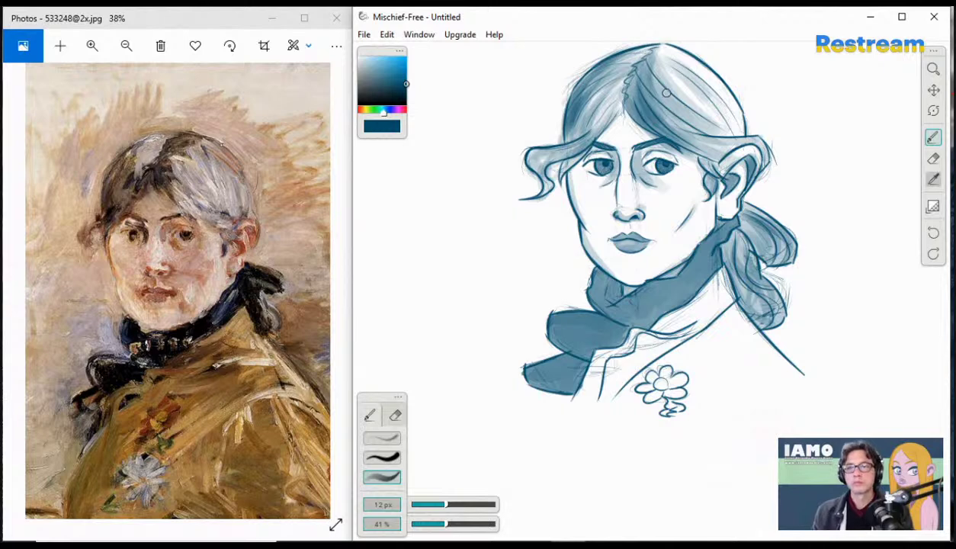
- Darken the hair sweeping from the parting to the ear and the loose strands beside the face at 12 px and 41% opacity
drag(633, 94, 697, 153)
key(ctrl+z)
drag(635, 118, 719, 164)
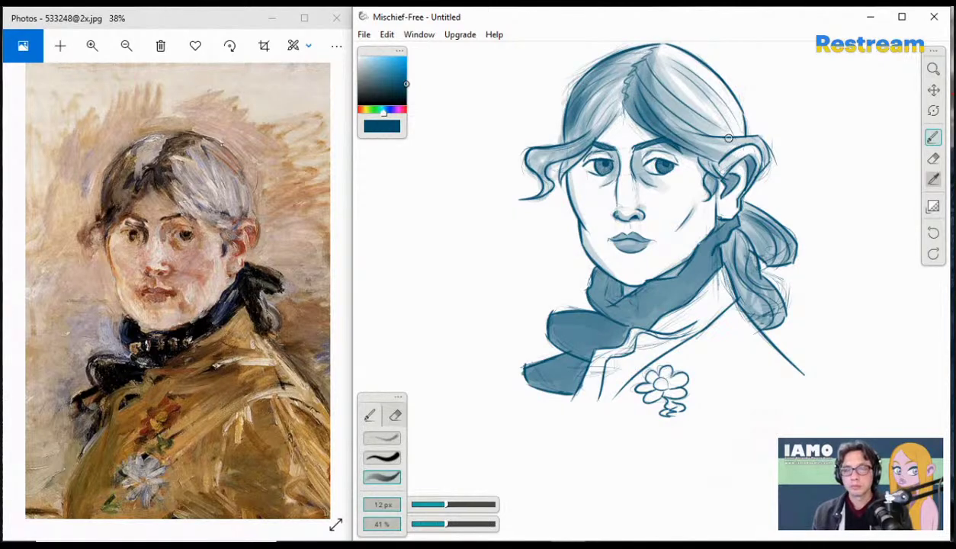
drag(602, 113, 541, 155)
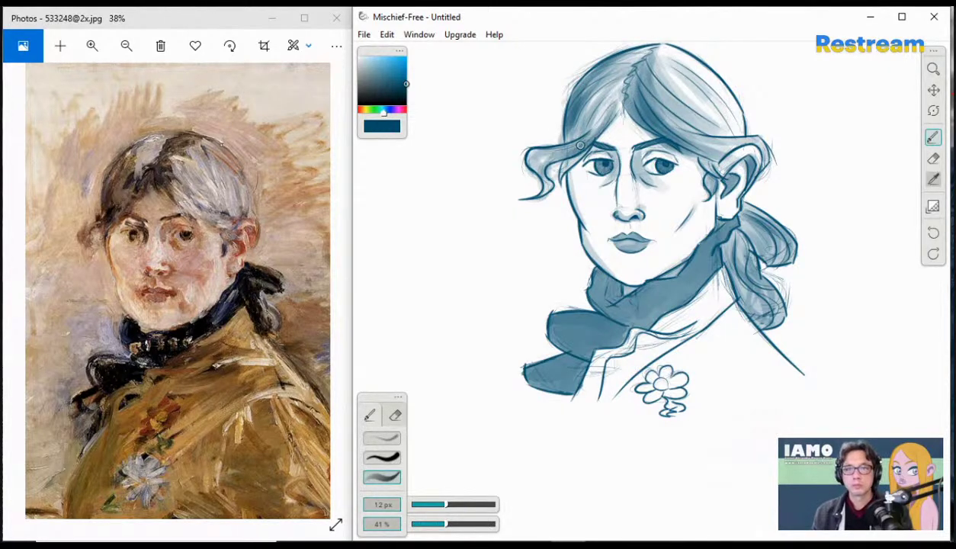
key(ctrl+z)
mouse_move(604, 117)
mouse_down()
mouse_move(538, 190)
mouse_move(569, 154)
mouse_move(544, 164)
mouse_move(559, 196)
mouse_move(547, 169)
mouse_move(575, 156)
mouse_move(565, 167)
mouse_move(575, 197)
mouse_up()
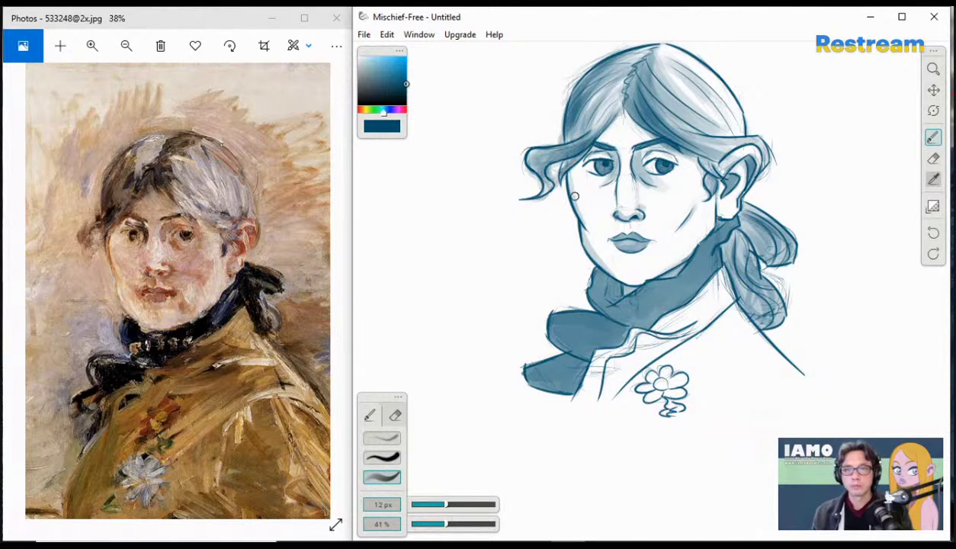
drag(714, 182, 711, 191)
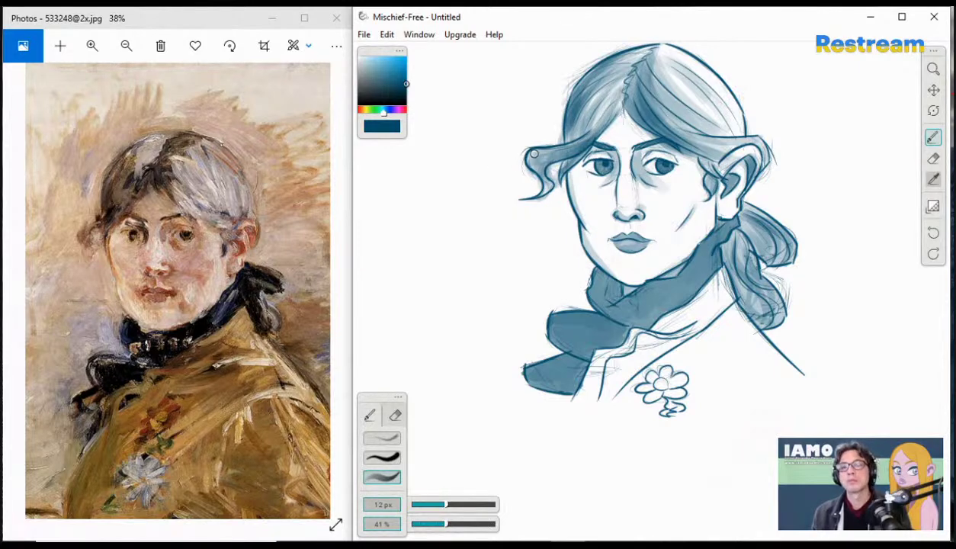
mouse_move(535, 154)
mouse_down()
mouse_move(552, 188)
mouse_move(546, 176)
mouse_move(534, 197)
mouse_up()
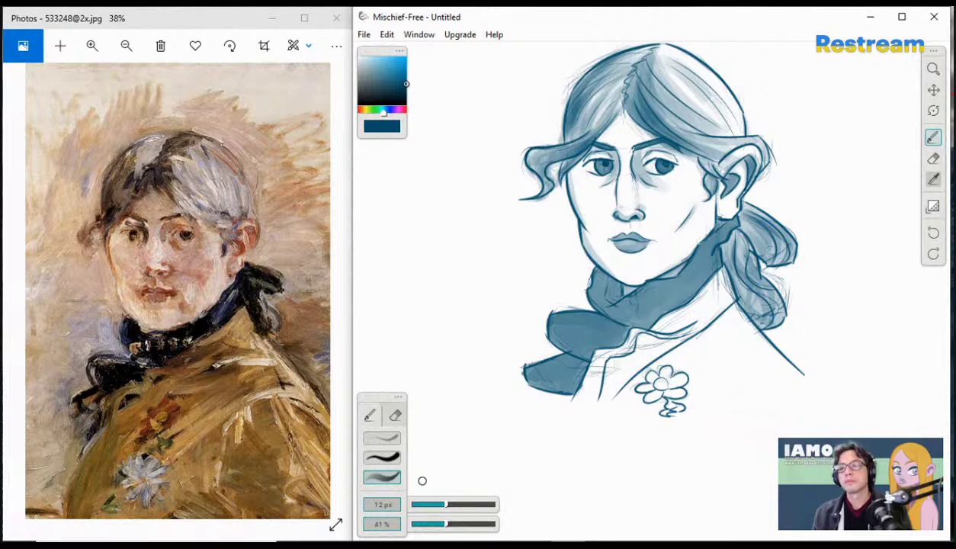
- Fill the jacket and its collar with a light tone around the flower, using the soft shading brush at 16 px and 25% opacity
mouse_move(448, 525)
mouse_down()
mouse_move(434, 525)
mouse_move(442, 528)
mouse_up()
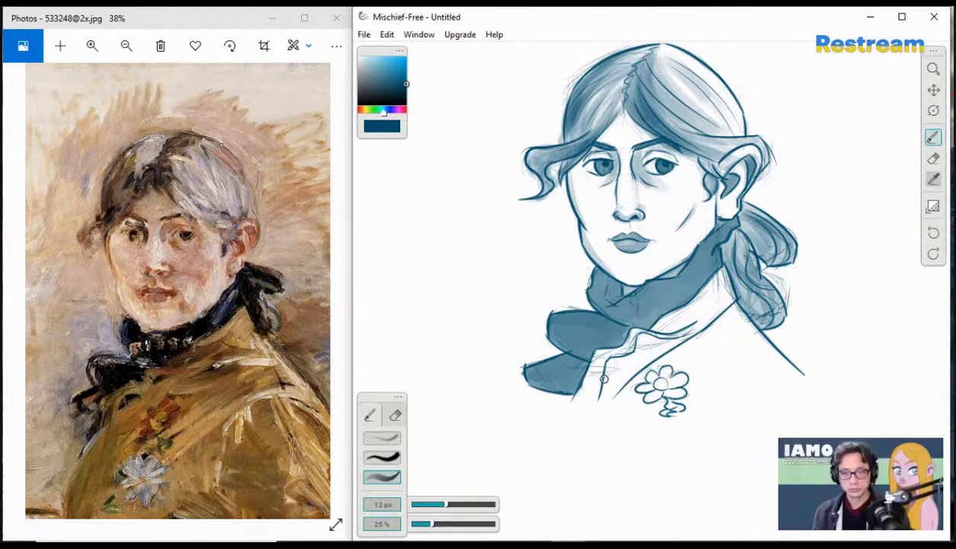
key(ctrl+z)
key(])
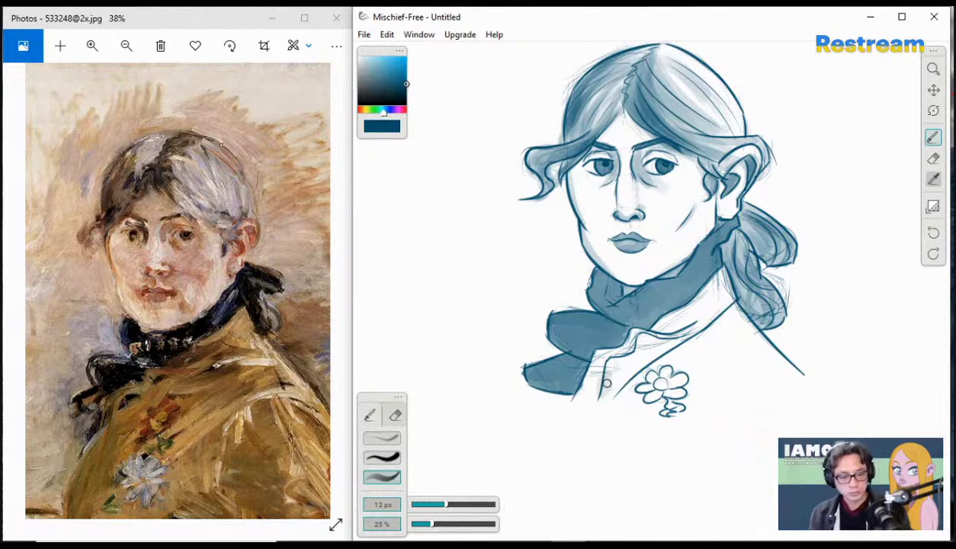
key(bracketright)
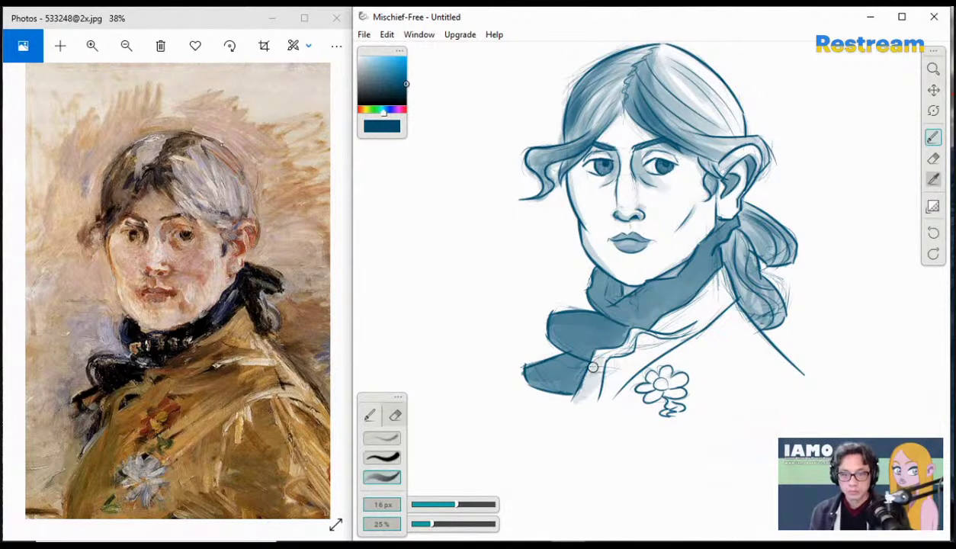
mouse_move(612, 377)
mouse_down()
mouse_move(597, 399)
mouse_move(603, 381)
mouse_move(616, 389)
mouse_move(632, 372)
mouse_move(694, 414)
mouse_move(622, 373)
mouse_move(611, 355)
mouse_move(640, 350)
mouse_move(731, 394)
mouse_move(718, 342)
mouse_move(760, 364)
mouse_move(684, 375)
mouse_up()
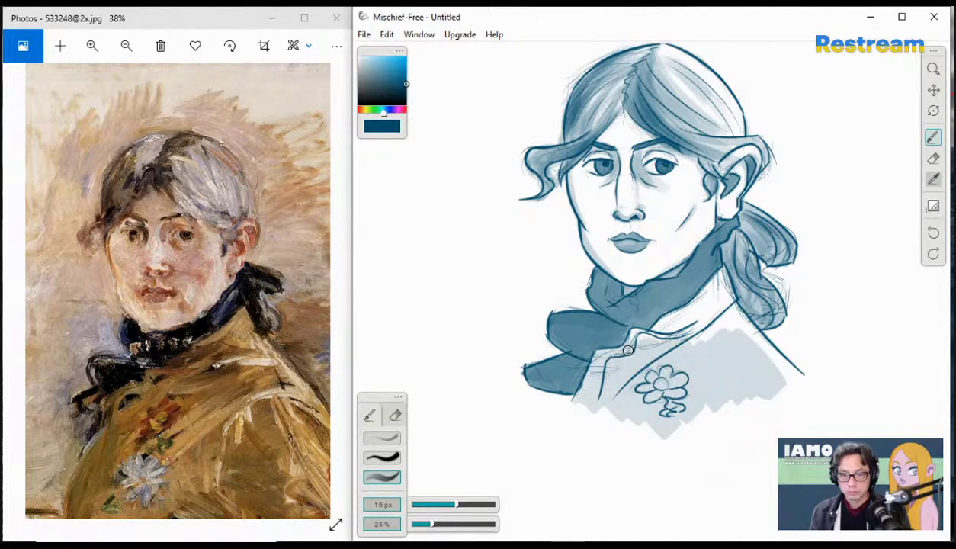
mouse_move(616, 343)
mouse_down()
mouse_move(620, 332)
mouse_move(658, 340)
mouse_move(638, 326)
mouse_move(667, 321)
mouse_move(705, 341)
mouse_move(680, 318)
mouse_move(705, 268)
mouse_move(721, 309)
mouse_move(703, 312)
mouse_move(696, 280)
mouse_move(774, 378)
mouse_move(749, 355)
mouse_move(747, 344)
mouse_move(794, 386)
mouse_up()
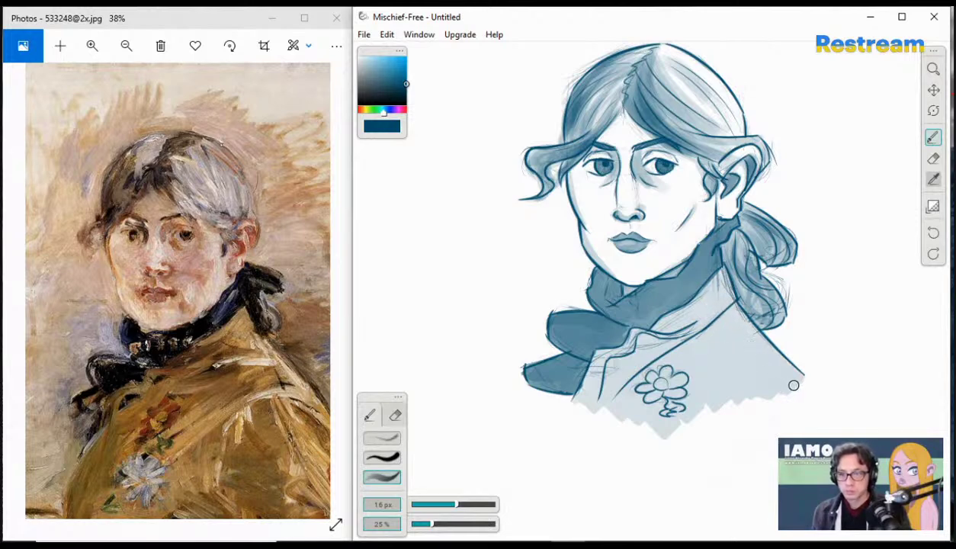
- Even out the jacket's light tone between the shoulder and the flower with the soft shading brush at 16 px and 25% opacity
mouse_move(721, 379)
mouse_down()
mouse_move(710, 399)
mouse_move(659, 385)
mouse_up()
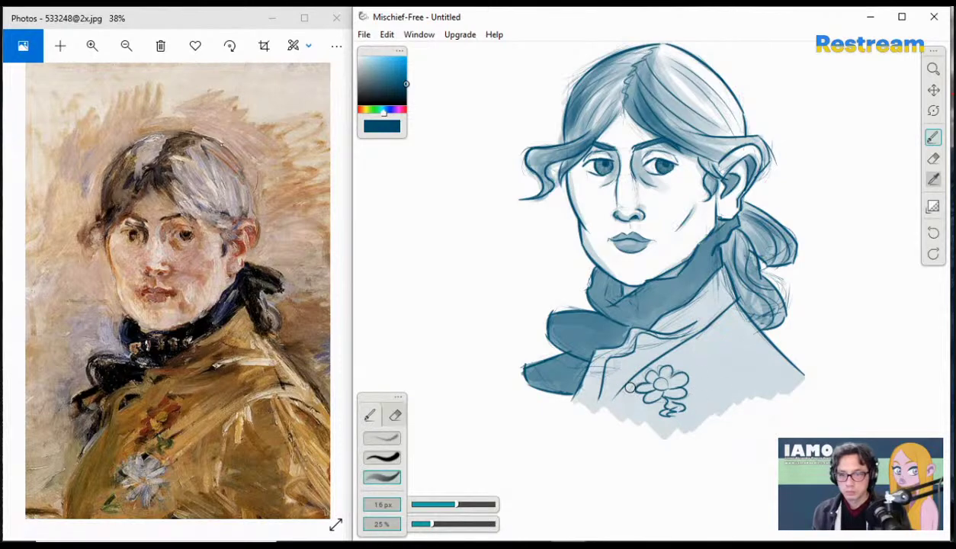
click(389, 456)
click(390, 479)
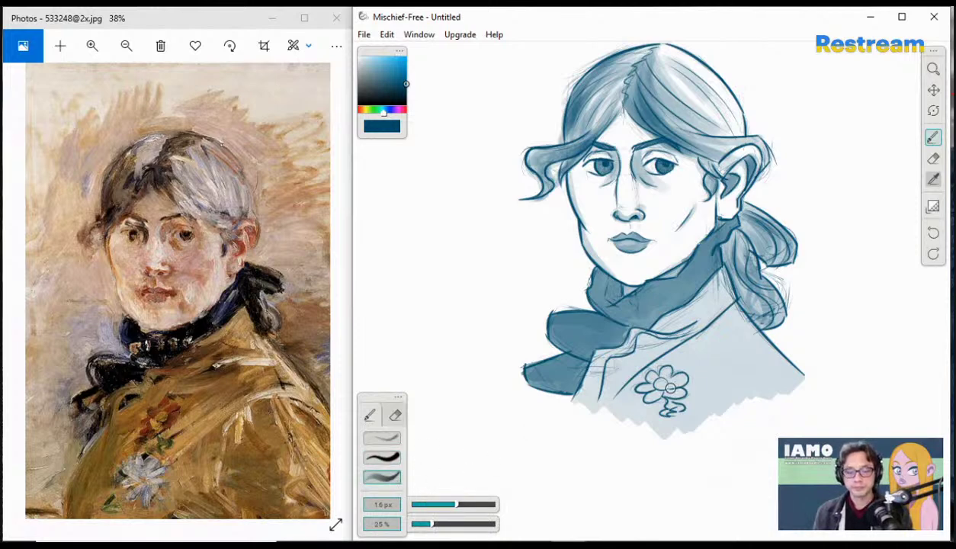
- Shade the flower's petals in a mid tone around its light centre, using the soft shading brush at 6 px and 49% opacity
key(])
key(])
key(])
key(])
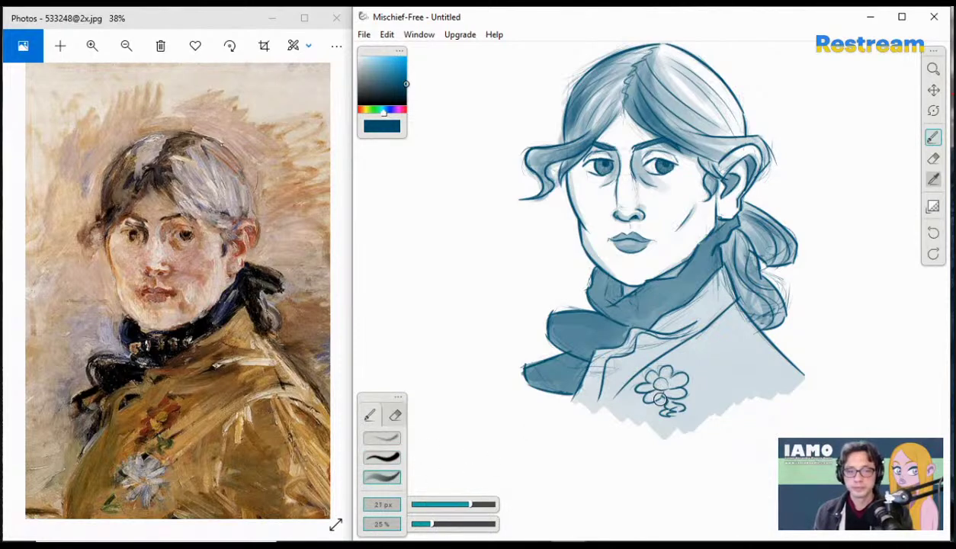
click(460, 505)
key([)
key([)
click(453, 525)
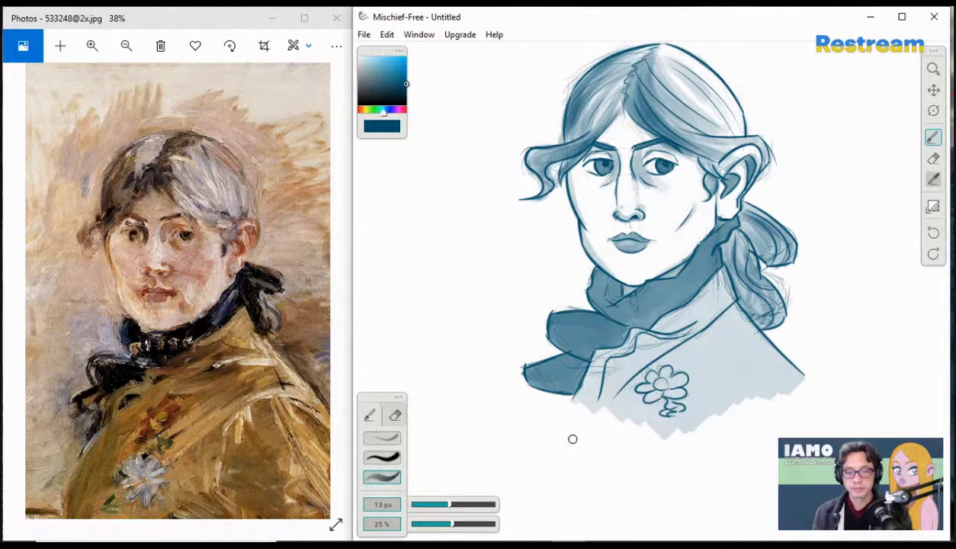
key([)
key([)
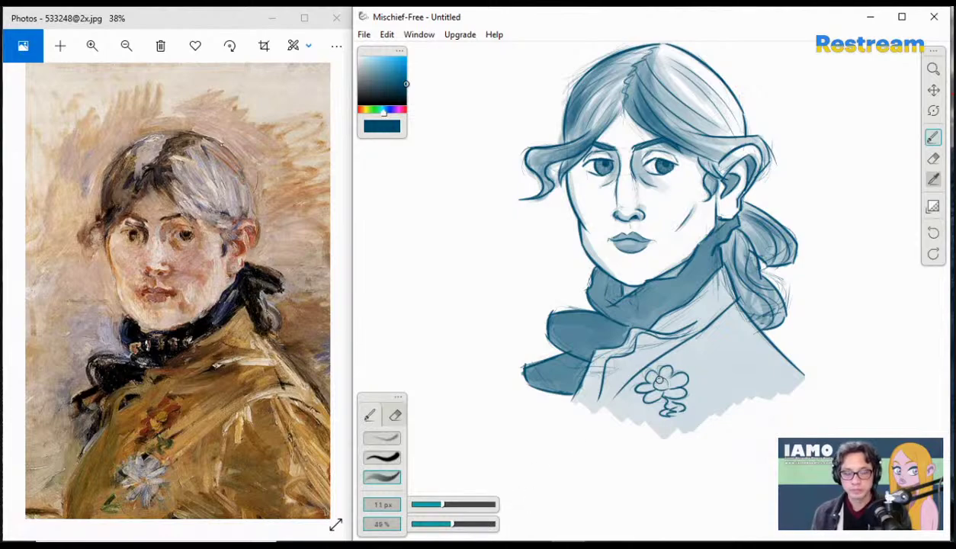
click(934, 69)
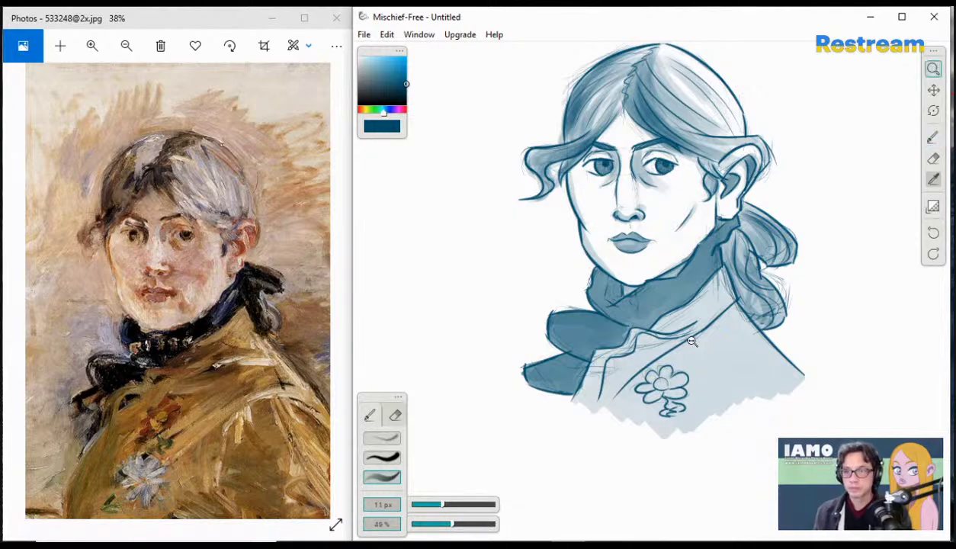
drag(671, 358, 793, 338)
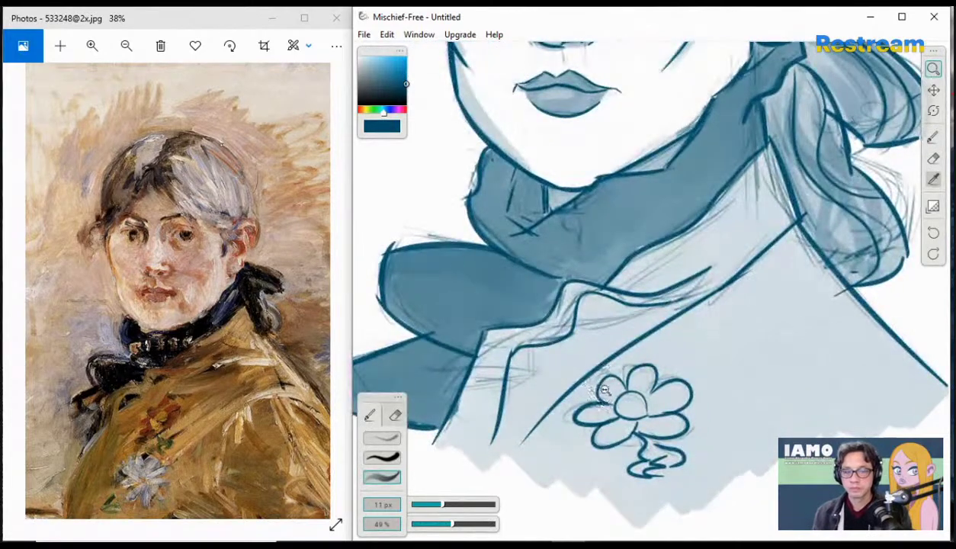
click(933, 139)
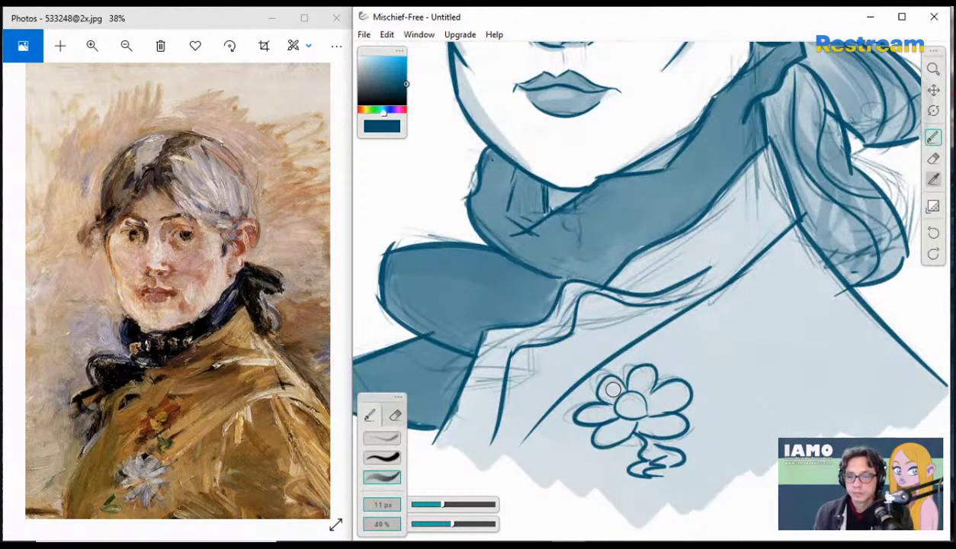
key([)
key([)
key([)
key([)
key([)
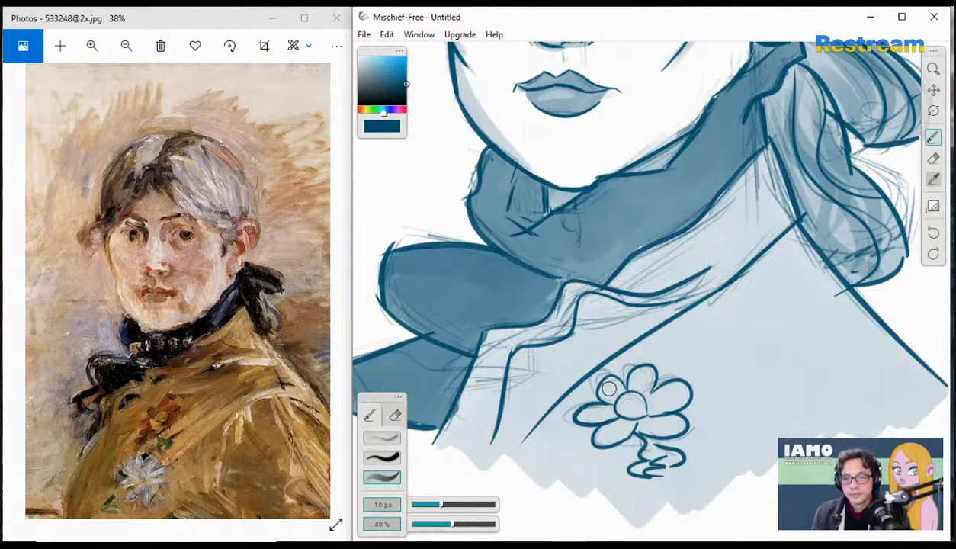
key(bracketleft)
key(bracketleft)
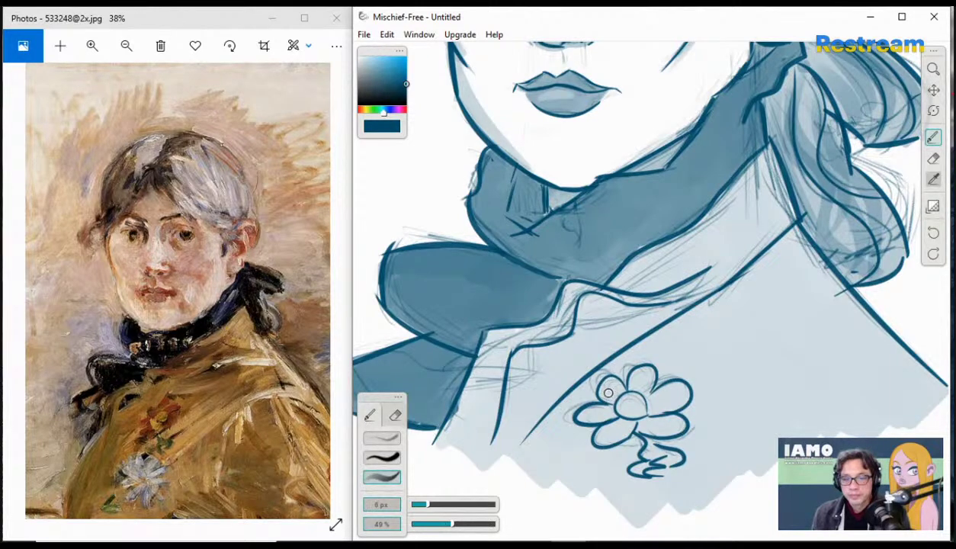
mouse_move(609, 393)
mouse_down()
mouse_move(640, 372)
mouse_move(647, 385)
mouse_move(635, 380)
mouse_move(644, 374)
mouse_move(648, 391)
mouse_move(670, 398)
mouse_move(660, 401)
mouse_move(651, 393)
mouse_move(674, 391)
mouse_move(681, 407)
mouse_move(655, 408)
mouse_move(640, 427)
mouse_move(679, 432)
mouse_up()
mouse_move(623, 423)
mouse_down()
mouse_move(612, 436)
mouse_move(595, 411)
mouse_up()
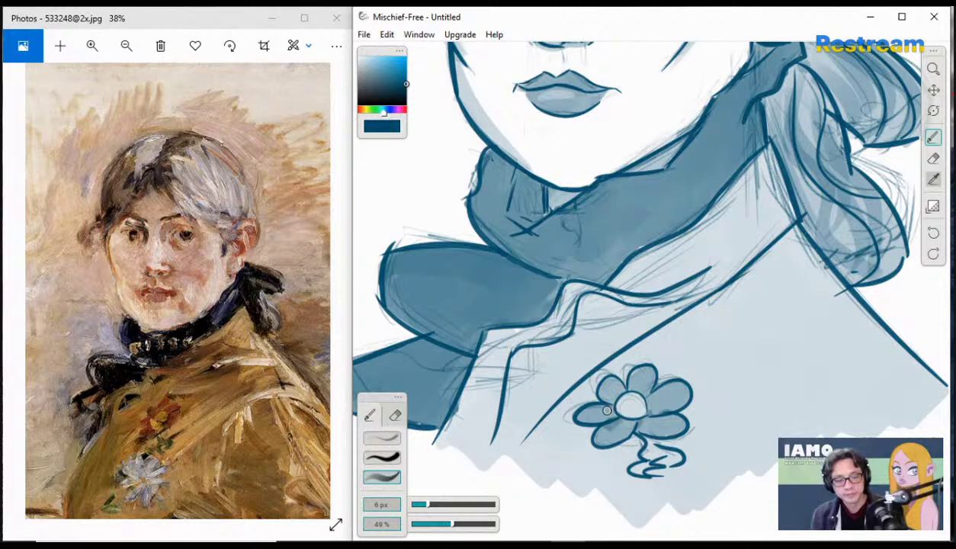
mouse_move(607, 410)
mouse_down()
mouse_move(574, 406)
mouse_move(606, 415)
mouse_up()
key(ctrl+z)
key(ctrl+z)
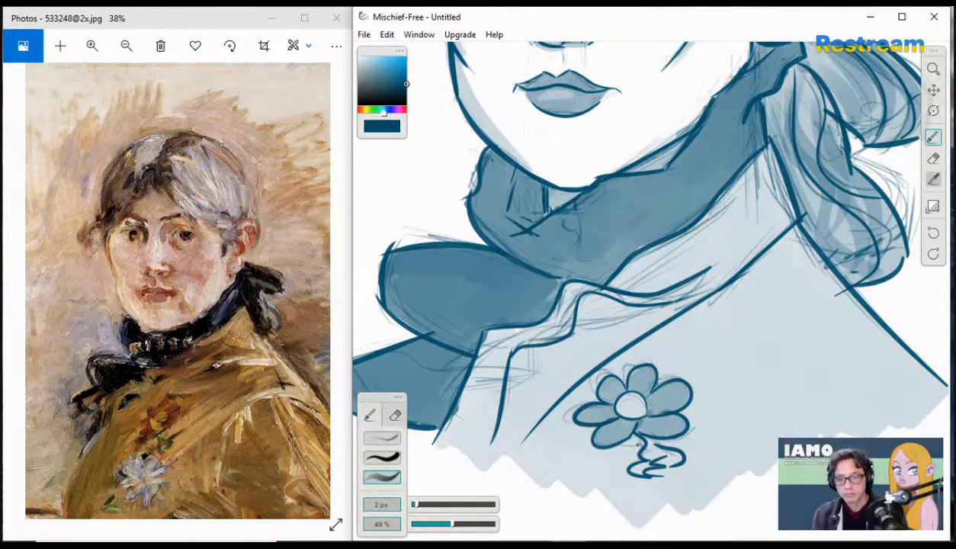
- Darken the flower's curly stem with the soft shading brush at 2 px and 100% opacity, undoing unwanted strokes
drag(456, 524, 507, 527)
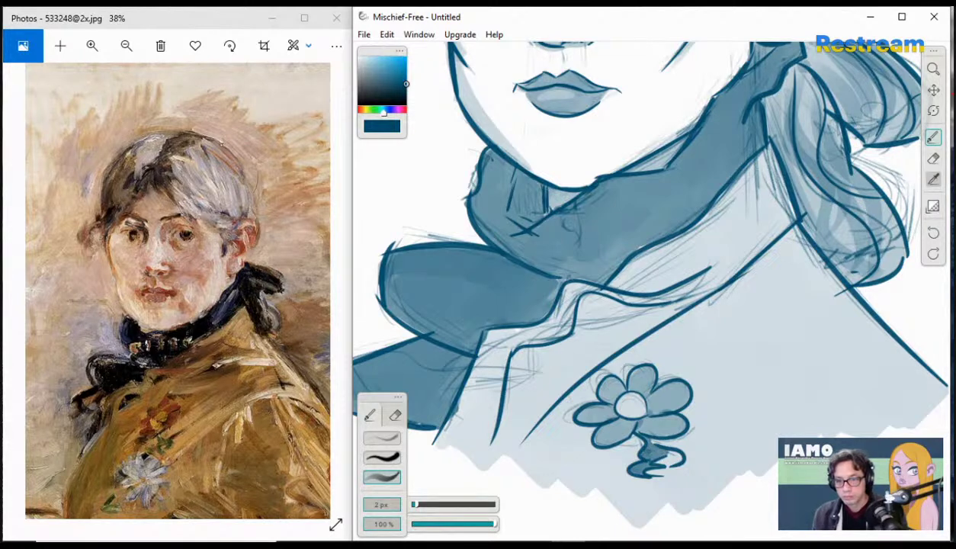
drag(653, 442, 670, 455)
key(ctrl+z)
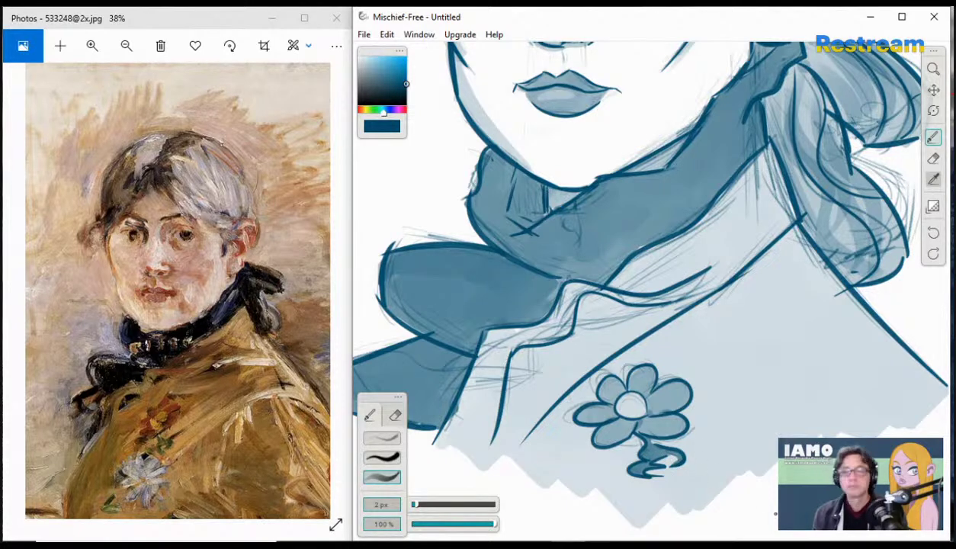
- Maximize the drawing window and frame the whole portrait to examine the shading of the hair, scarf, jacket and flower
click(933, 69)
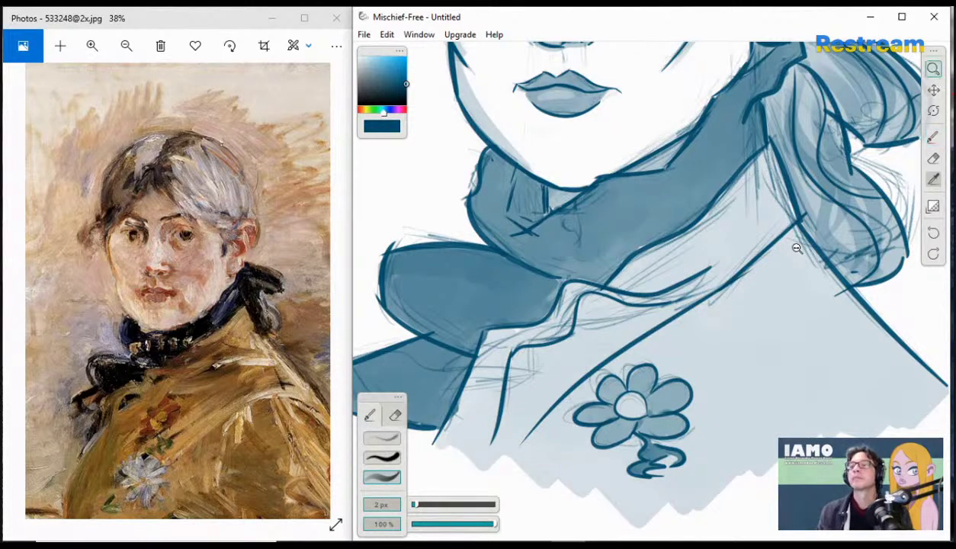
click(797, 247)
click(933, 90)
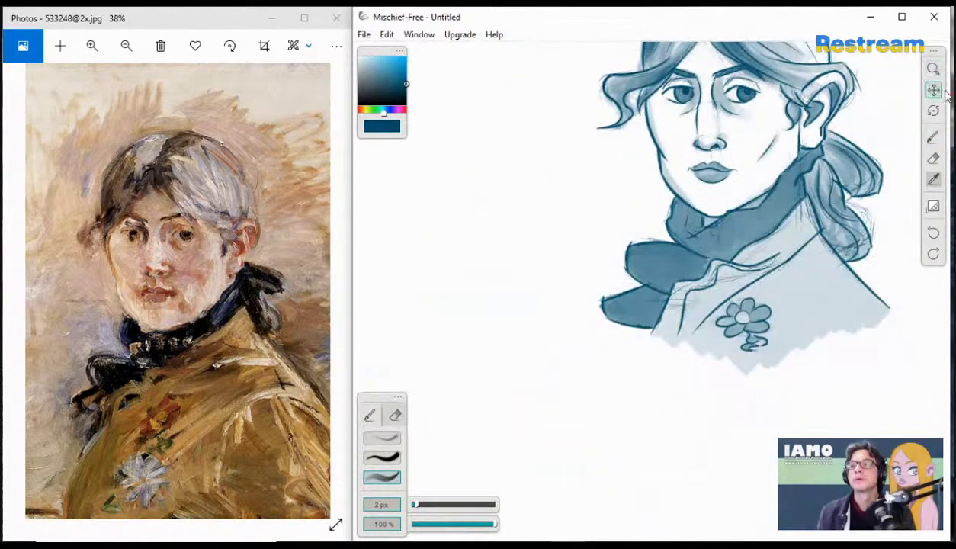
click(902, 17)
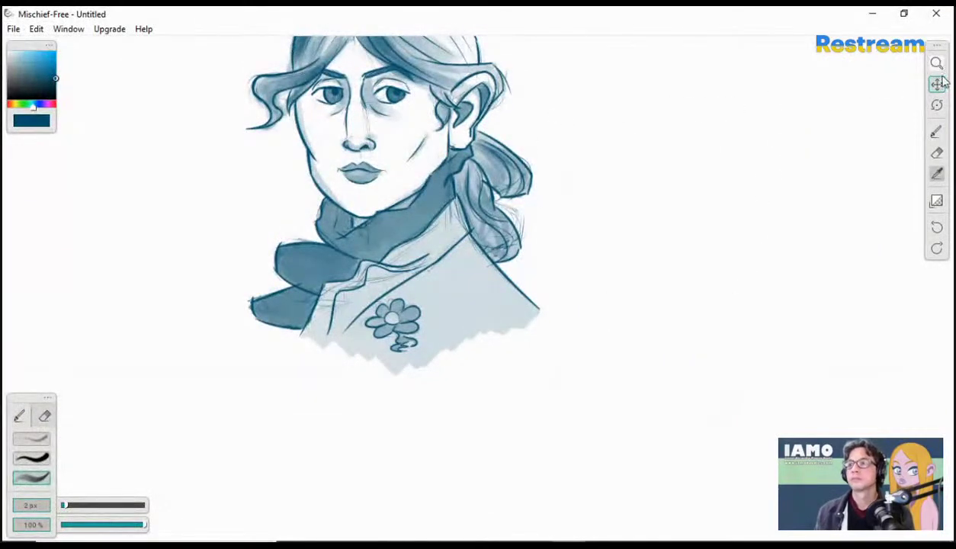
drag(623, 165, 636, 263)
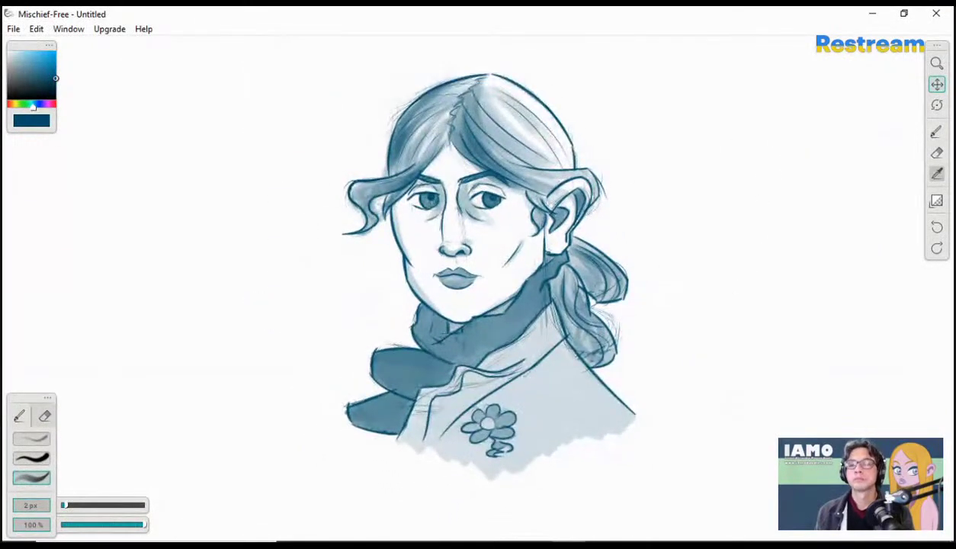
click(937, 63)
drag(573, 193, 612, 199)
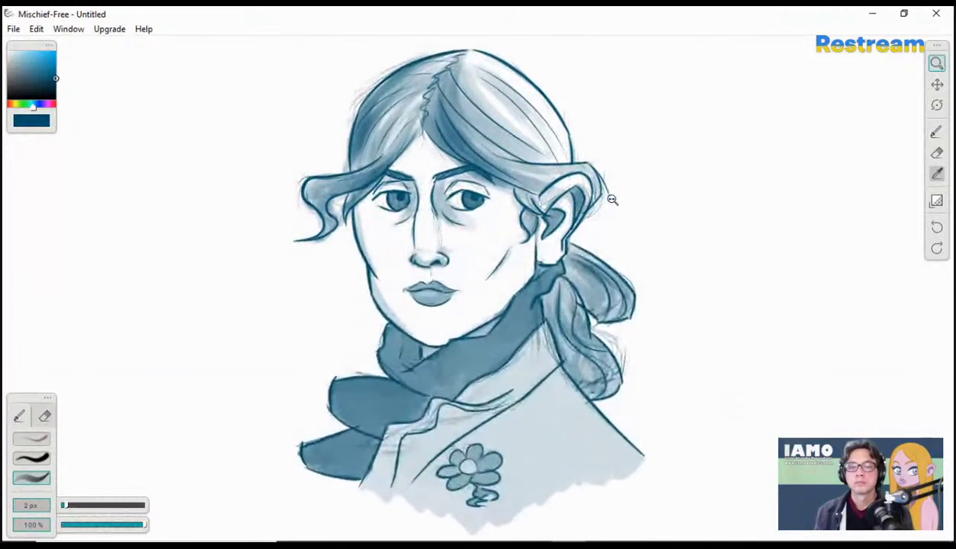
click(937, 84)
drag(734, 173, 741, 171)
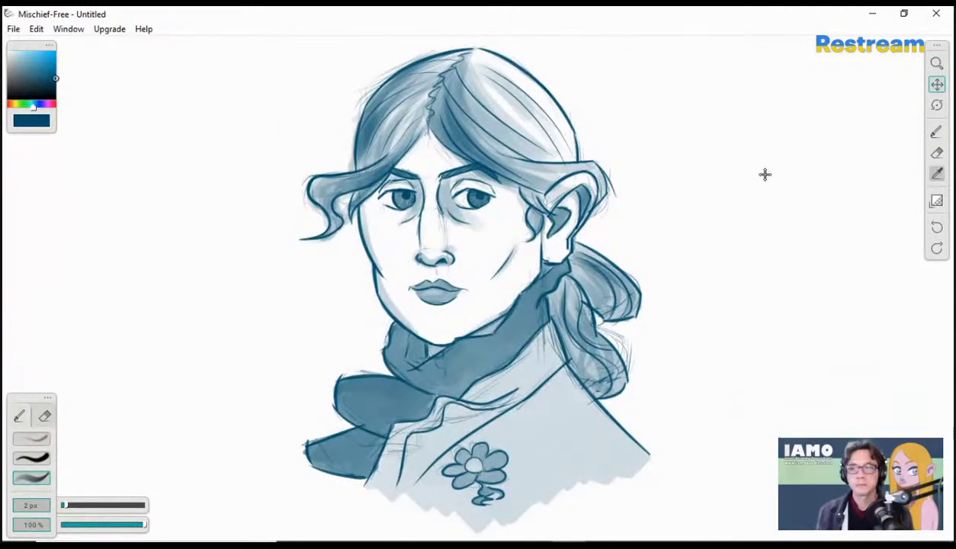